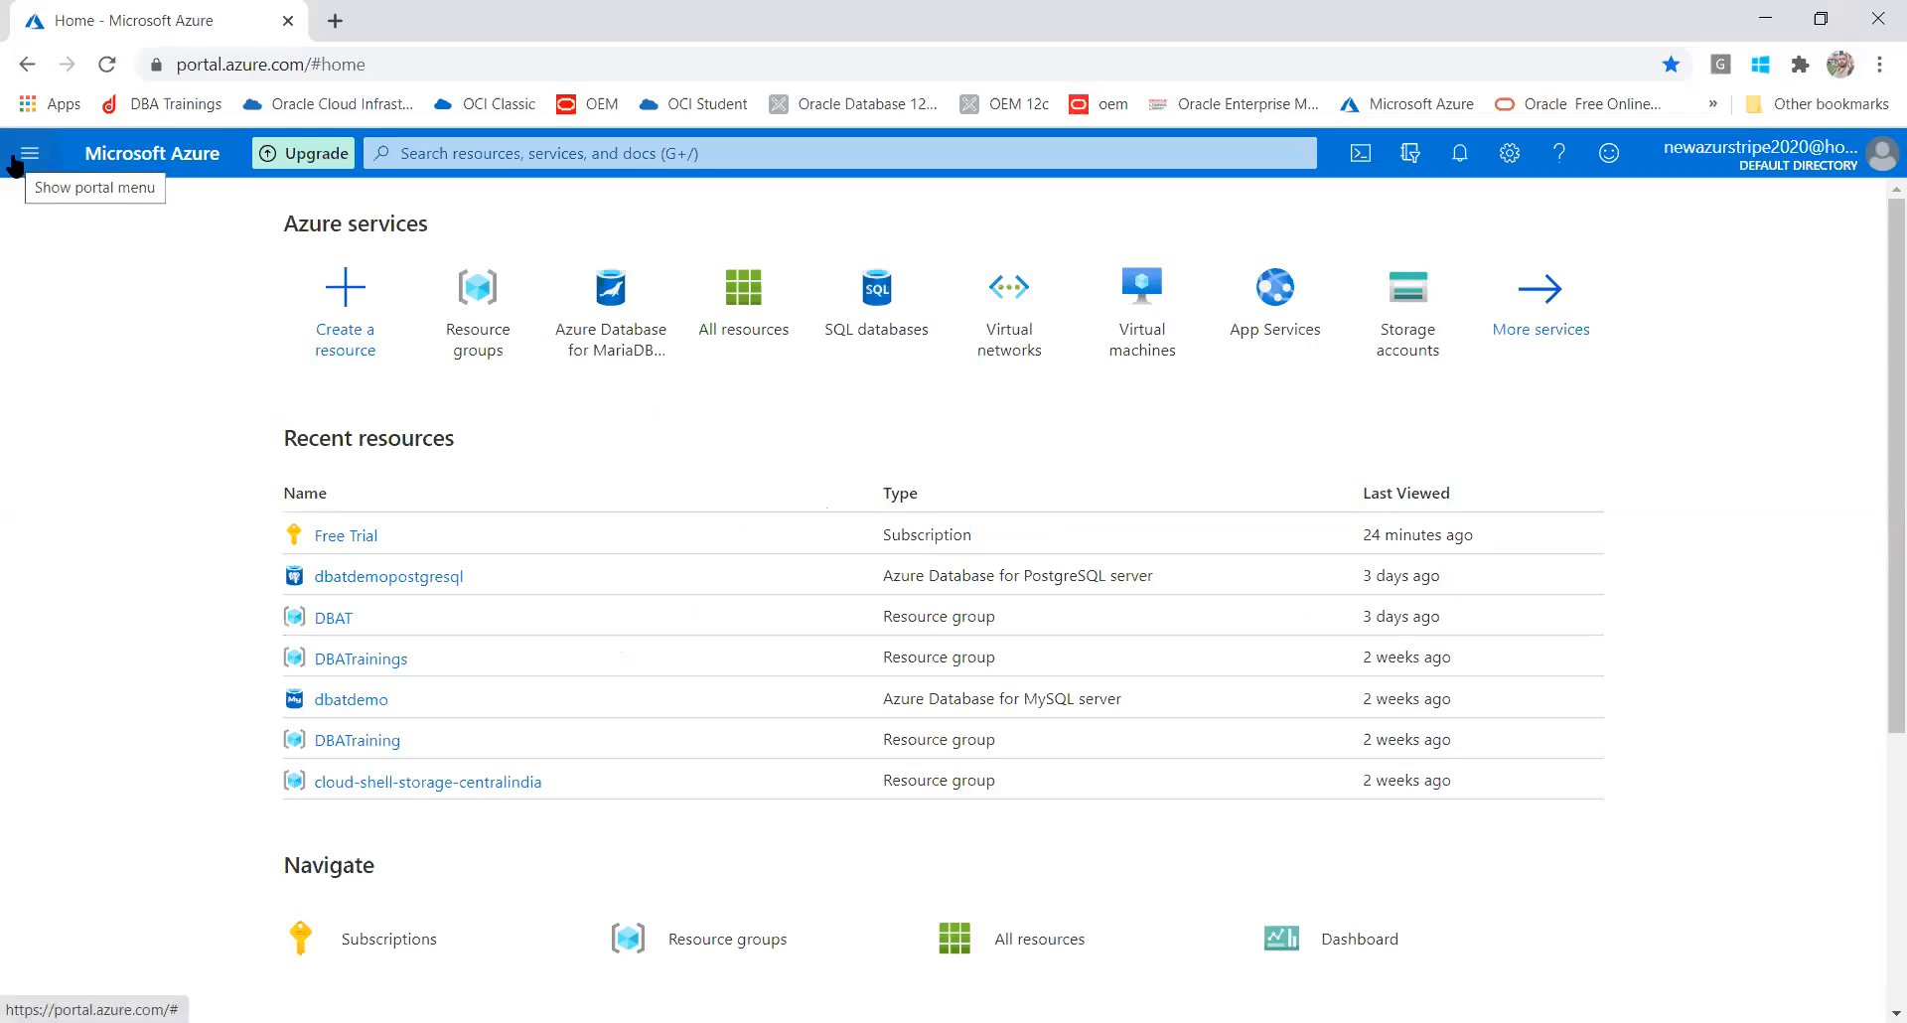
Open Create a resource from the portal menu and show the Databases category's featured offerings
left_click(24, 159)
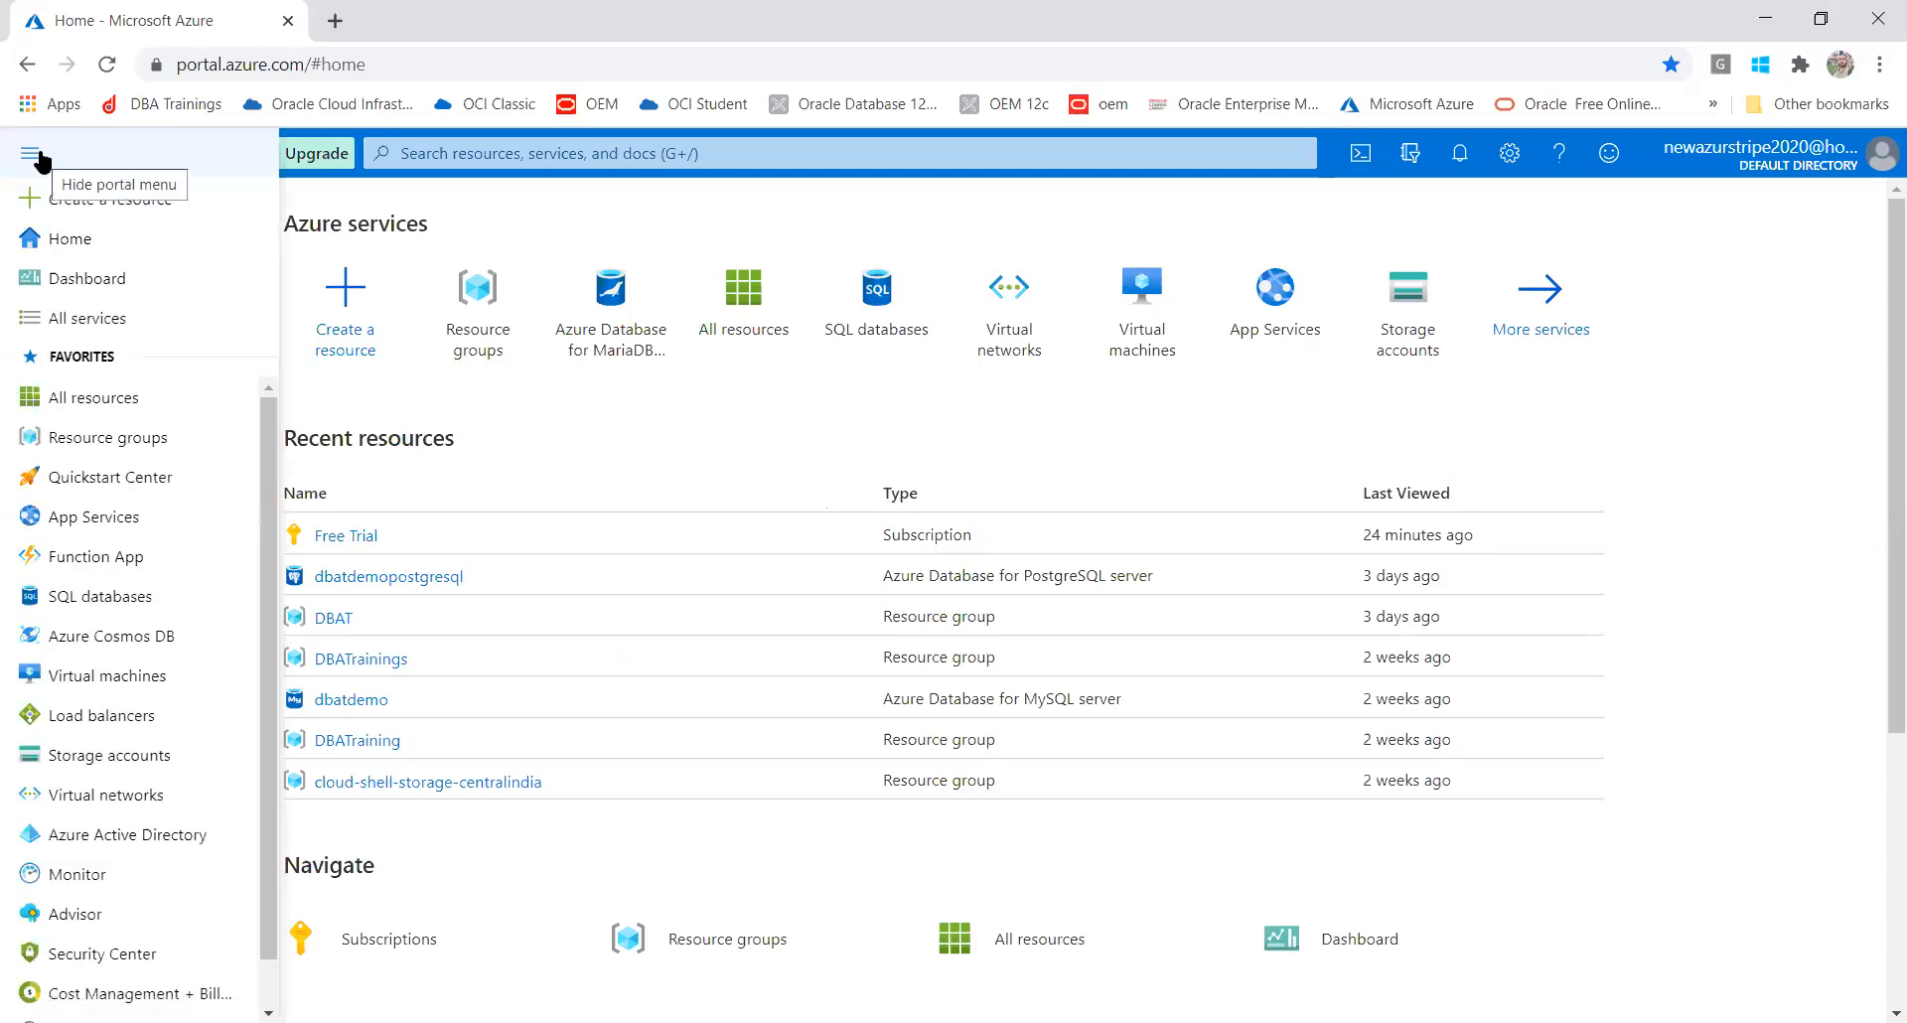
left_click(72, 200)
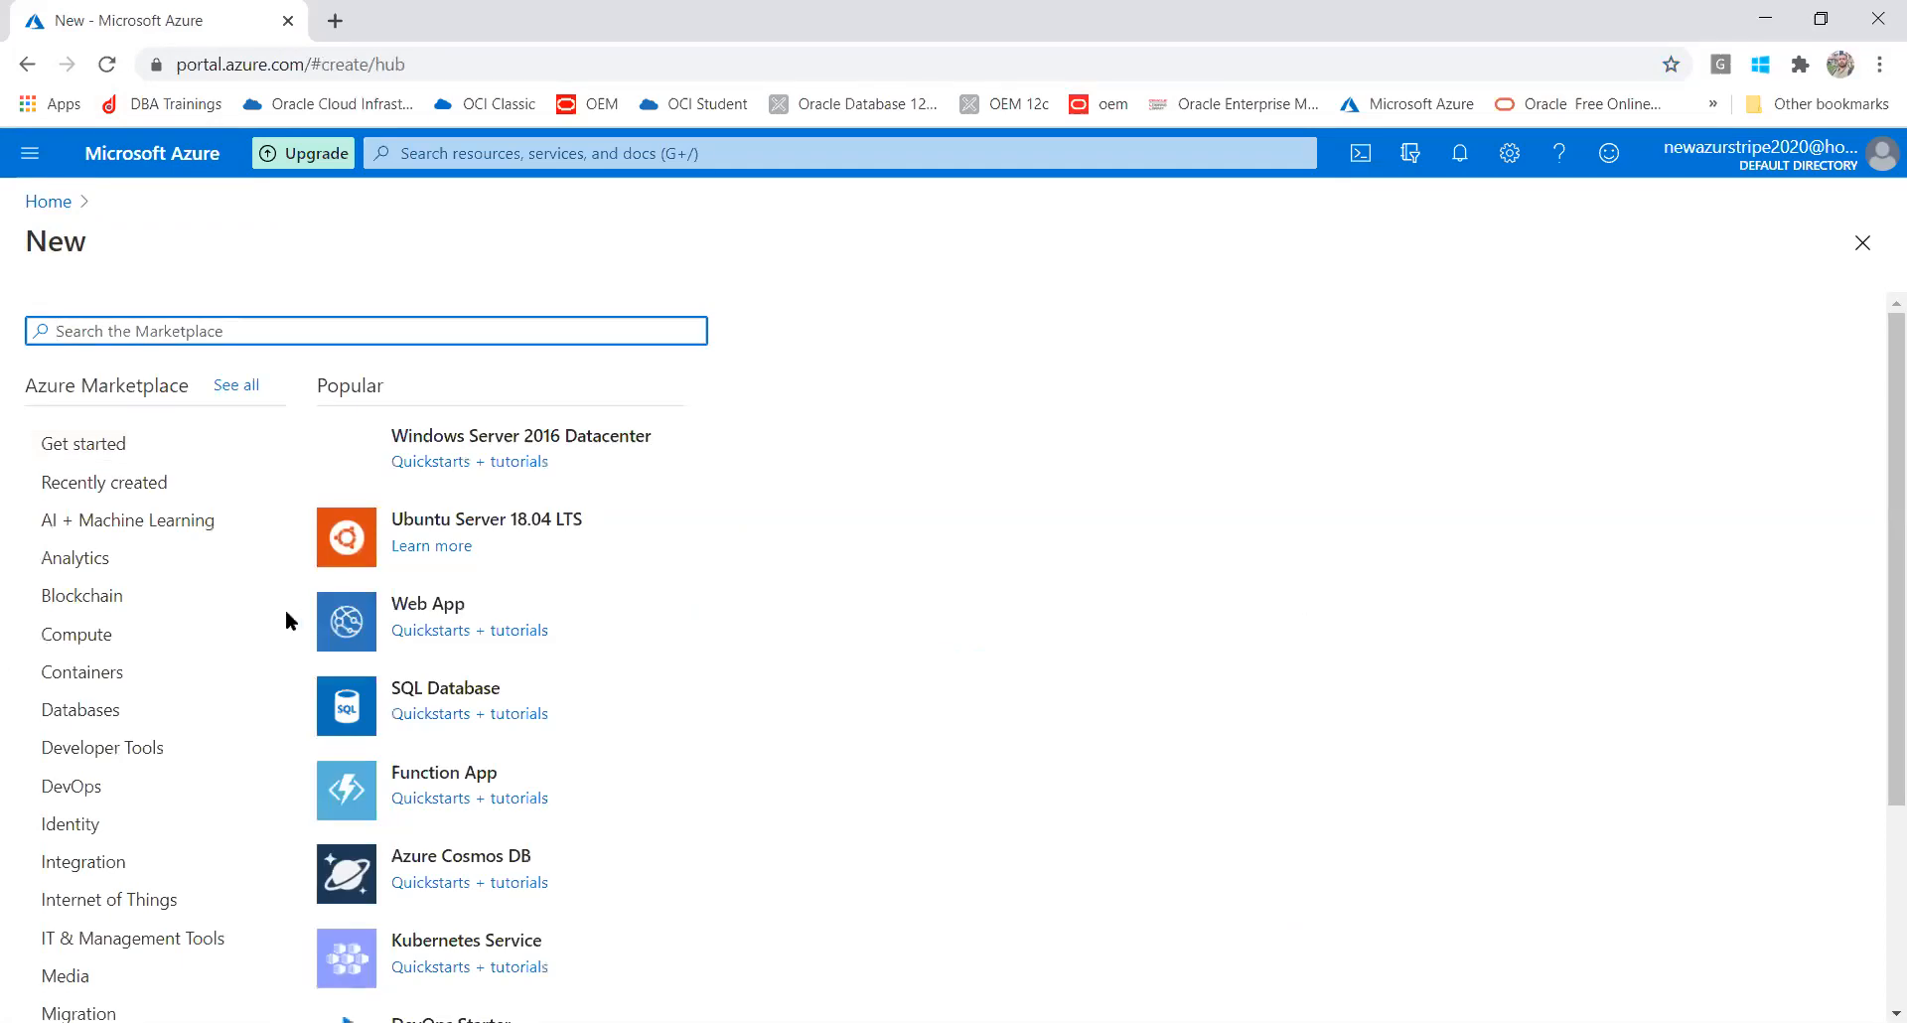
left_click(47, 715)
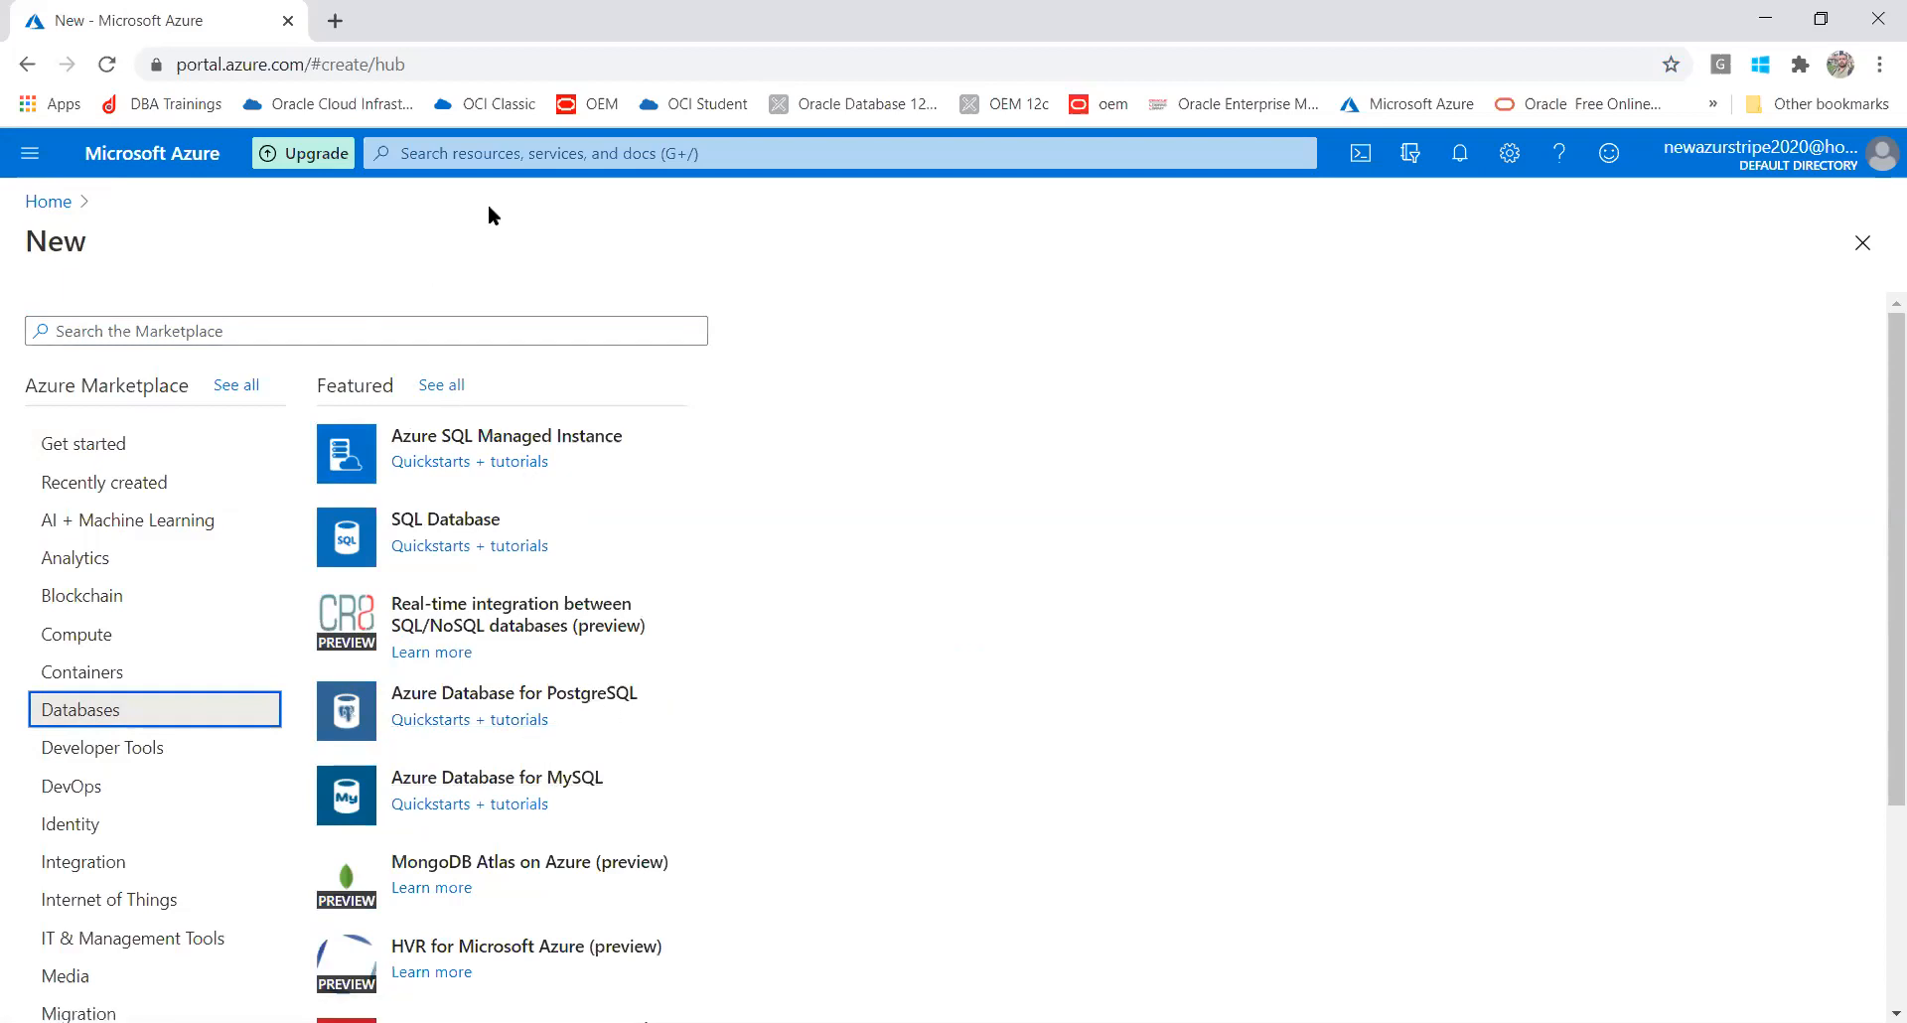
left_click(475, 151)
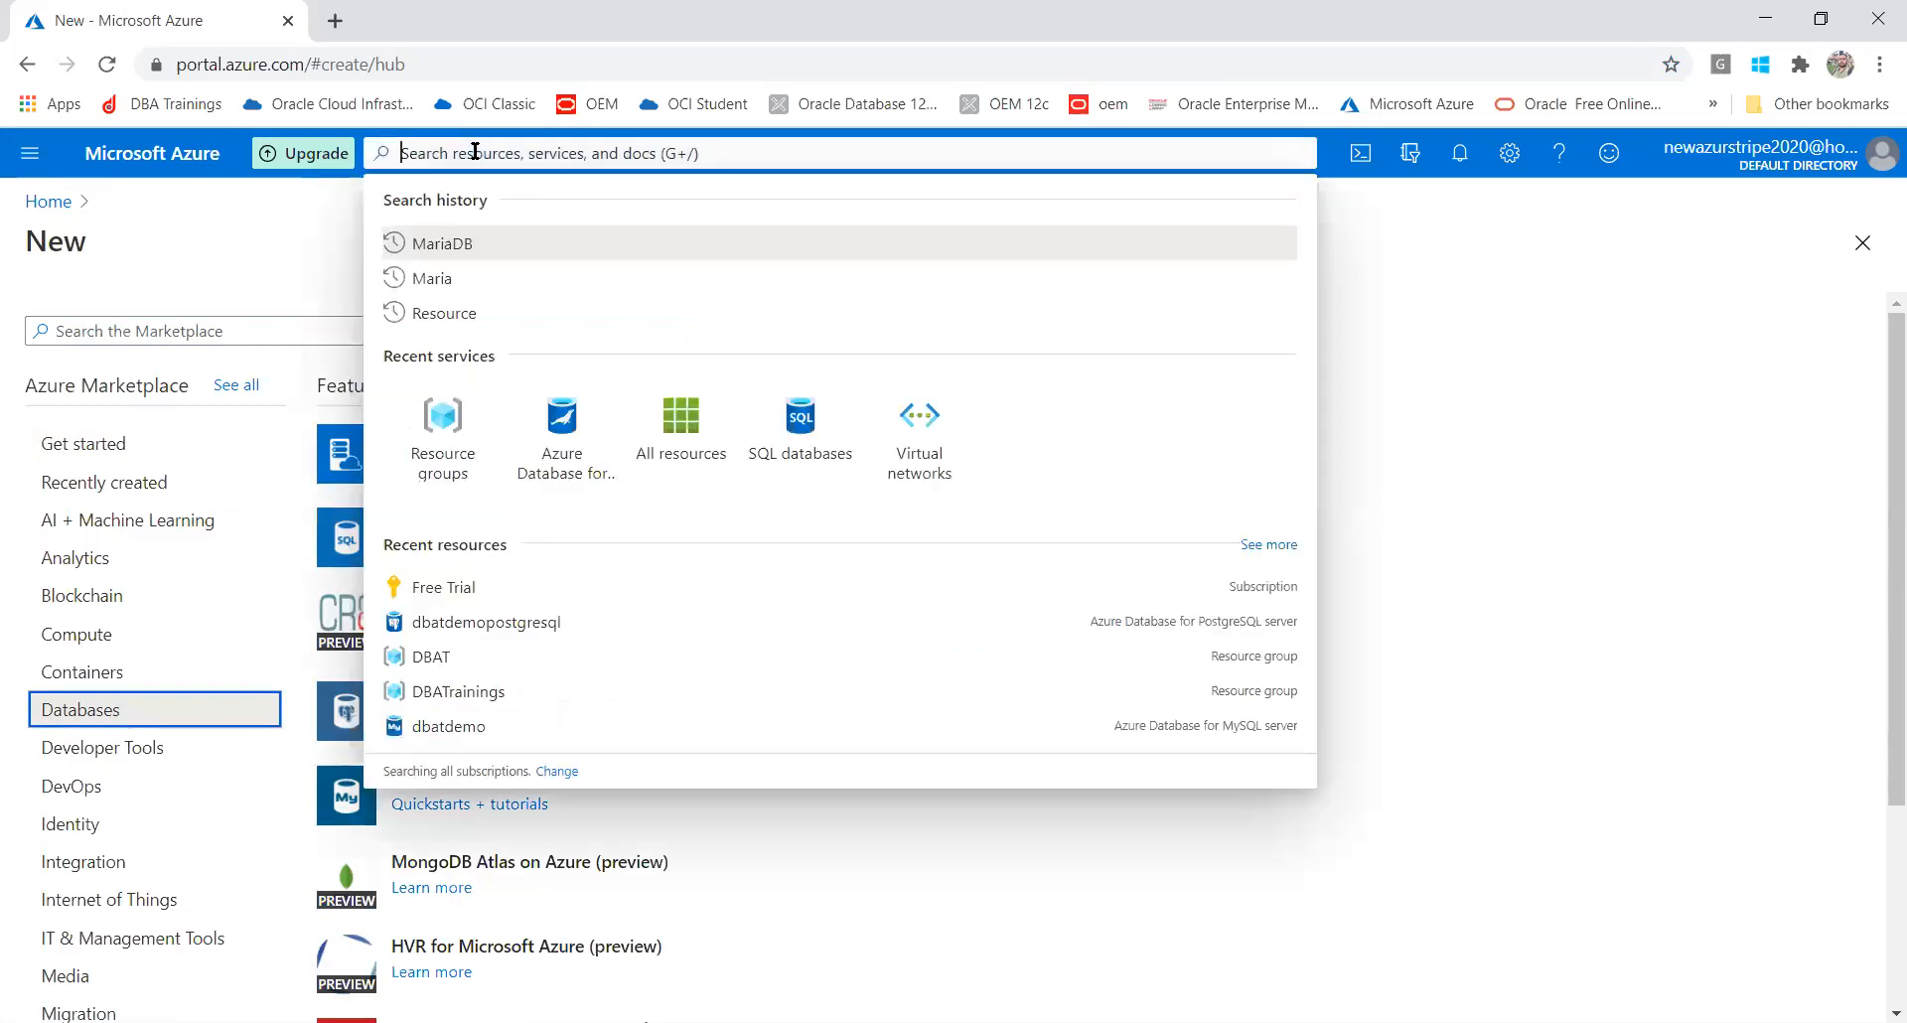
Search for MariaDB, open Azure Database for MariaDB servers and start creating a new server
left_click(469, 244)
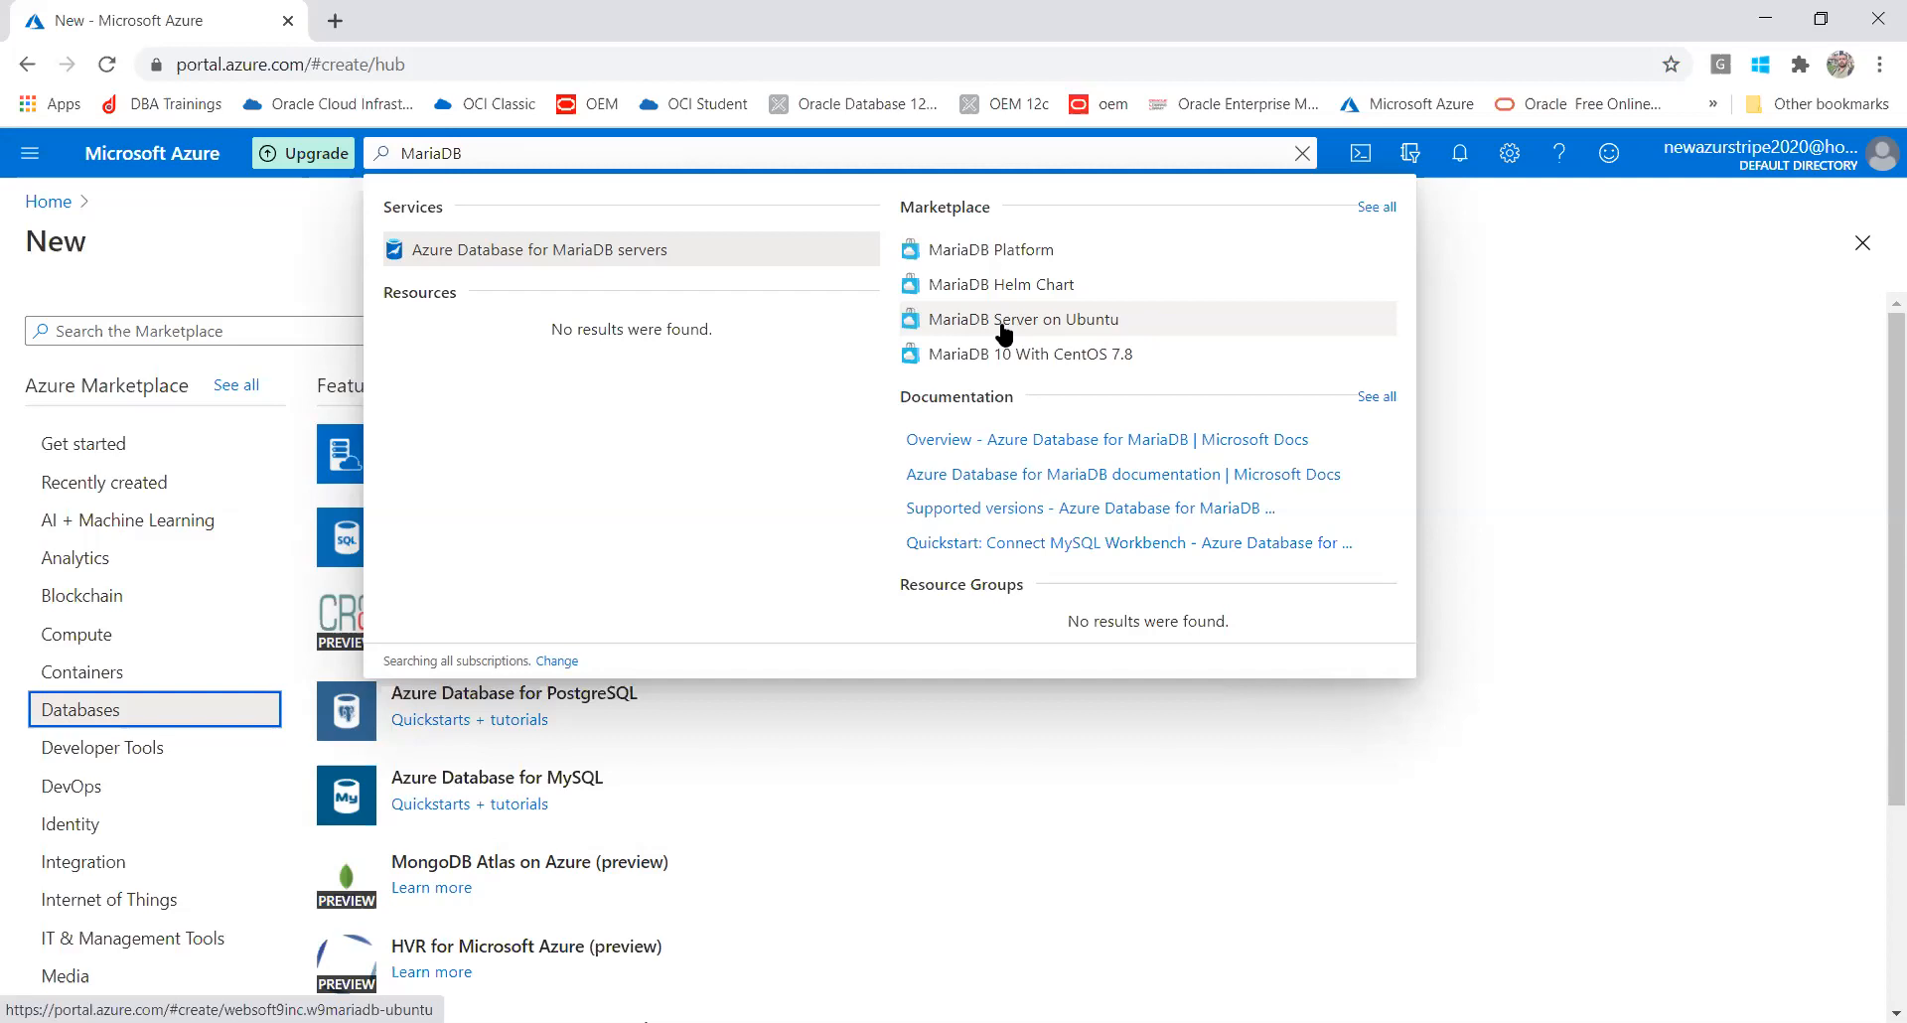
left_click(586, 257)
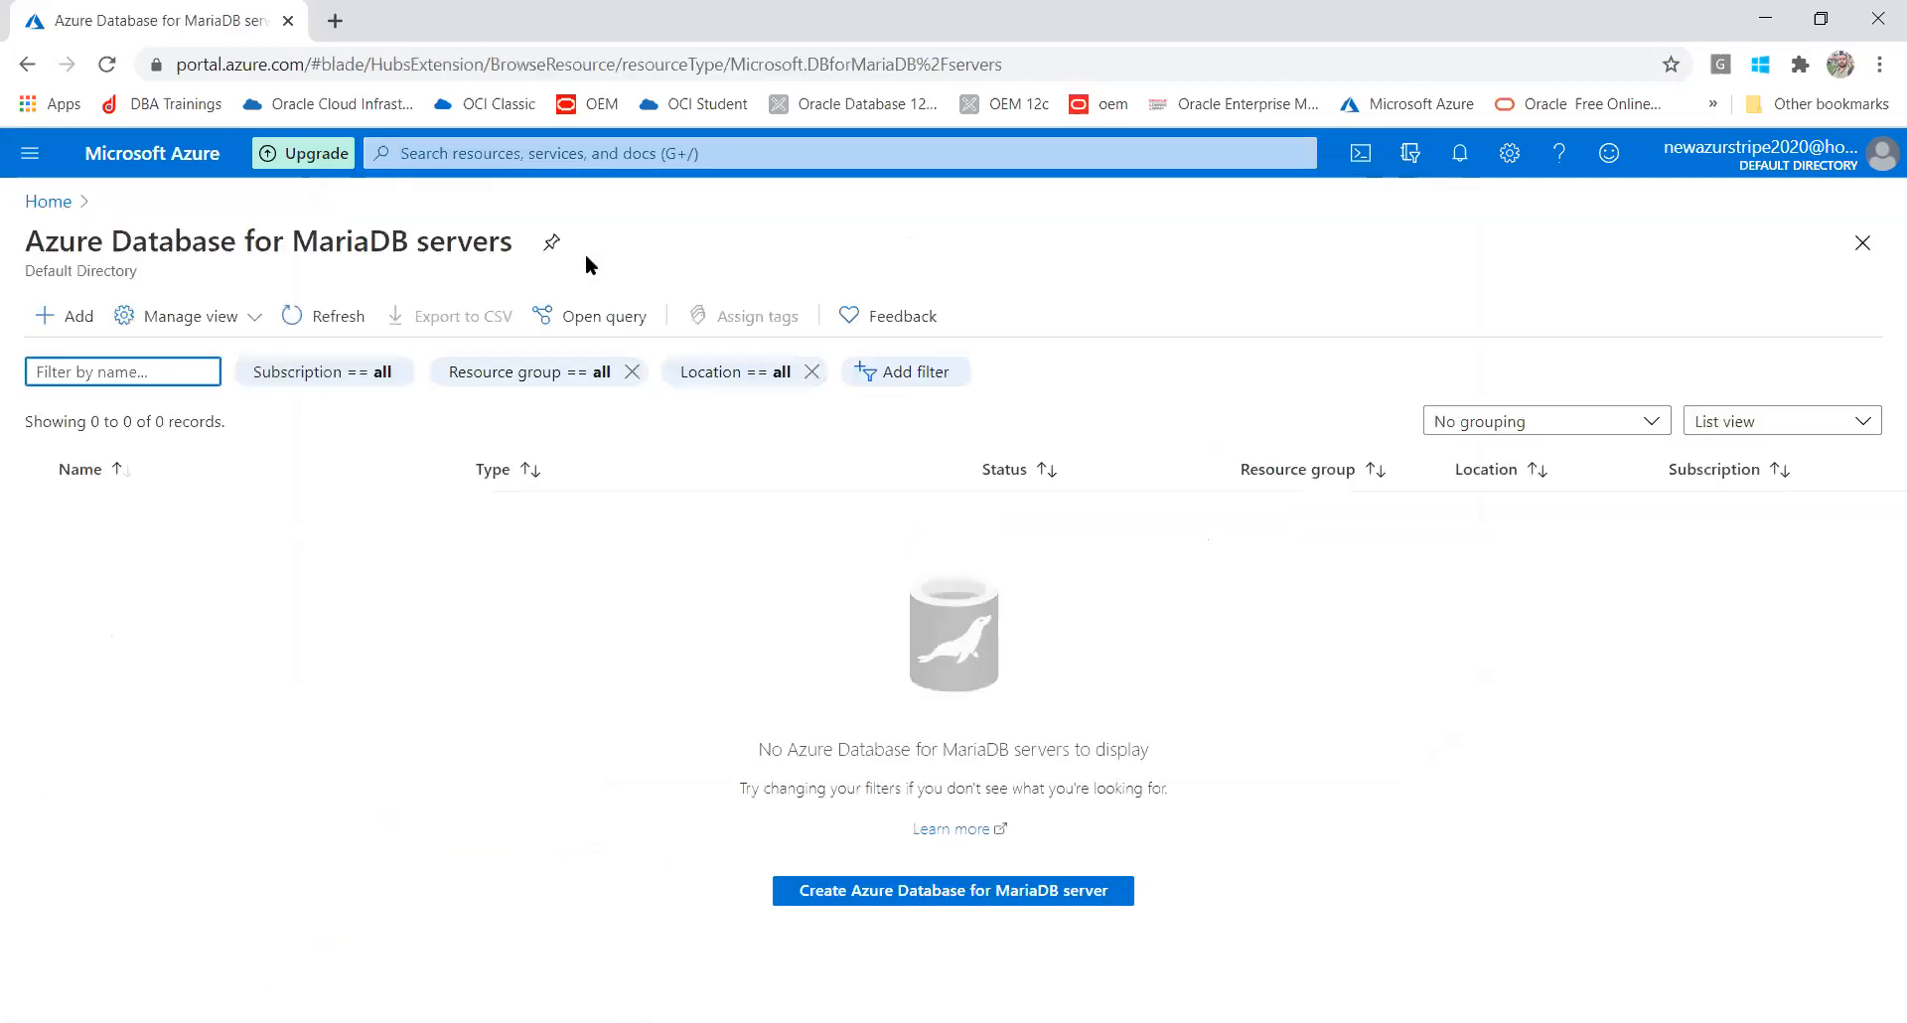
left_click(961, 892)
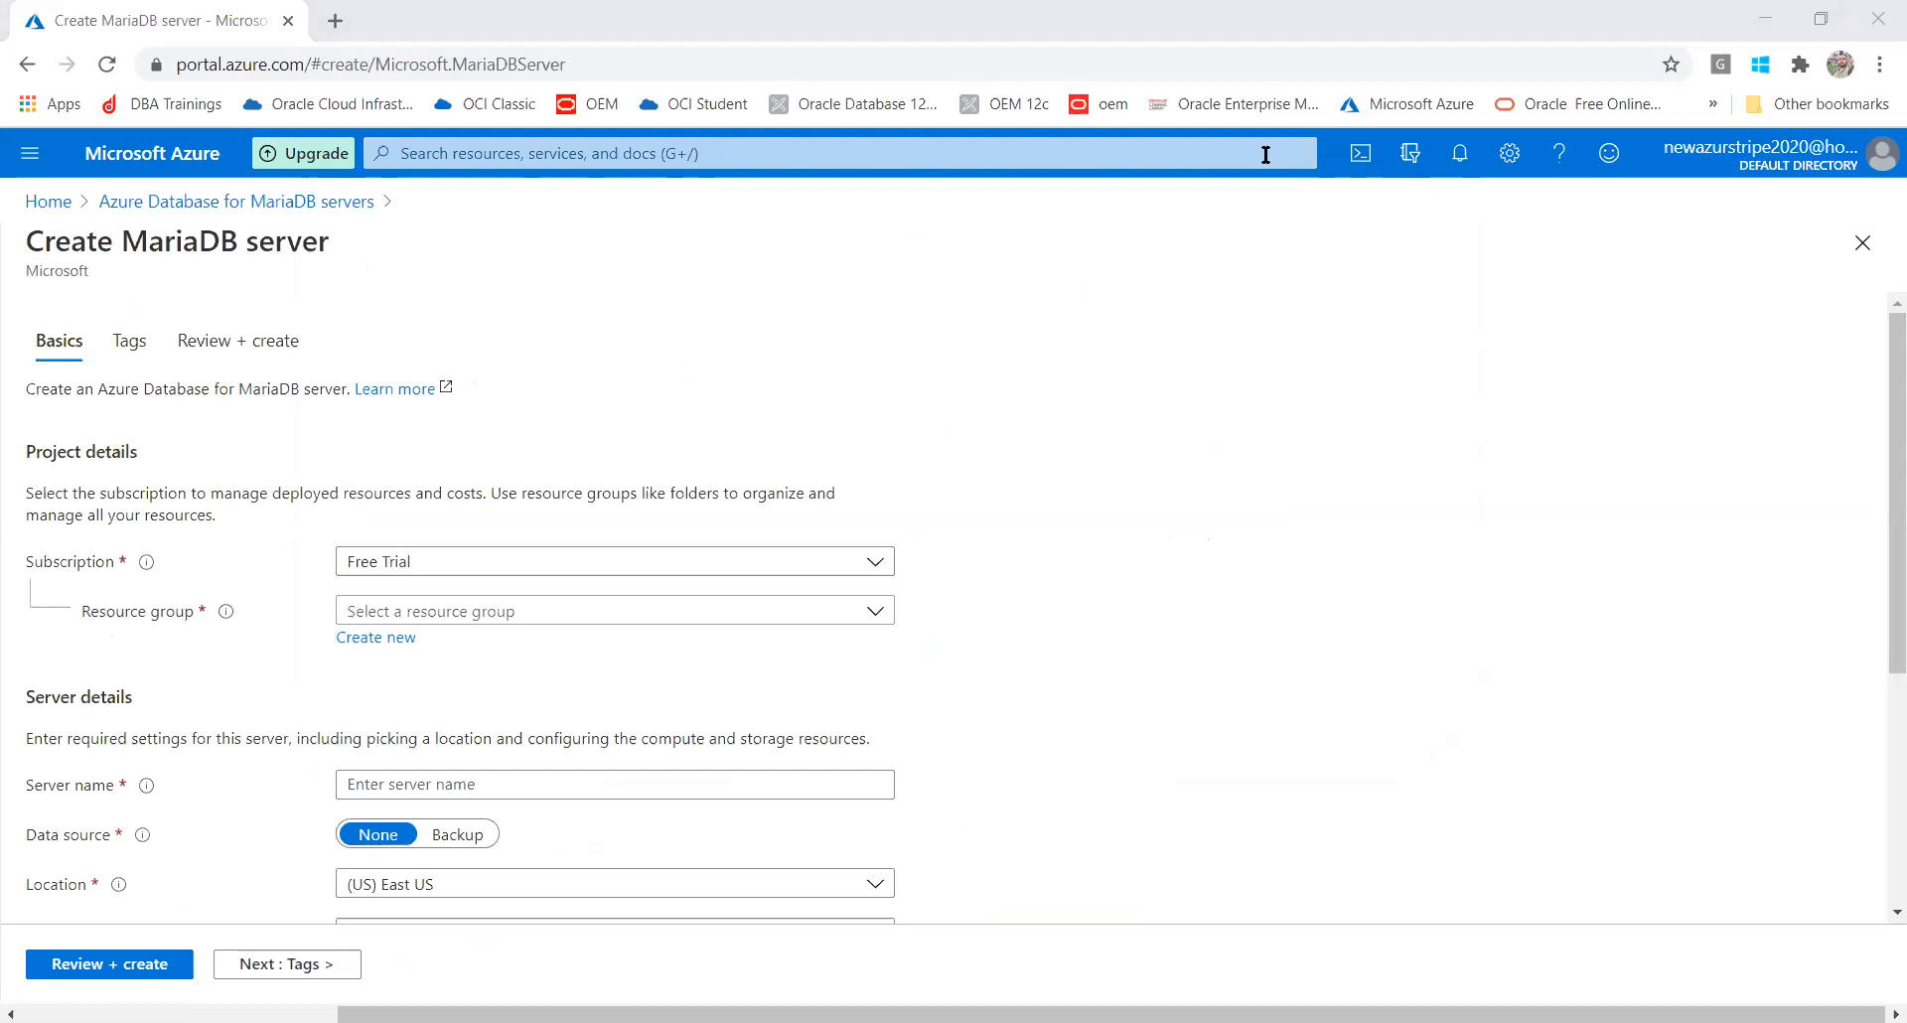
Place the new MariaDB server in the DBAT resource group, cancelling Create new
left_click(383, 620)
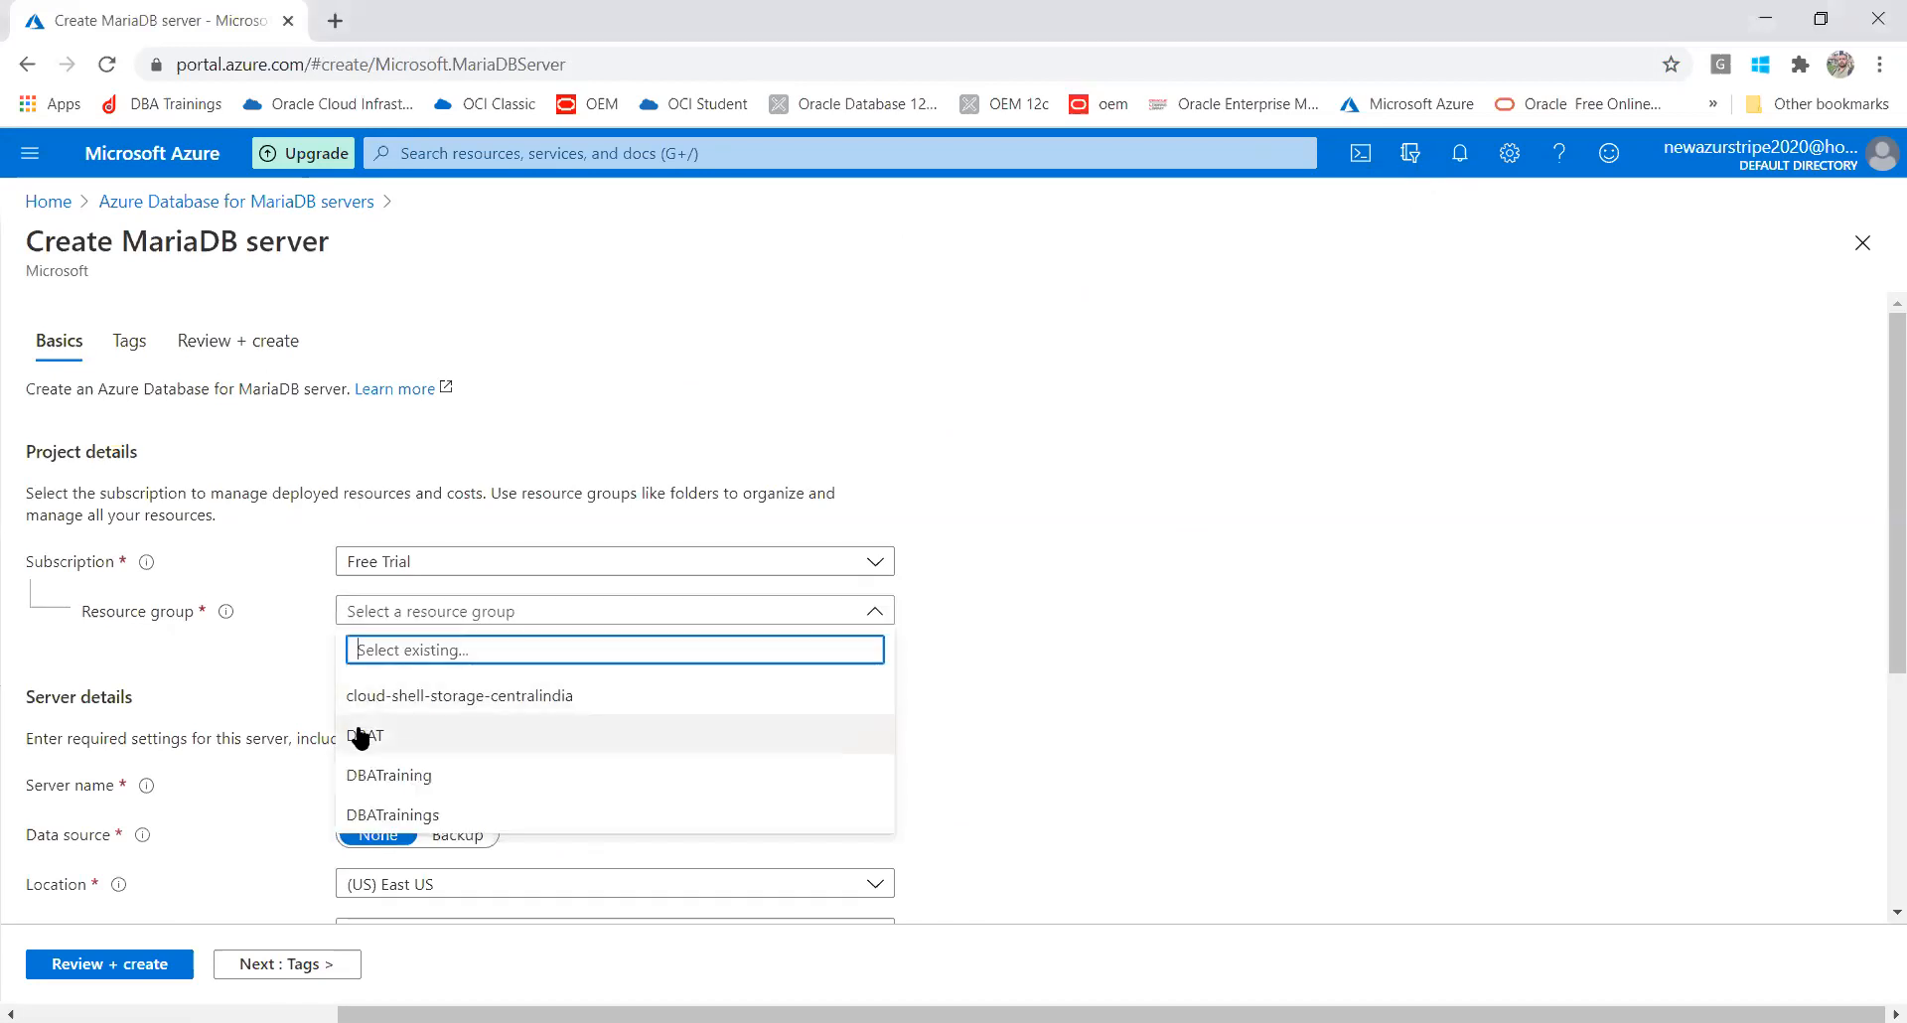
left_click(359, 740)
left_click(359, 740)
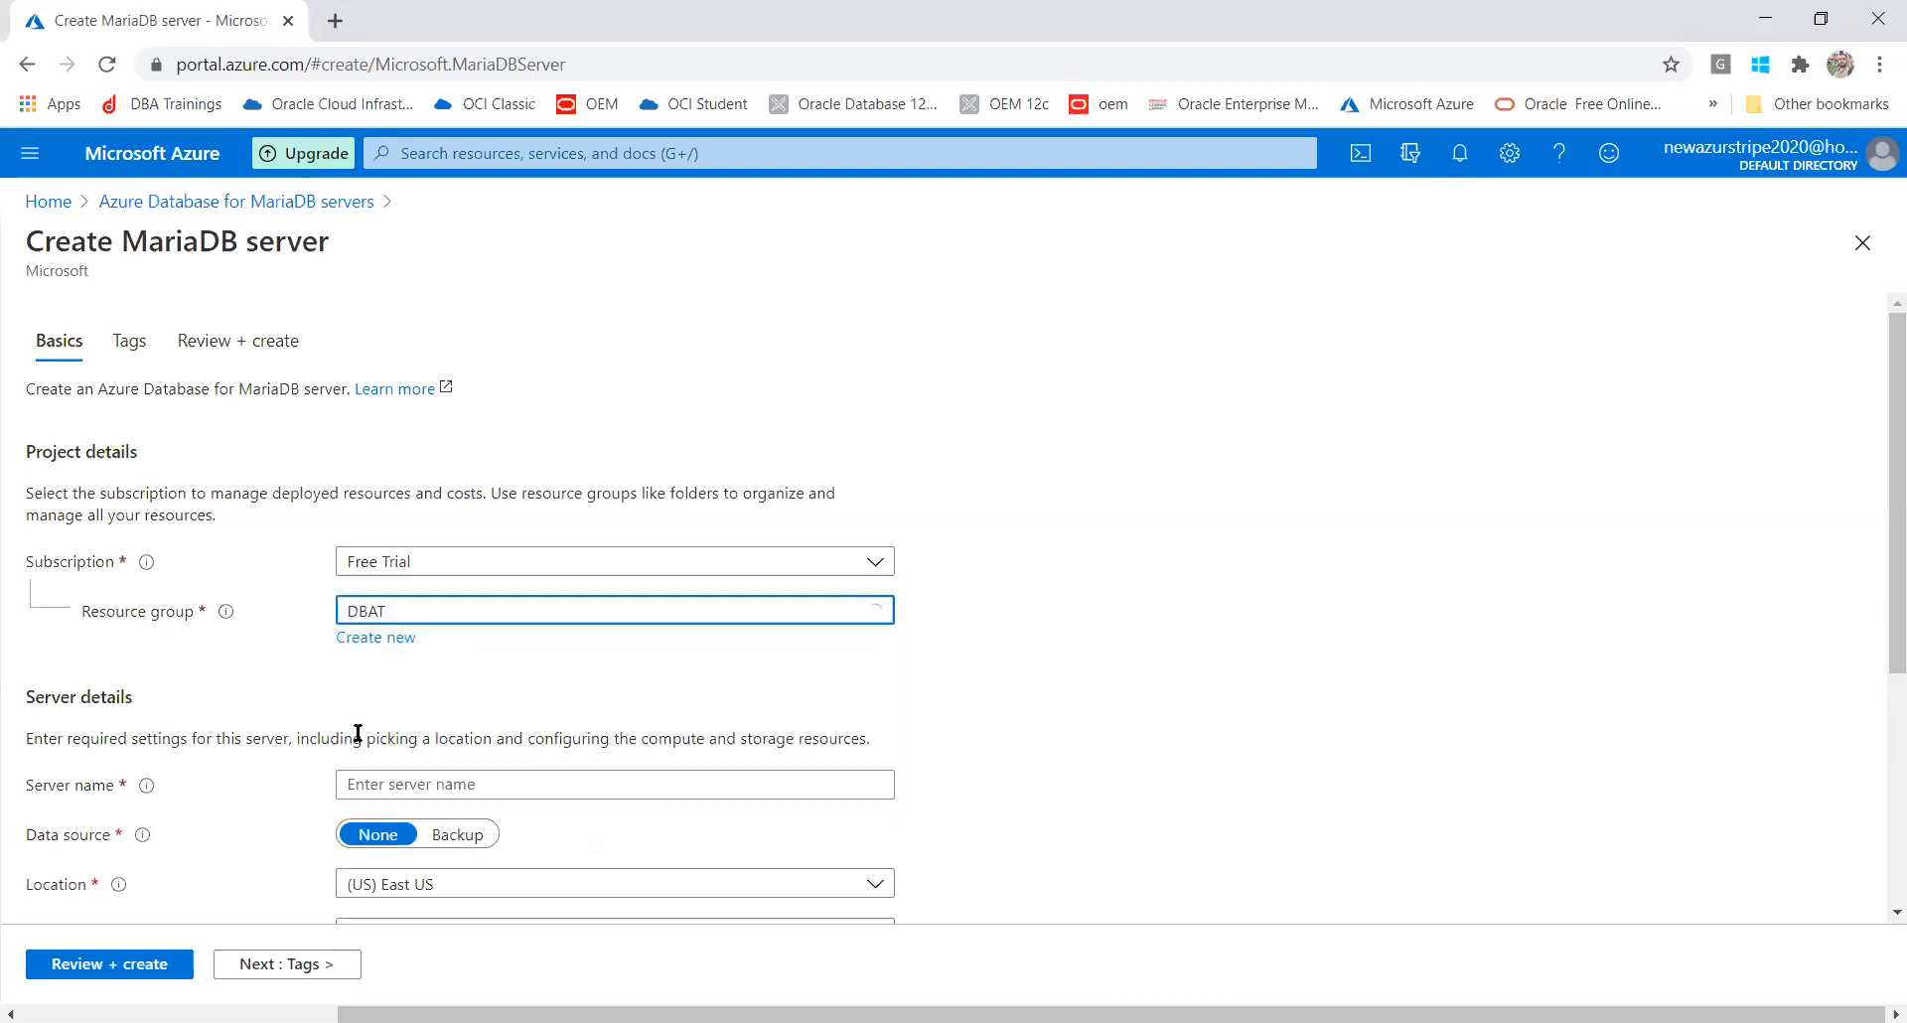
left_click(360, 641)
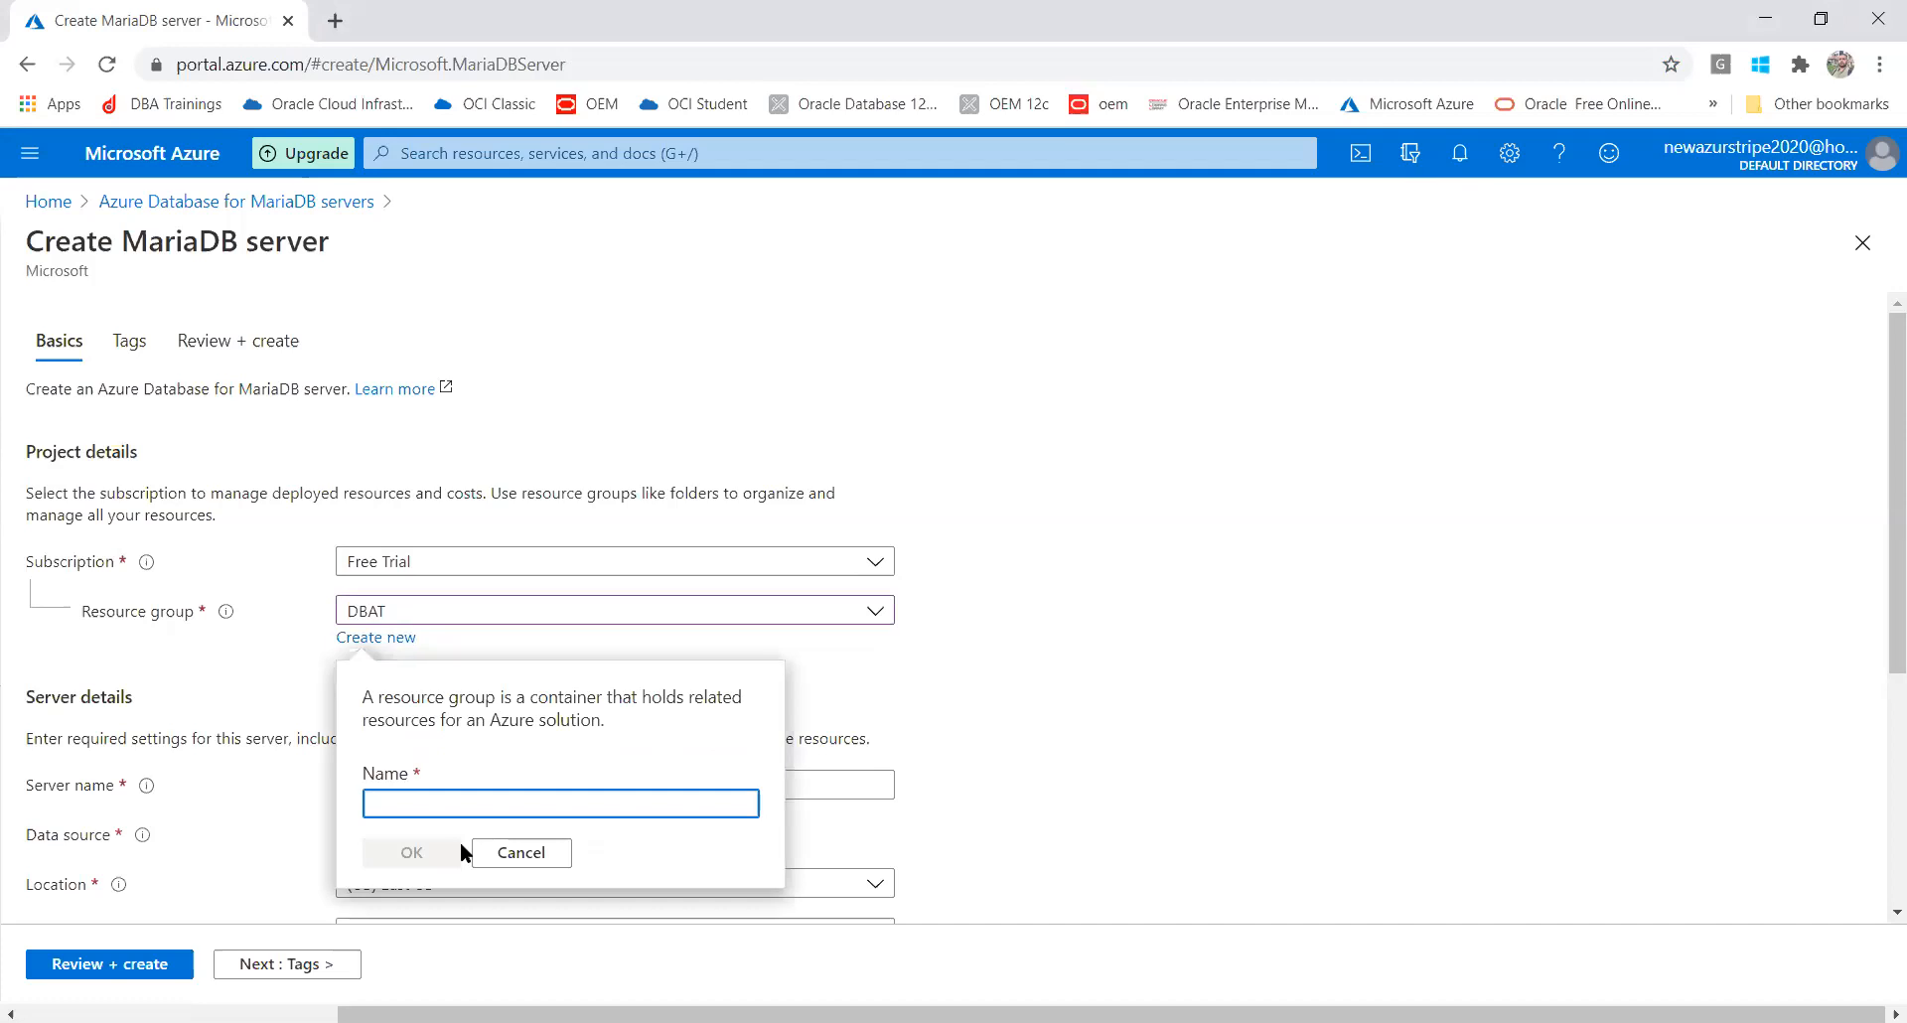
left_click(522, 854)
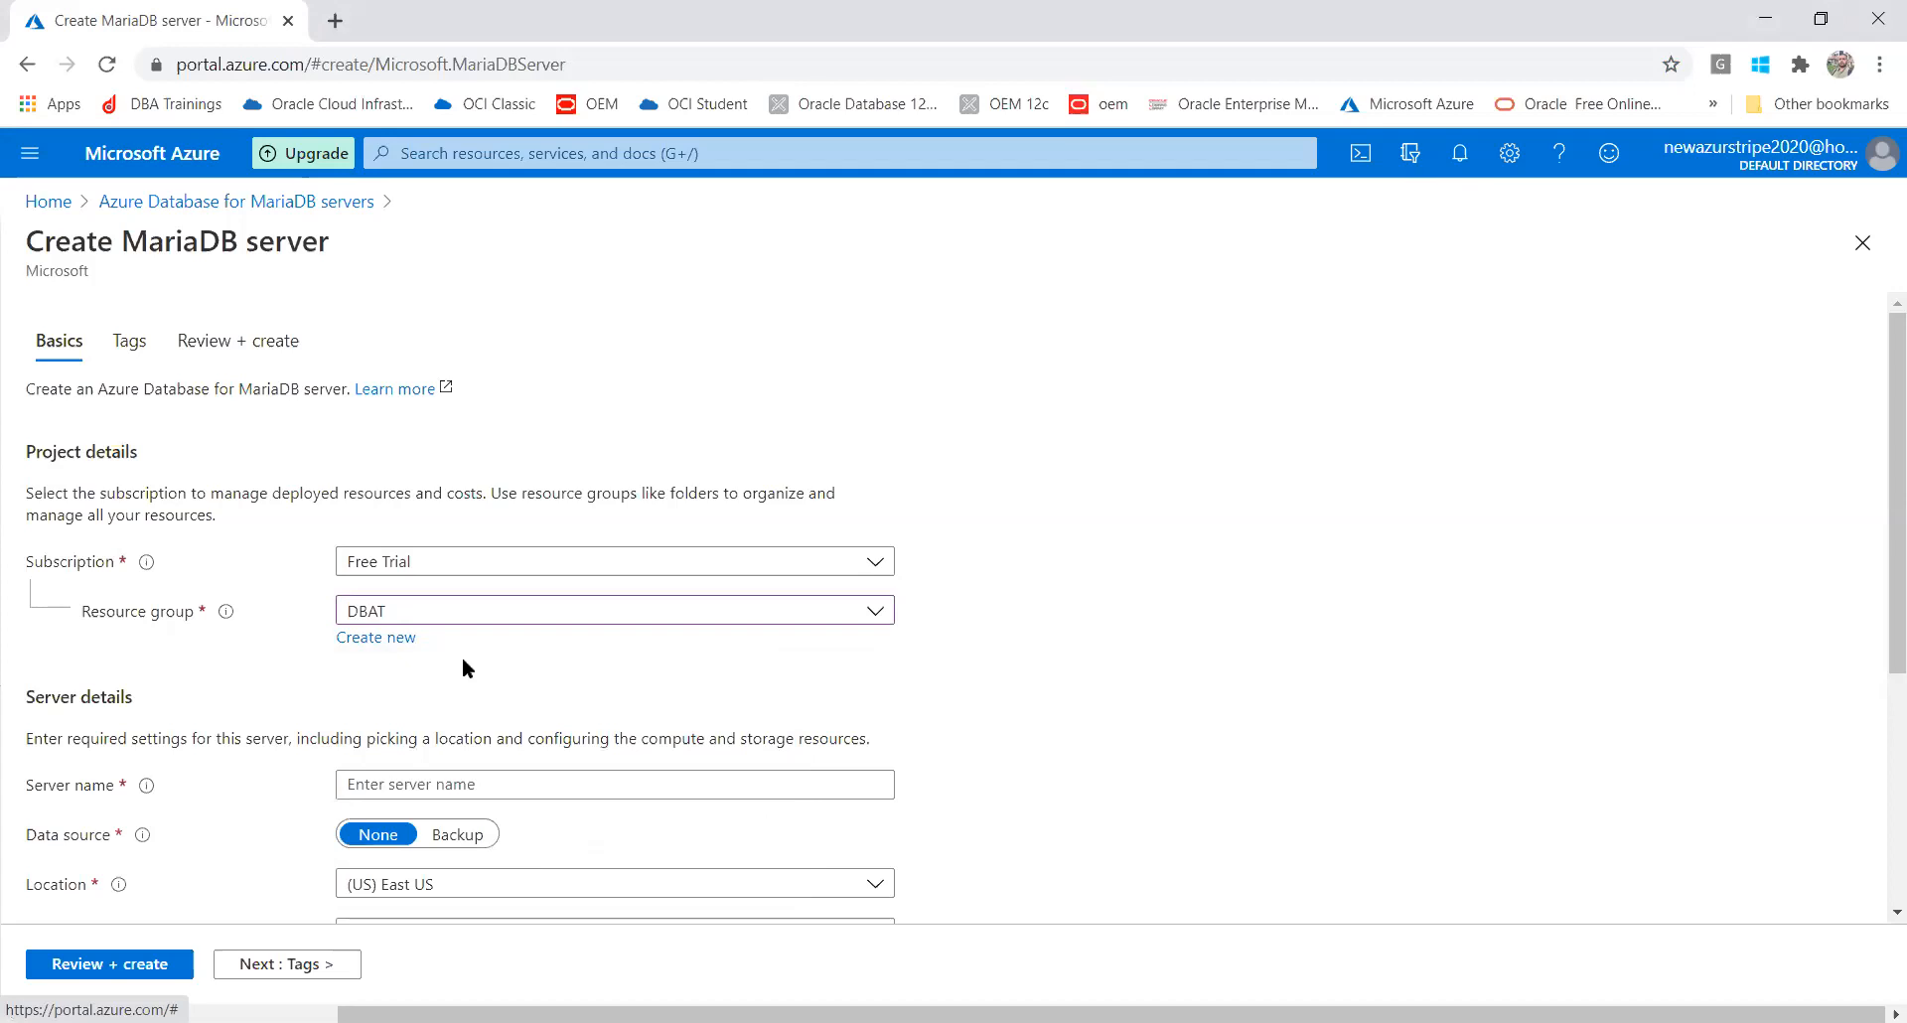
Enter the server name as all-lowercase dbatmariadb, correcting the capitalized 'Mar'
left_click(457, 785)
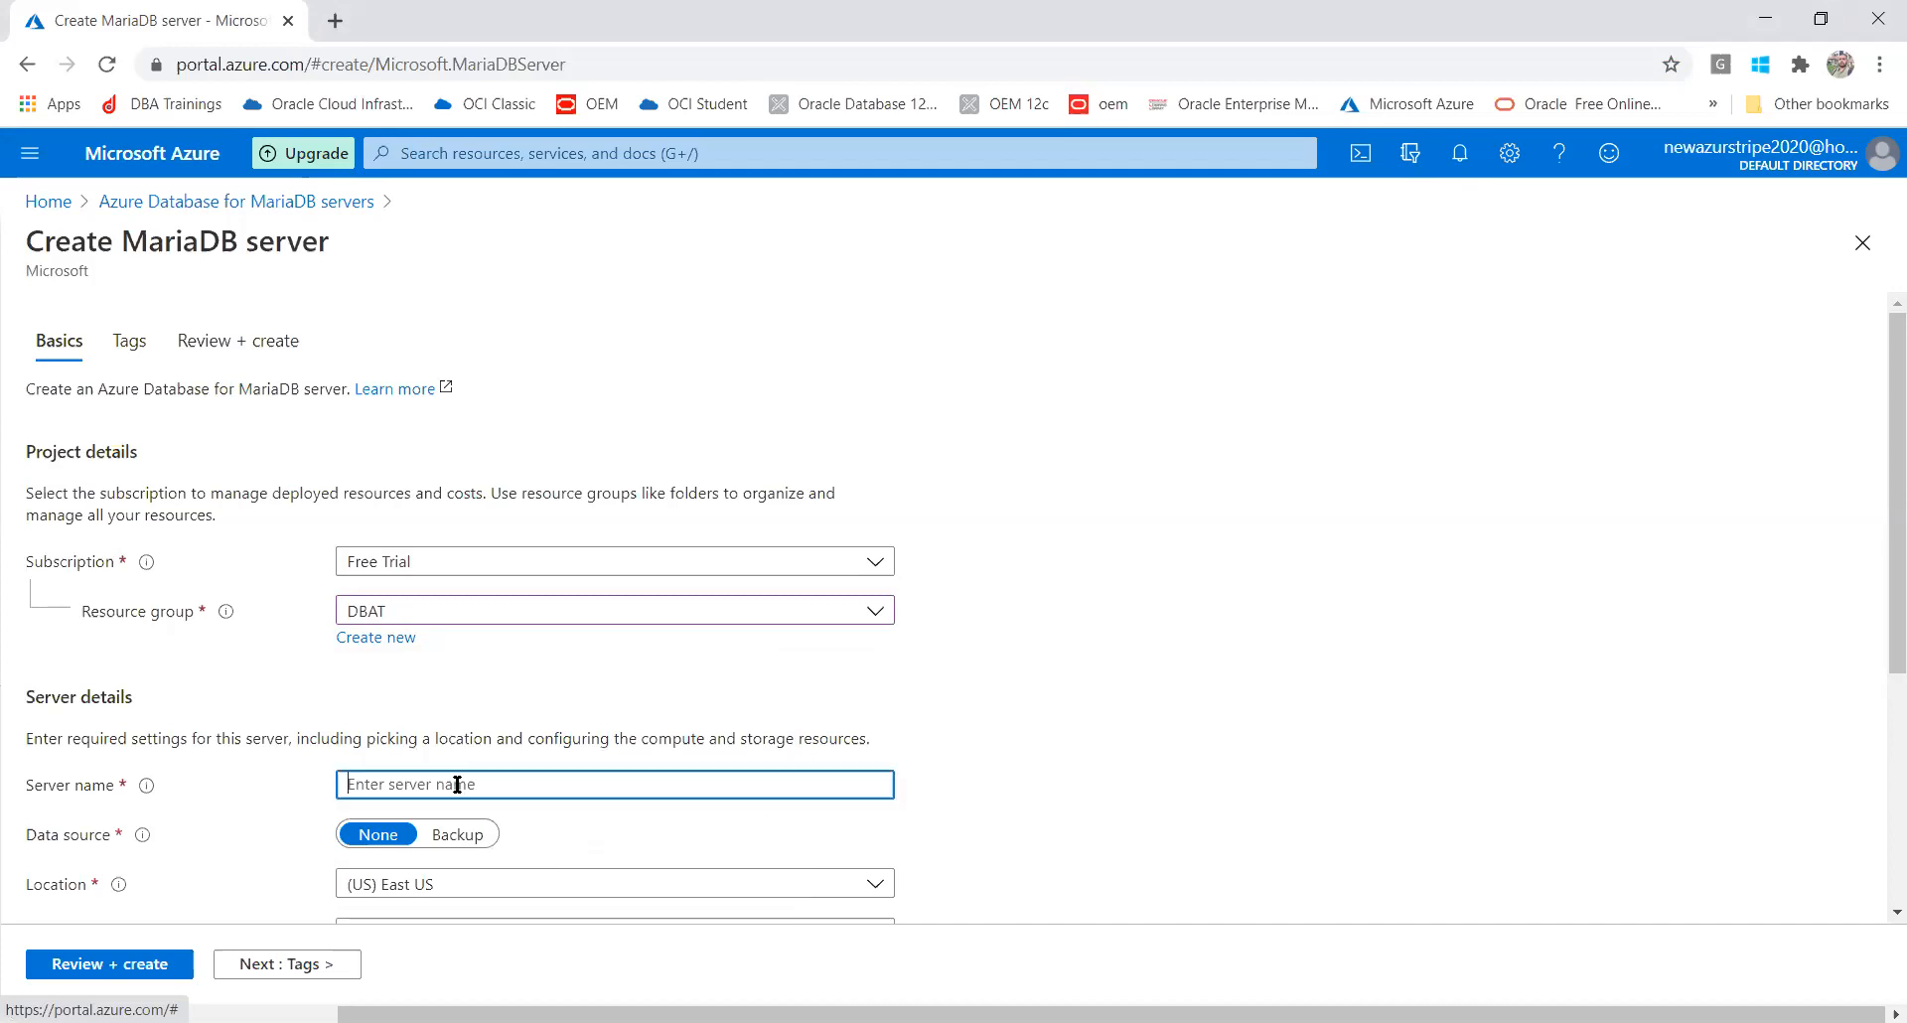
type("dbatMar")
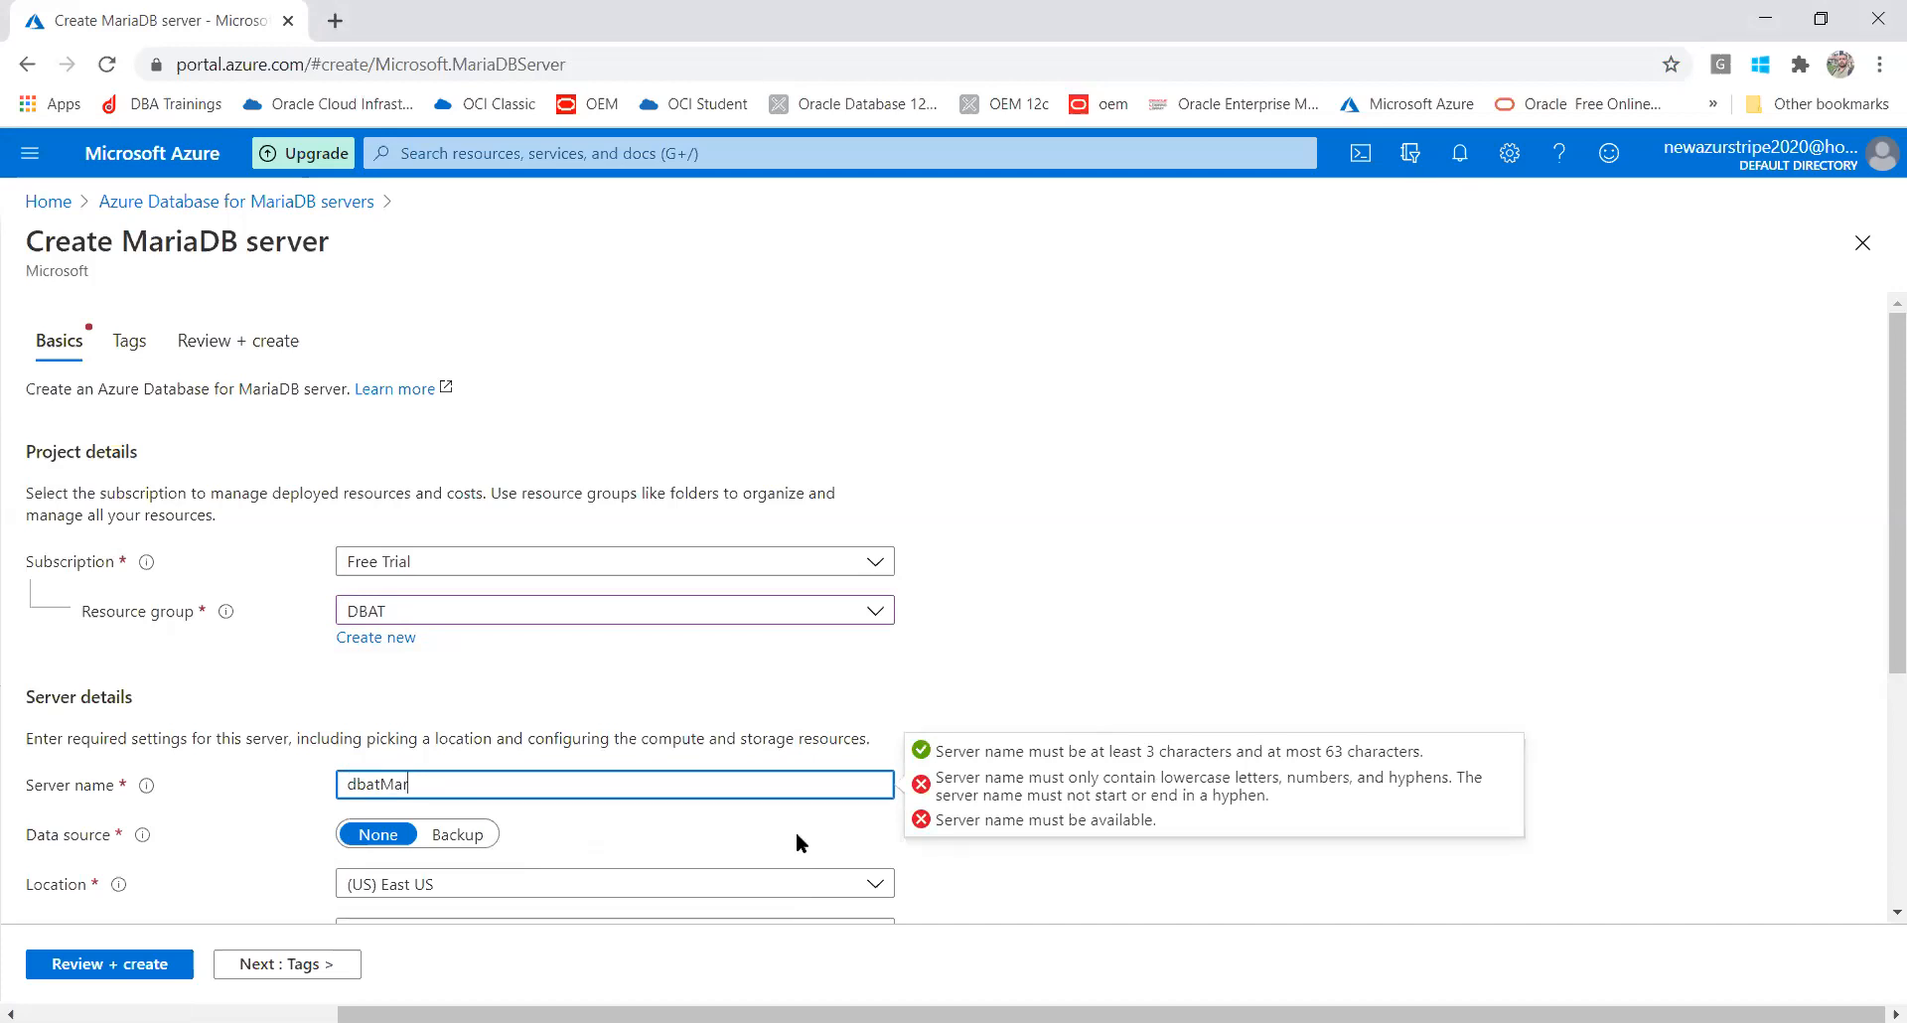
left_click_drag(420, 786, 383, 785)
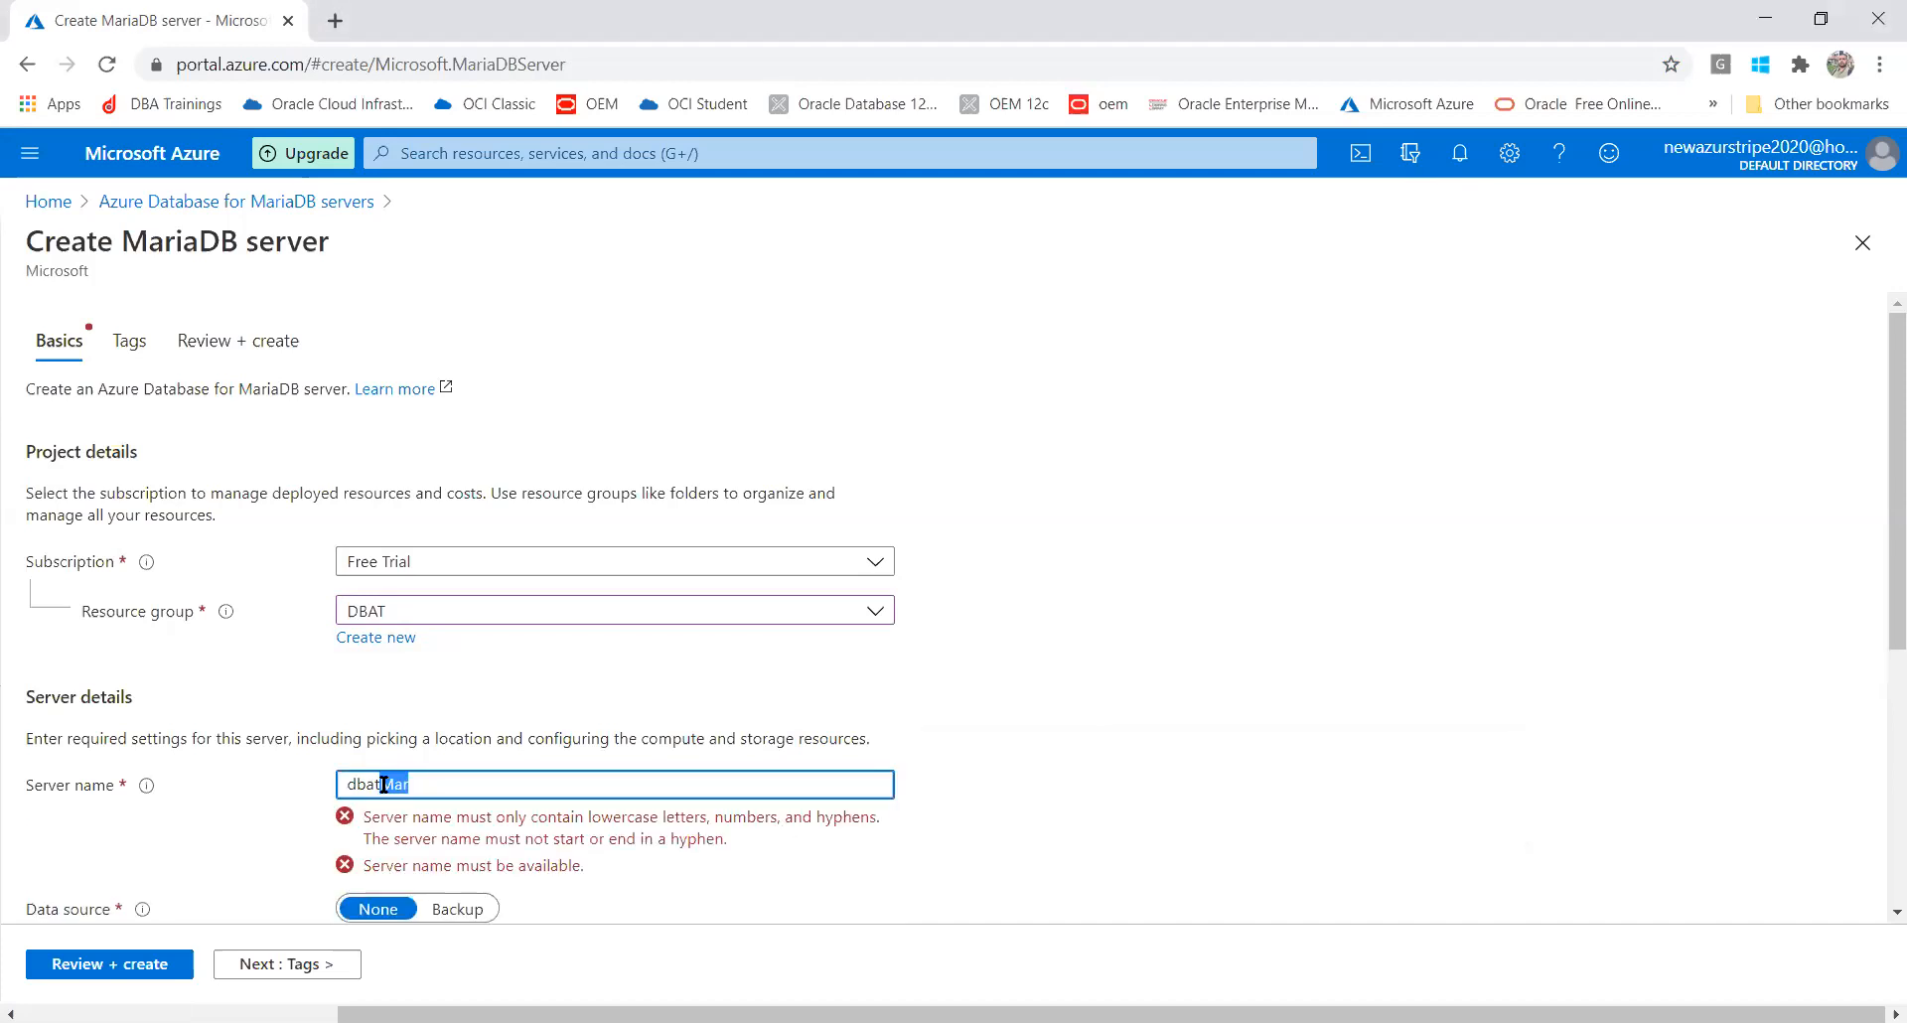
type("maria")
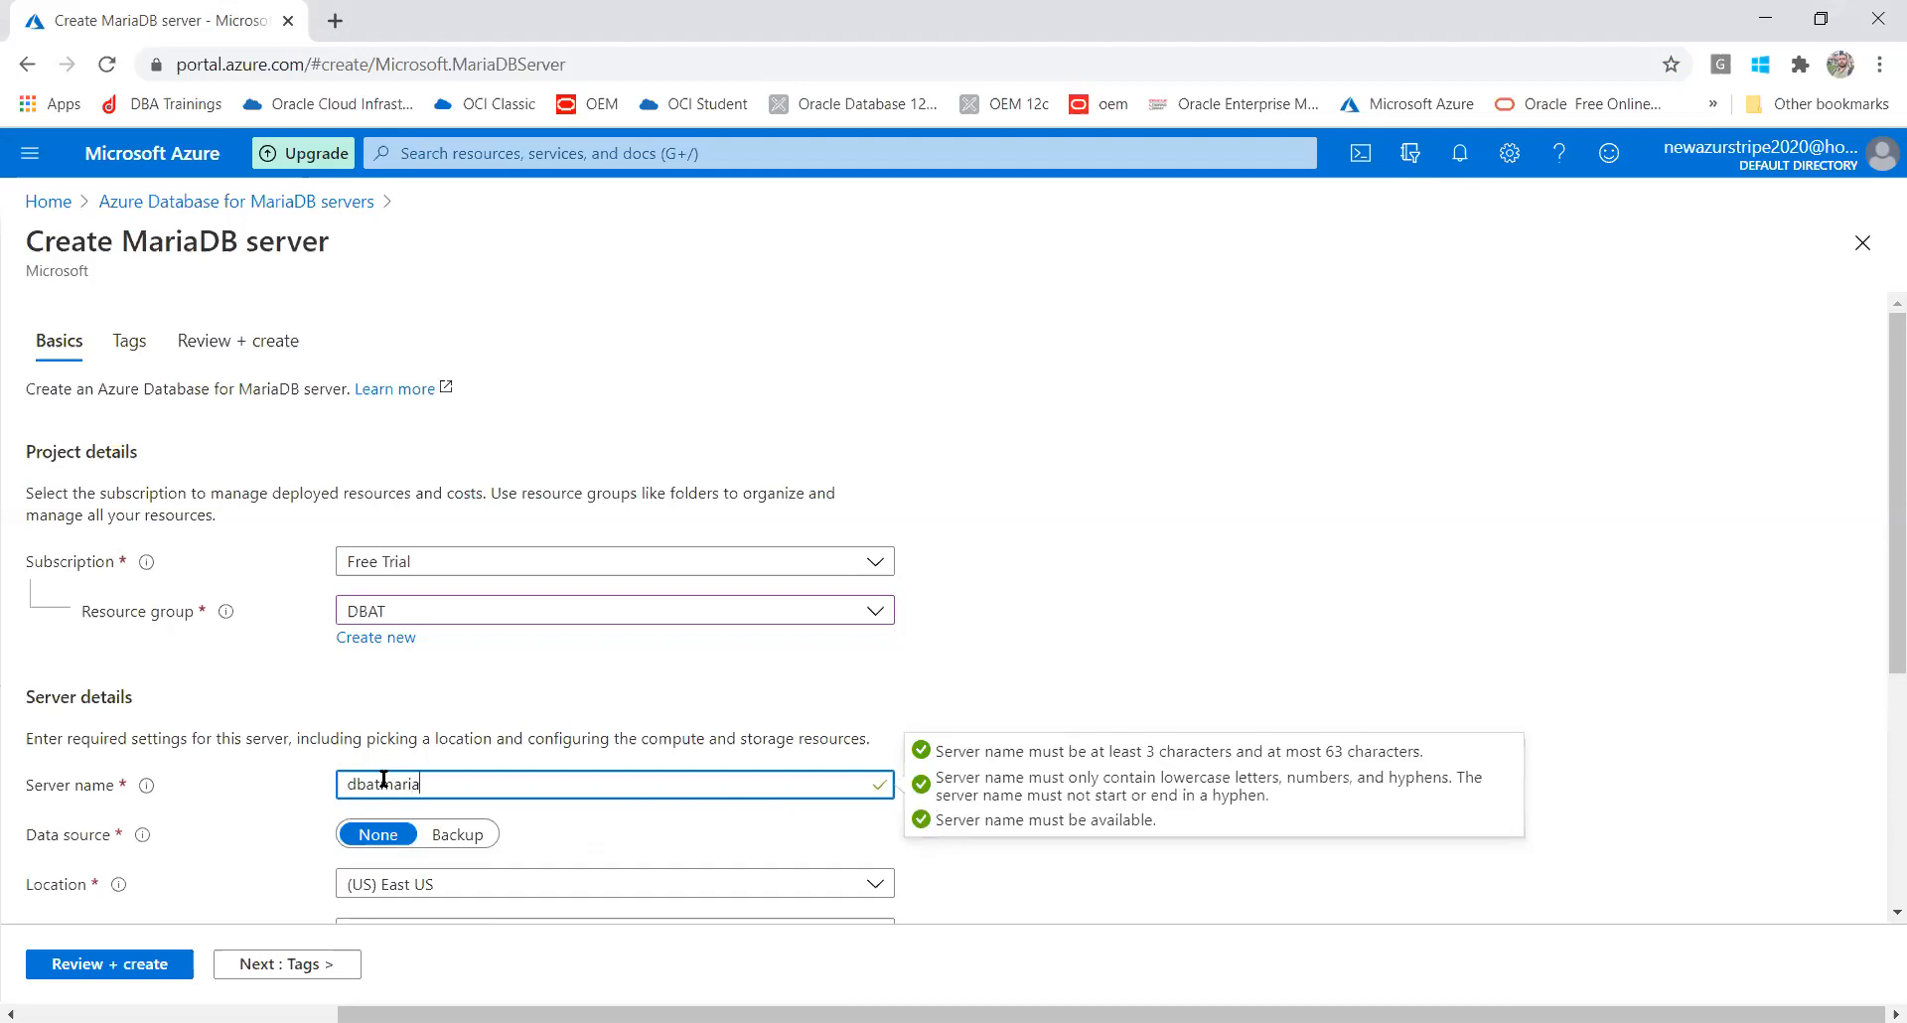
type("db")
left_click_drag(441, 795, 423, 795)
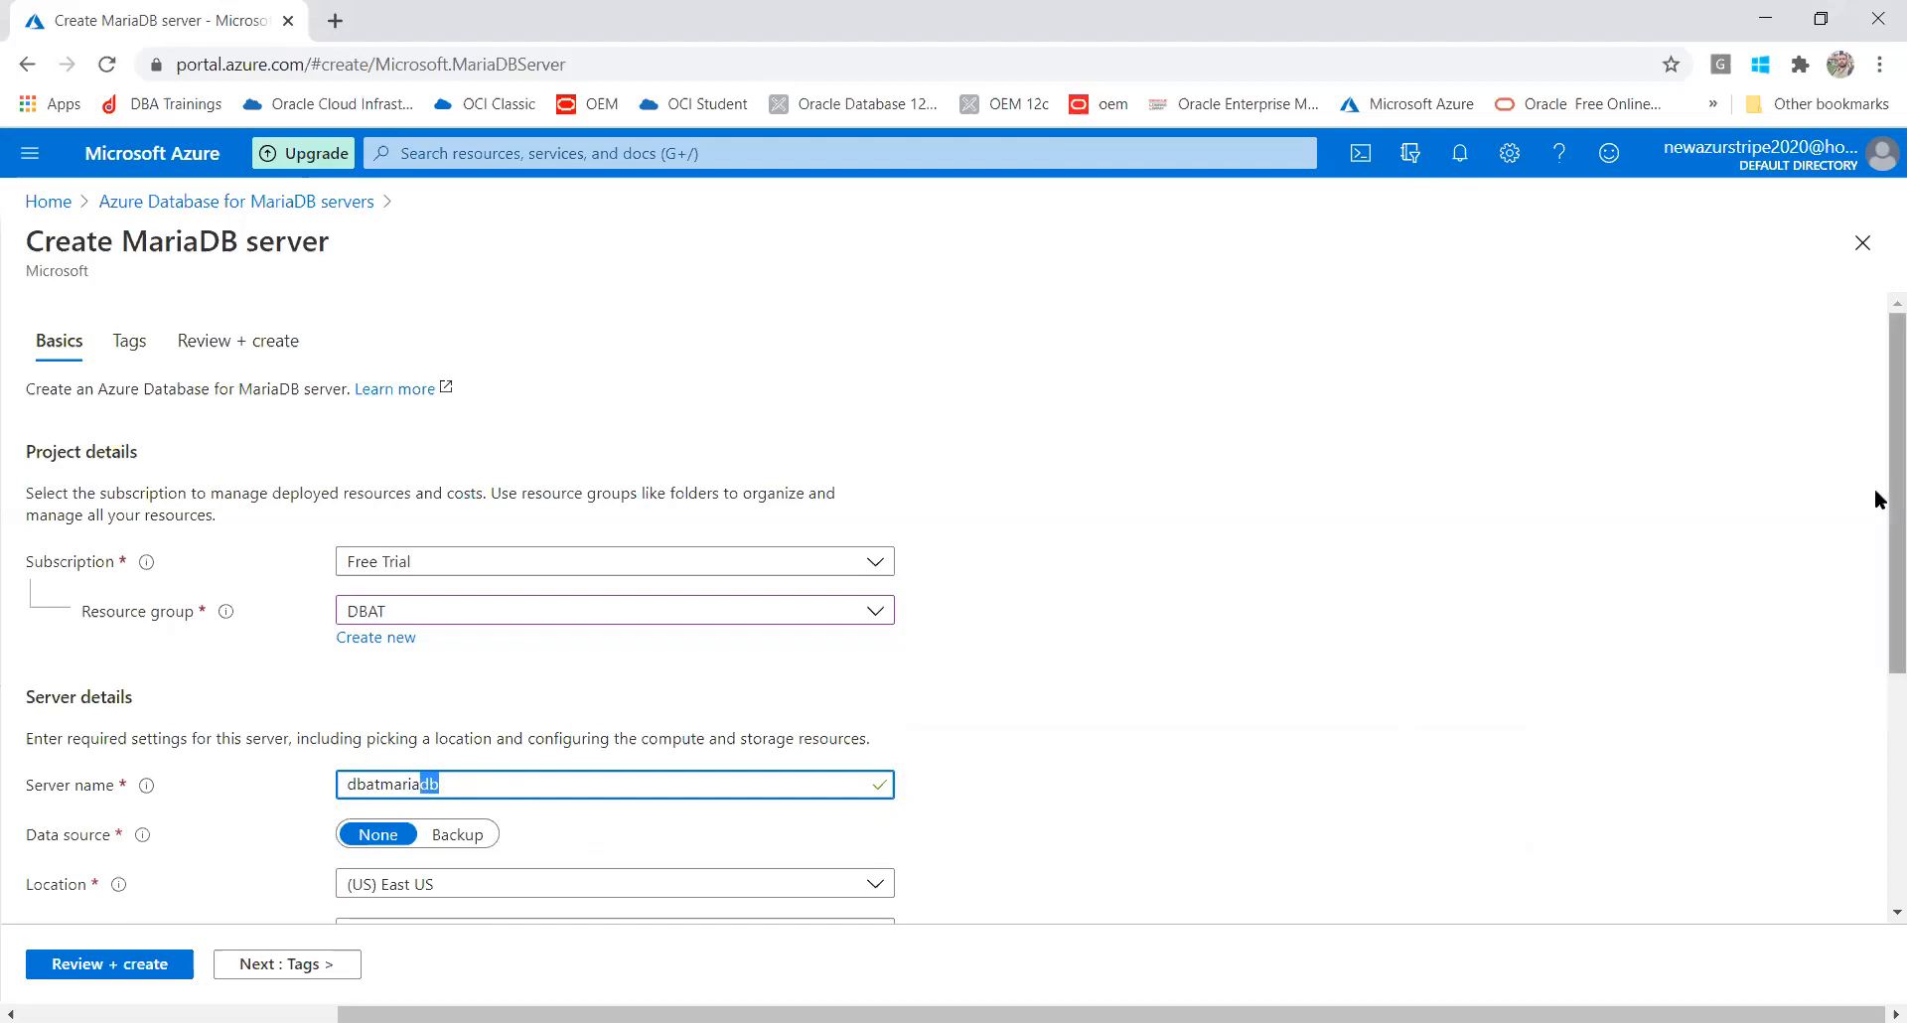
left_click_drag(1875, 528, 1875, 618)
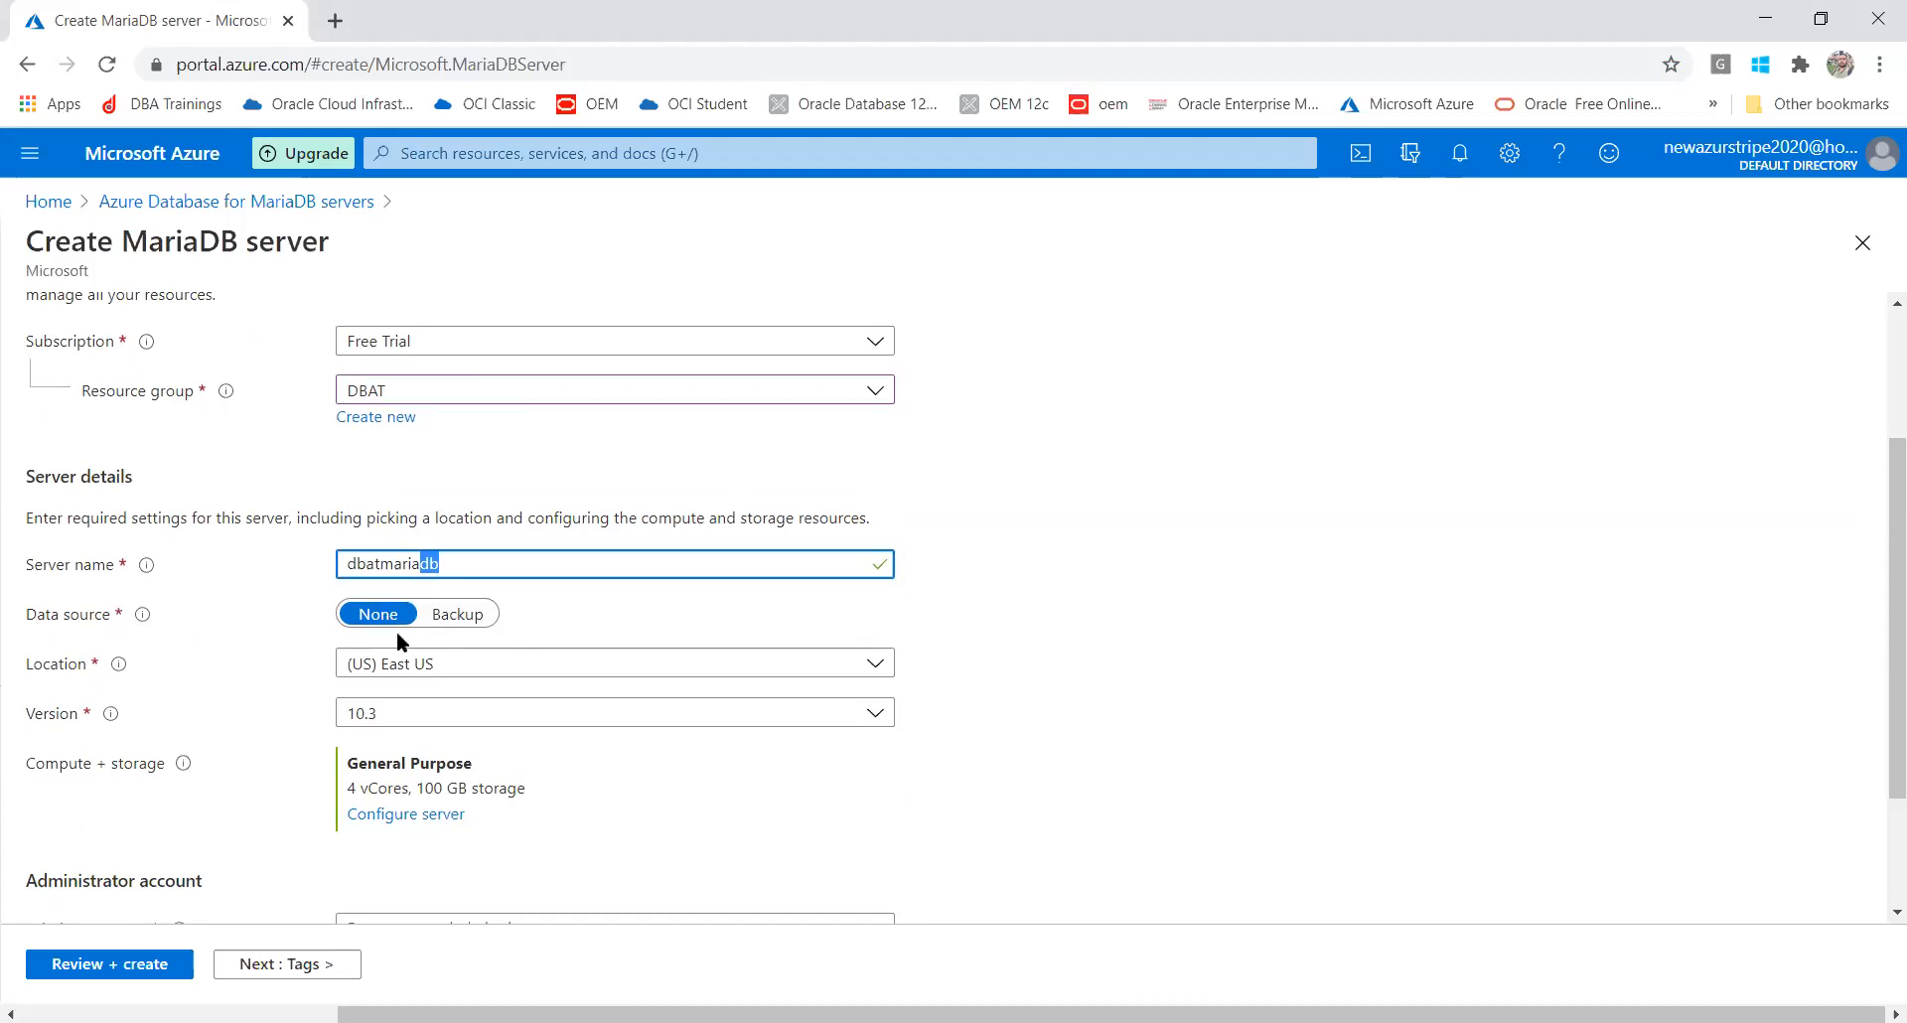
left_click(456, 618)
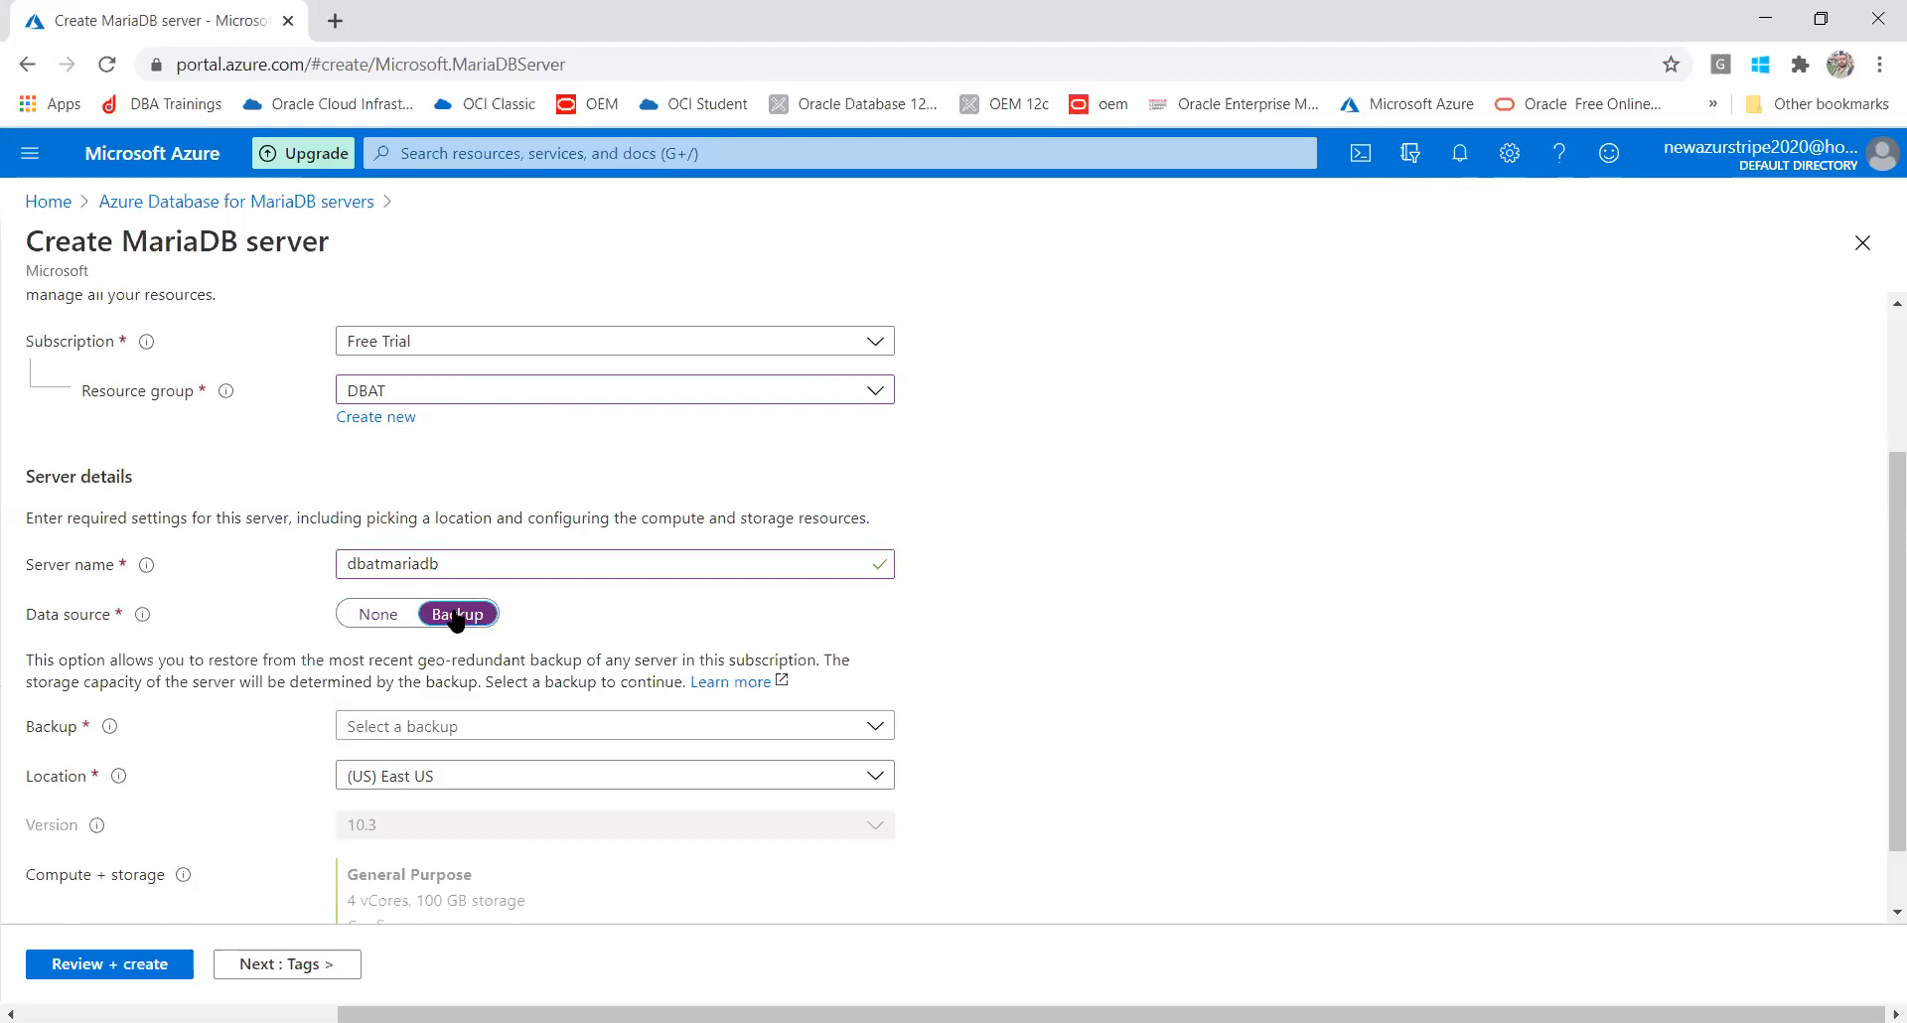
left_click(397, 615)
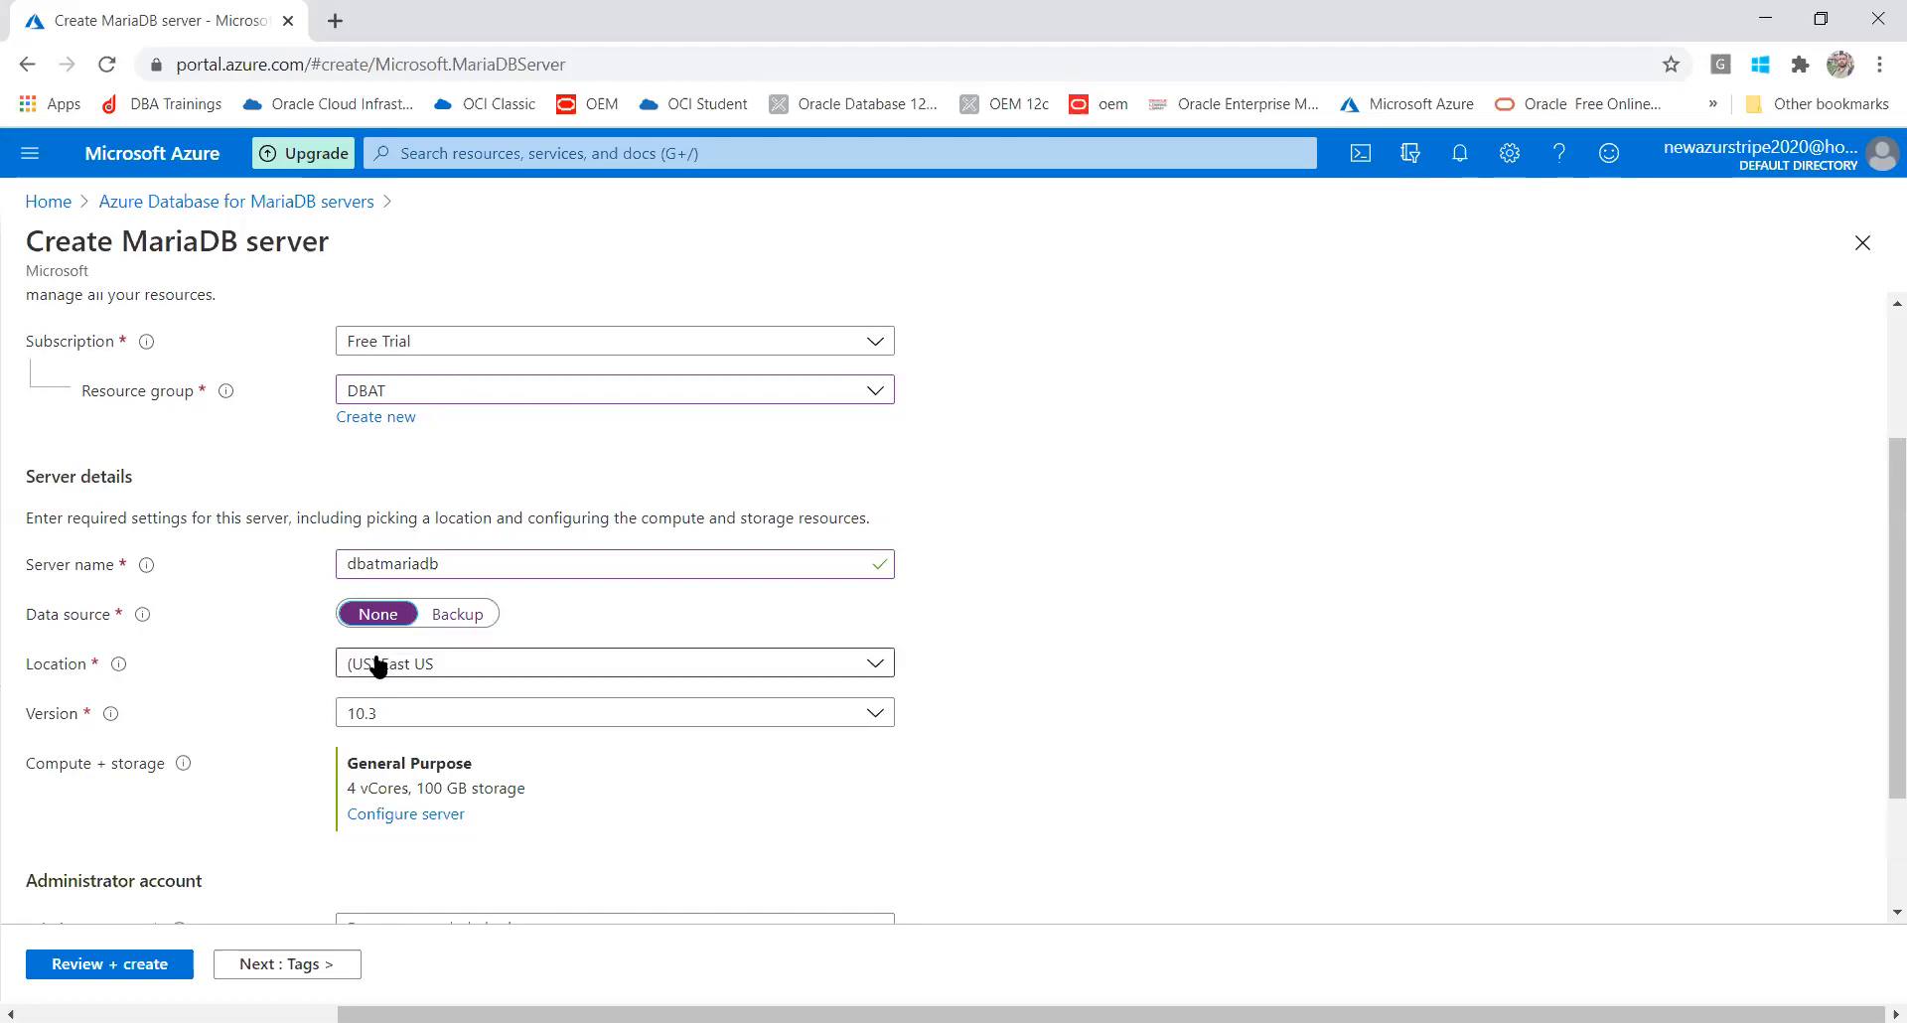
left_click(373, 665)
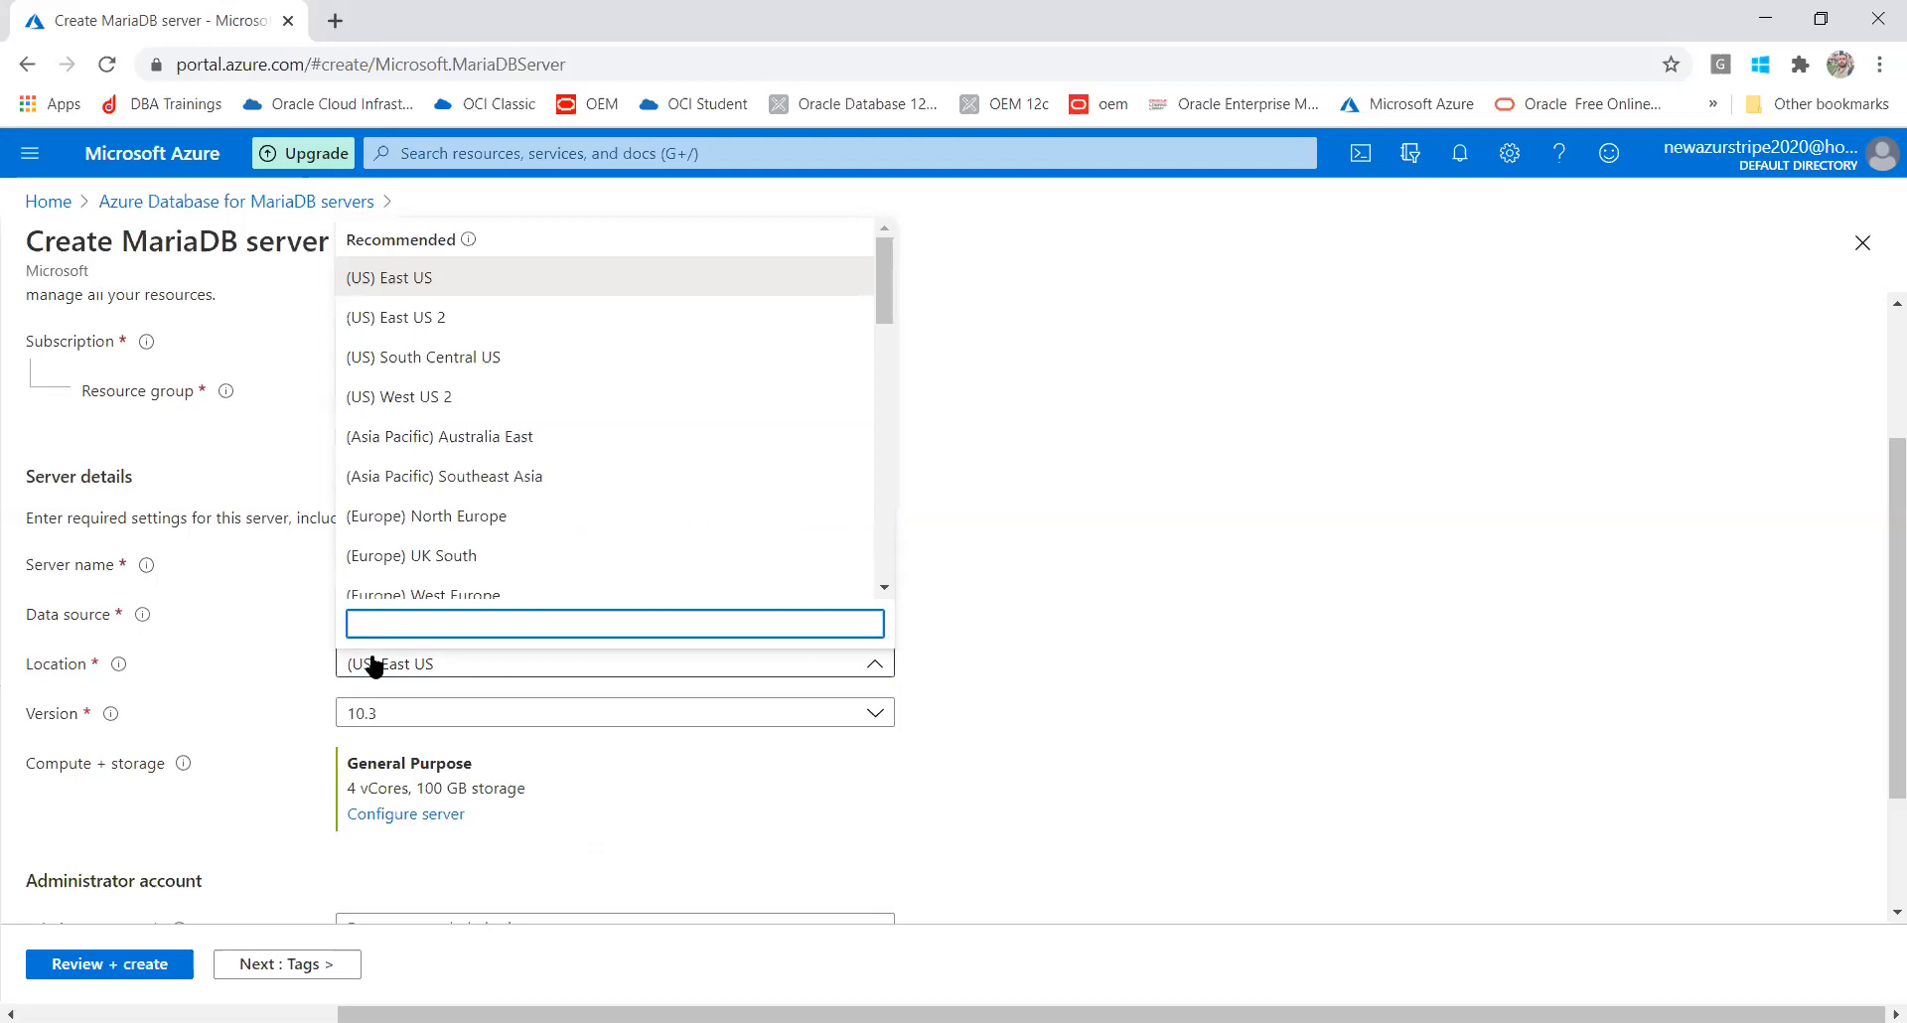
left_click(391, 281)
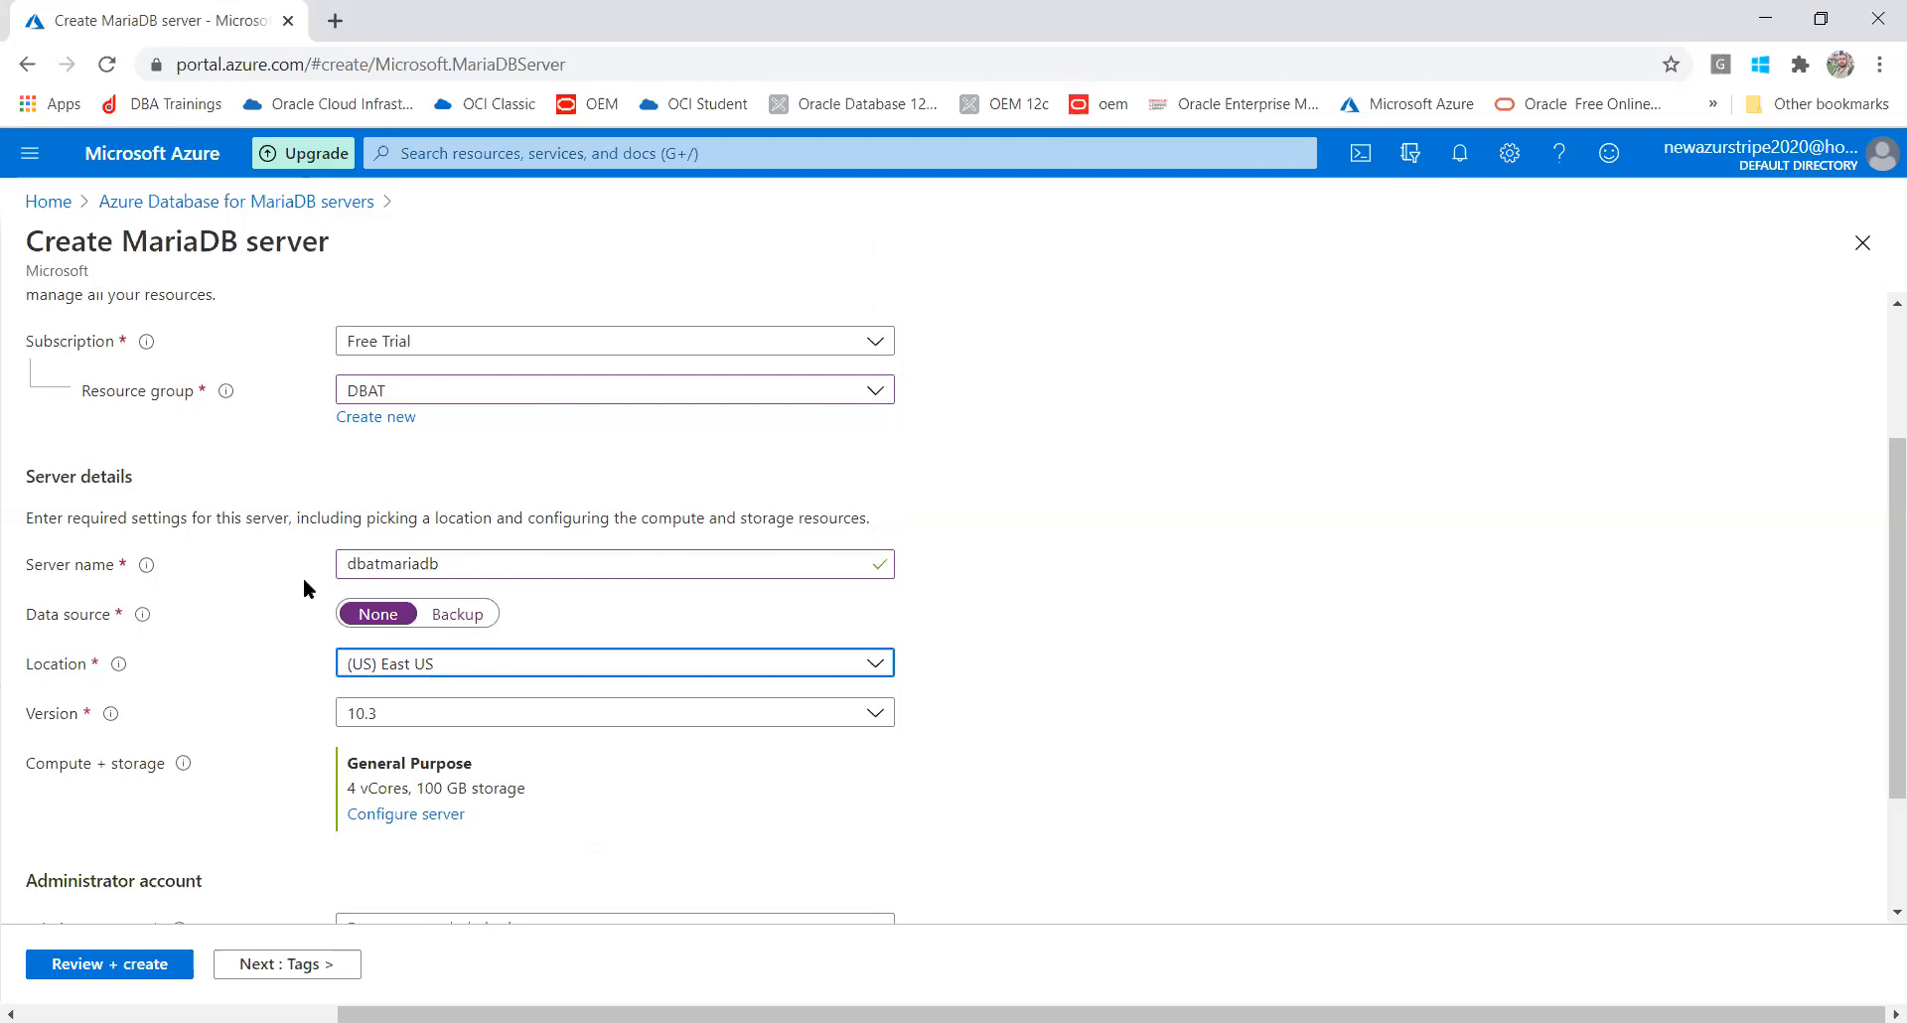
left_click(385, 720)
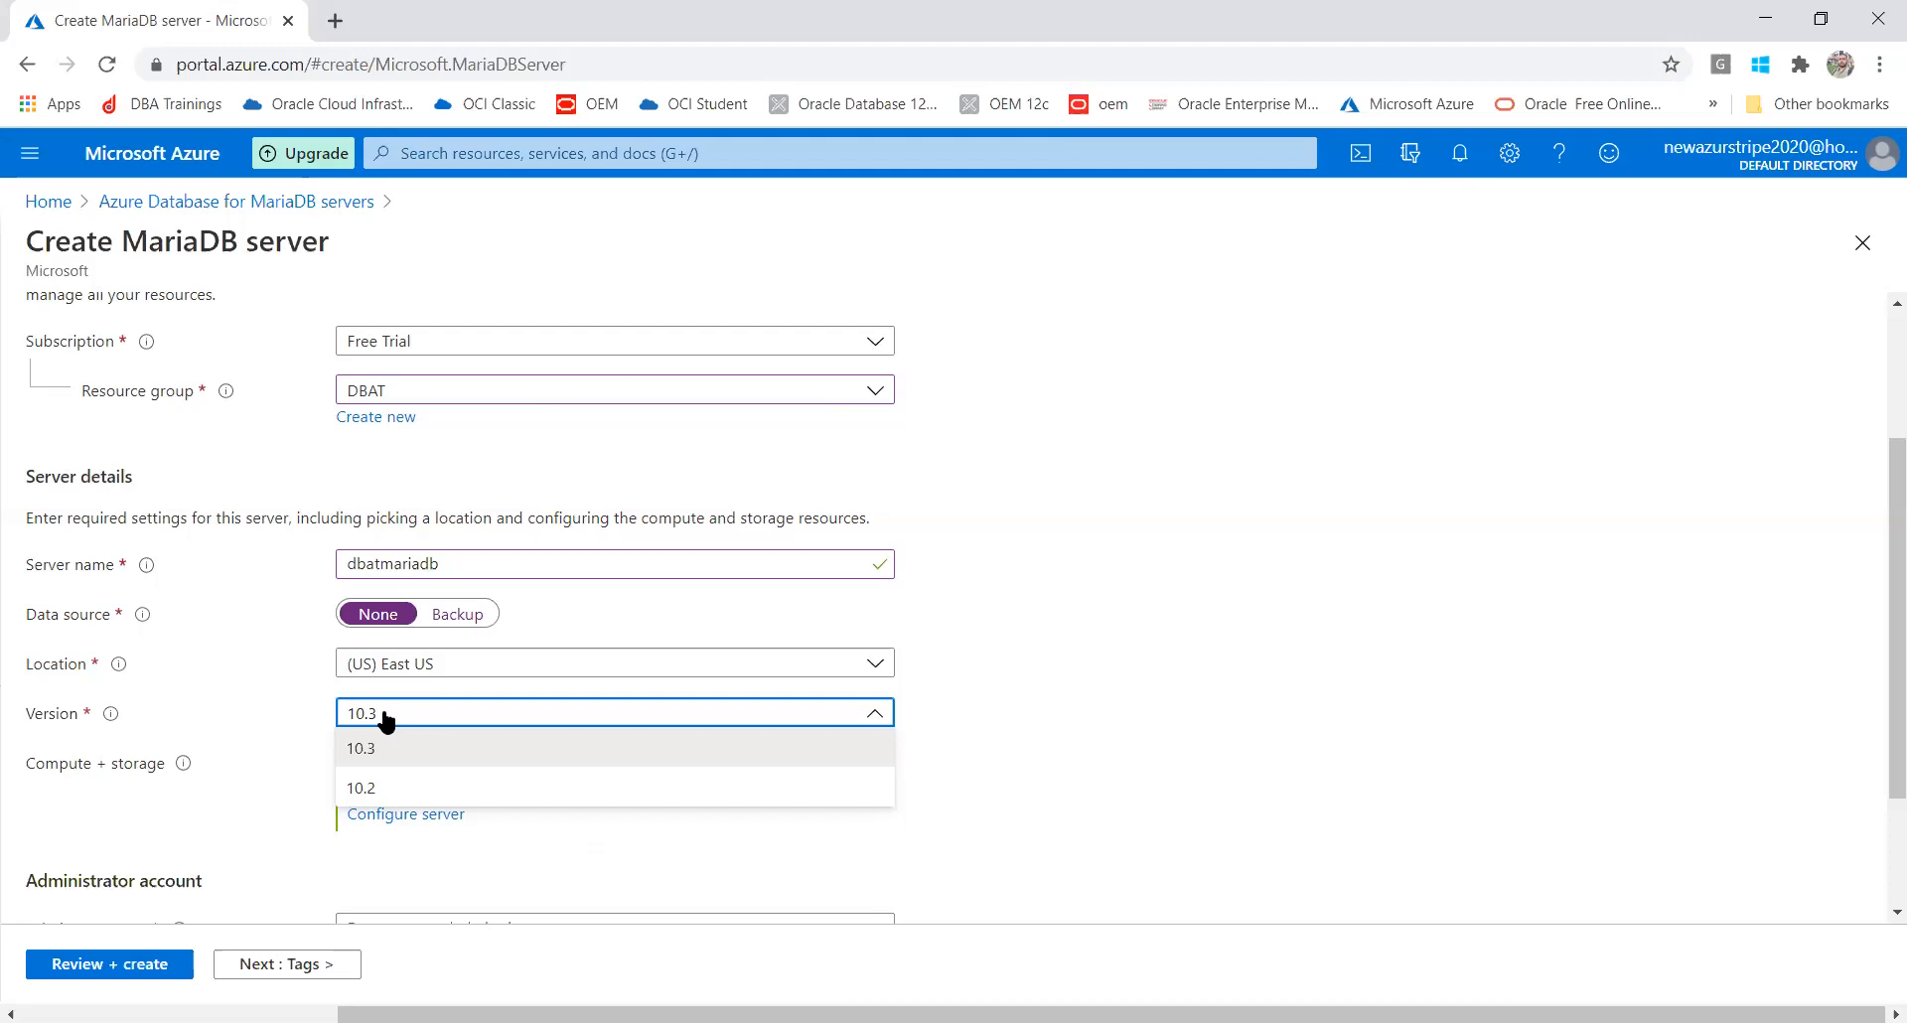
left_click(350, 752)
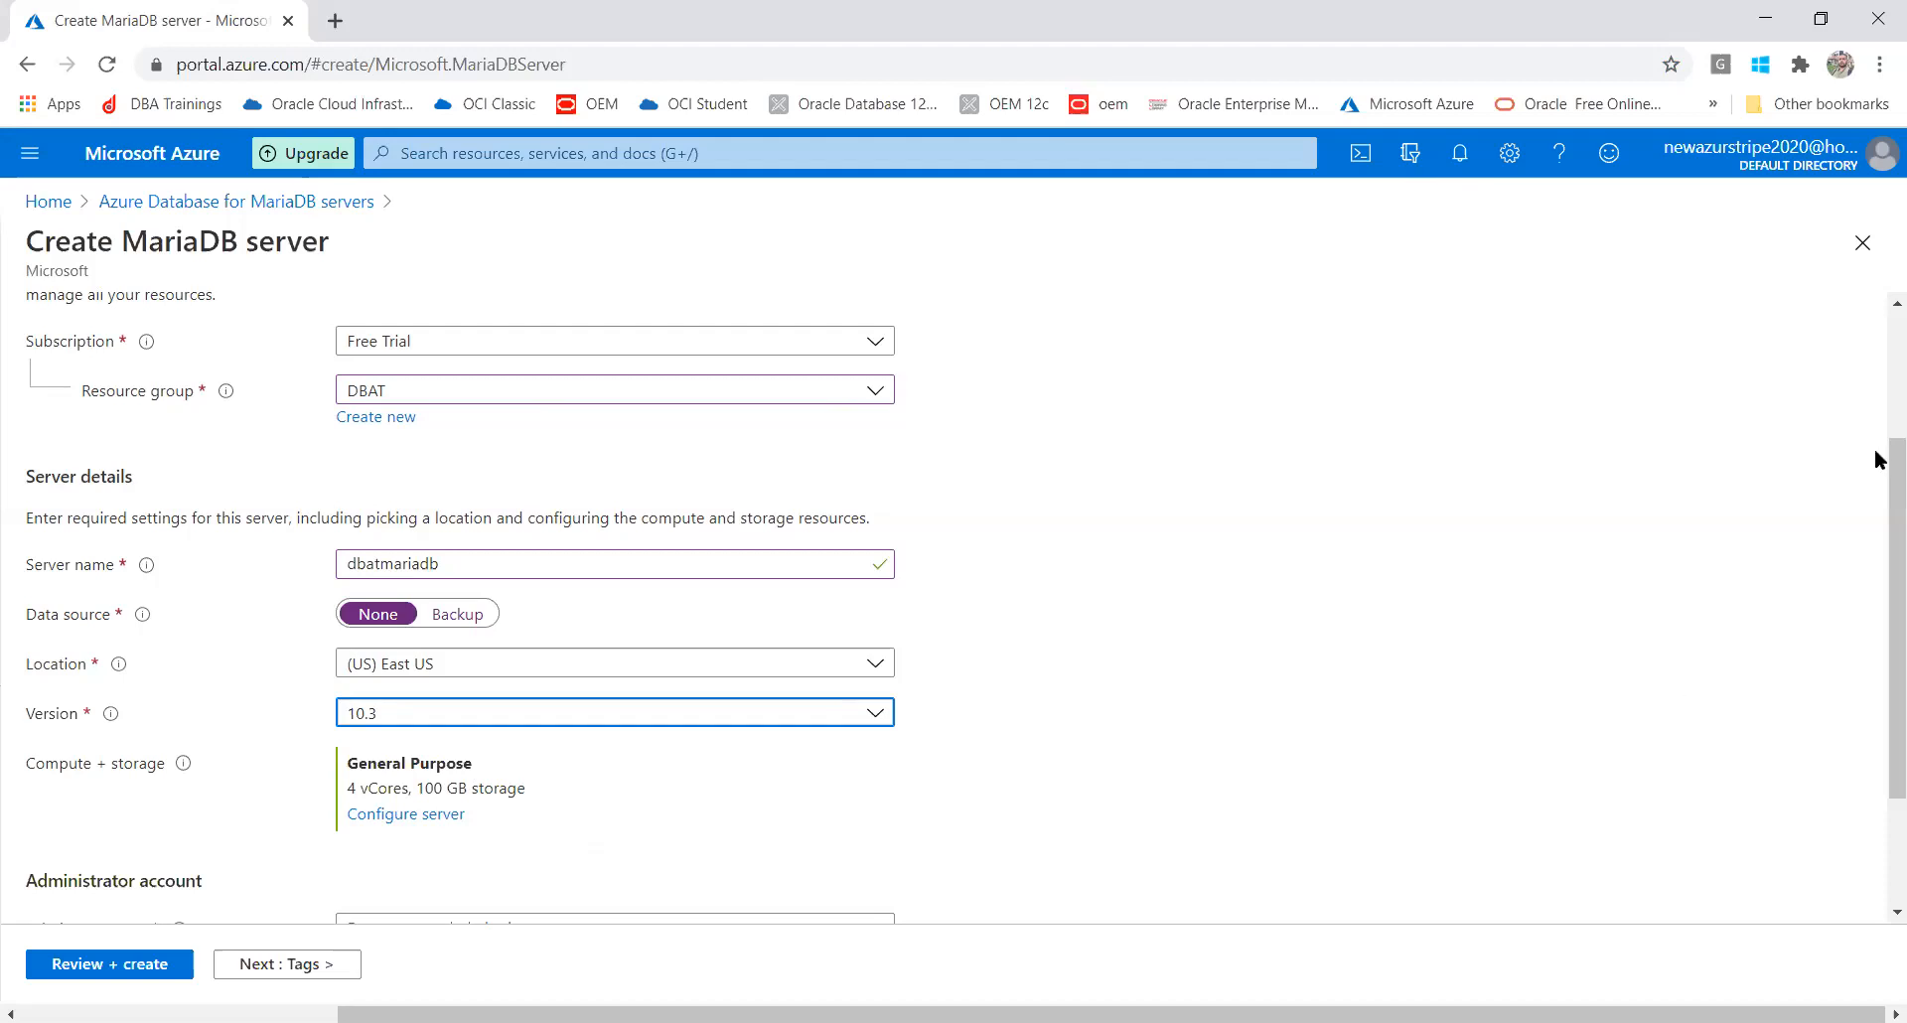
left_click_drag(1878, 459, 1878, 602)
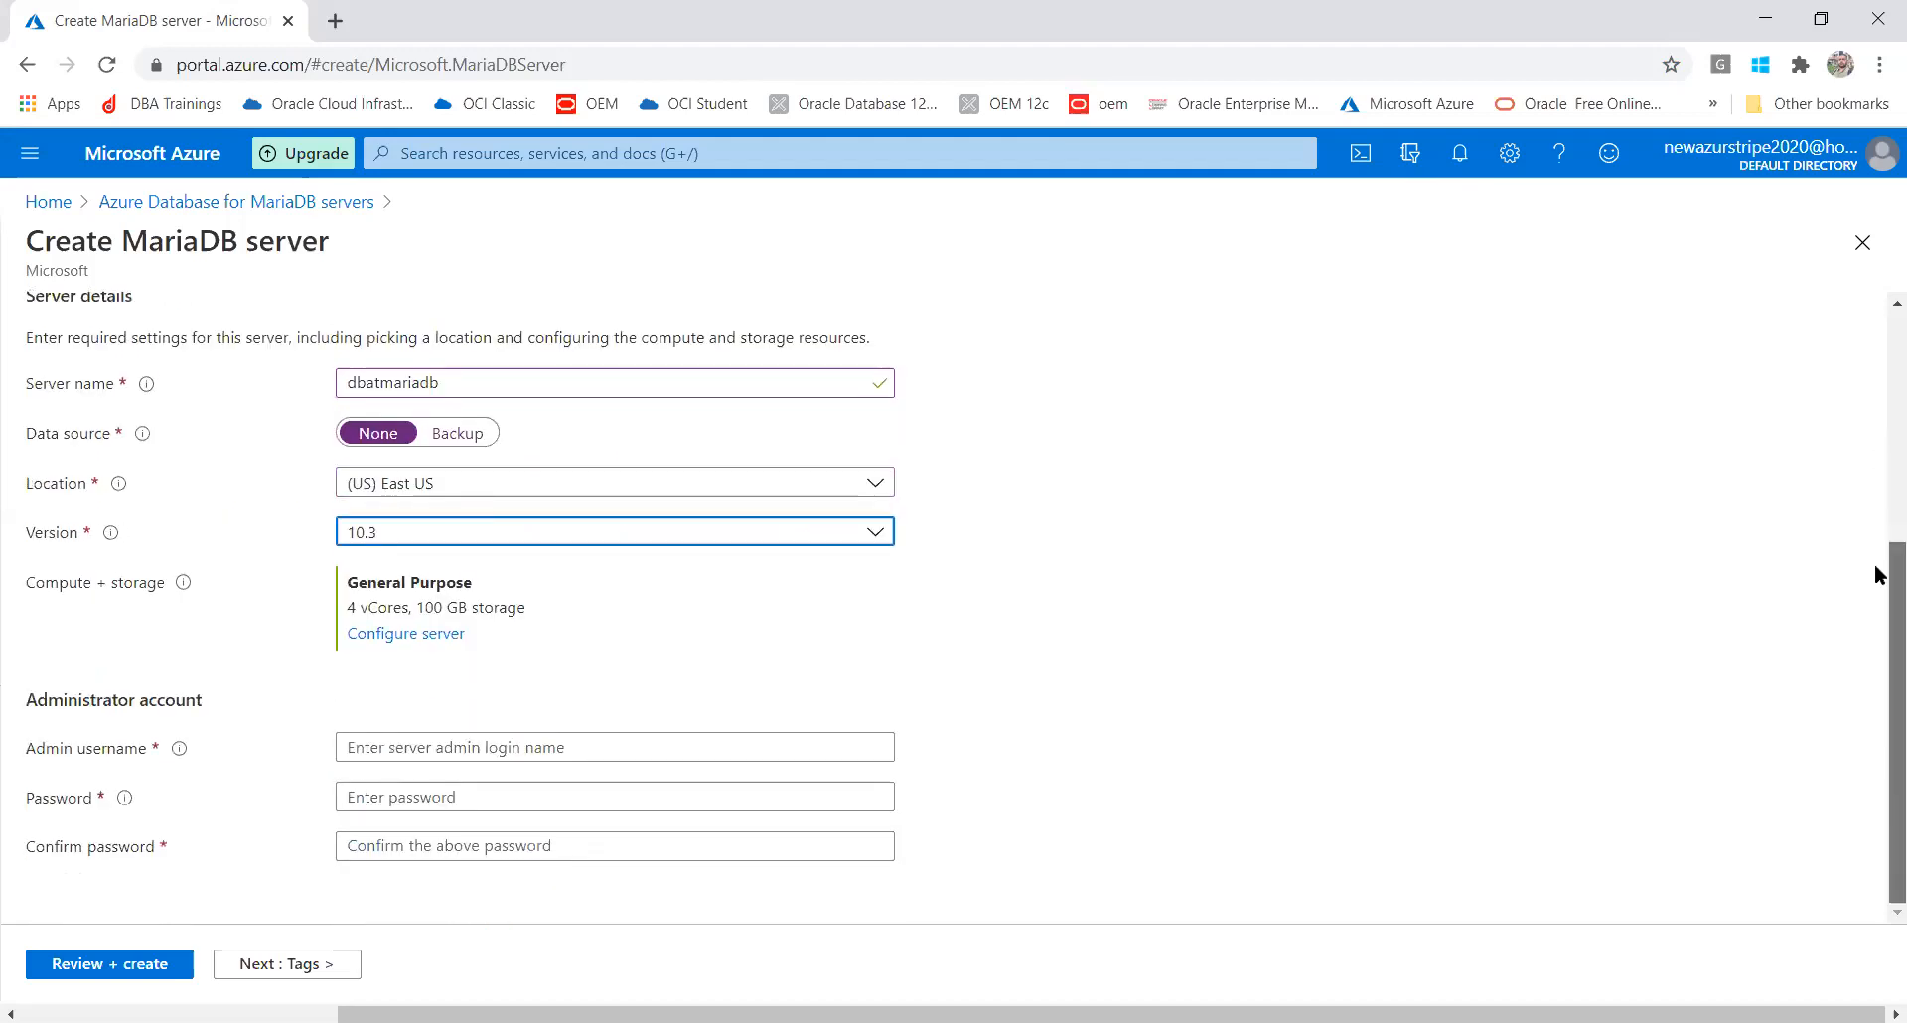
Open Configure server and highlight the 17991.14 INR monthly cost estimate
left_click(370, 638)
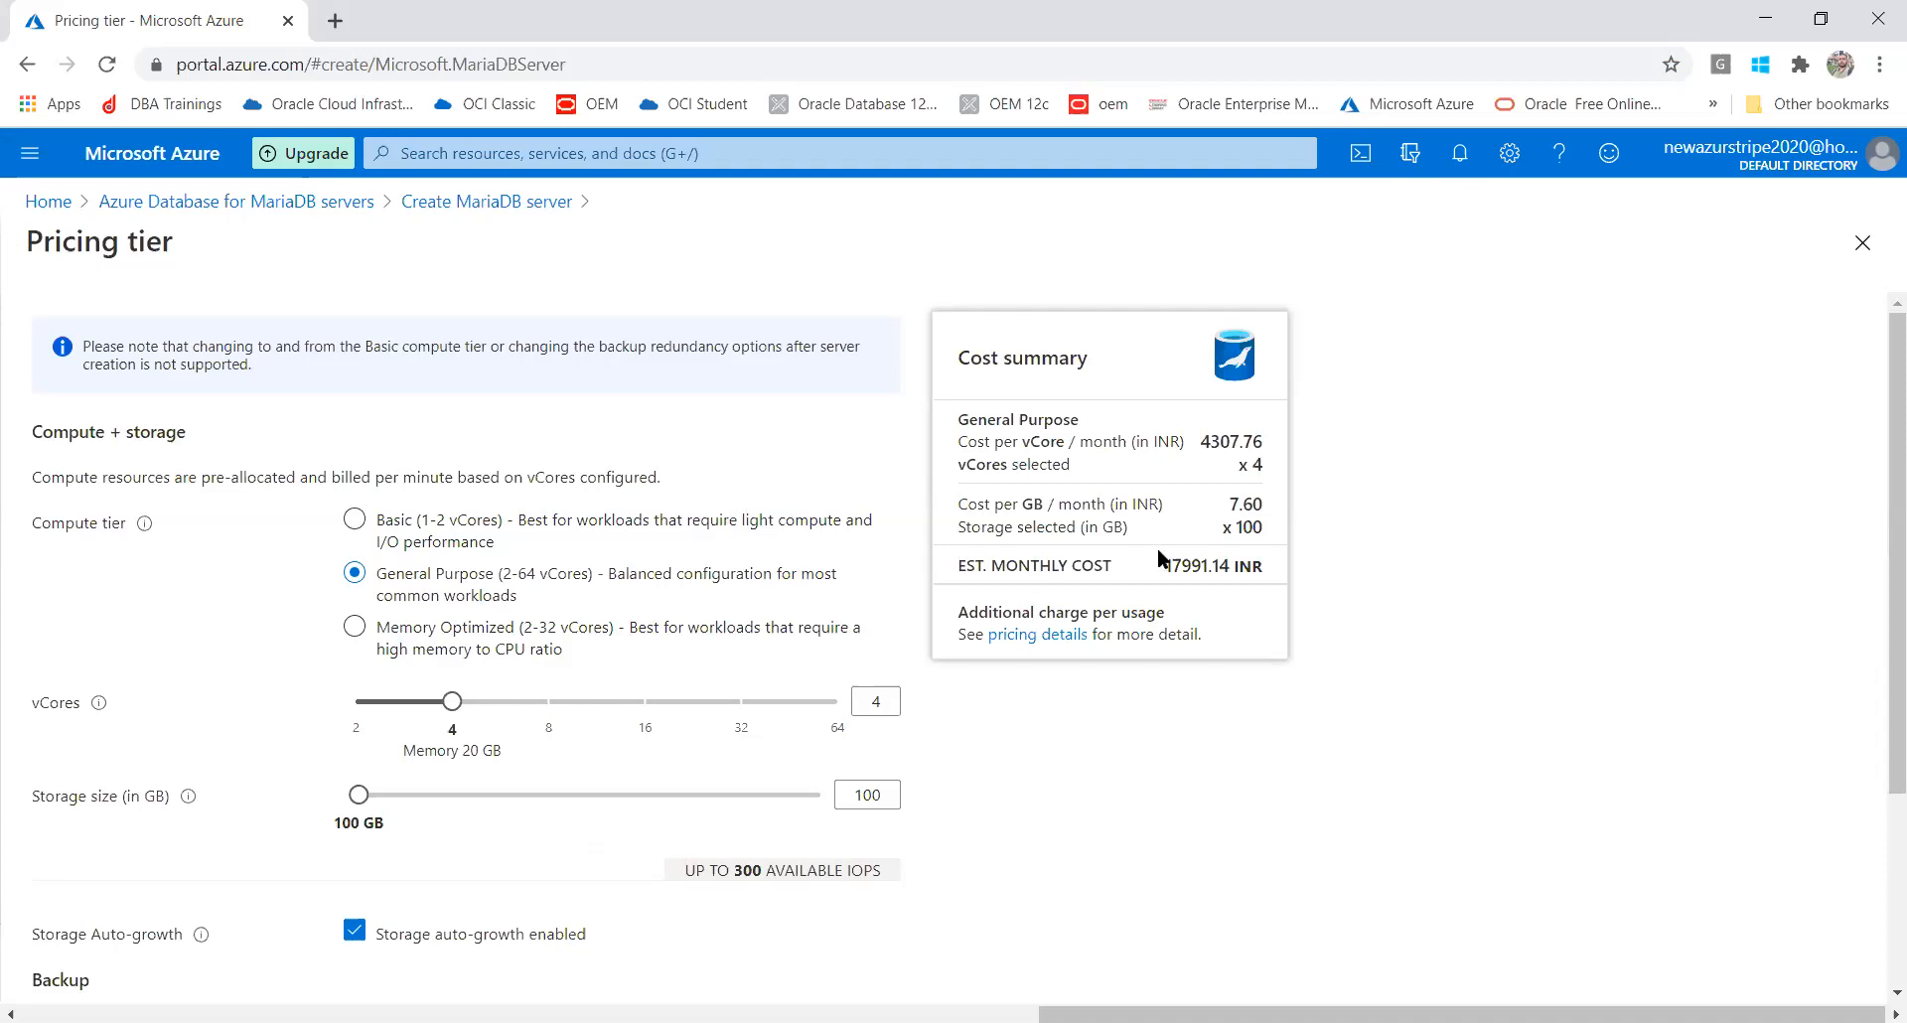
left_click_drag(1170, 567, 1266, 564)
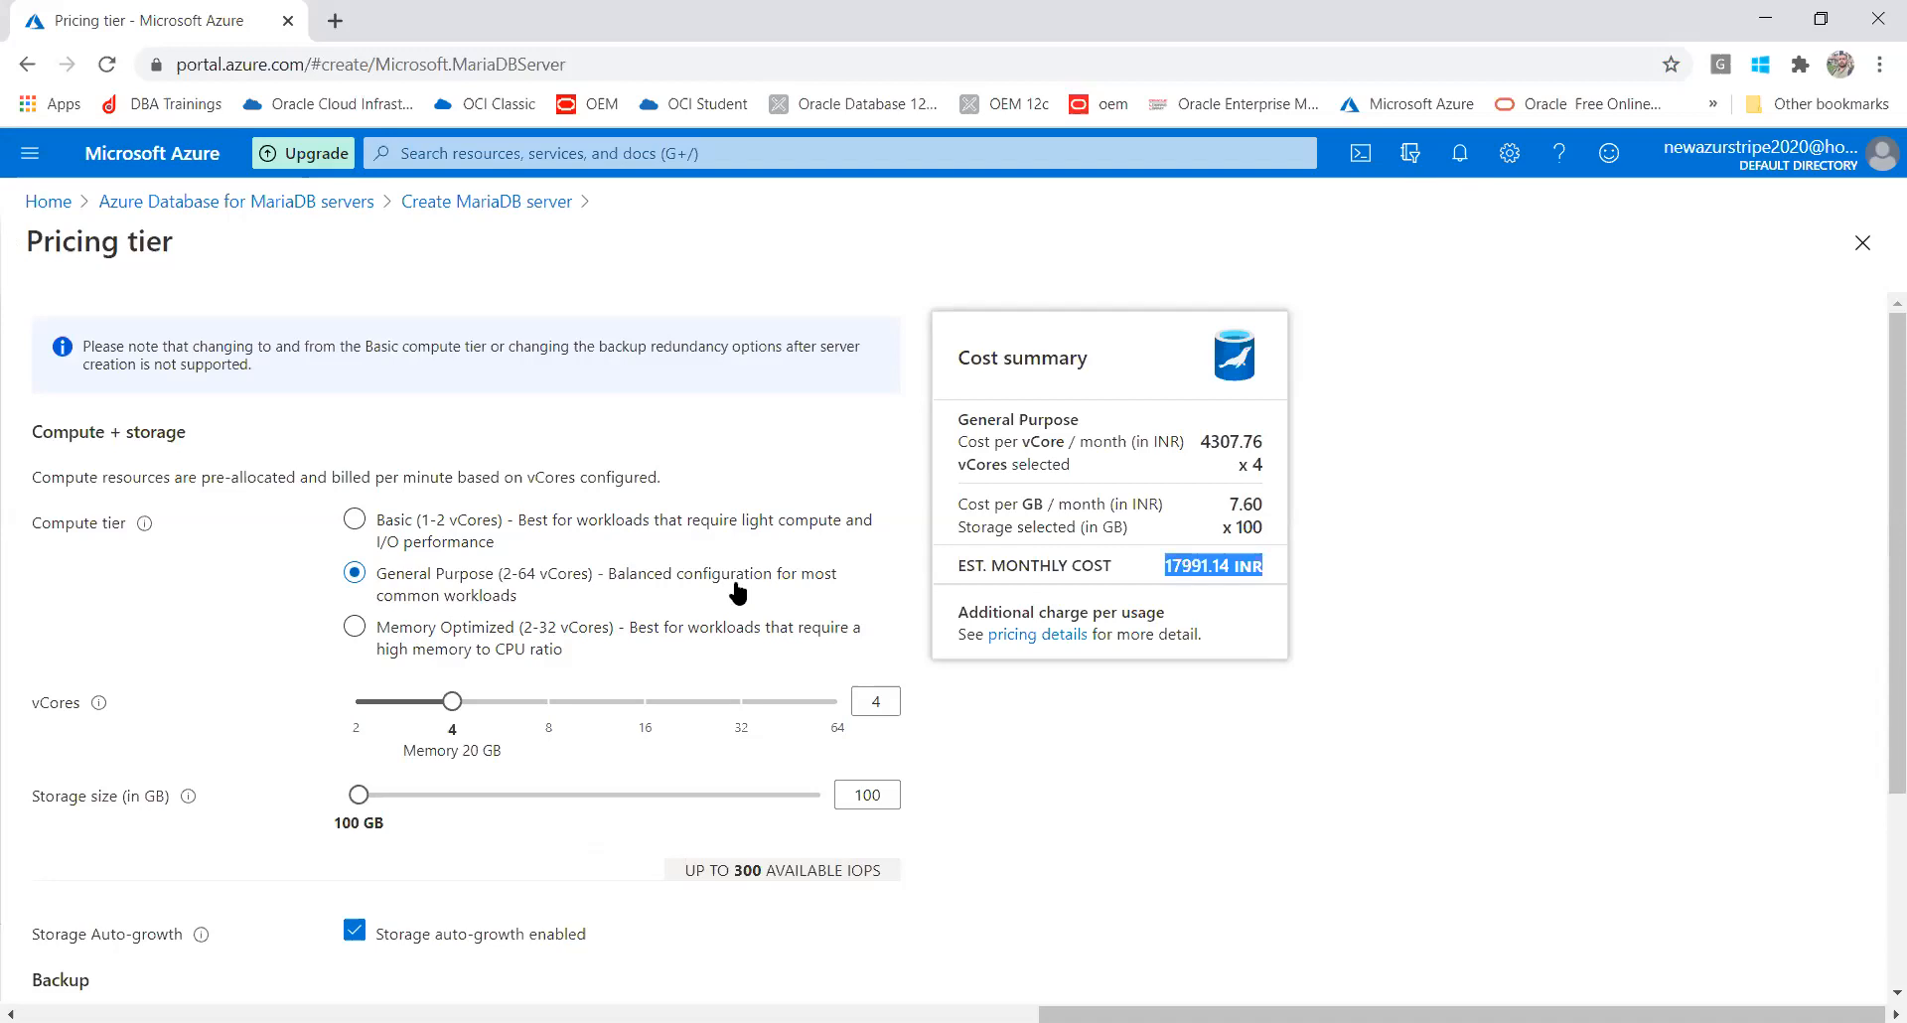
Compare vCore costs up to 64, then settle on 2 vCores and 5 GB storage
left_click_drag(447, 707, 332, 693)
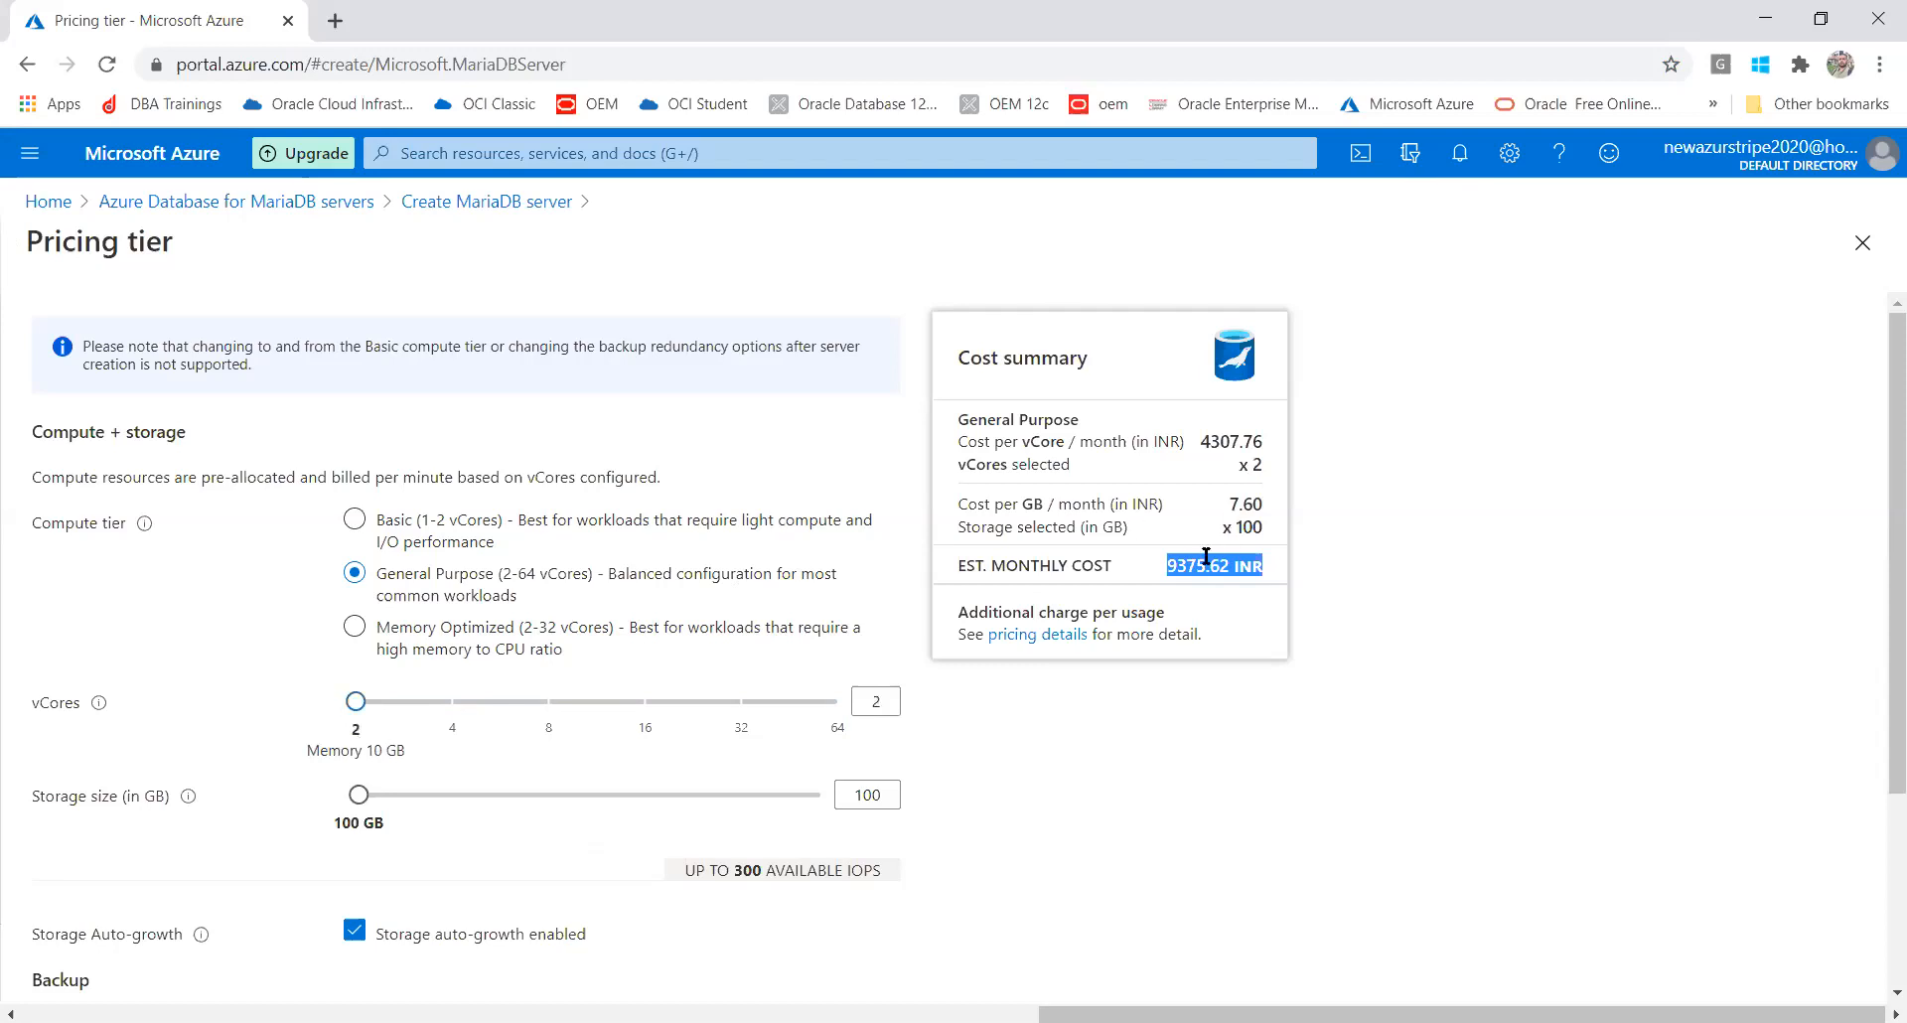
left_click(1182, 600)
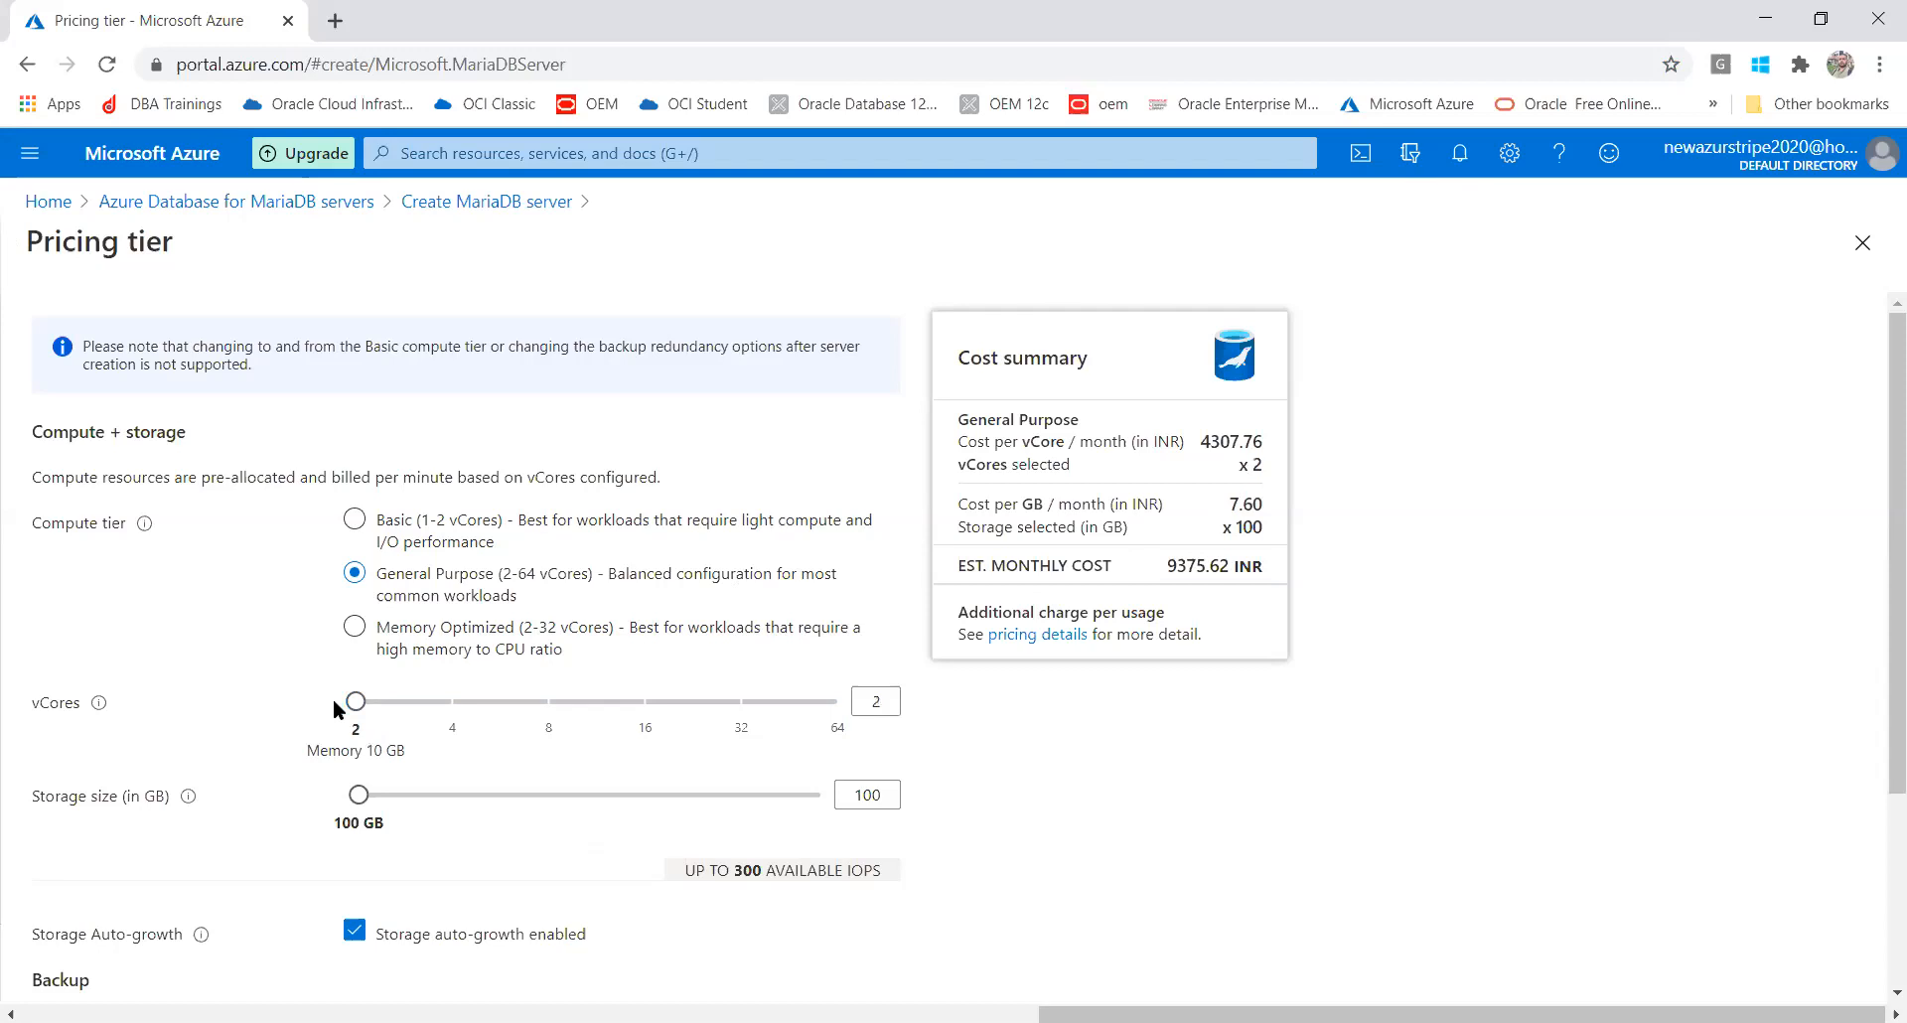
left_click_drag(357, 708, 946, 724)
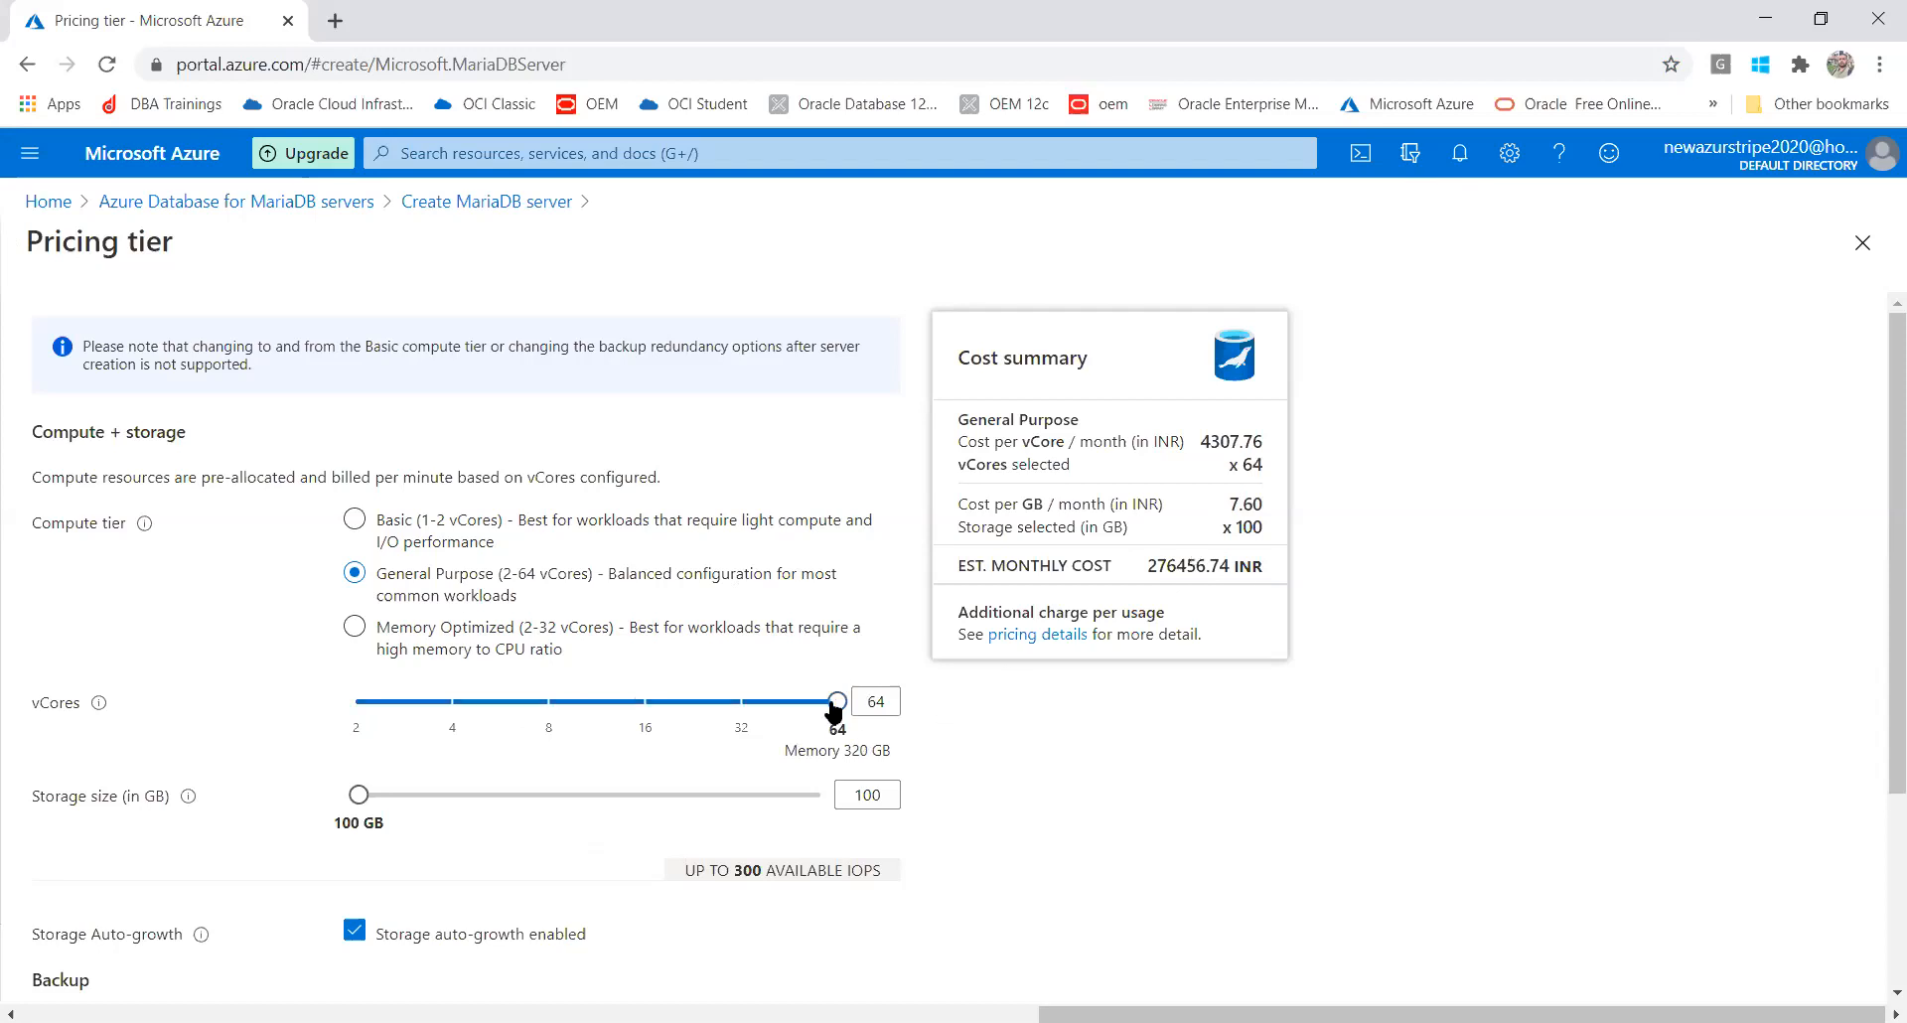
left_click_drag(585, 685, 273, 680)
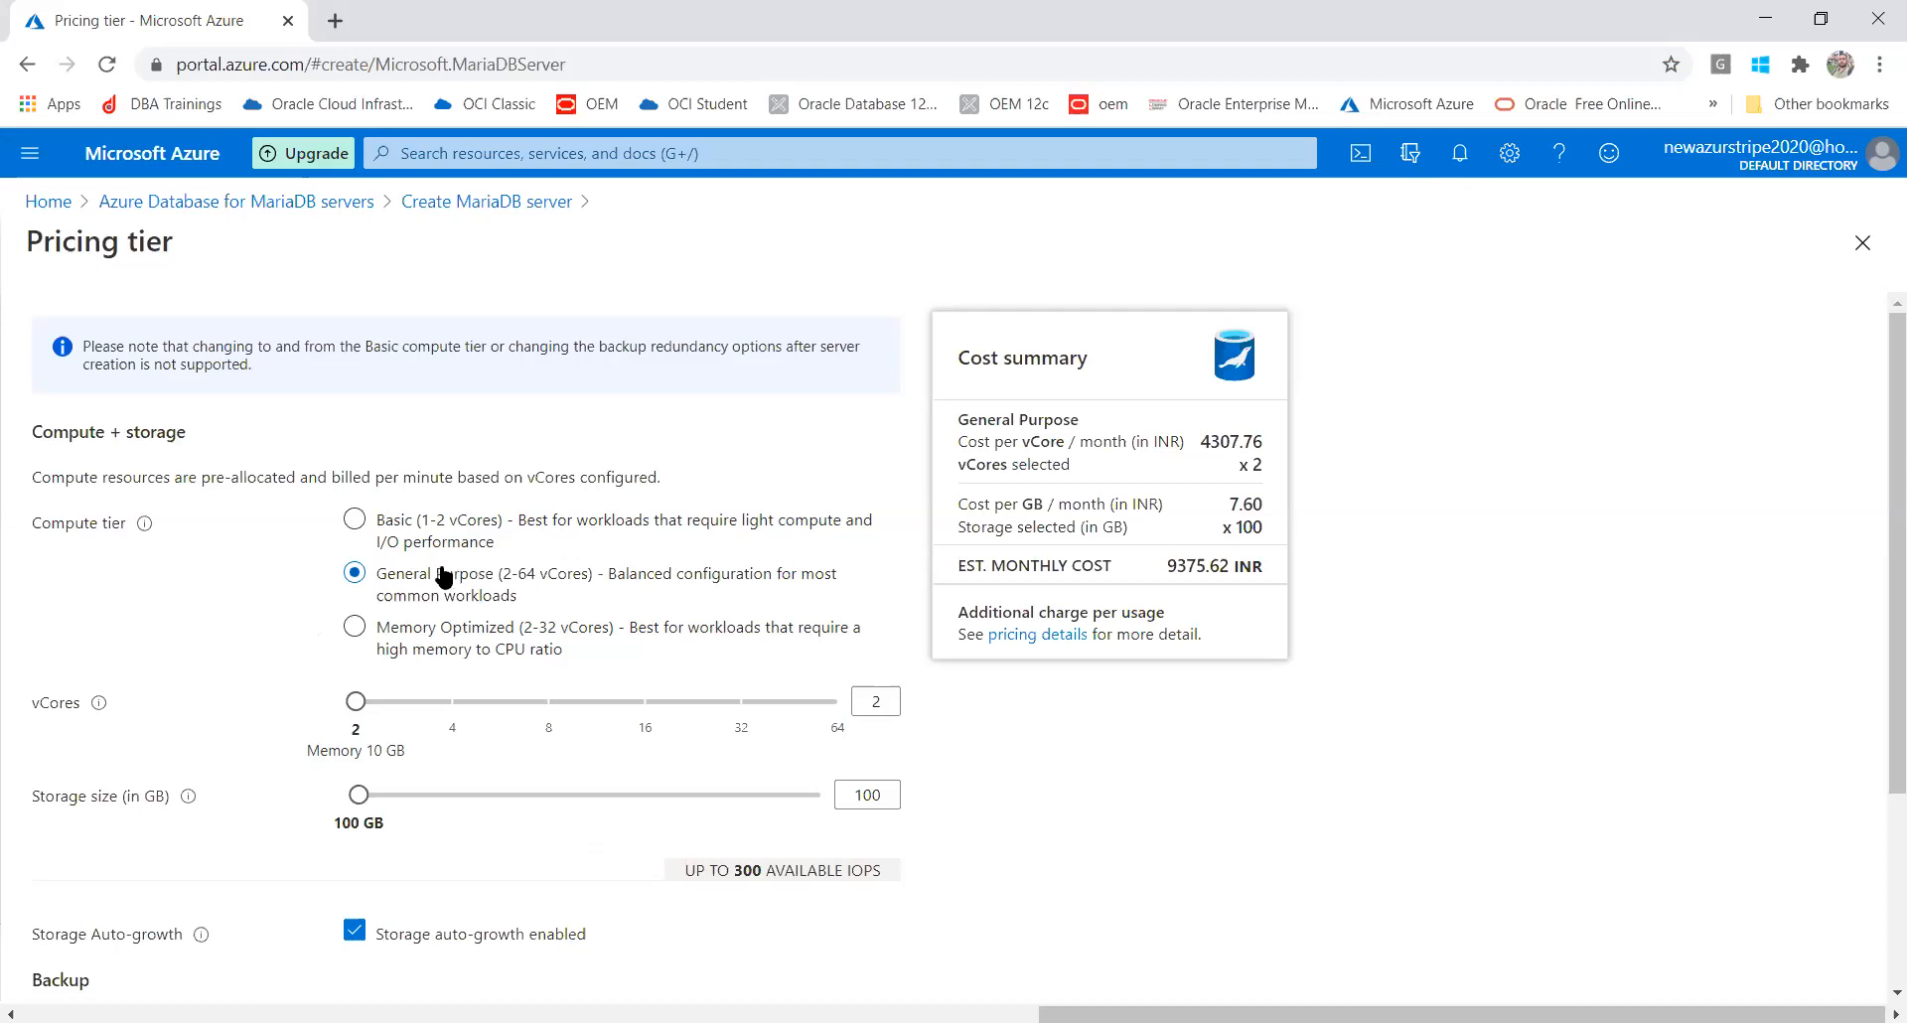
left_click_drag(358, 794, 312, 794)
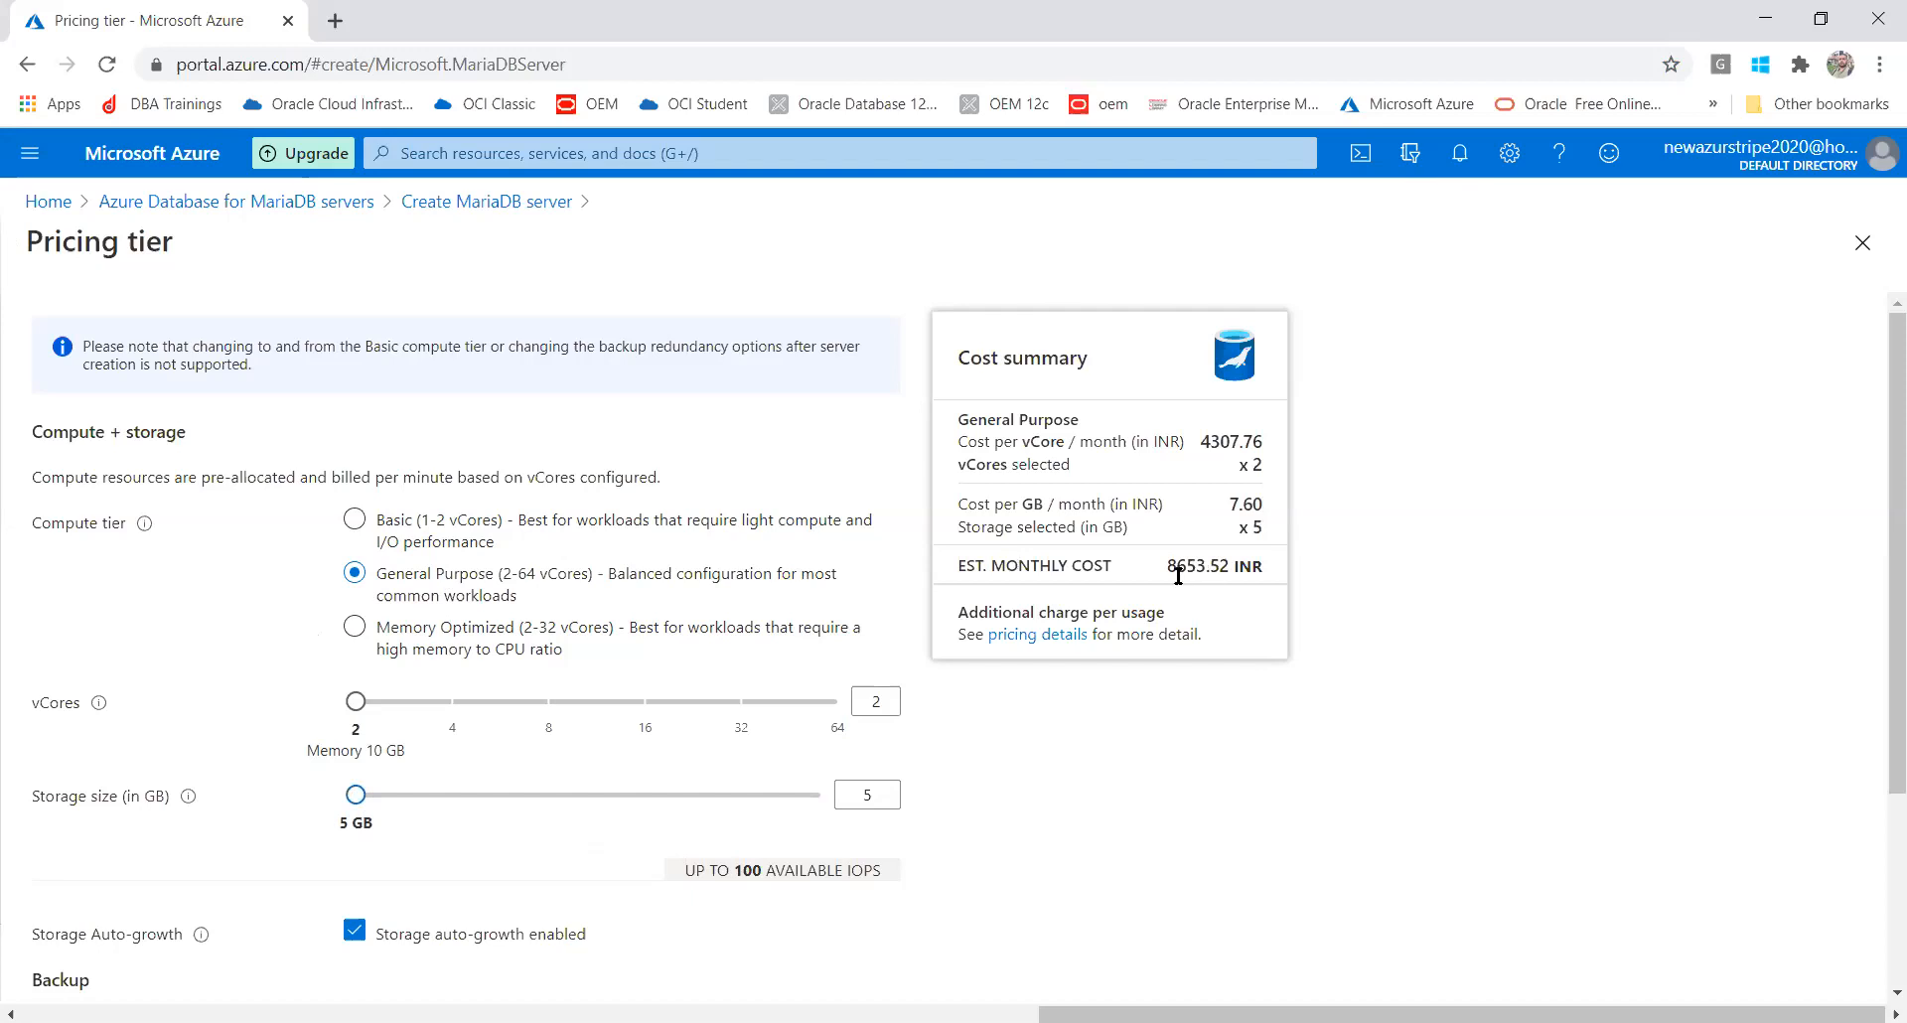
Compare Memory Optimized and General Purpose monthly costs with storage at 5 GB
left_click(363, 626)
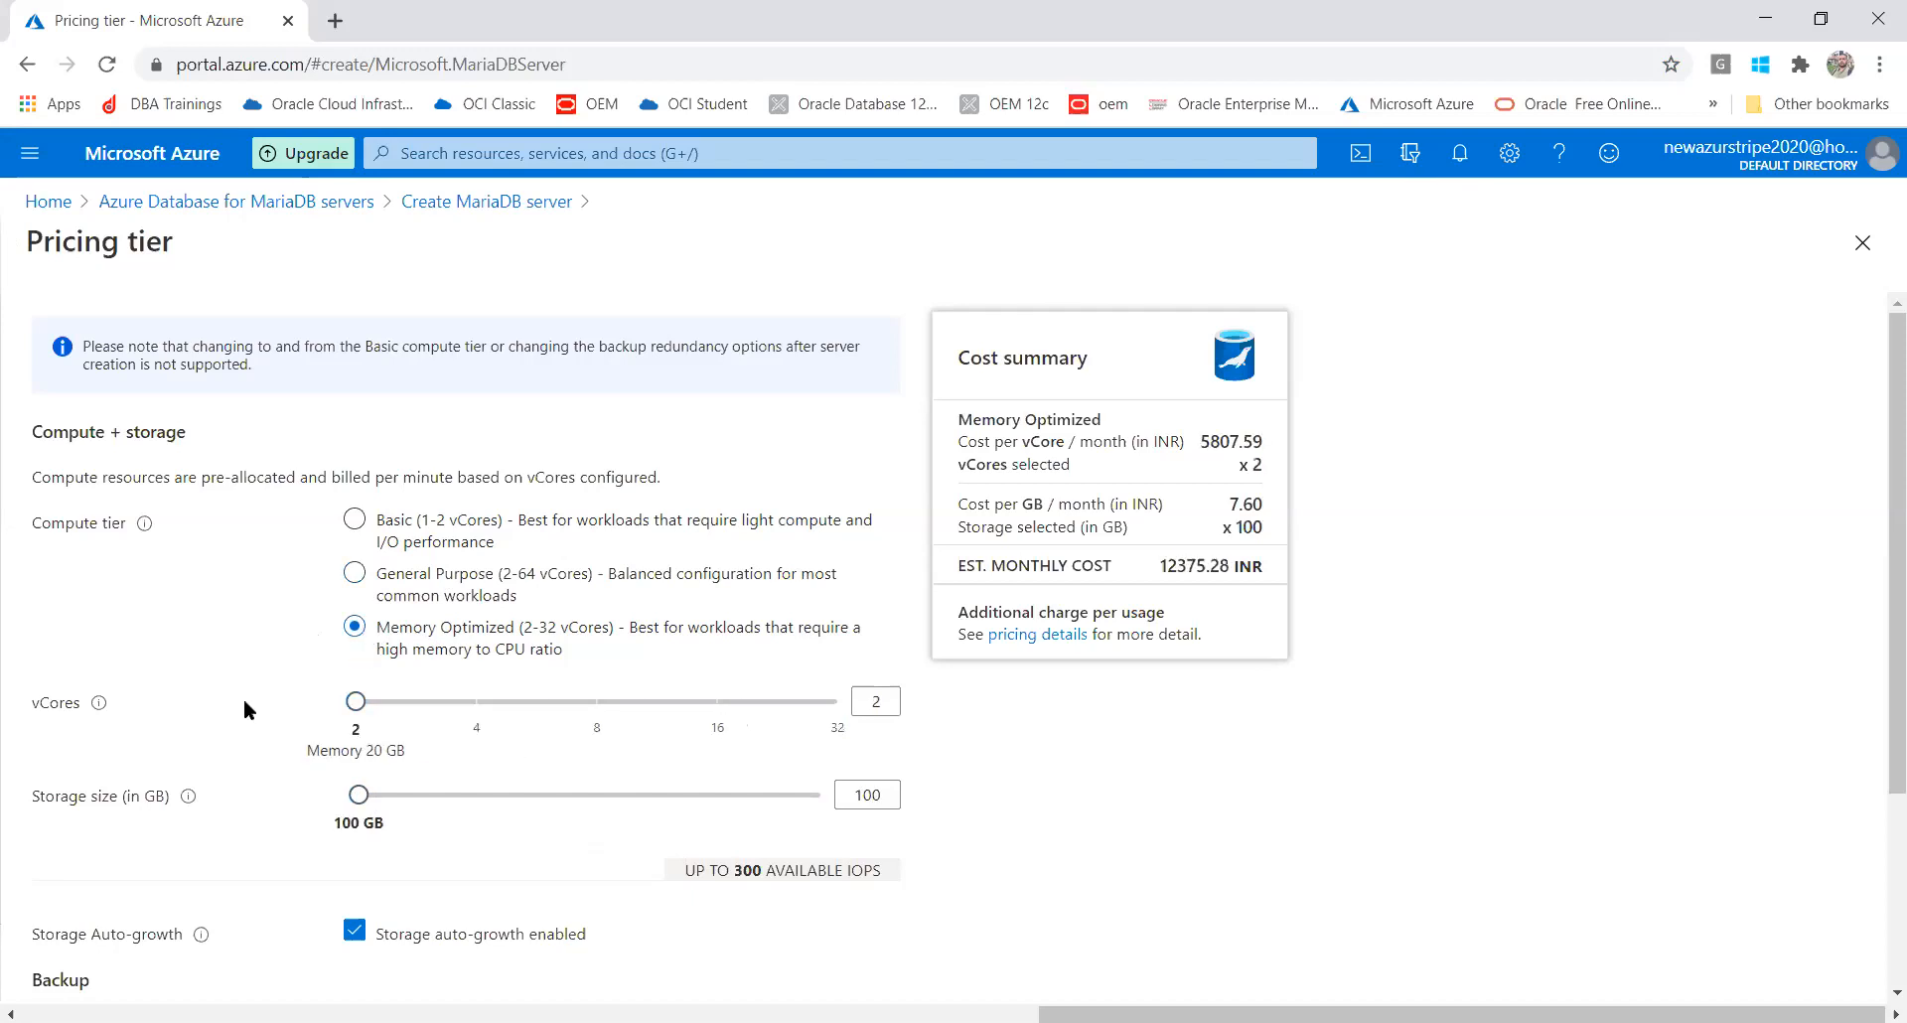
left_click_drag(358, 794, 300, 796)
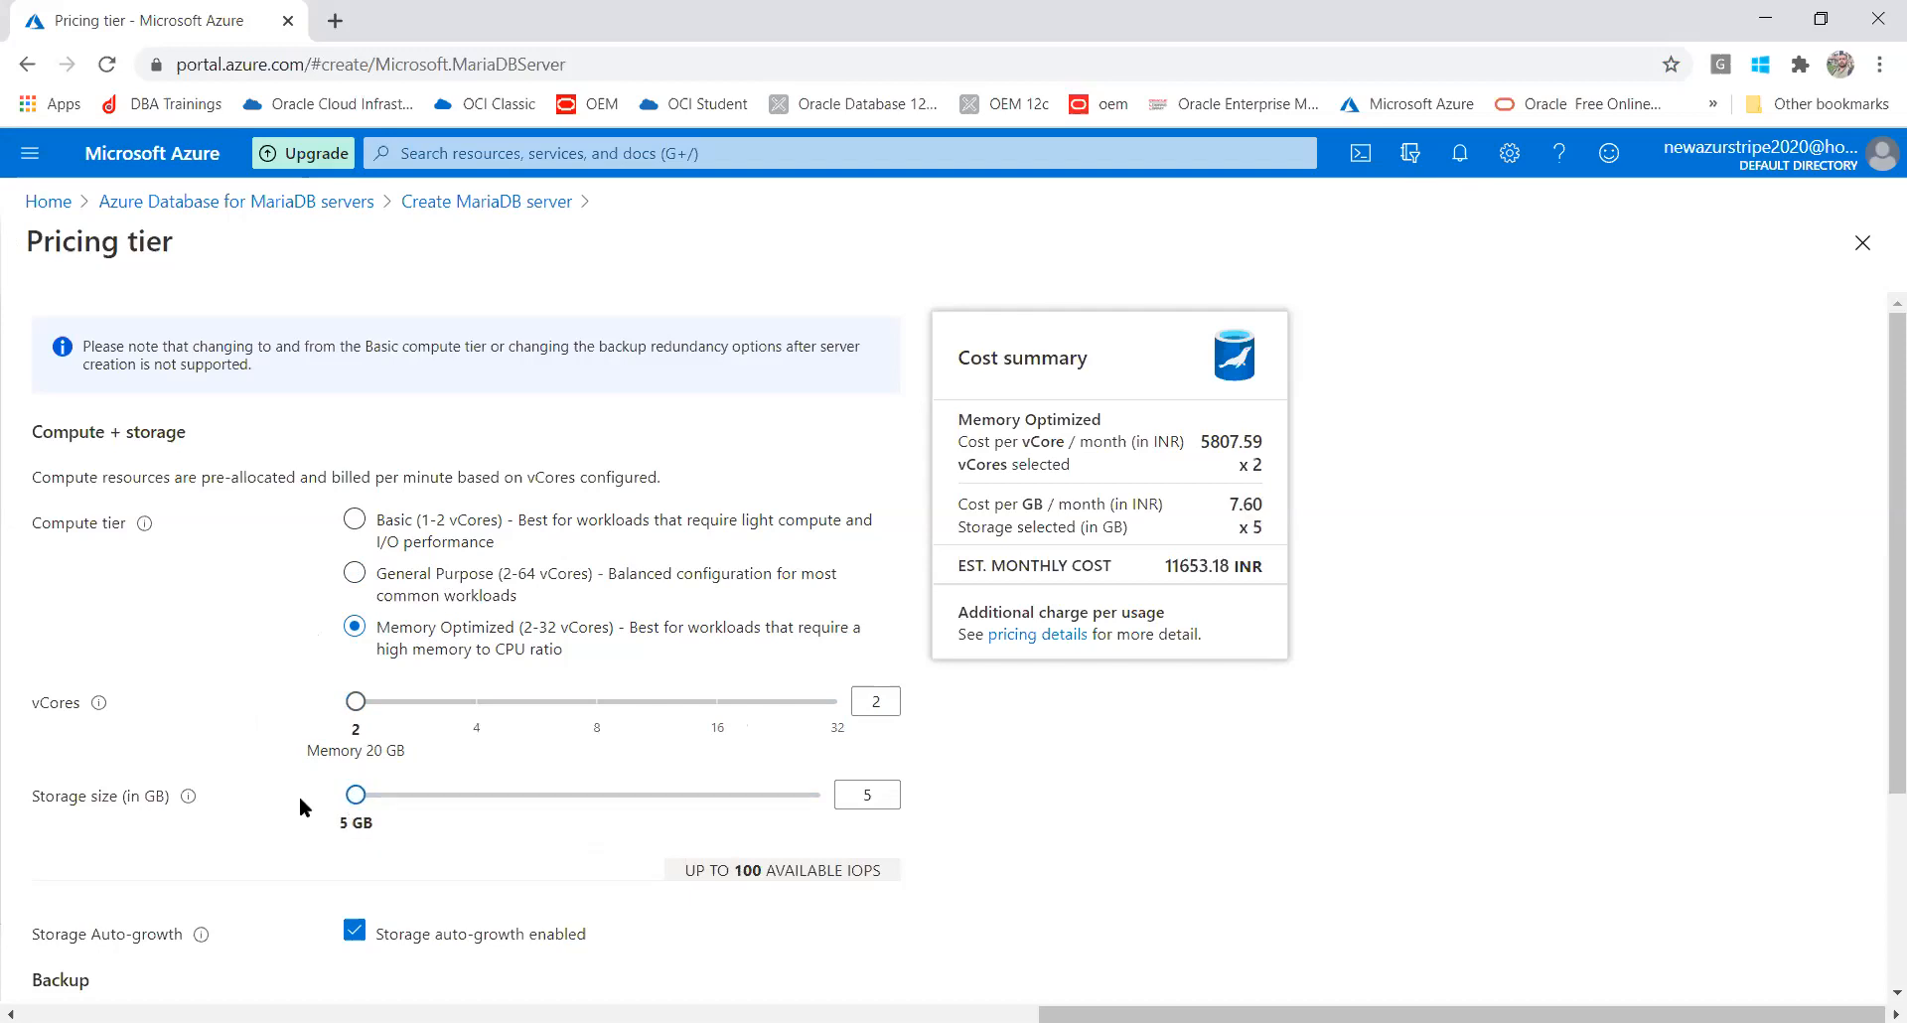
left_click_drag(1160, 565, 1278, 568)
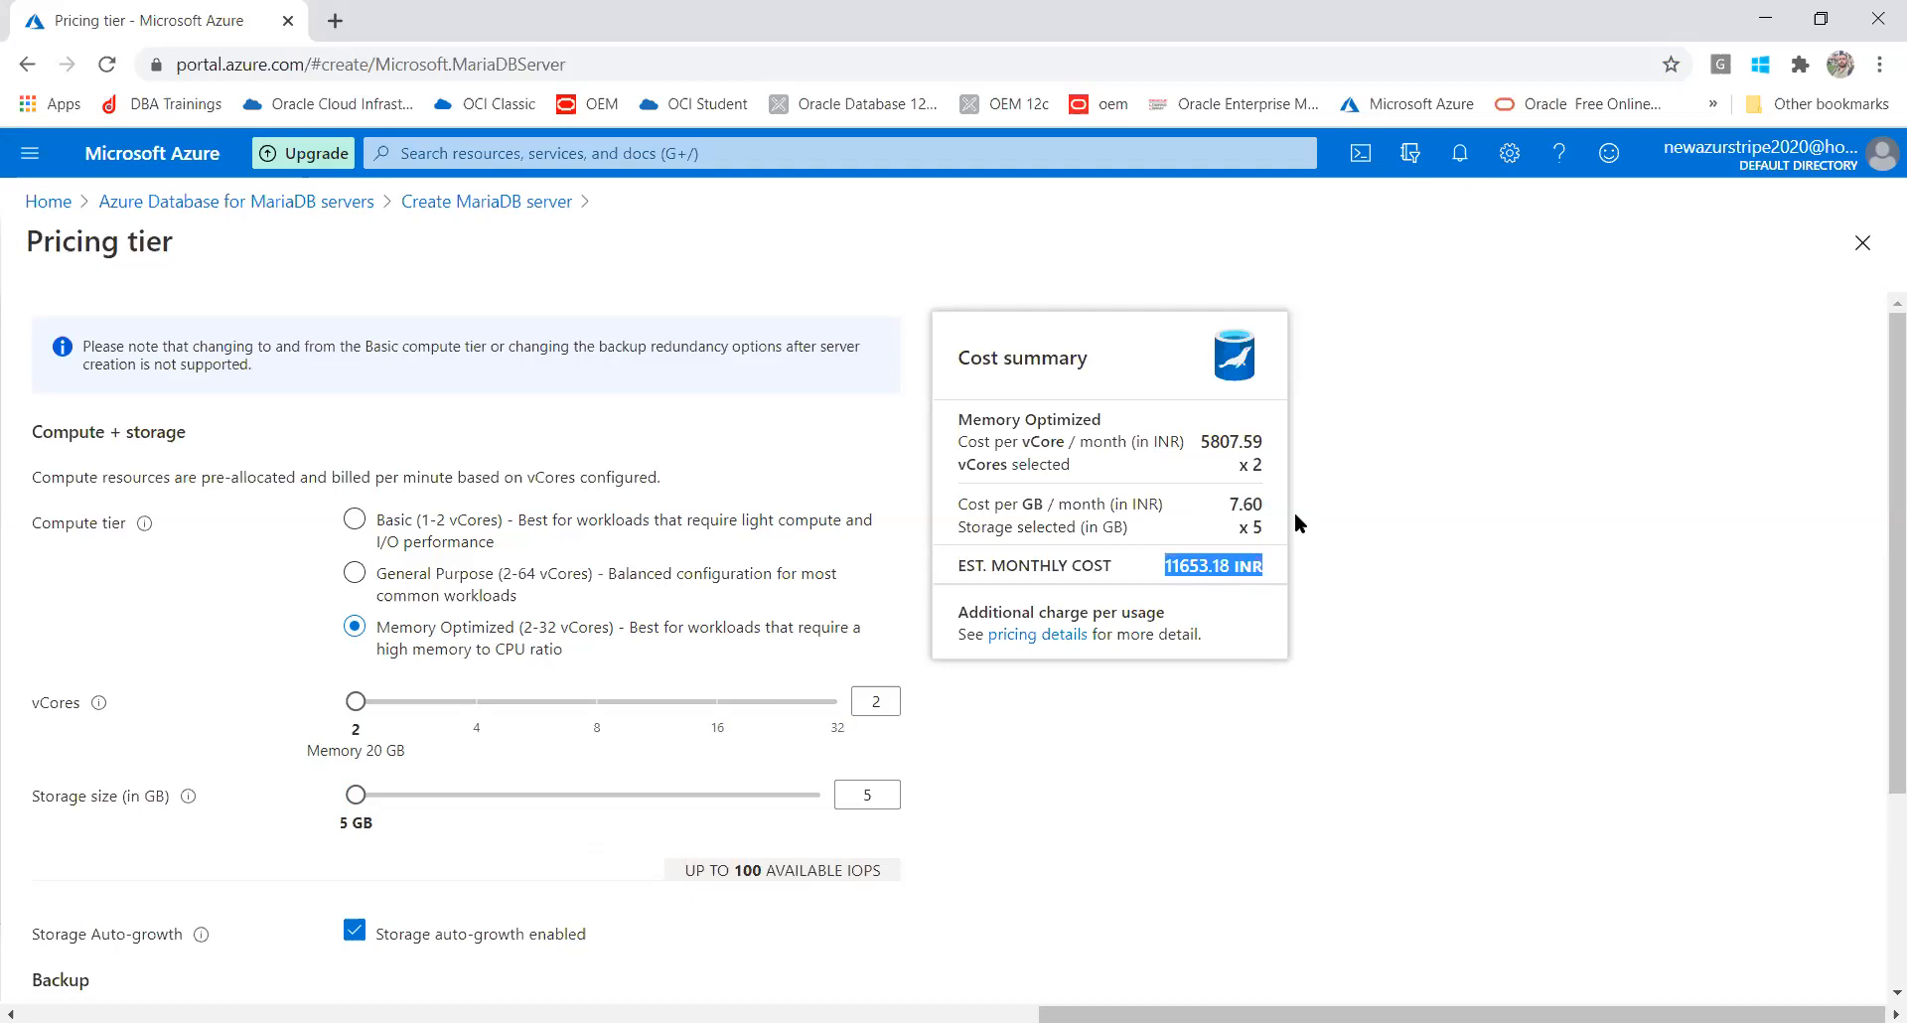
left_click(356, 574)
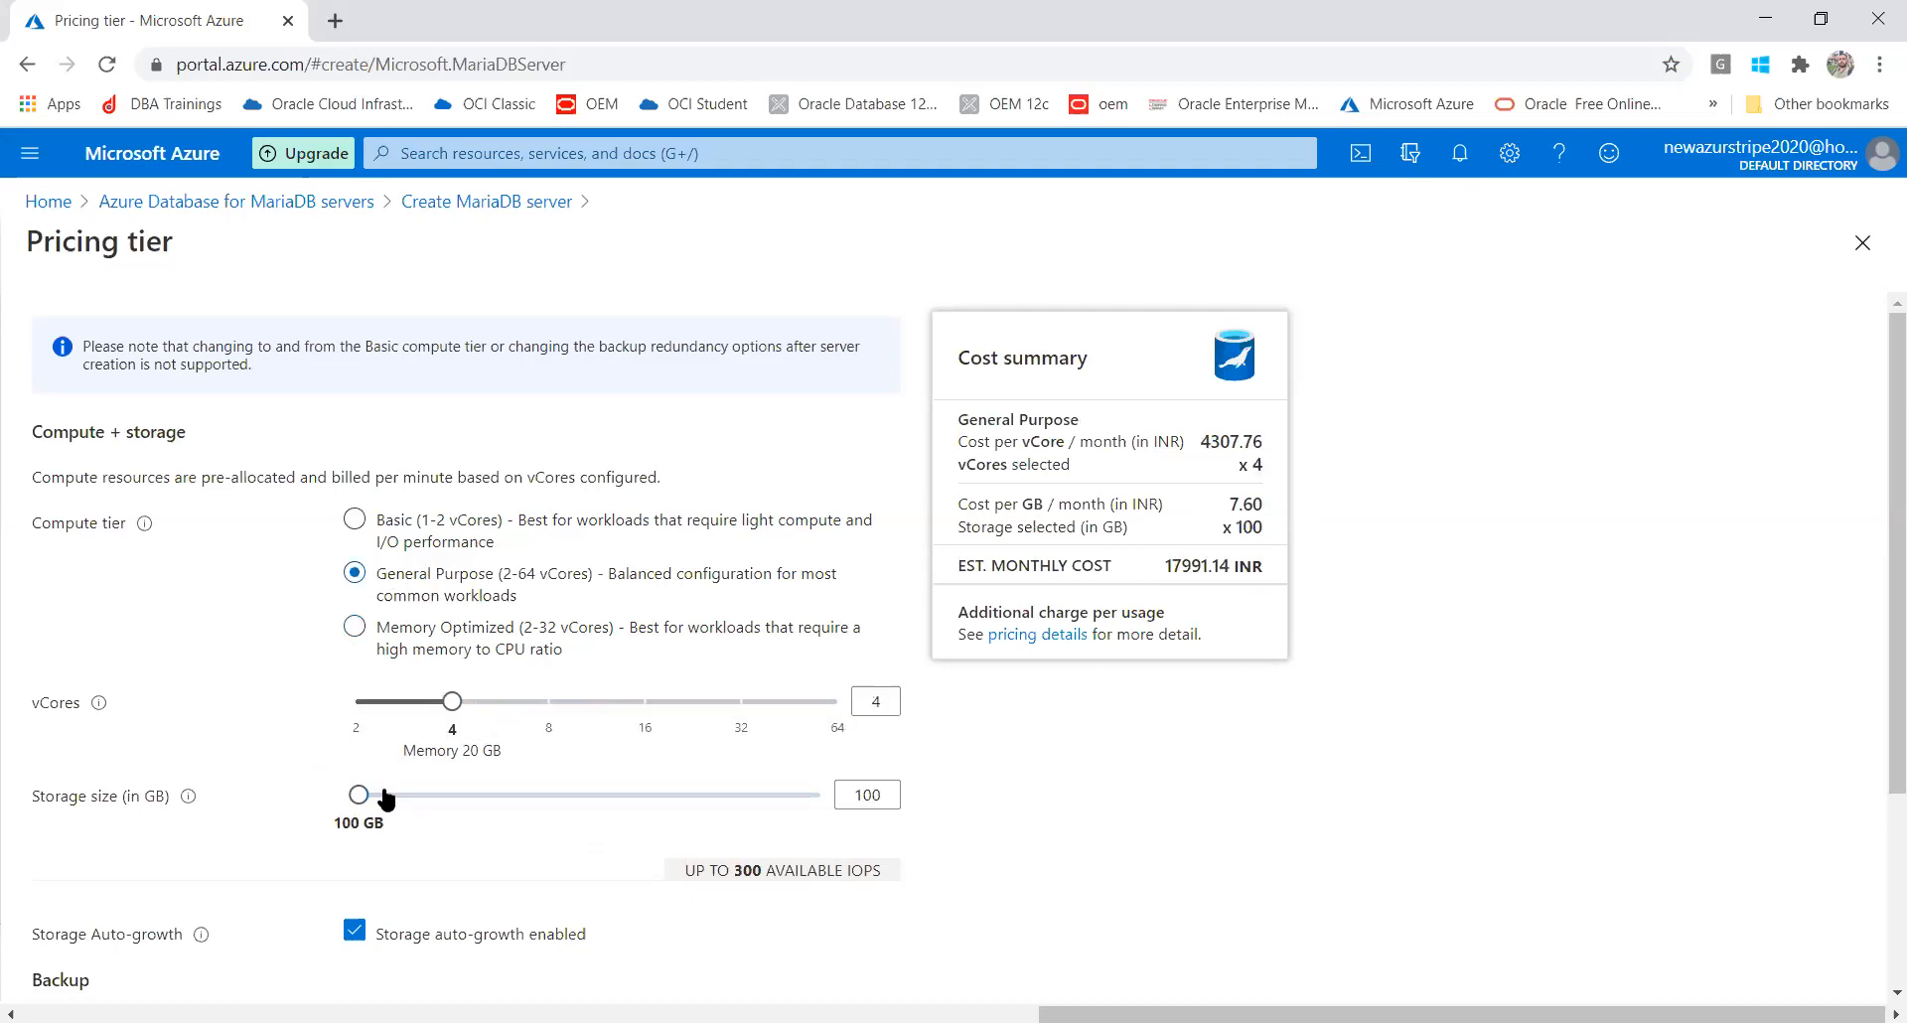
left_click_drag(360, 794, 272, 778)
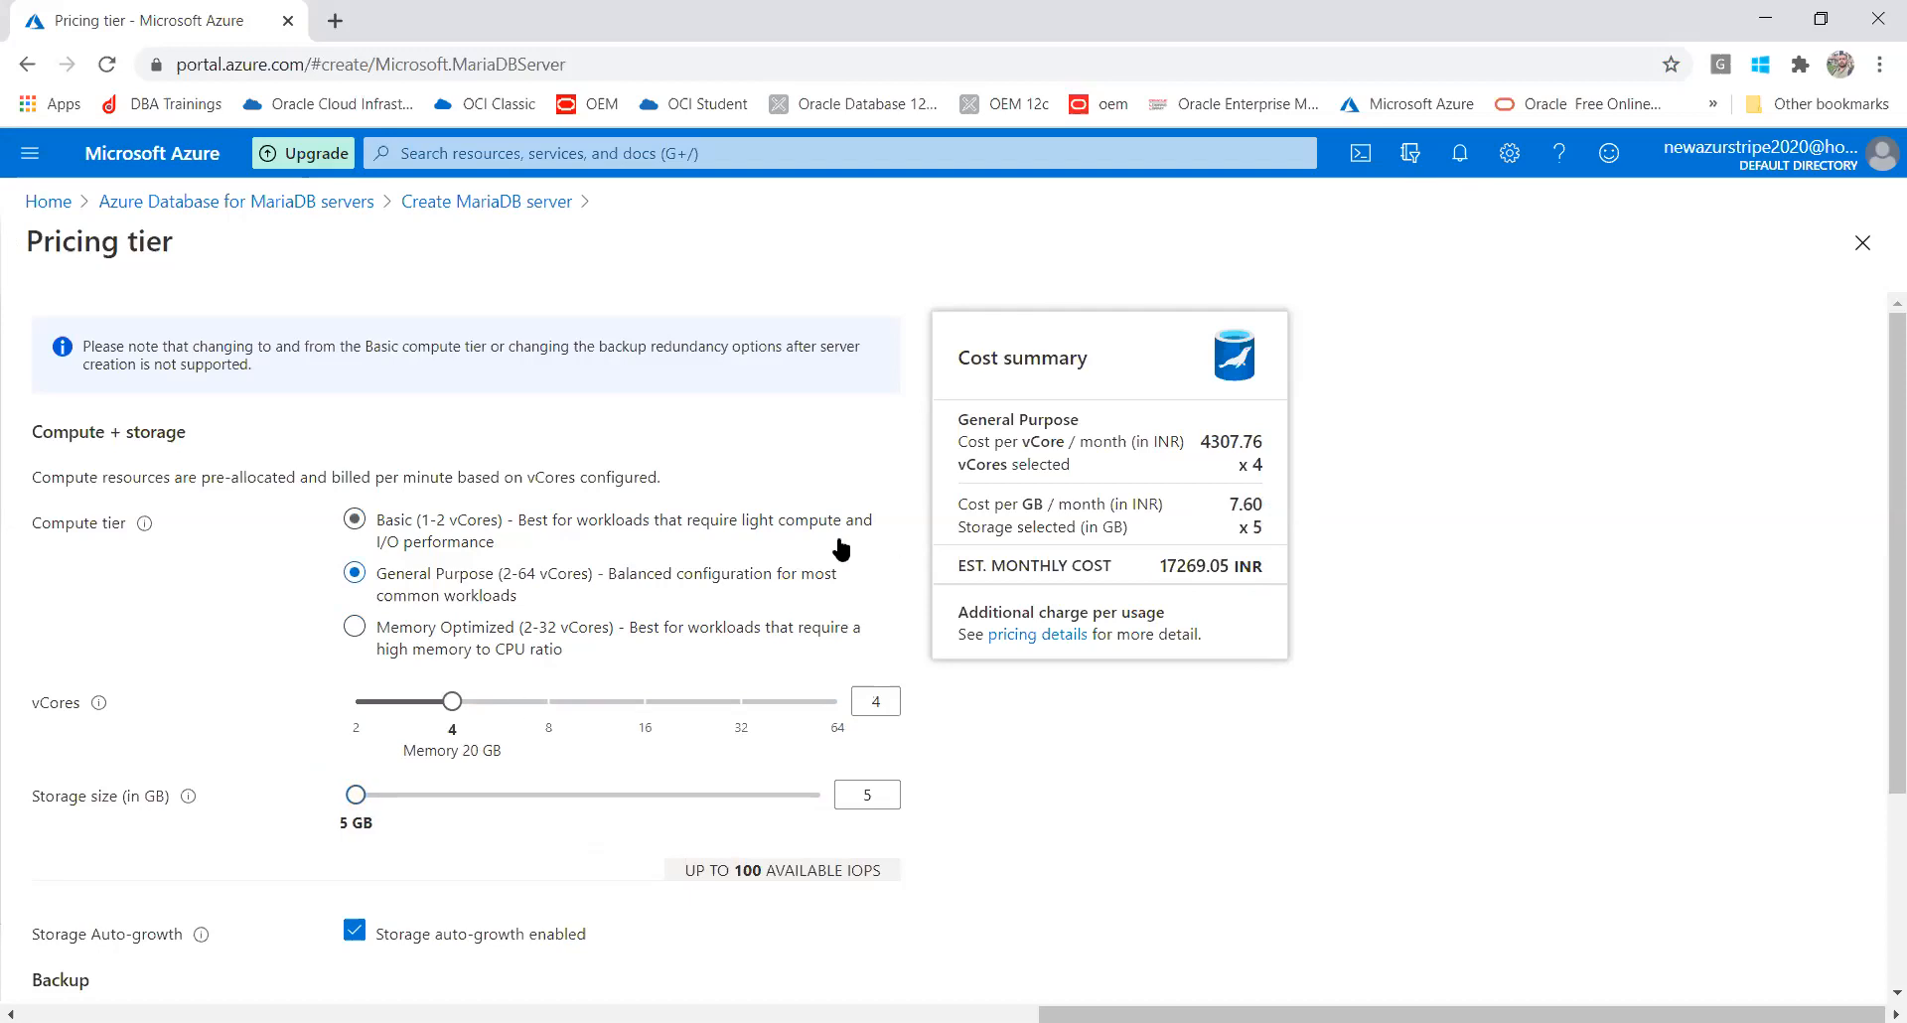
Select the Basic tier, lowering vCores to 1 and storage to 5 GB
left_click(355, 520)
left_click_drag(839, 707, 302, 664)
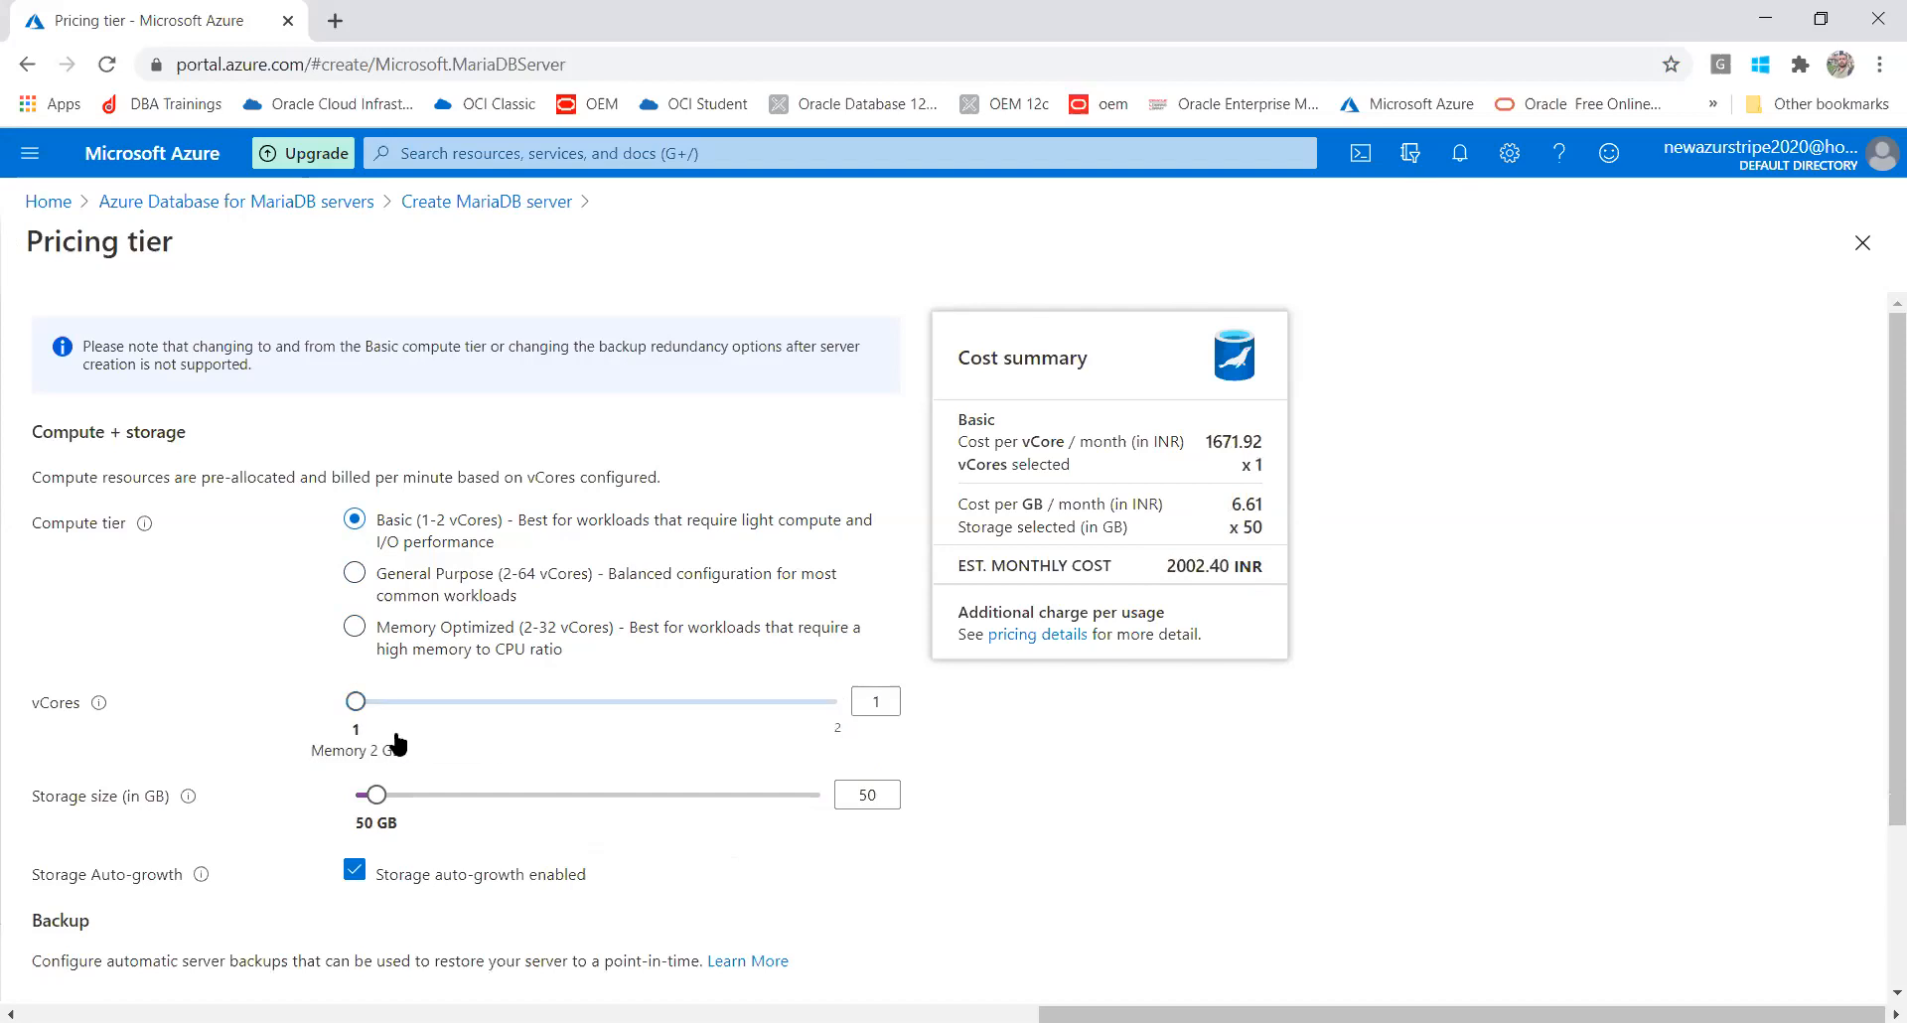
left_click_drag(376, 795, 256, 787)
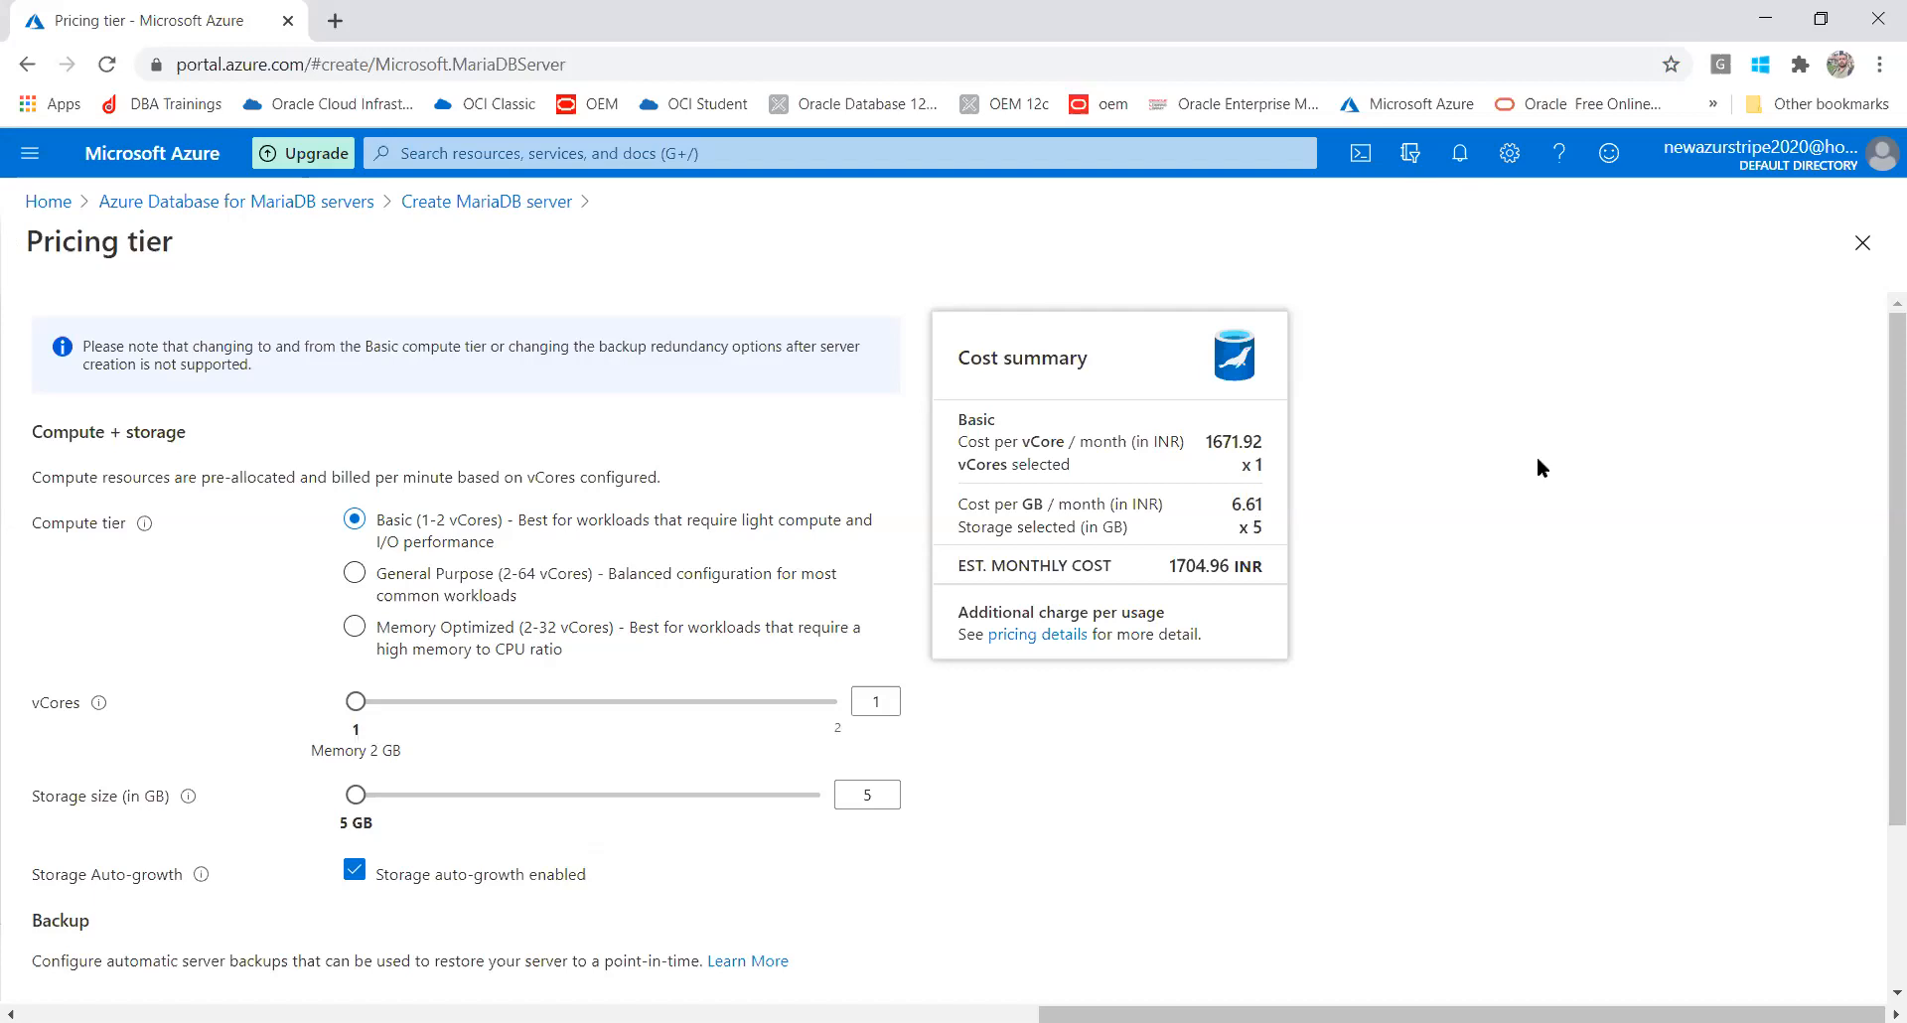
Raise the Basic tier's vCores from 1 to 2, giving 4 GB memory
scroll(1878, 486, "down", 1)
scroll(1877, 487, "down", 1)
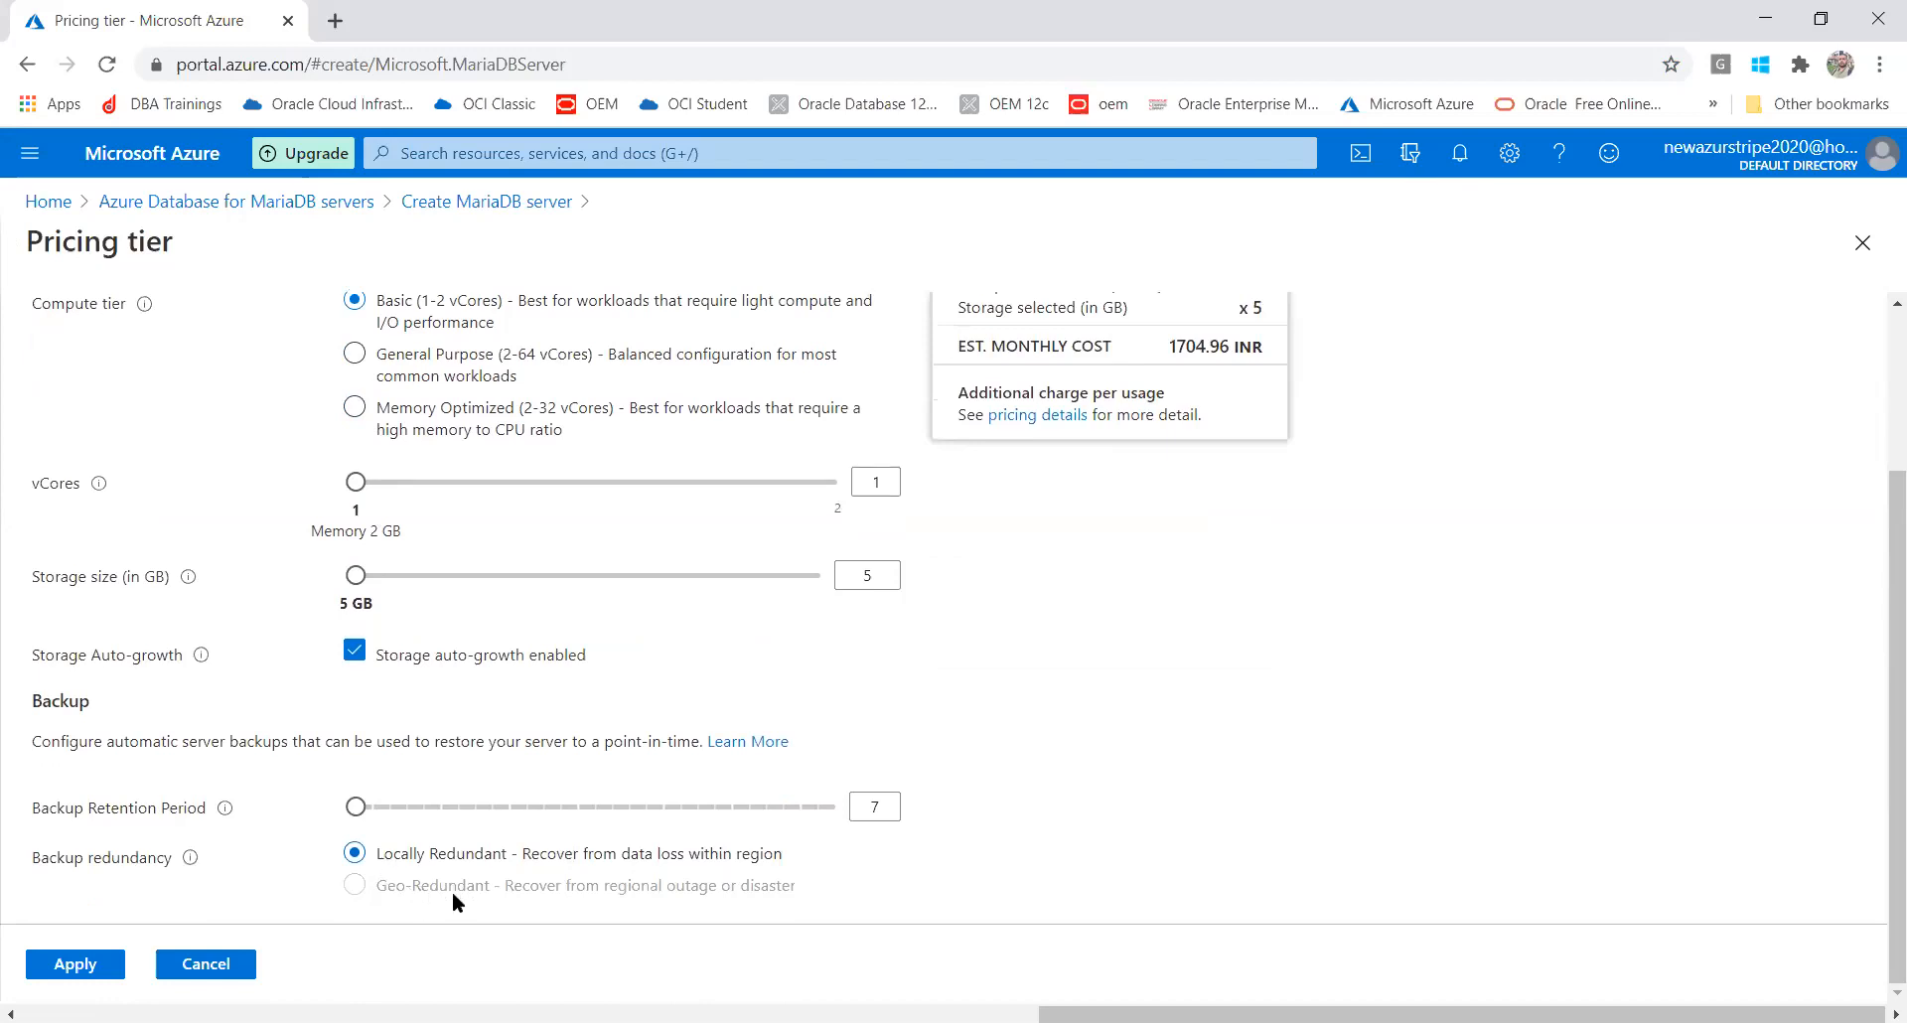
left_click_drag(358, 483, 986, 527)
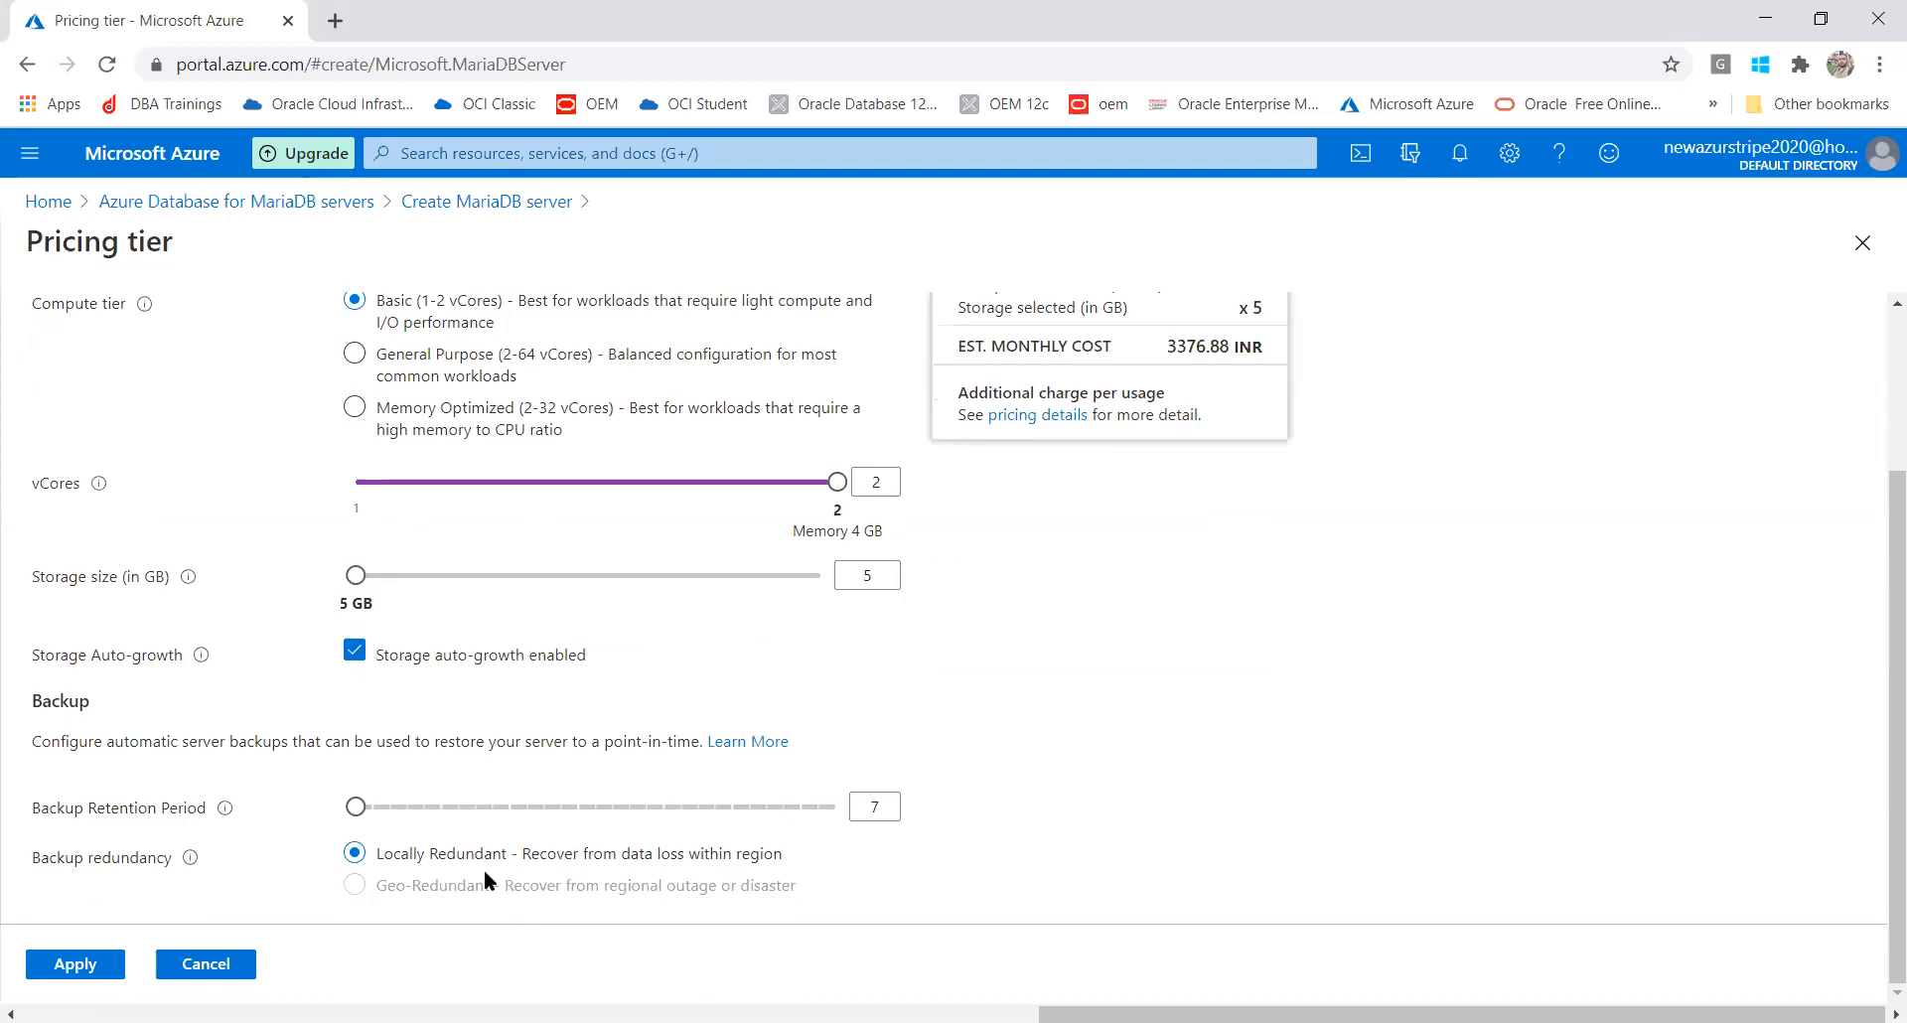
Switch to General Purpose with 2 vCores, trying storage sizes down to 5 GB
left_click(354, 355)
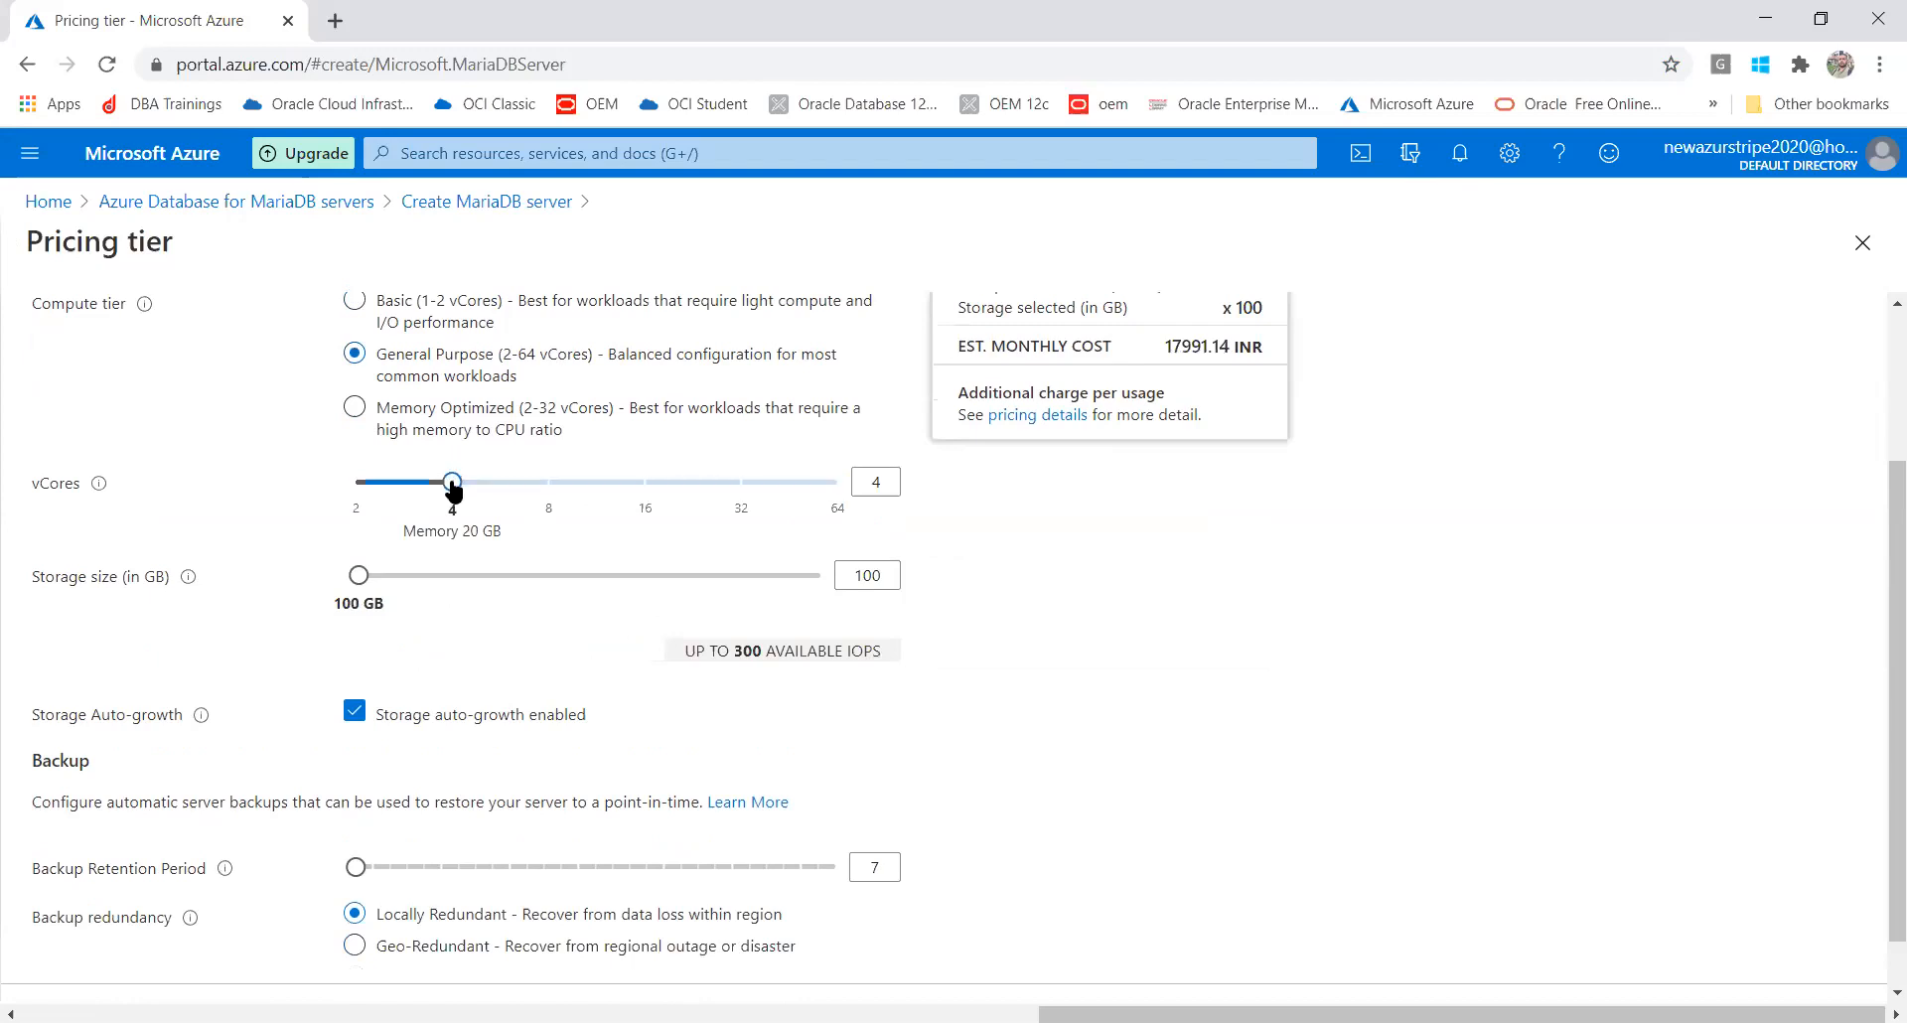
left_click_drag(453, 485, 288, 486)
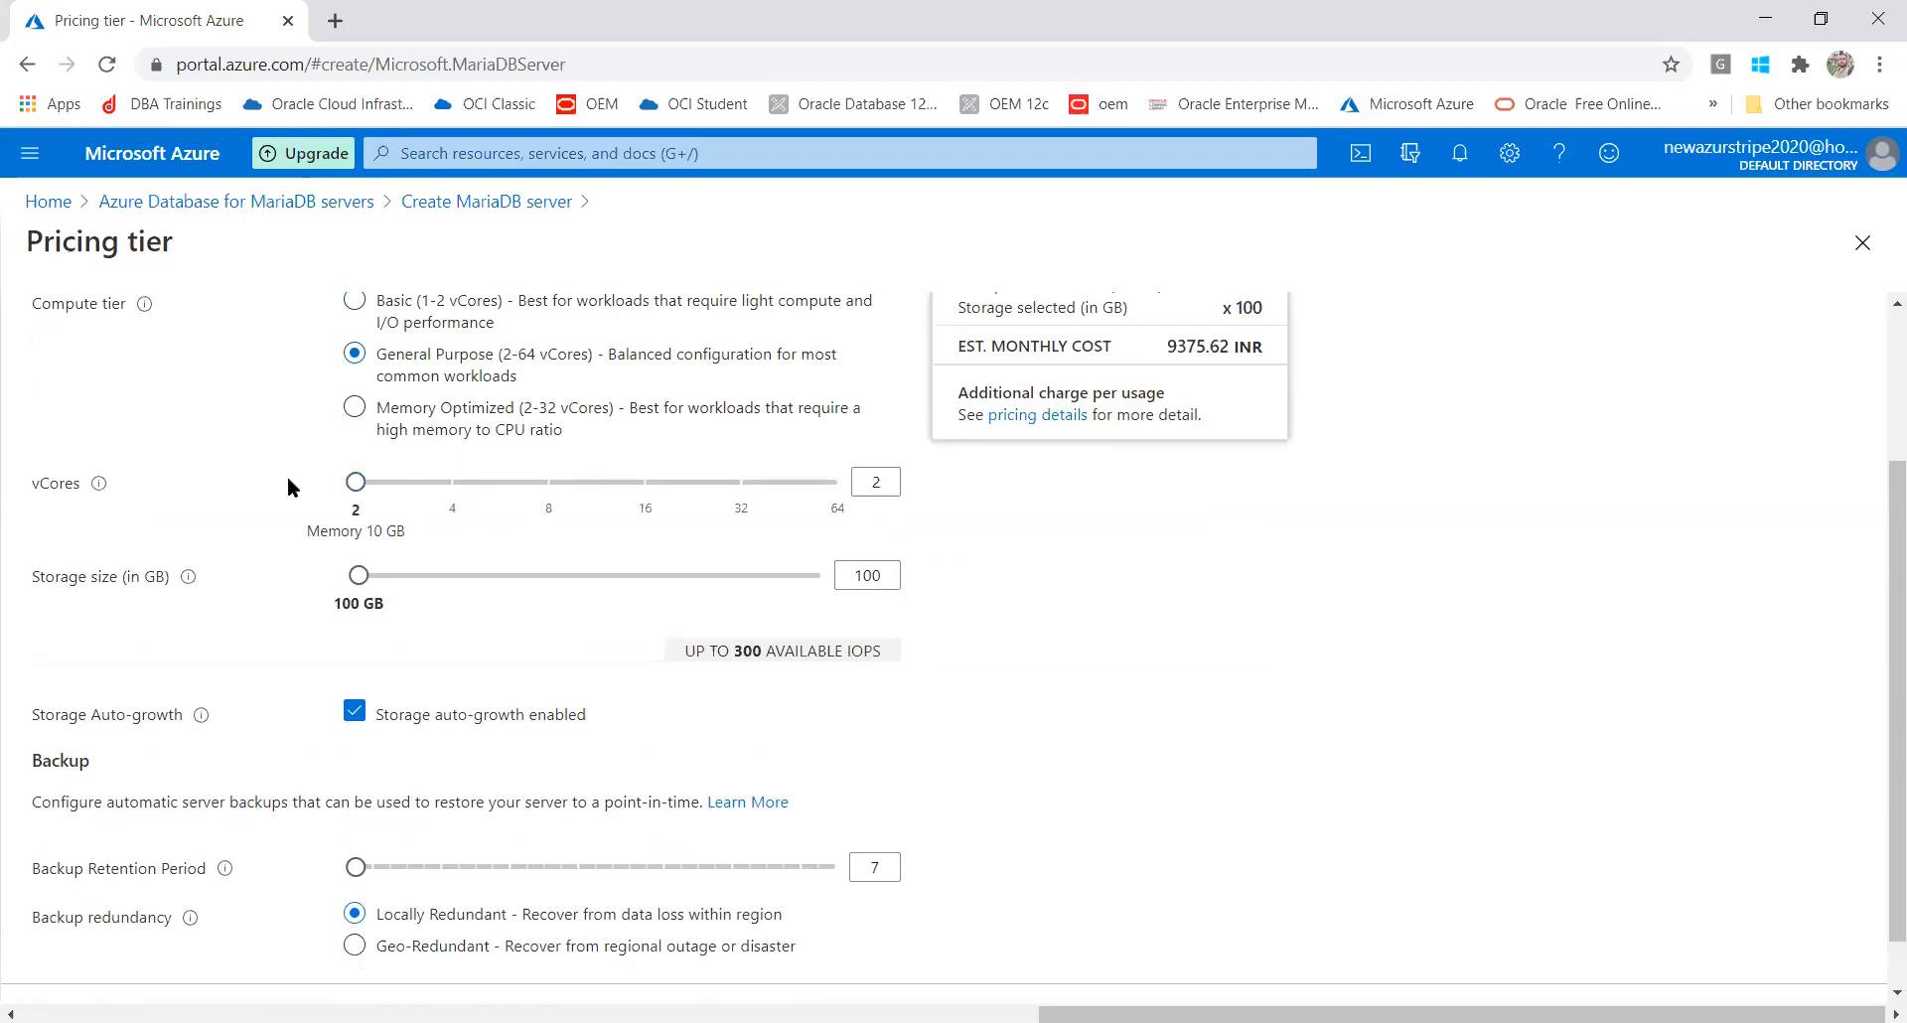
left_click_drag(362, 582, 249, 580)
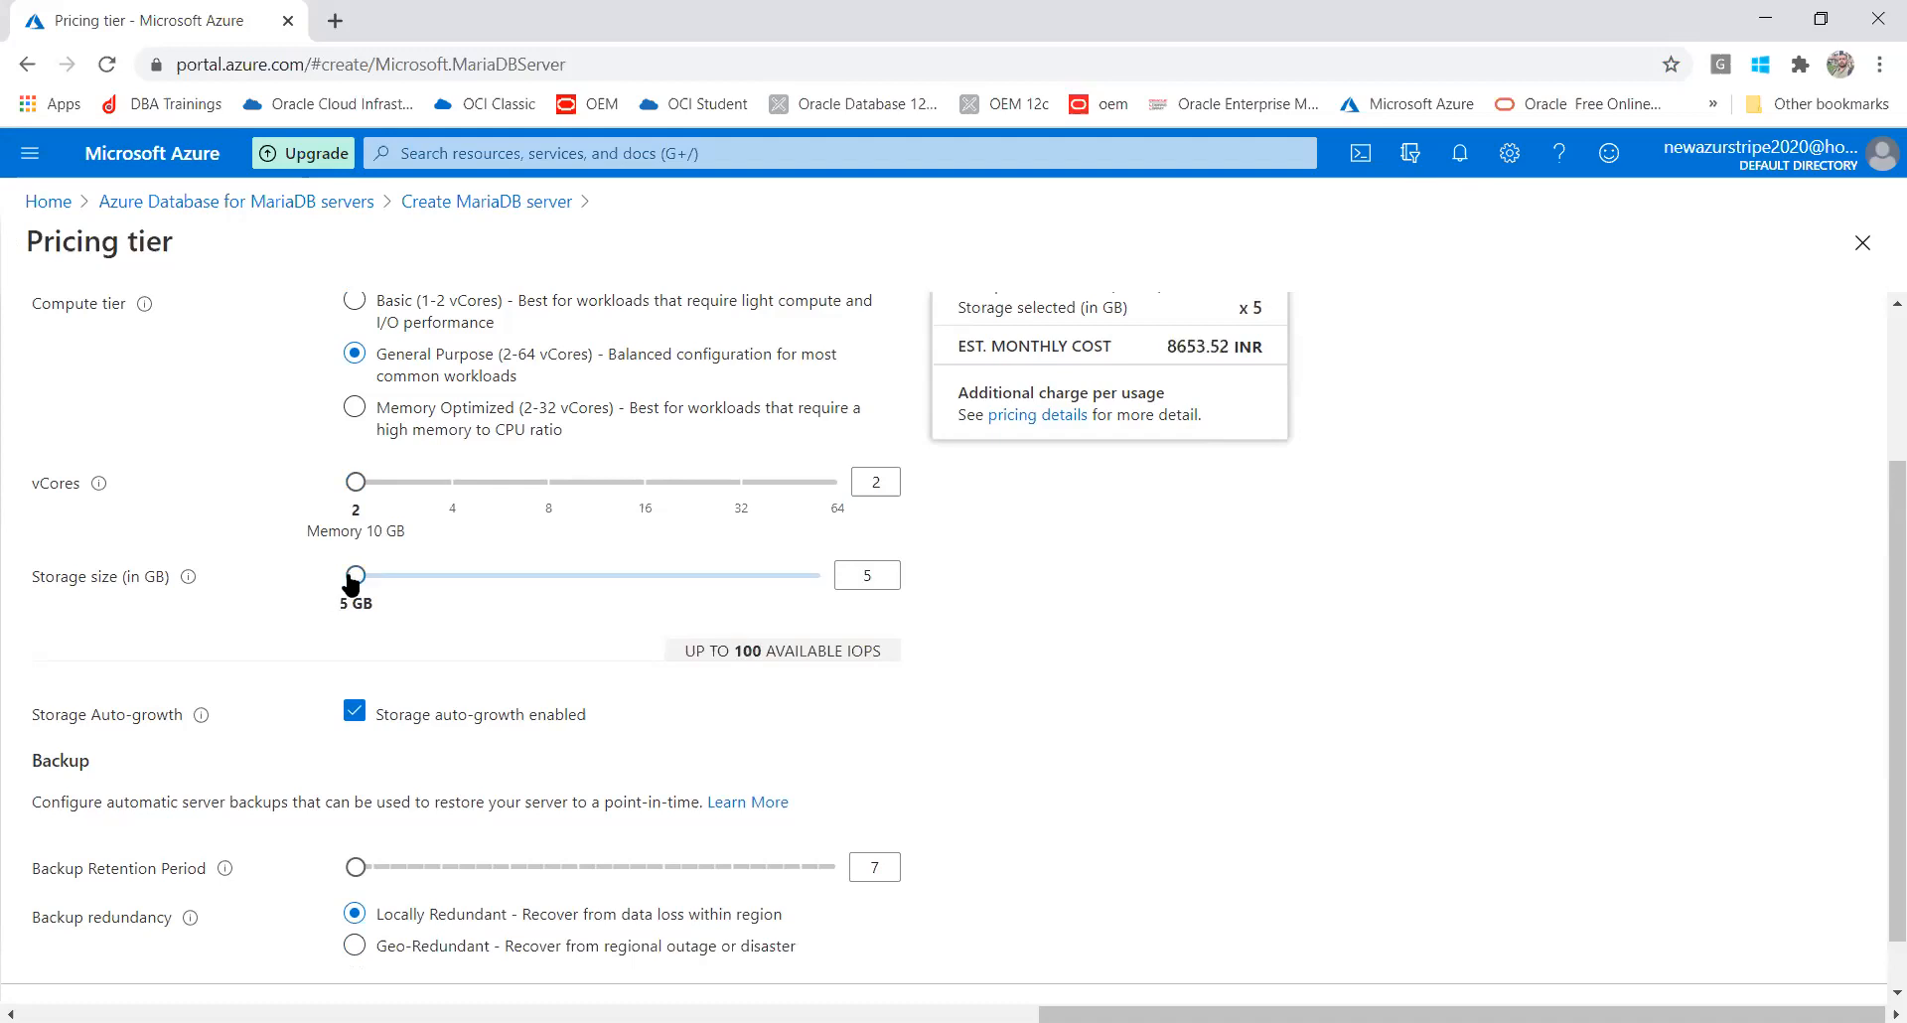
left_click_drag(352, 586, 357, 591)
Set storage size to 10 GB and check the 8691.53 INR monthly estimate
double_click(880, 575)
type("10")
left_click(1180, 728)
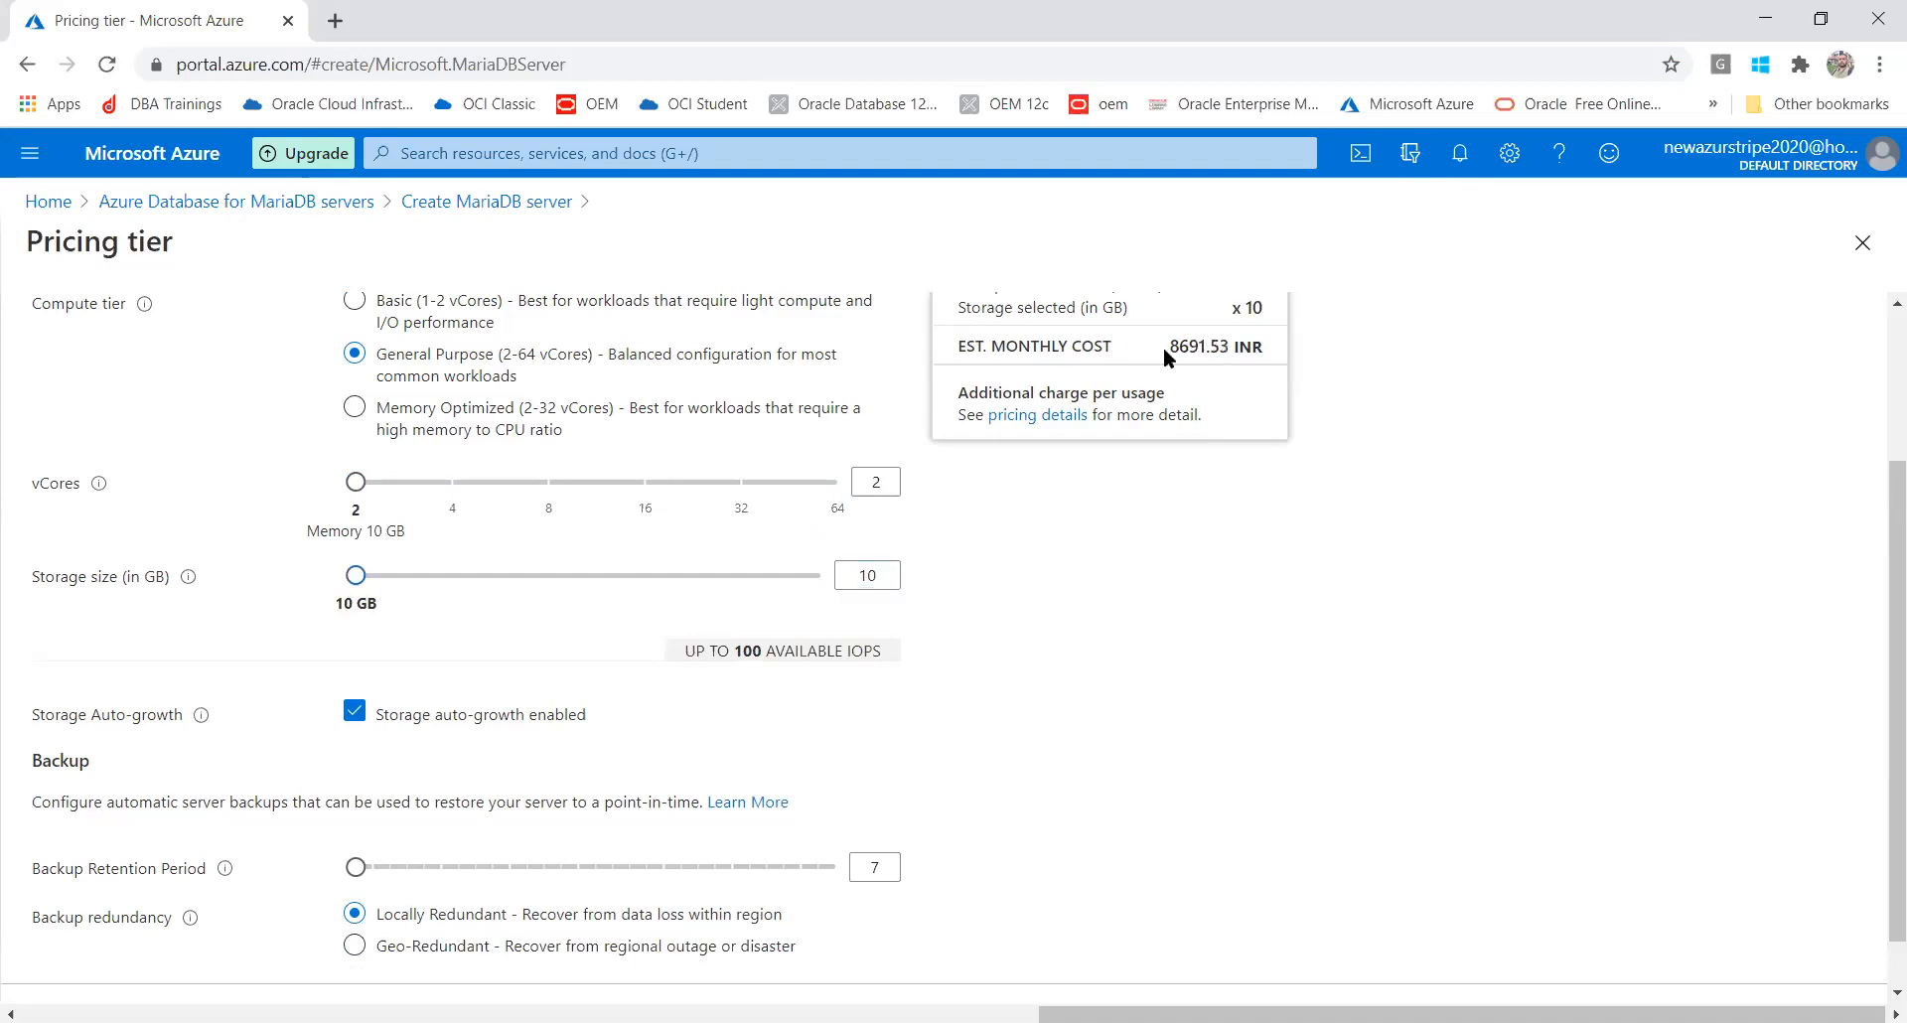
left_click_drag(1165, 348, 1292, 347)
left_click(1428, 468)
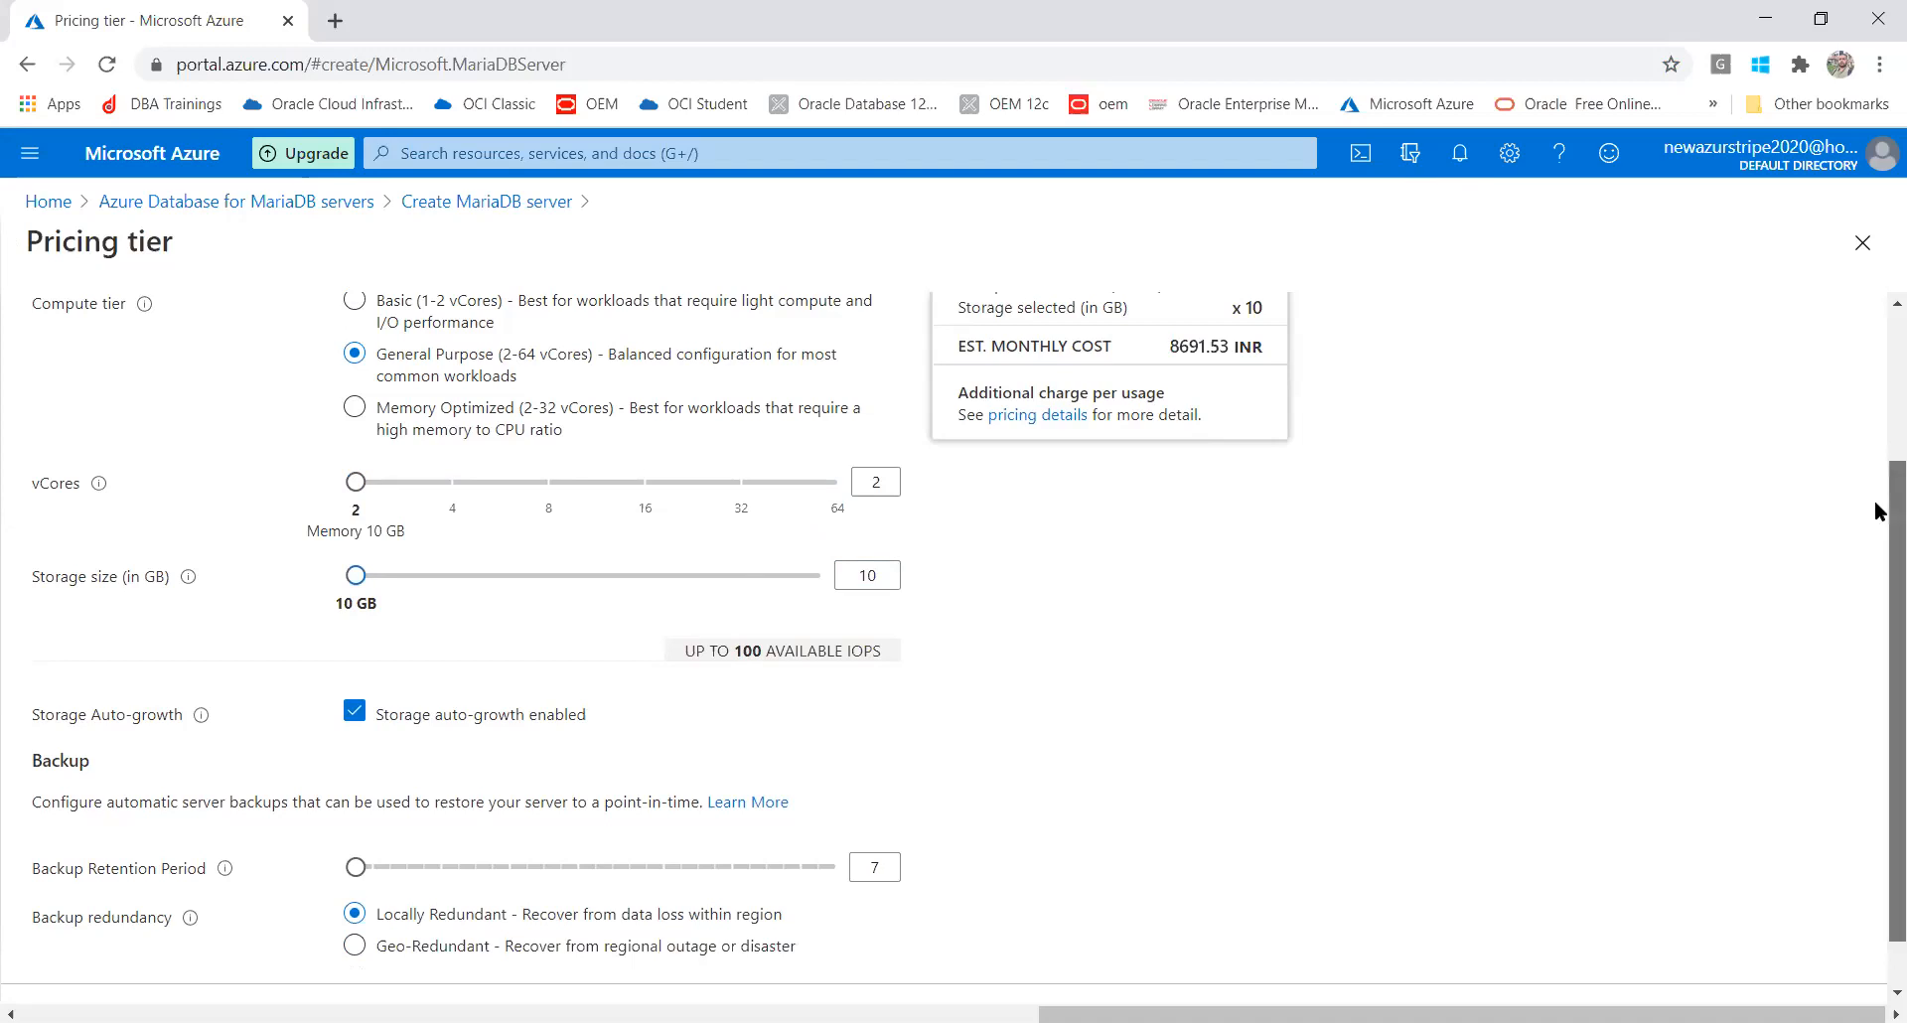
left_click_drag(1879, 511, 1878, 528)
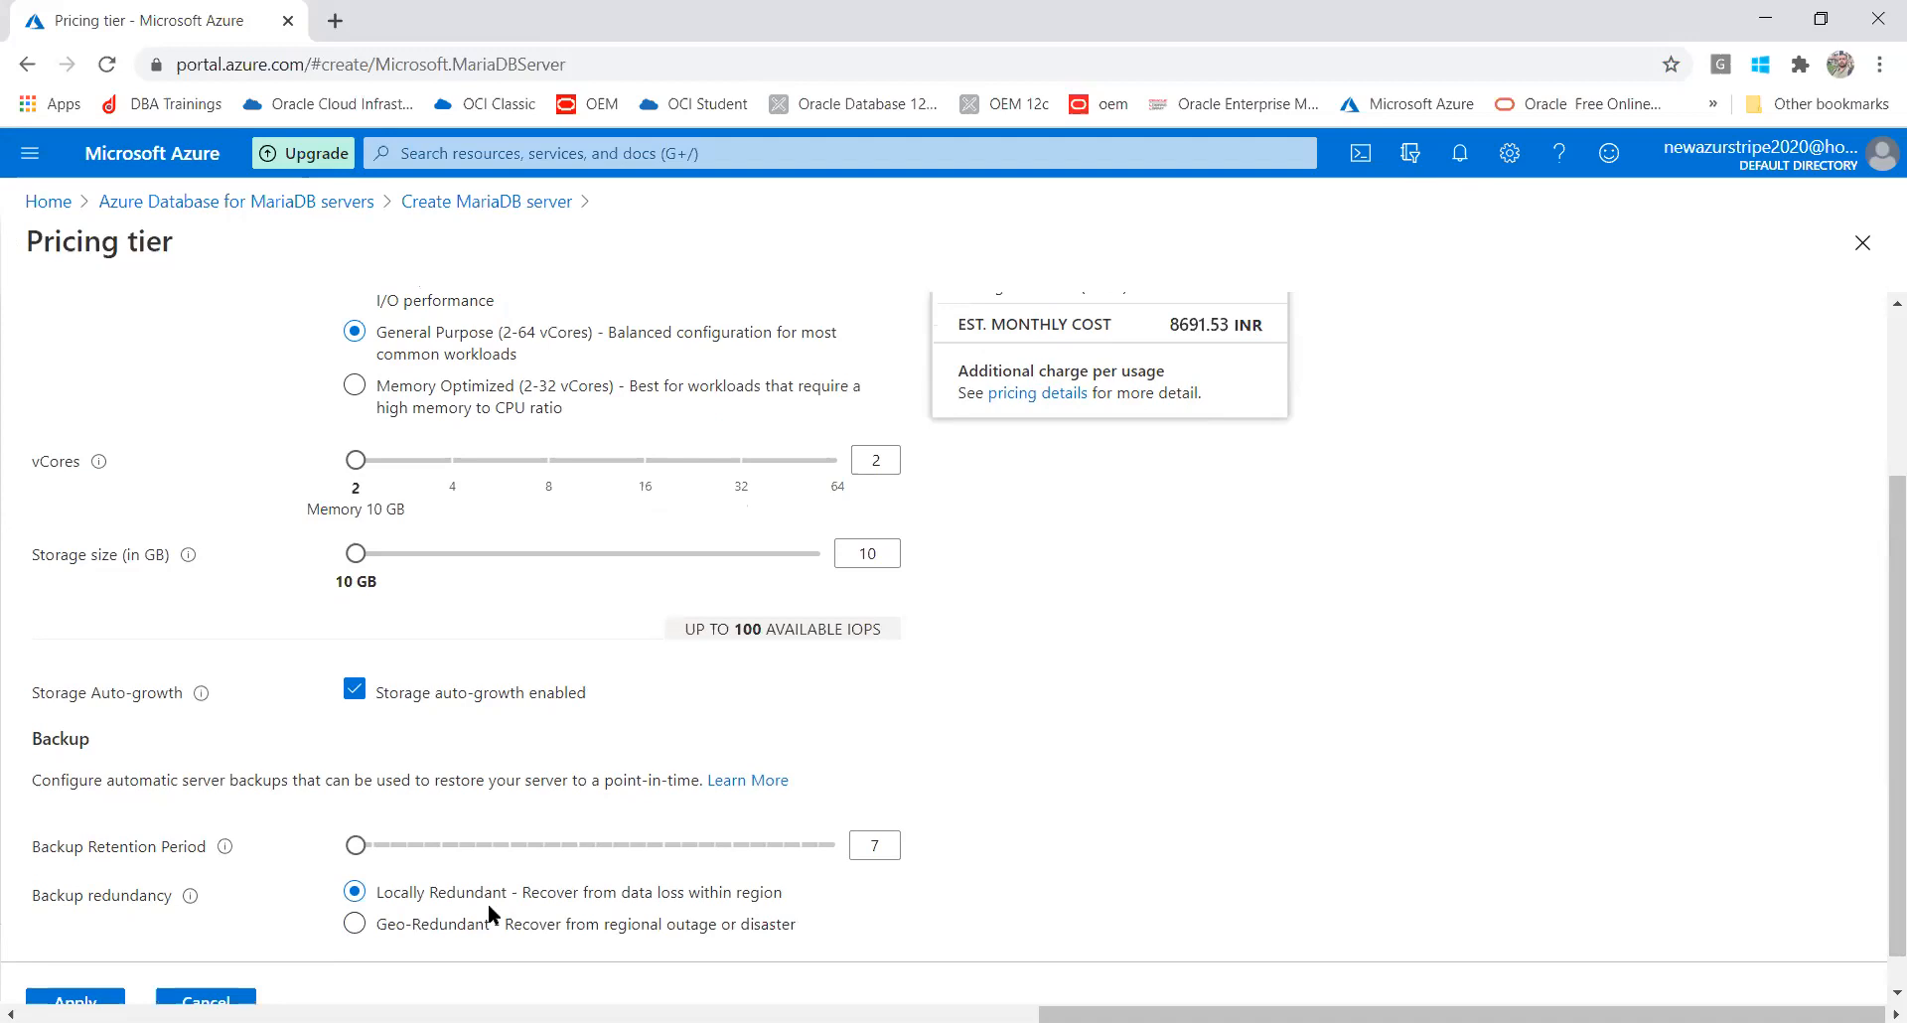
Switch backup redundancy to Geo-Redundant and try 4 vCores
left_click(450, 934)
left_click_drag(1896, 505, 1877, 604)
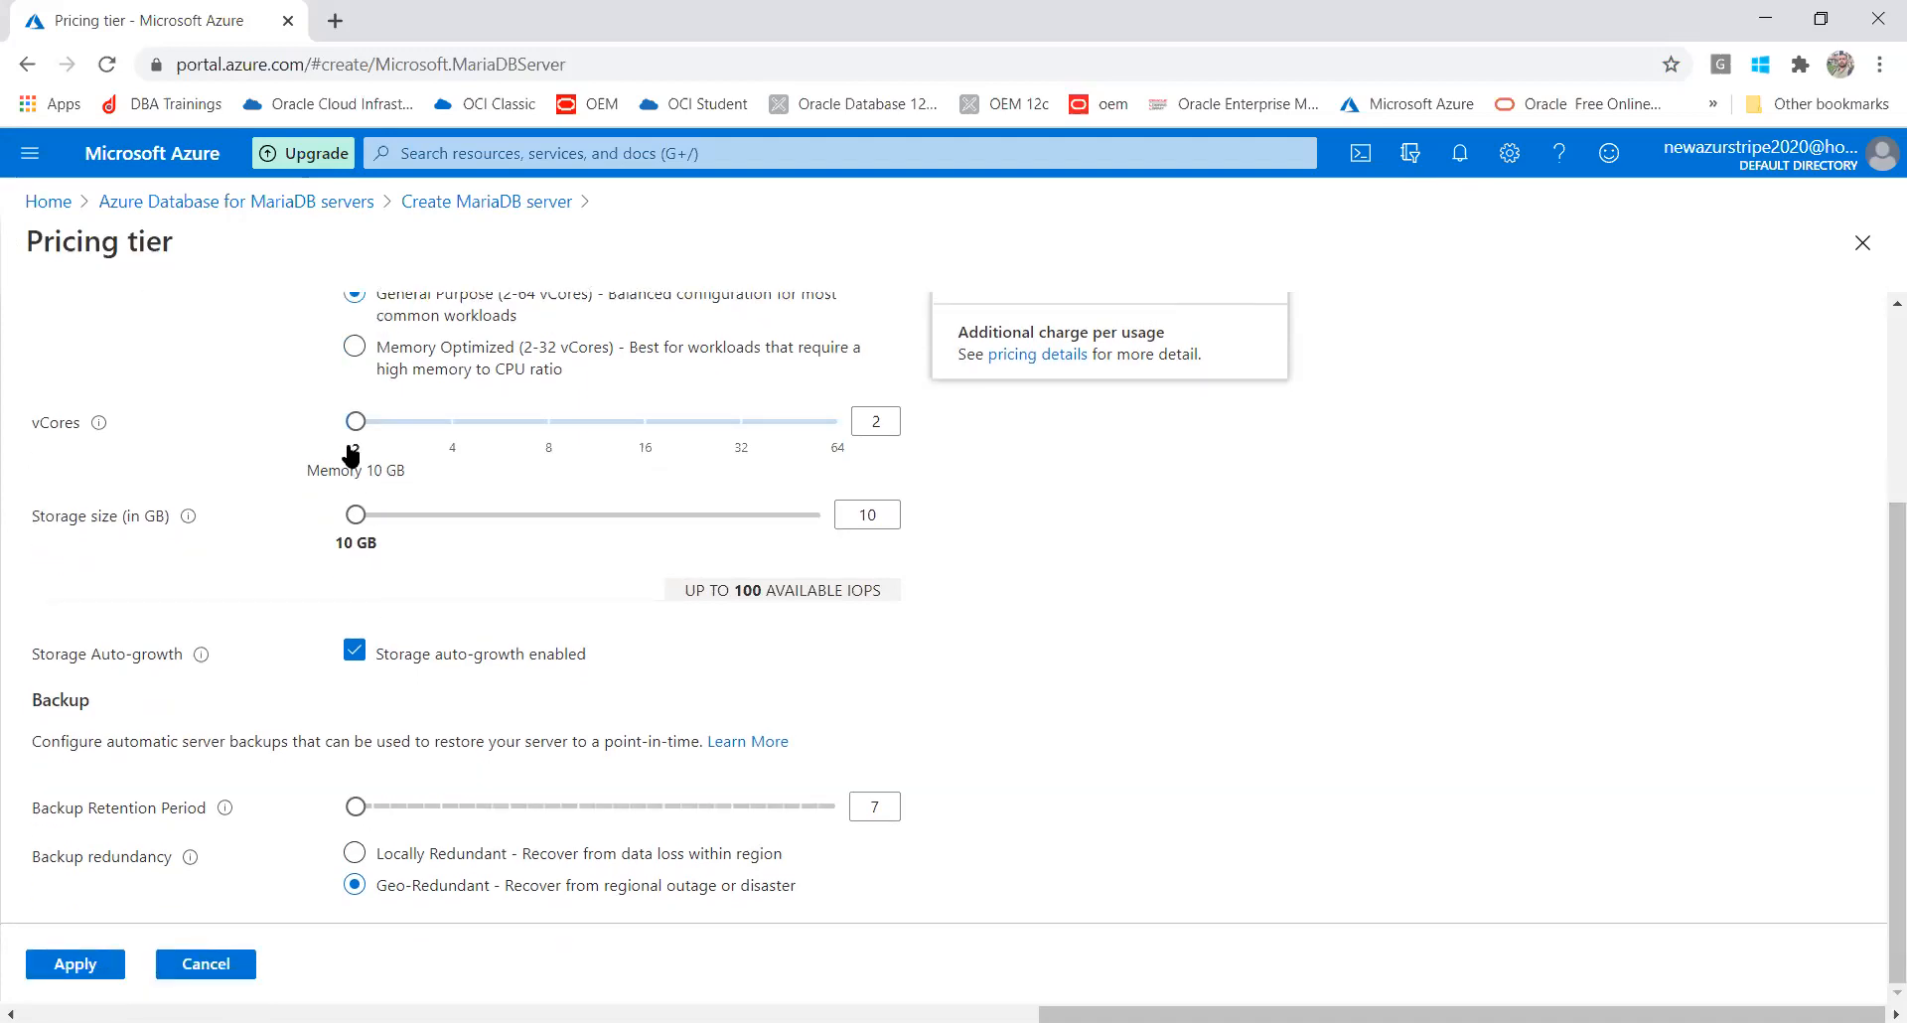
left_click_drag(356, 435, 425, 439)
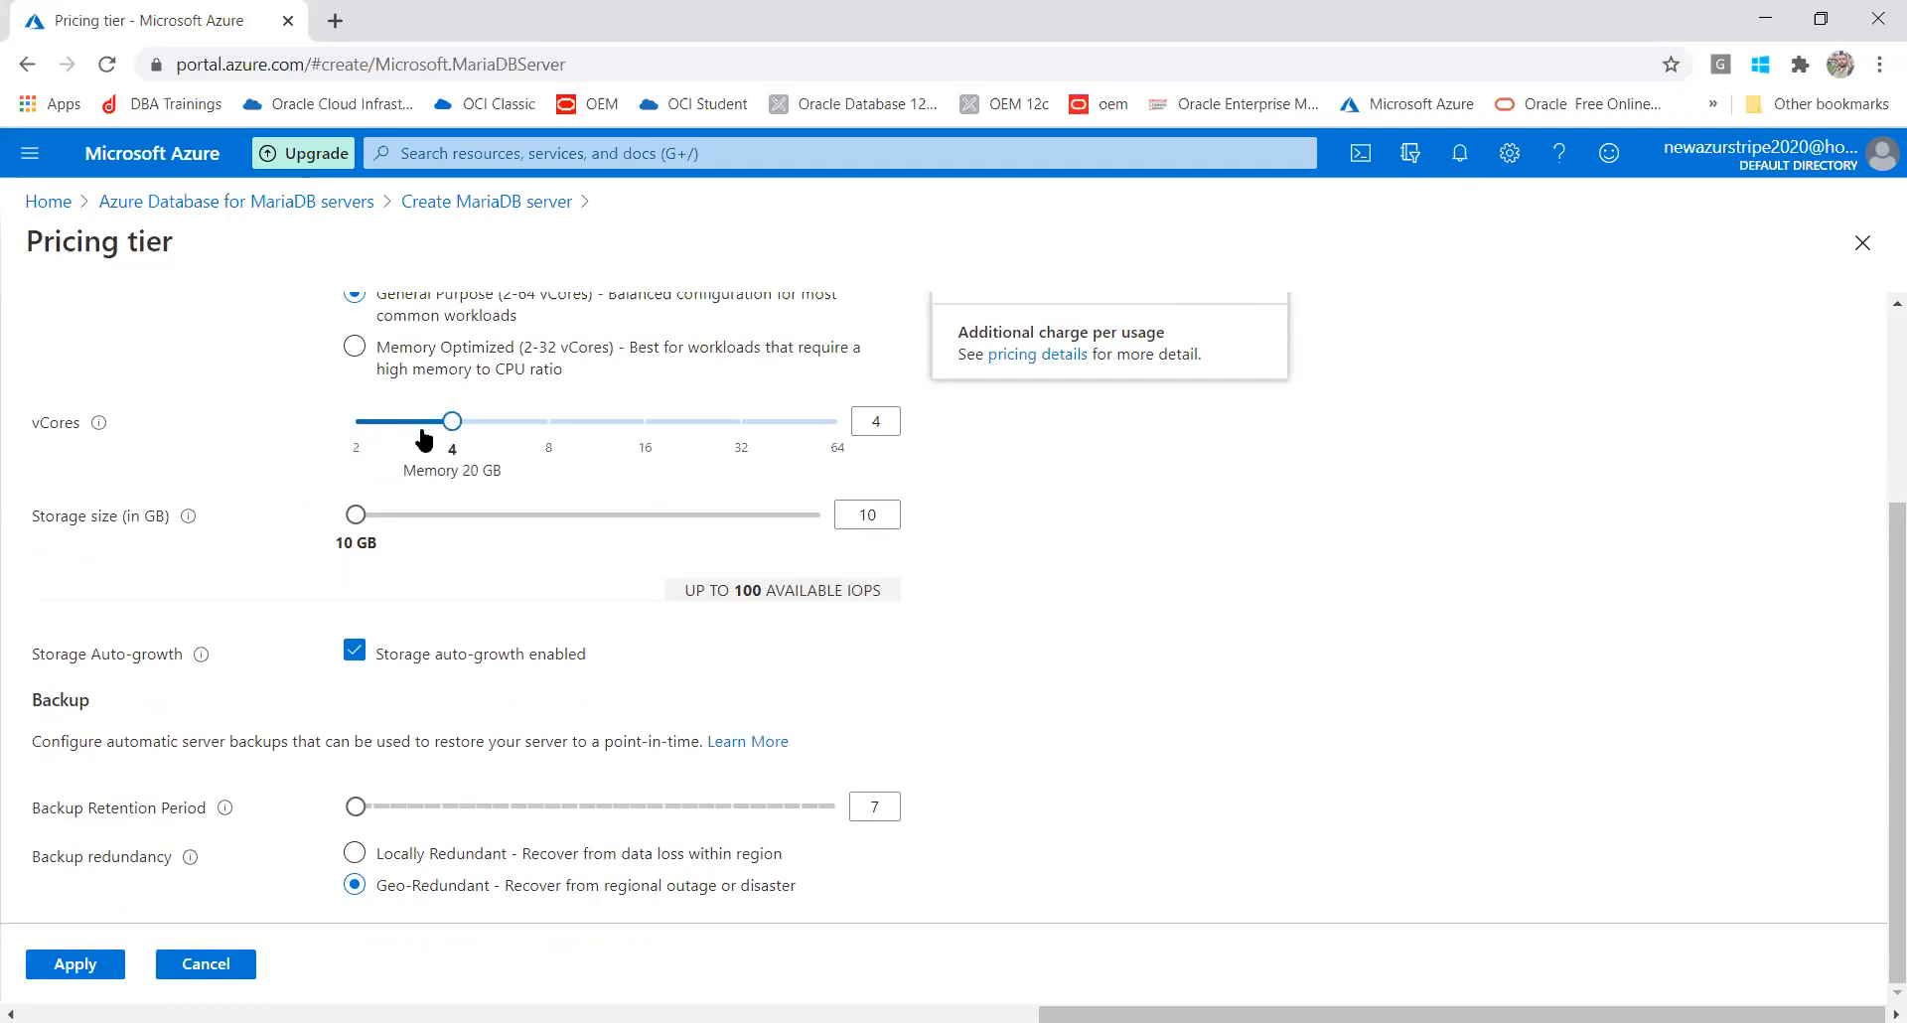
Try Memory Optimized, then apply General Purpose with 2 vCores and 5 GB storage
left_click(352, 349)
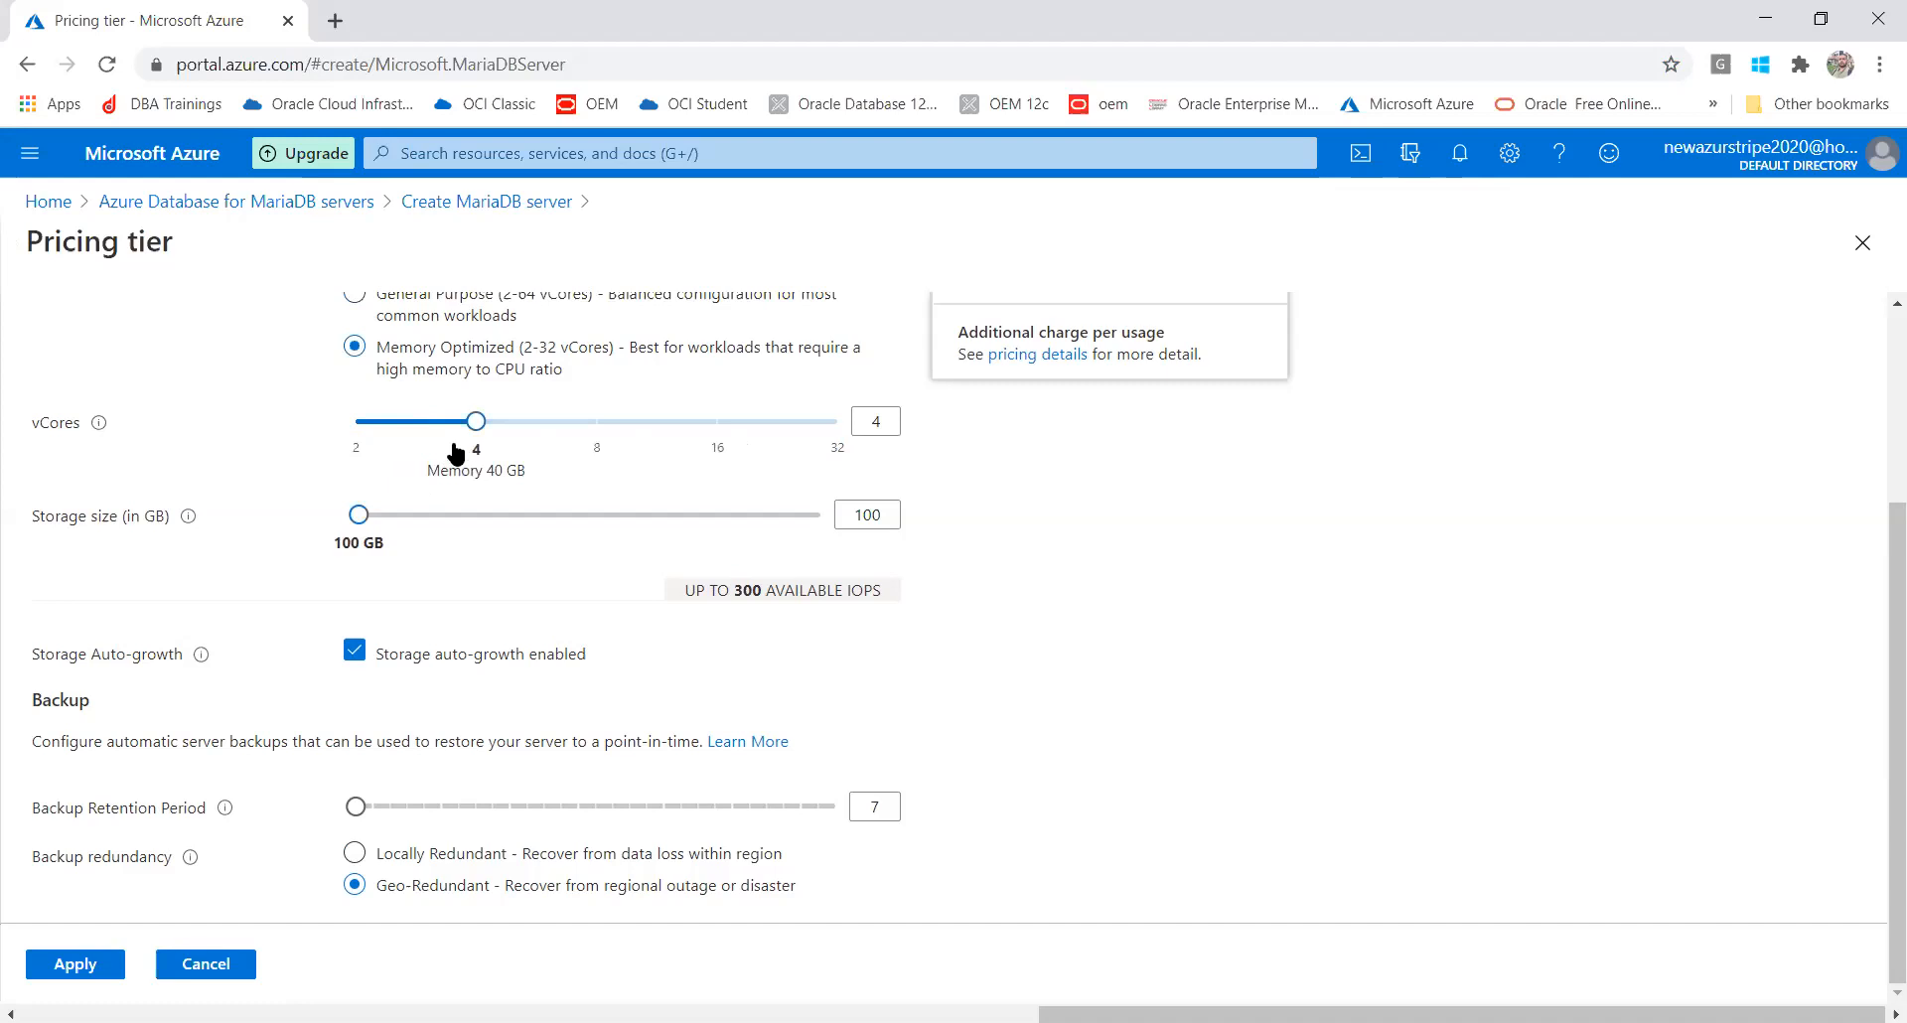
left_click_drag(467, 422, 328, 416)
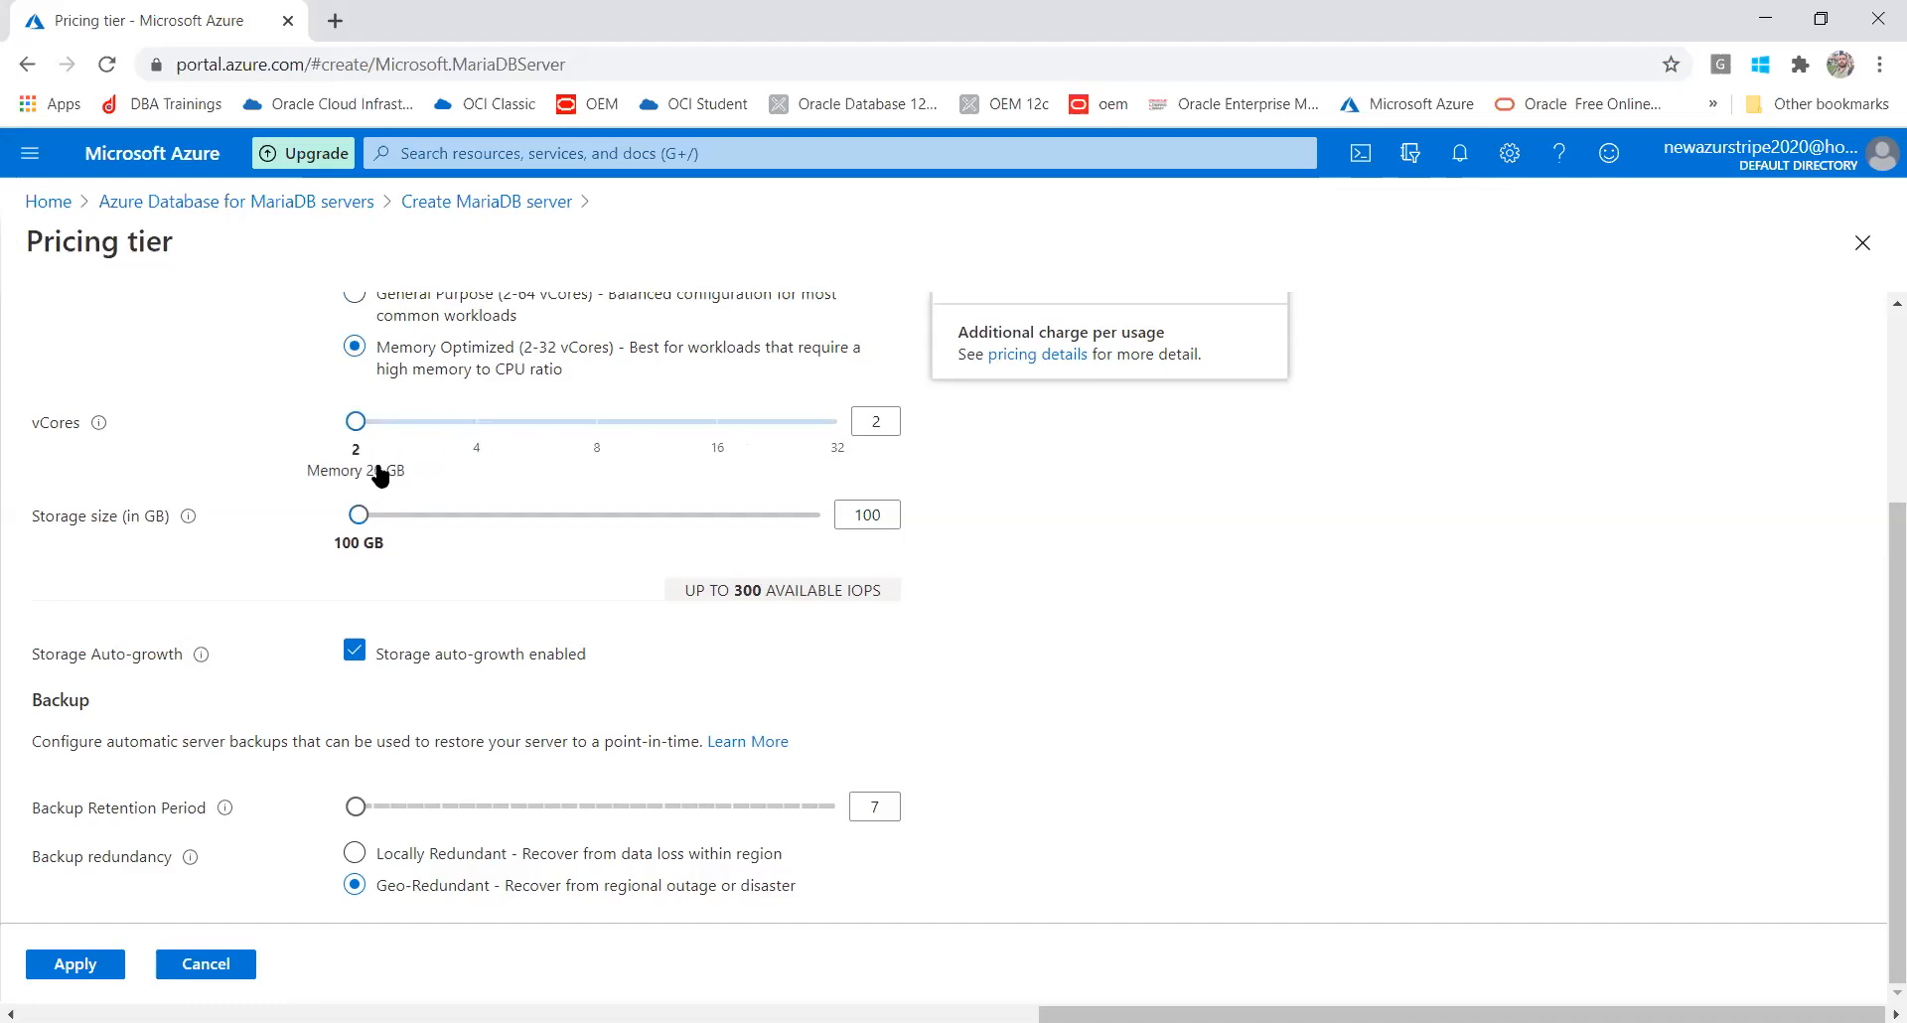
left_click(363, 314)
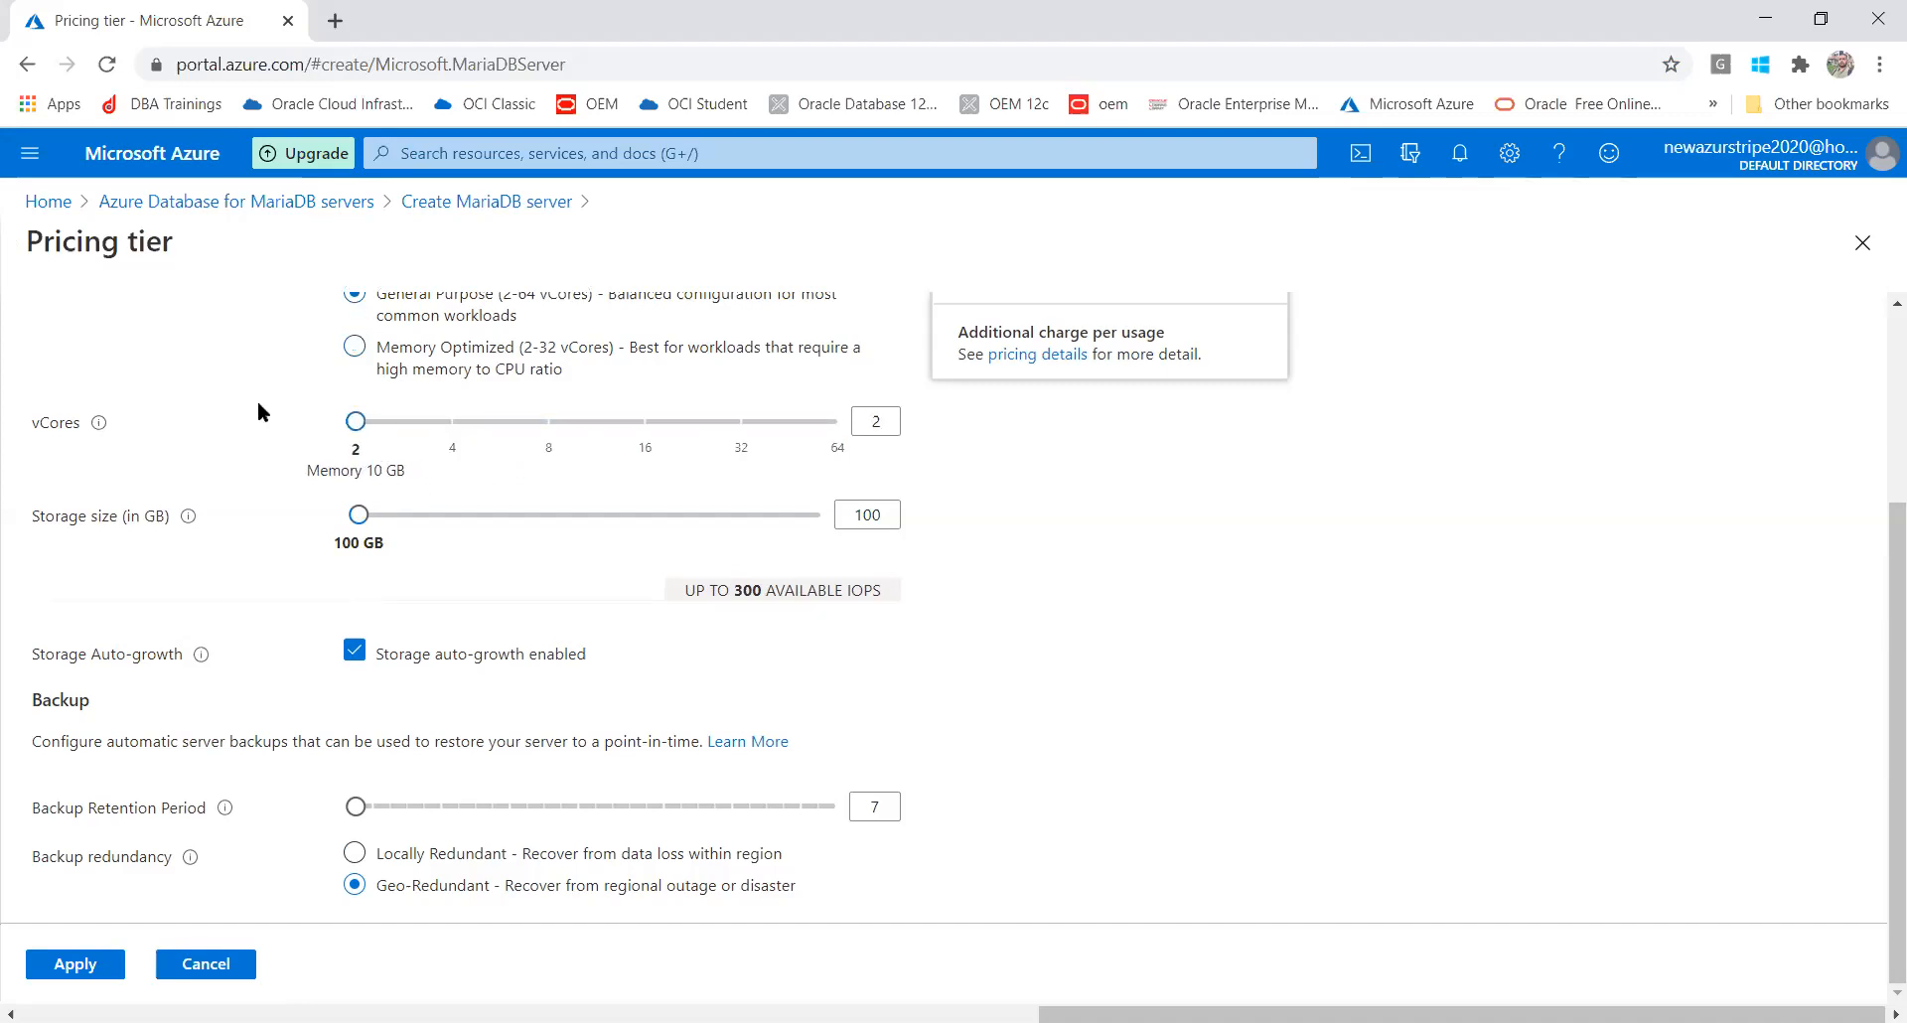
left_click_drag(359, 517, 265, 520)
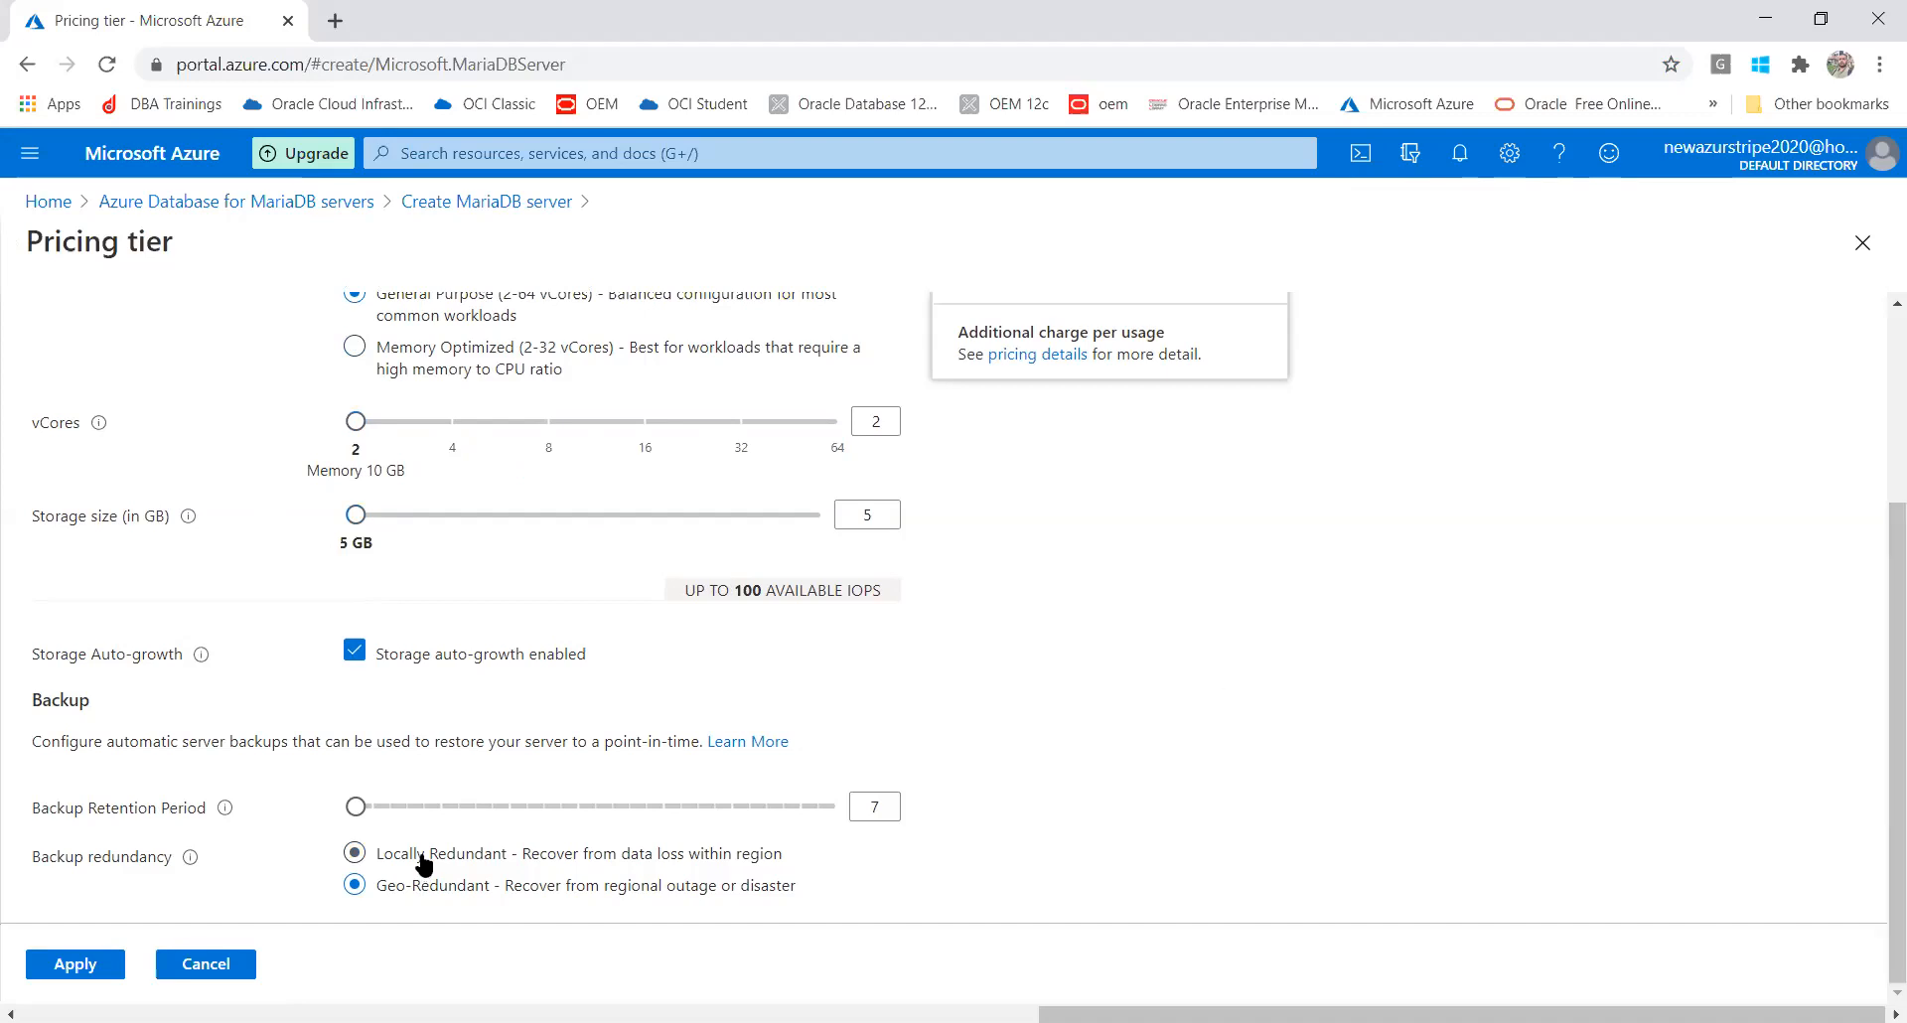
left_click(97, 968)
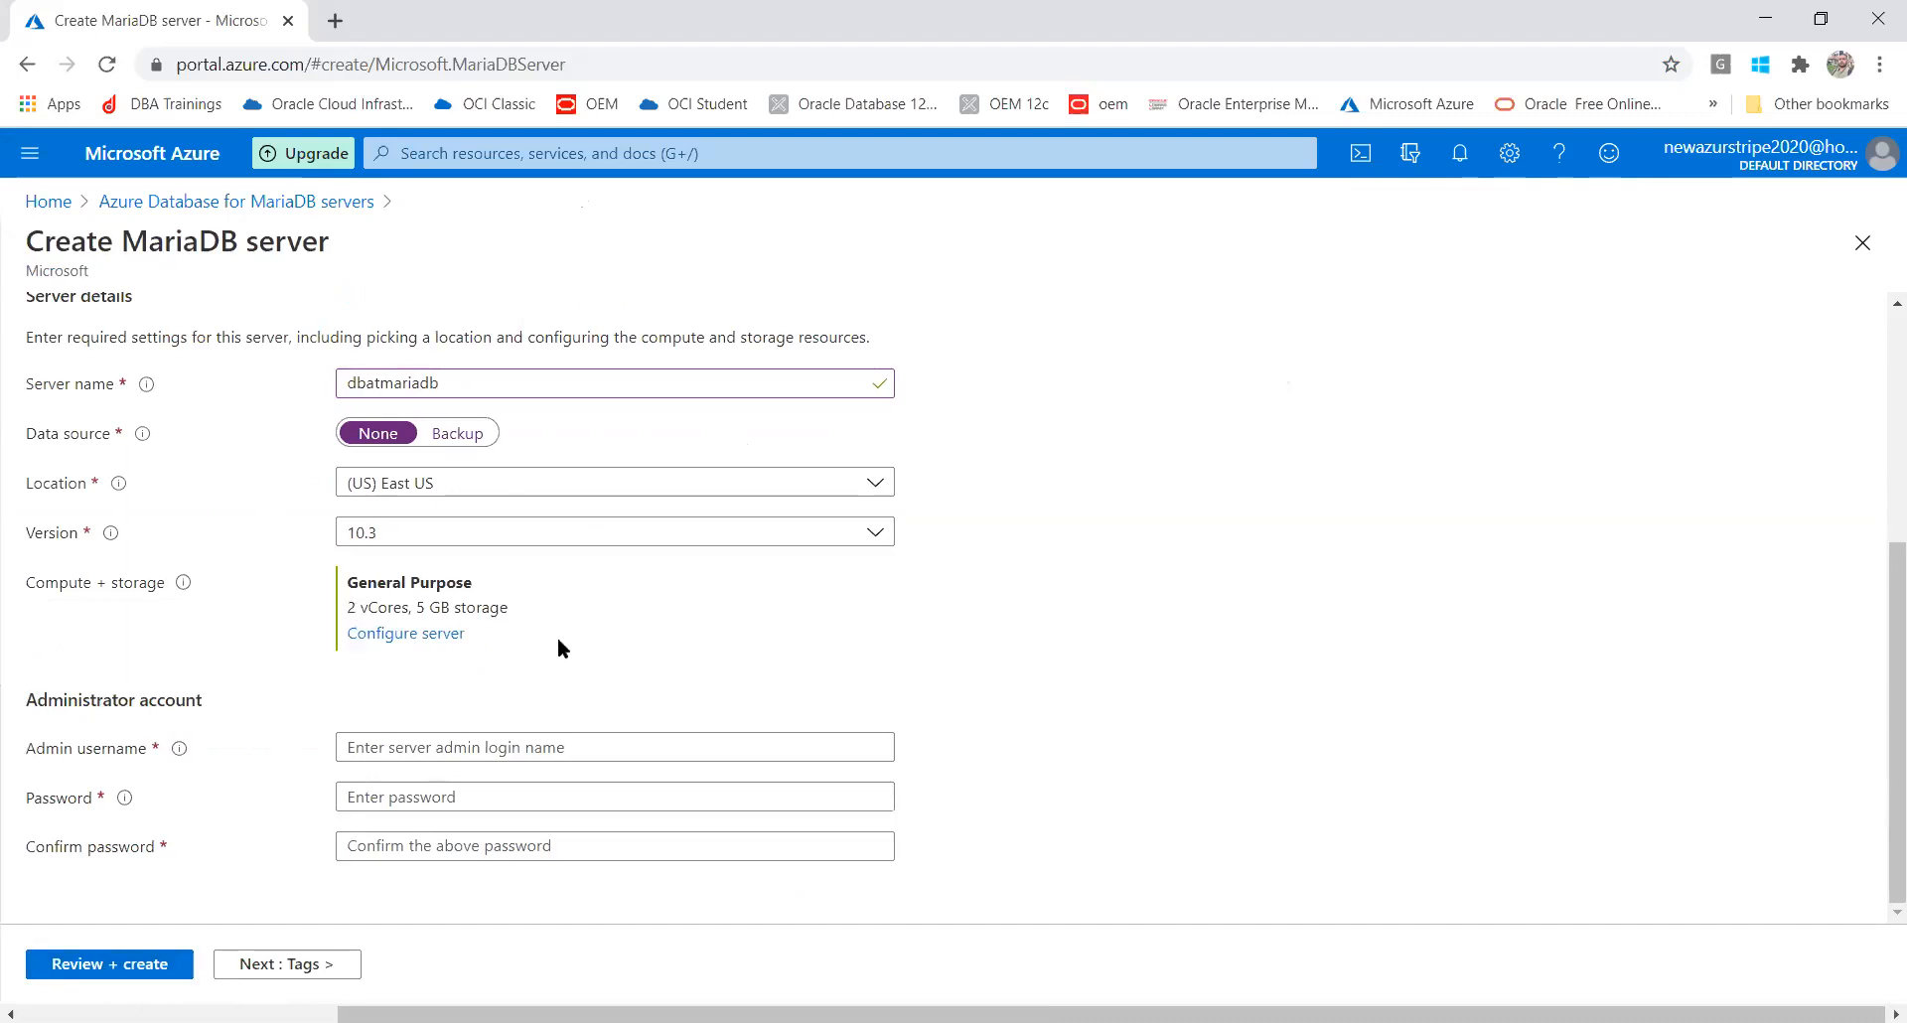
Enter the admin username, prefixing the rejected 'admin' with 'my' to make 'myadmin'
left_click(479, 745)
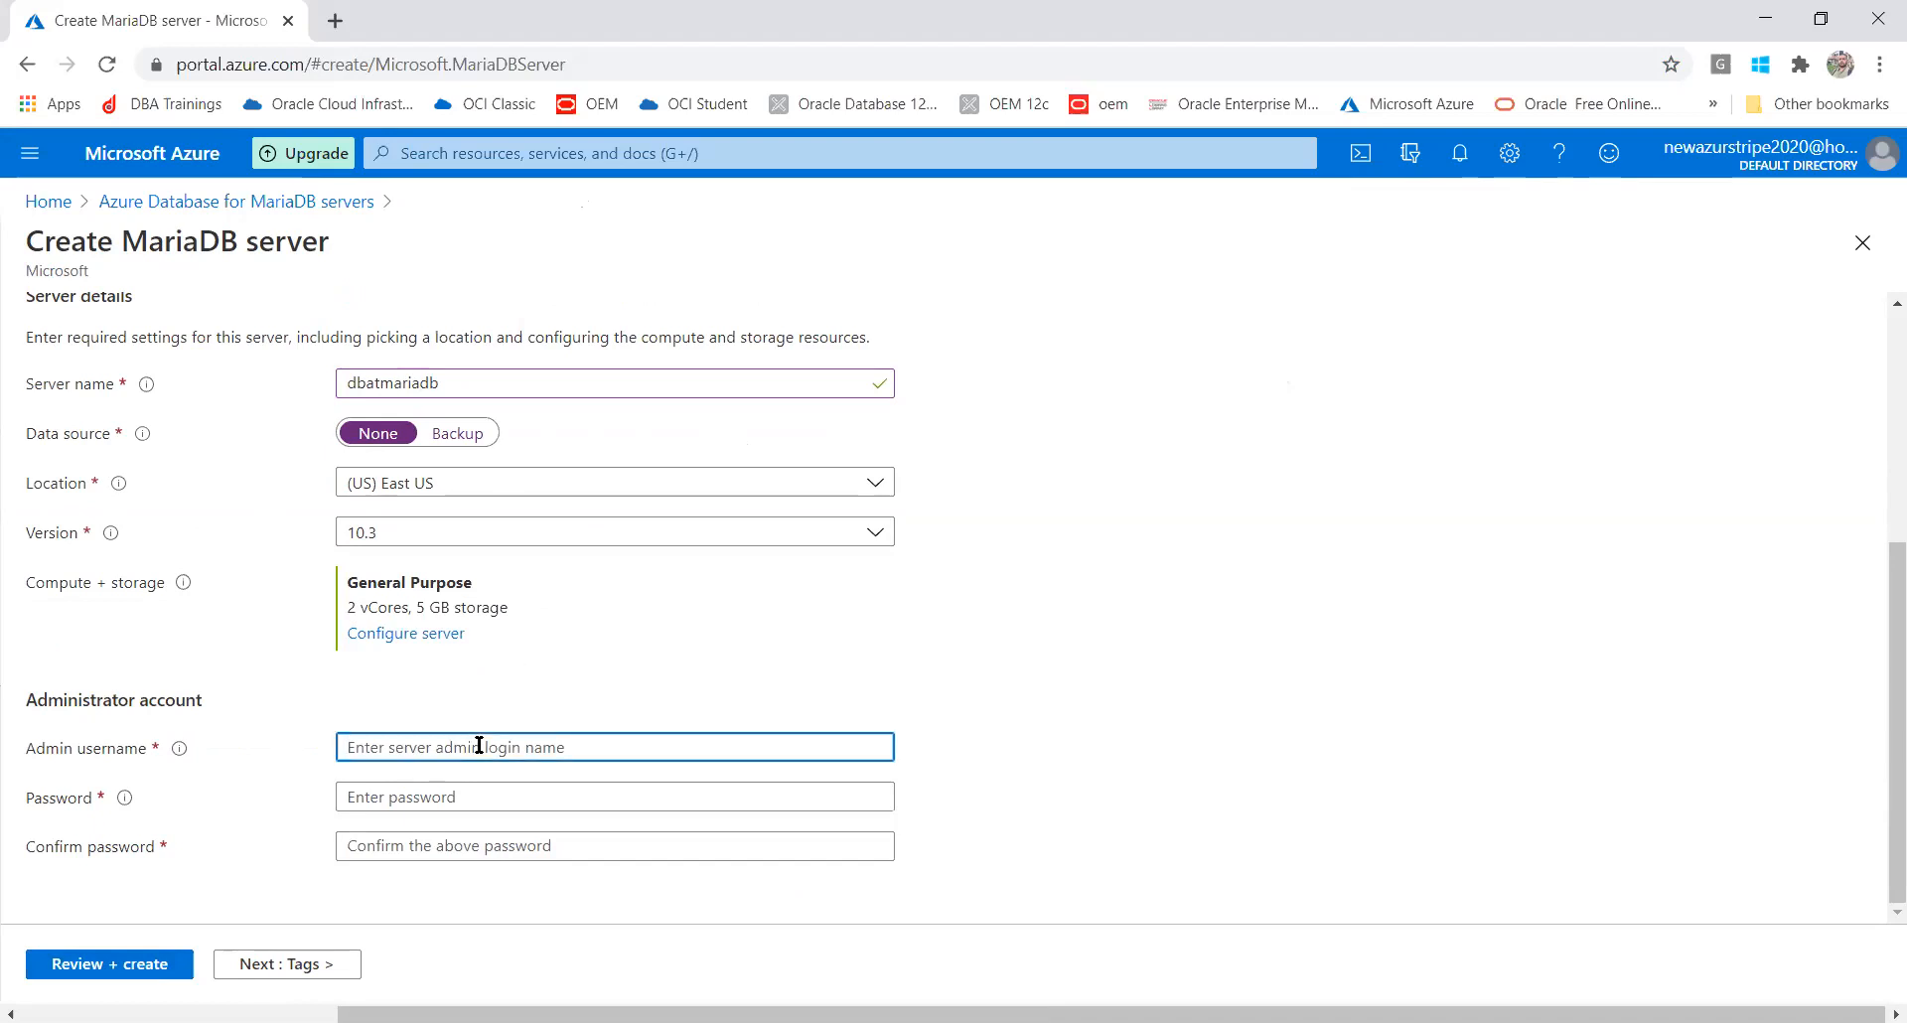
type("a")
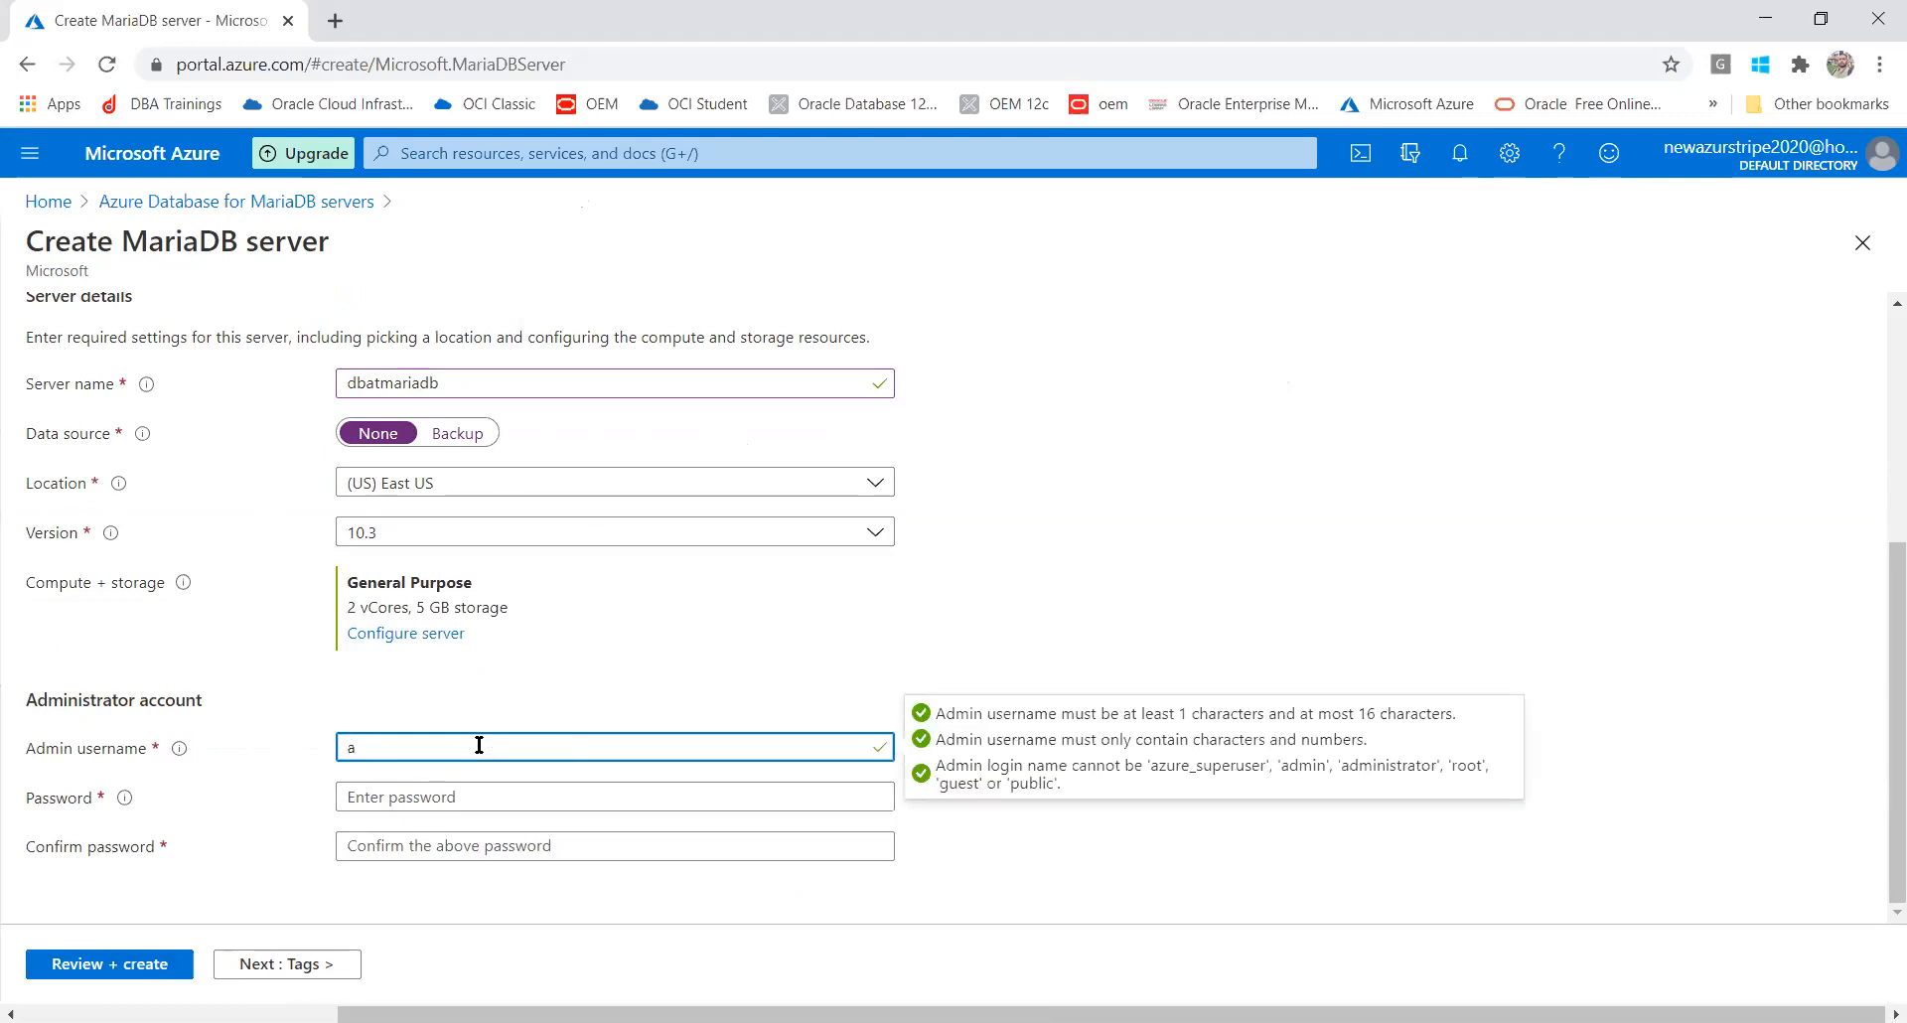
left_click(1009, 580)
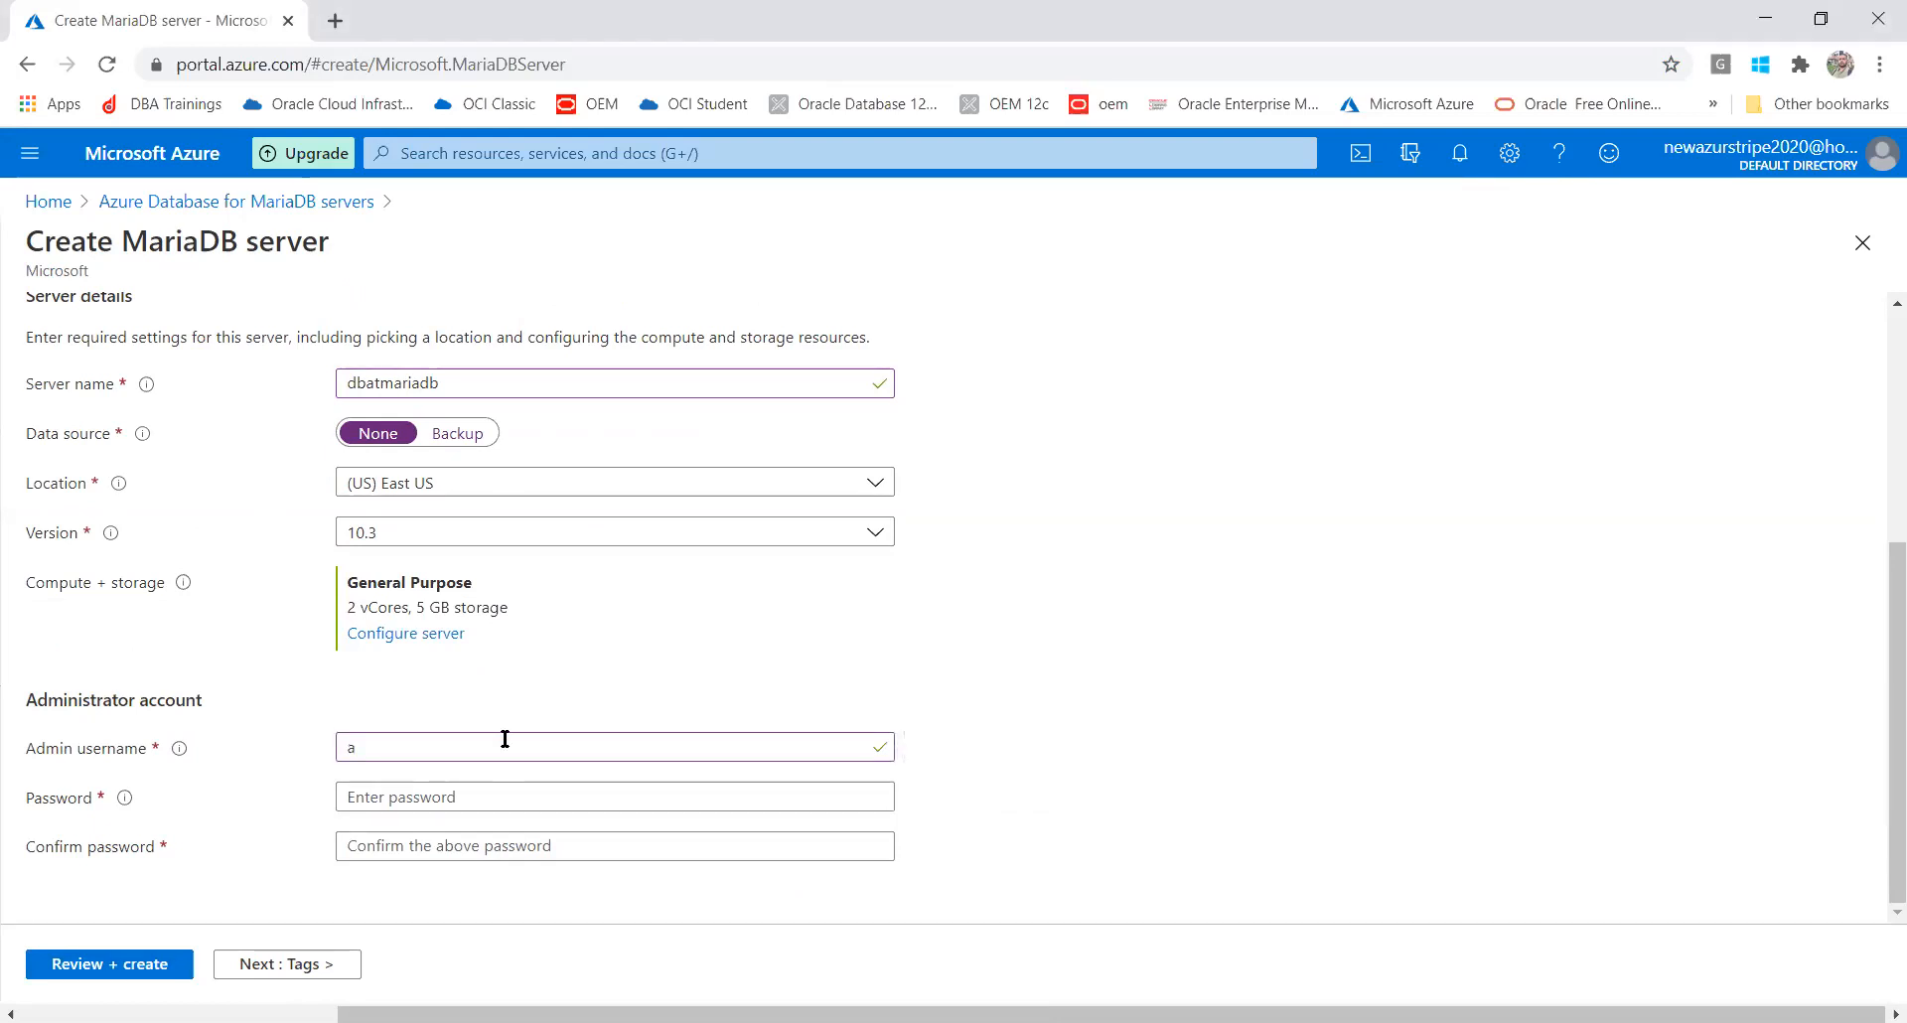
left_click(504, 739)
type("dmin")
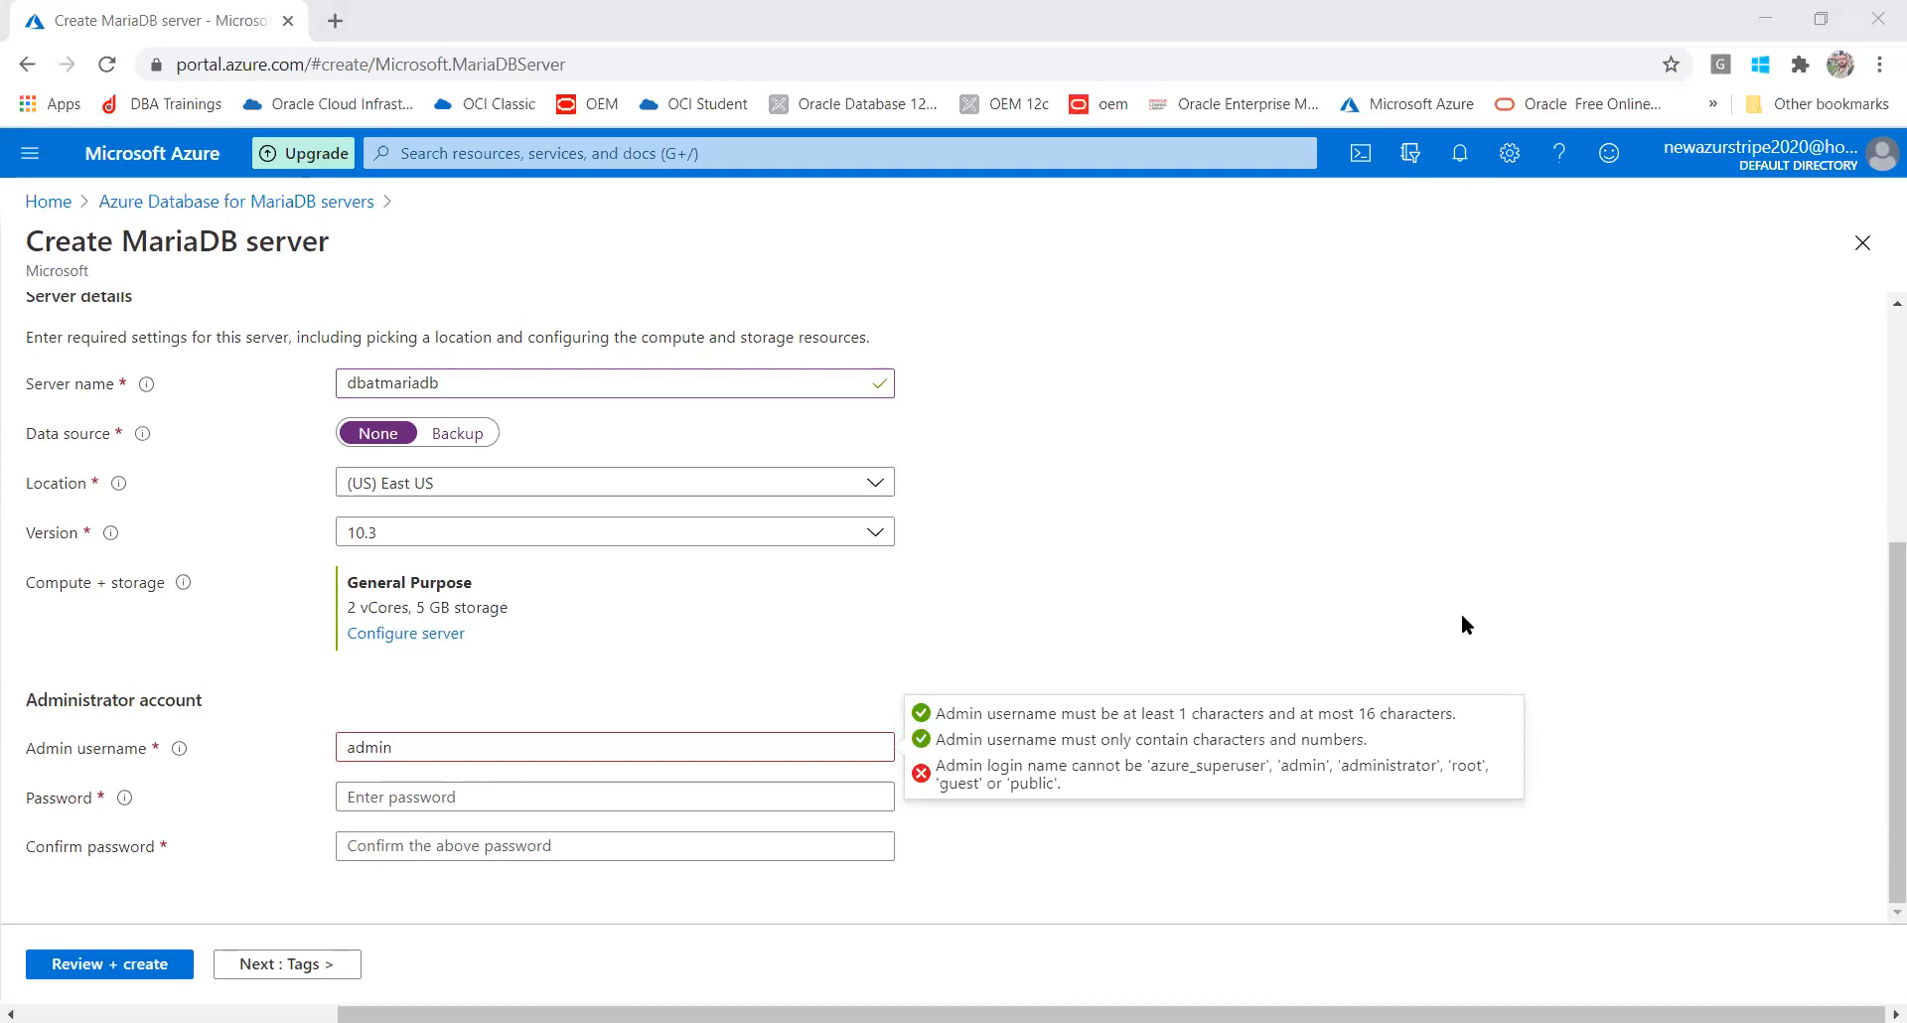
left_click(346, 746)
type("my")
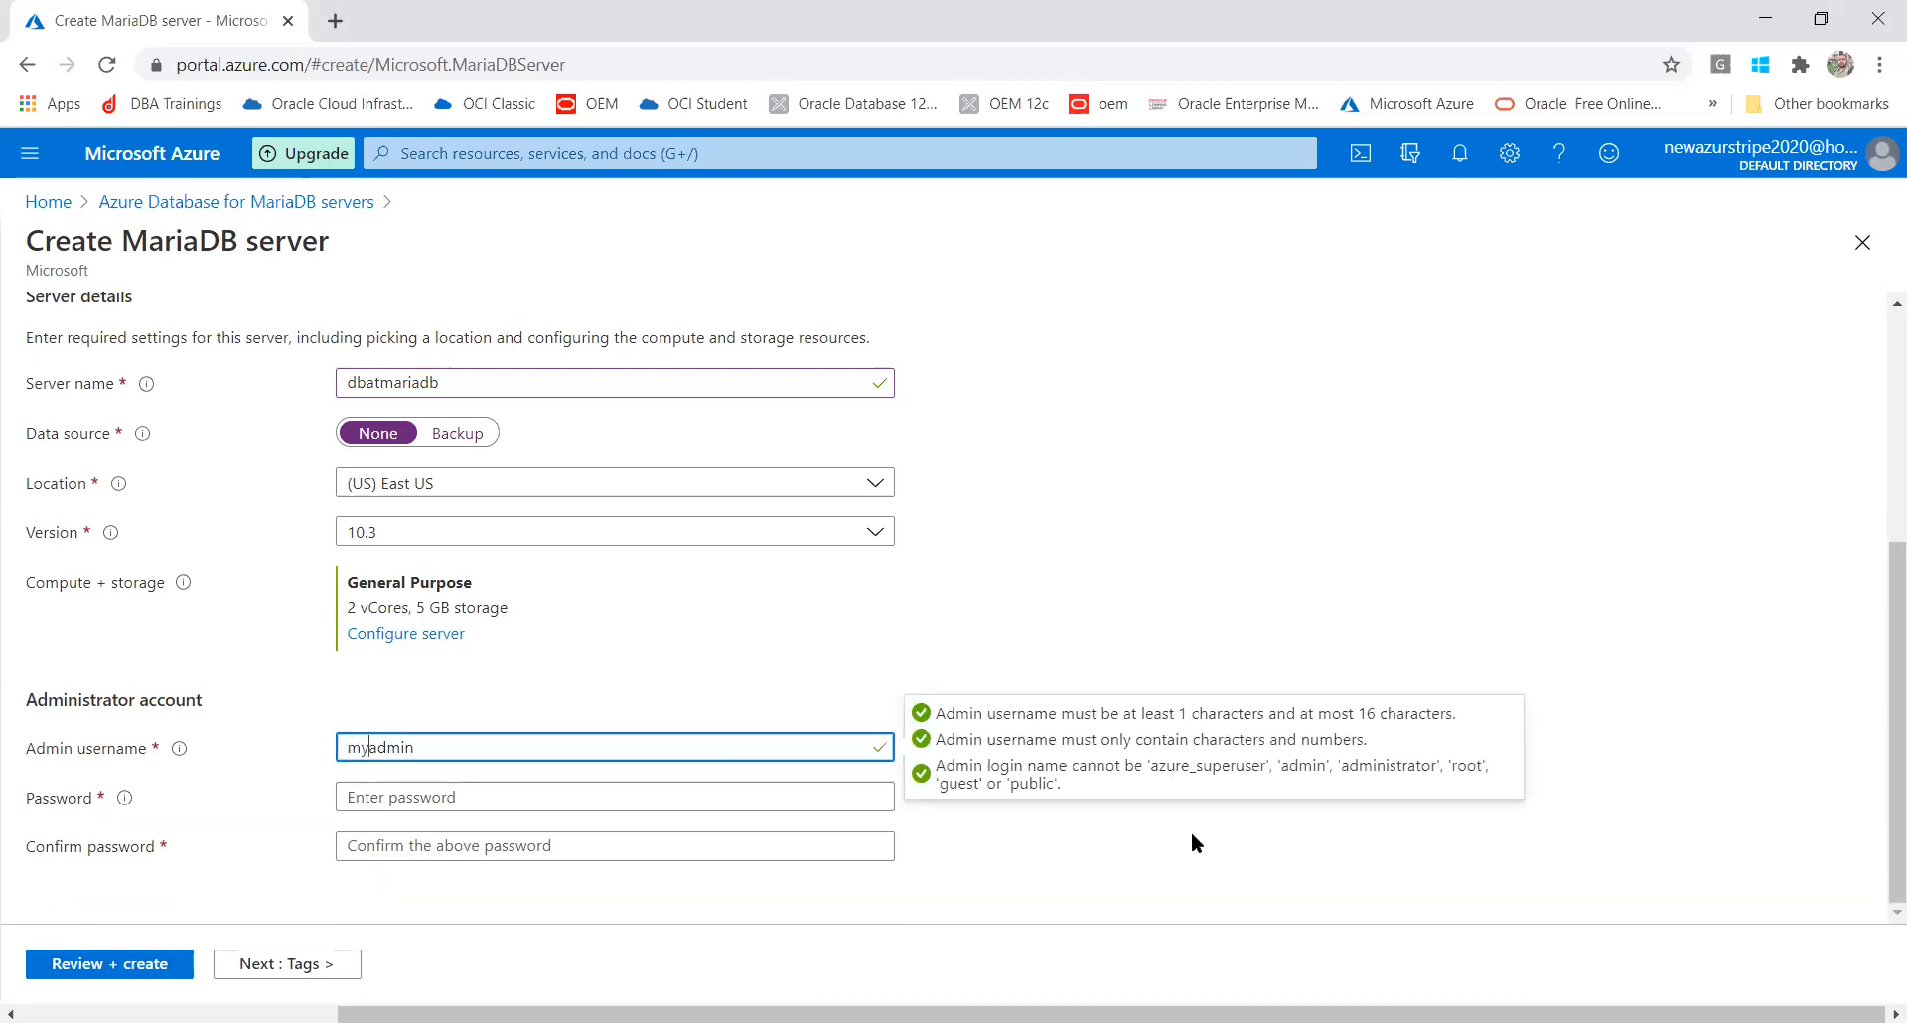
Enter the admin password and a matching password confirmation
left_click(541, 793)
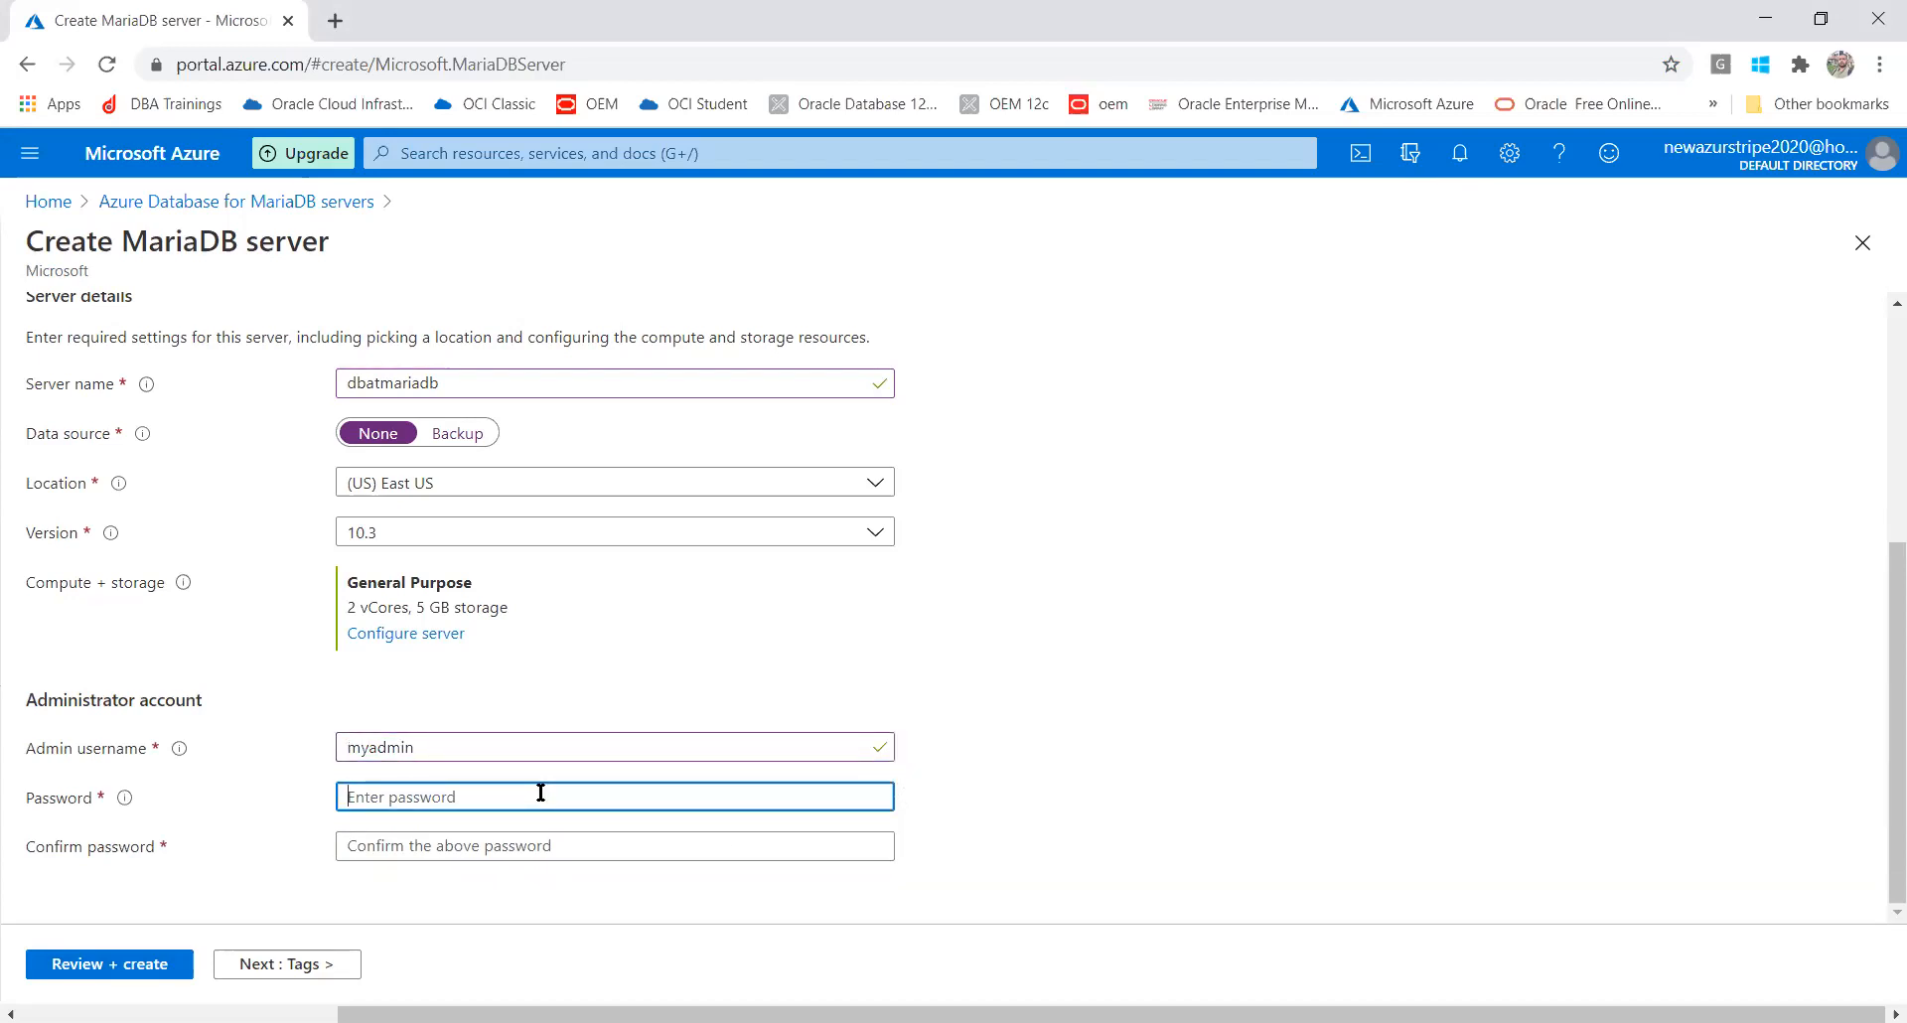
type("P")
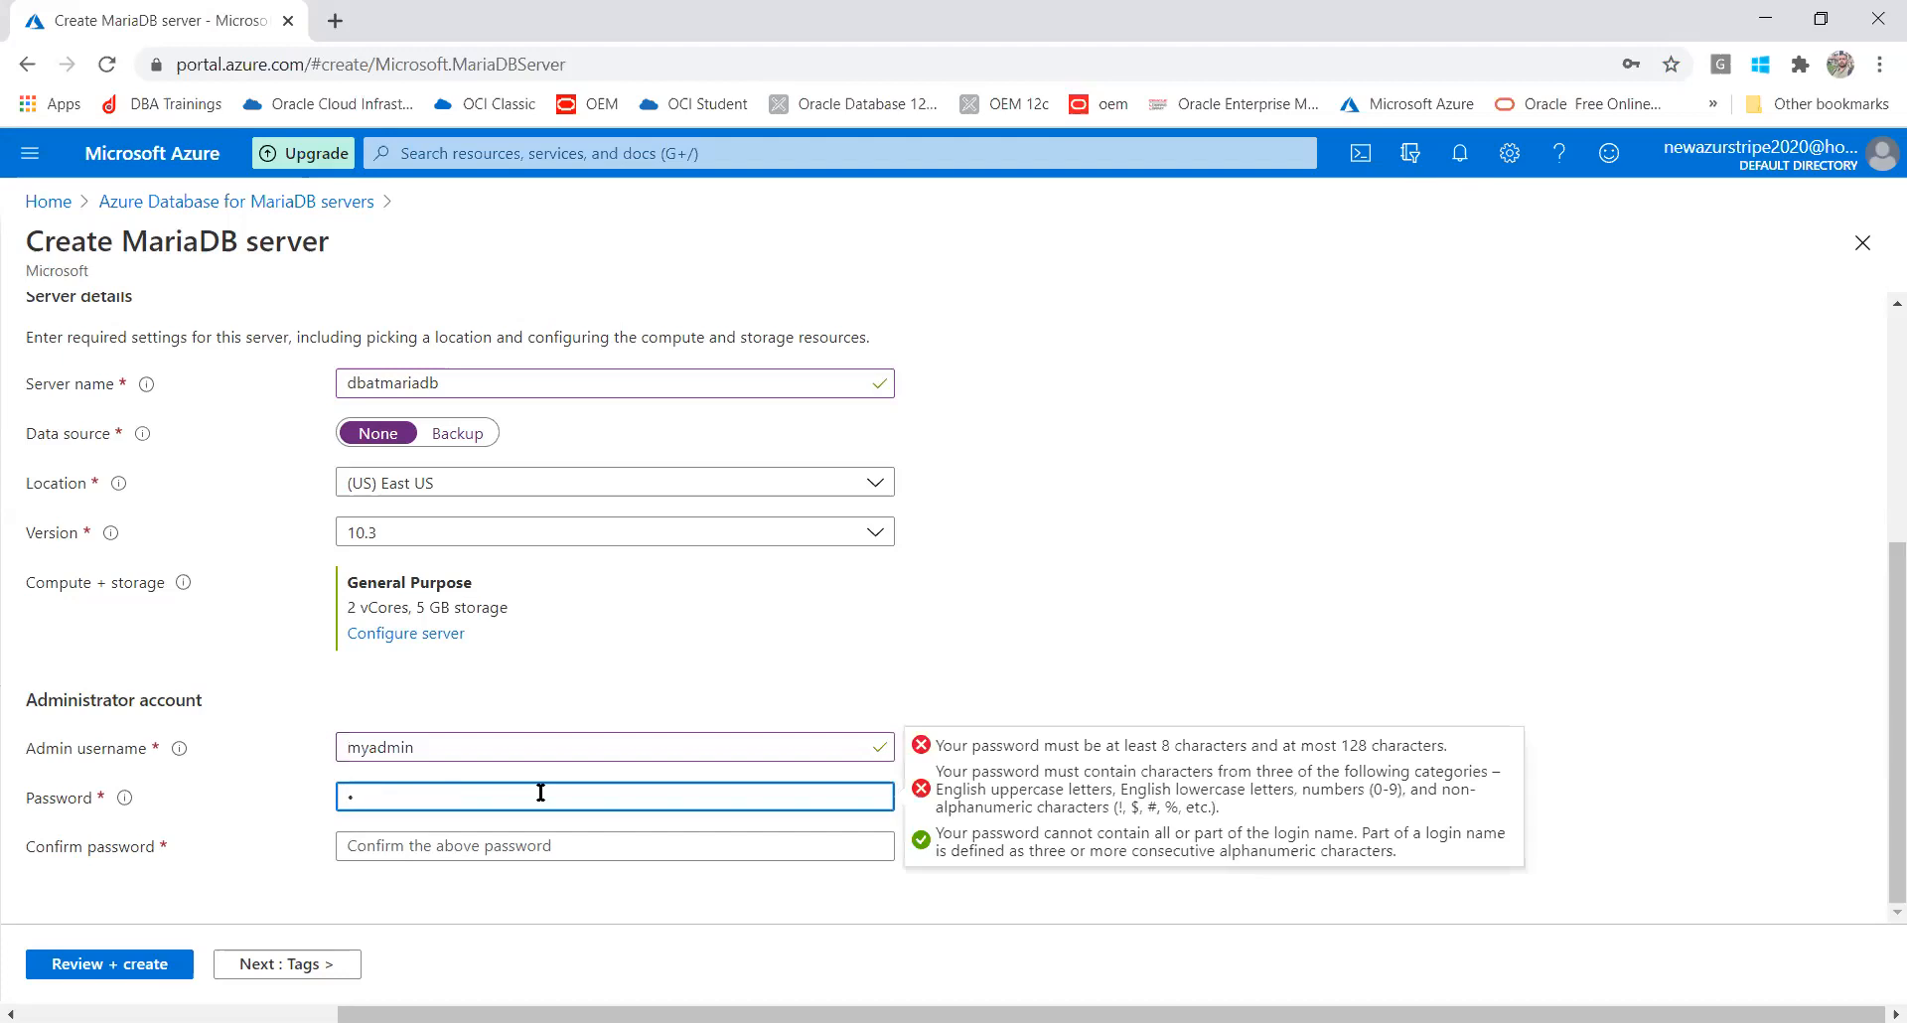
type("••••••••")
left_click(572, 852)
type("••••••")
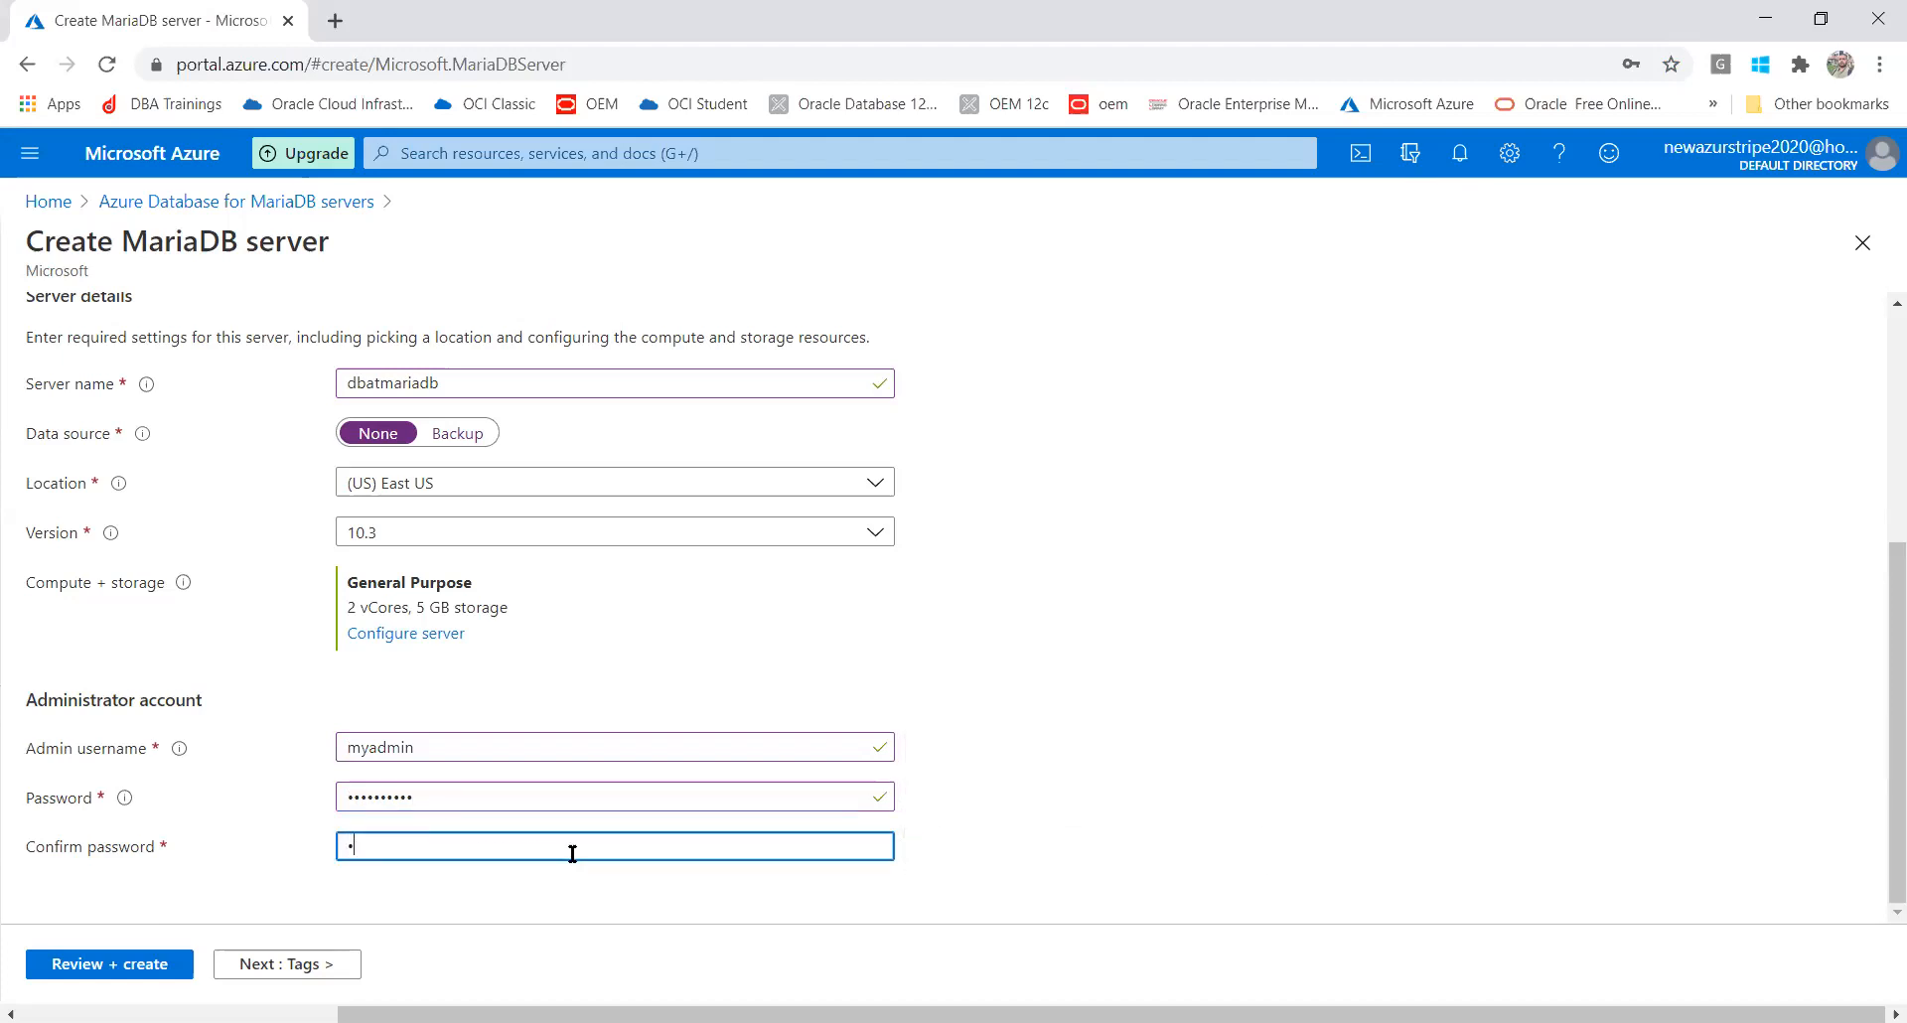
type("••••")
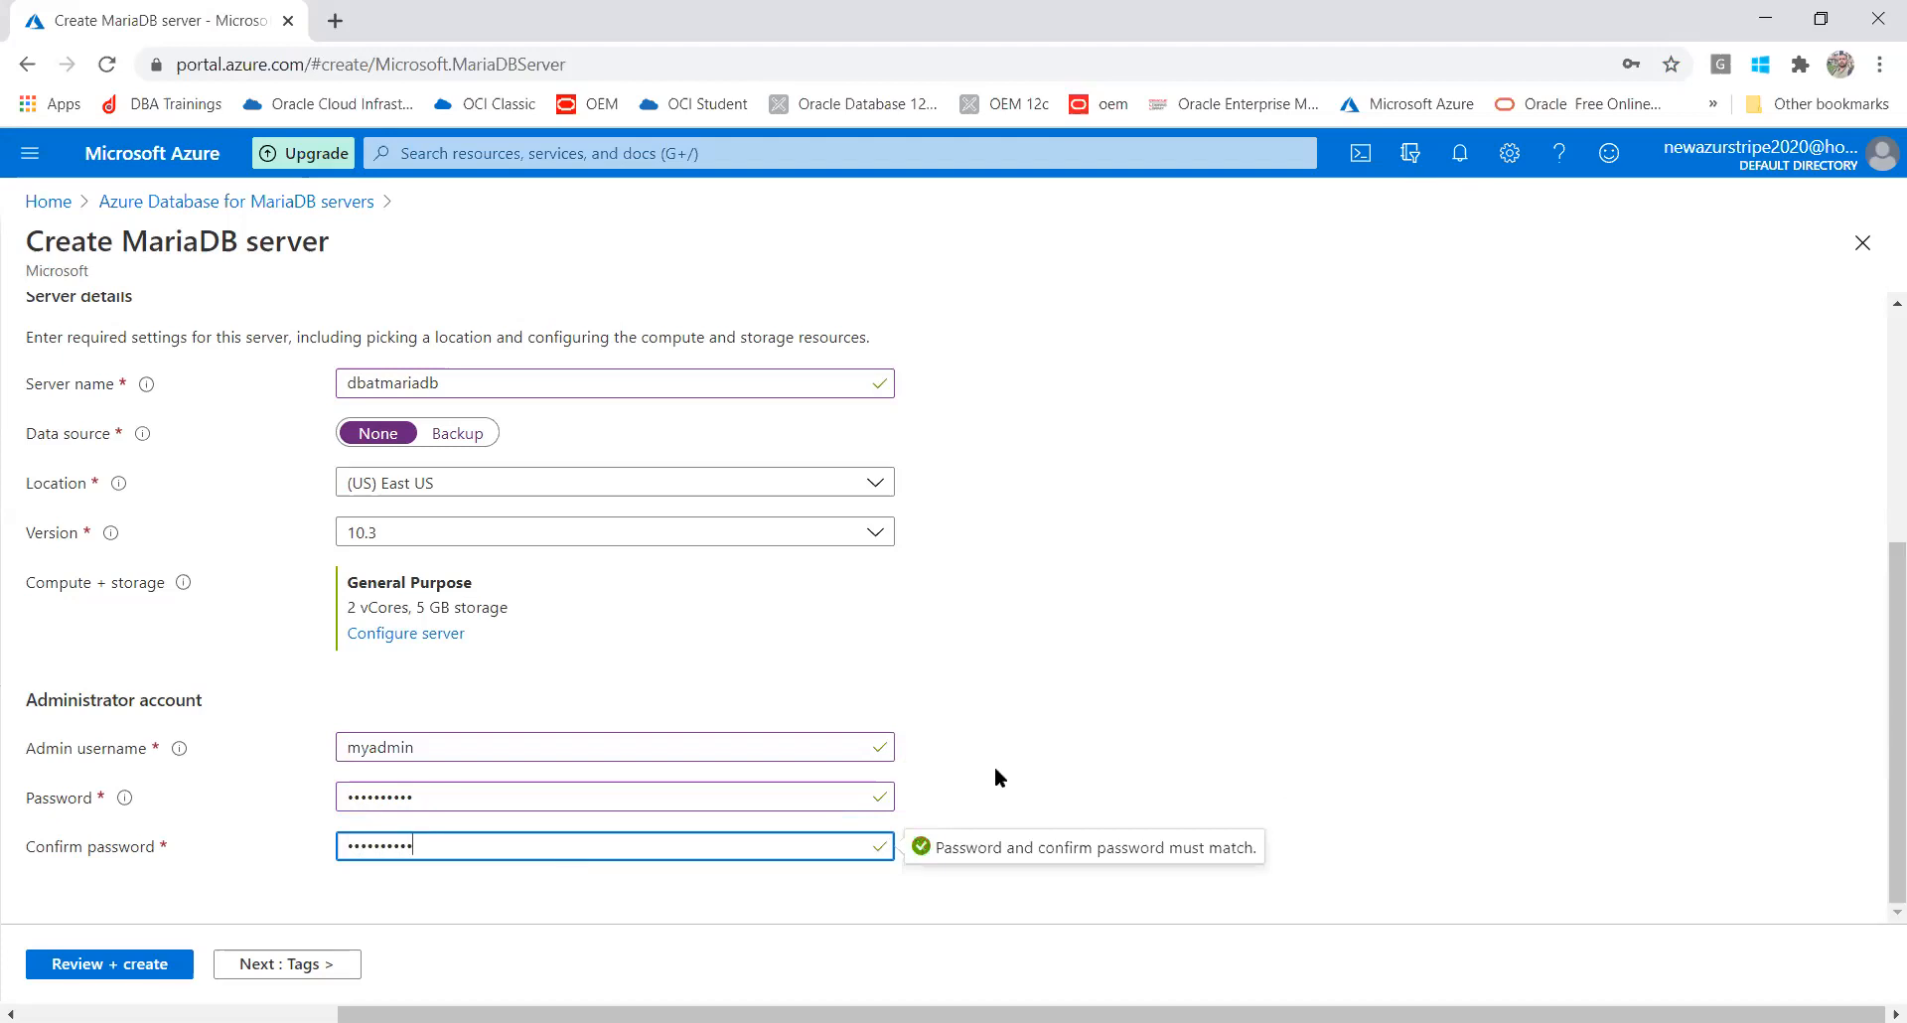
left_click(1175, 728)
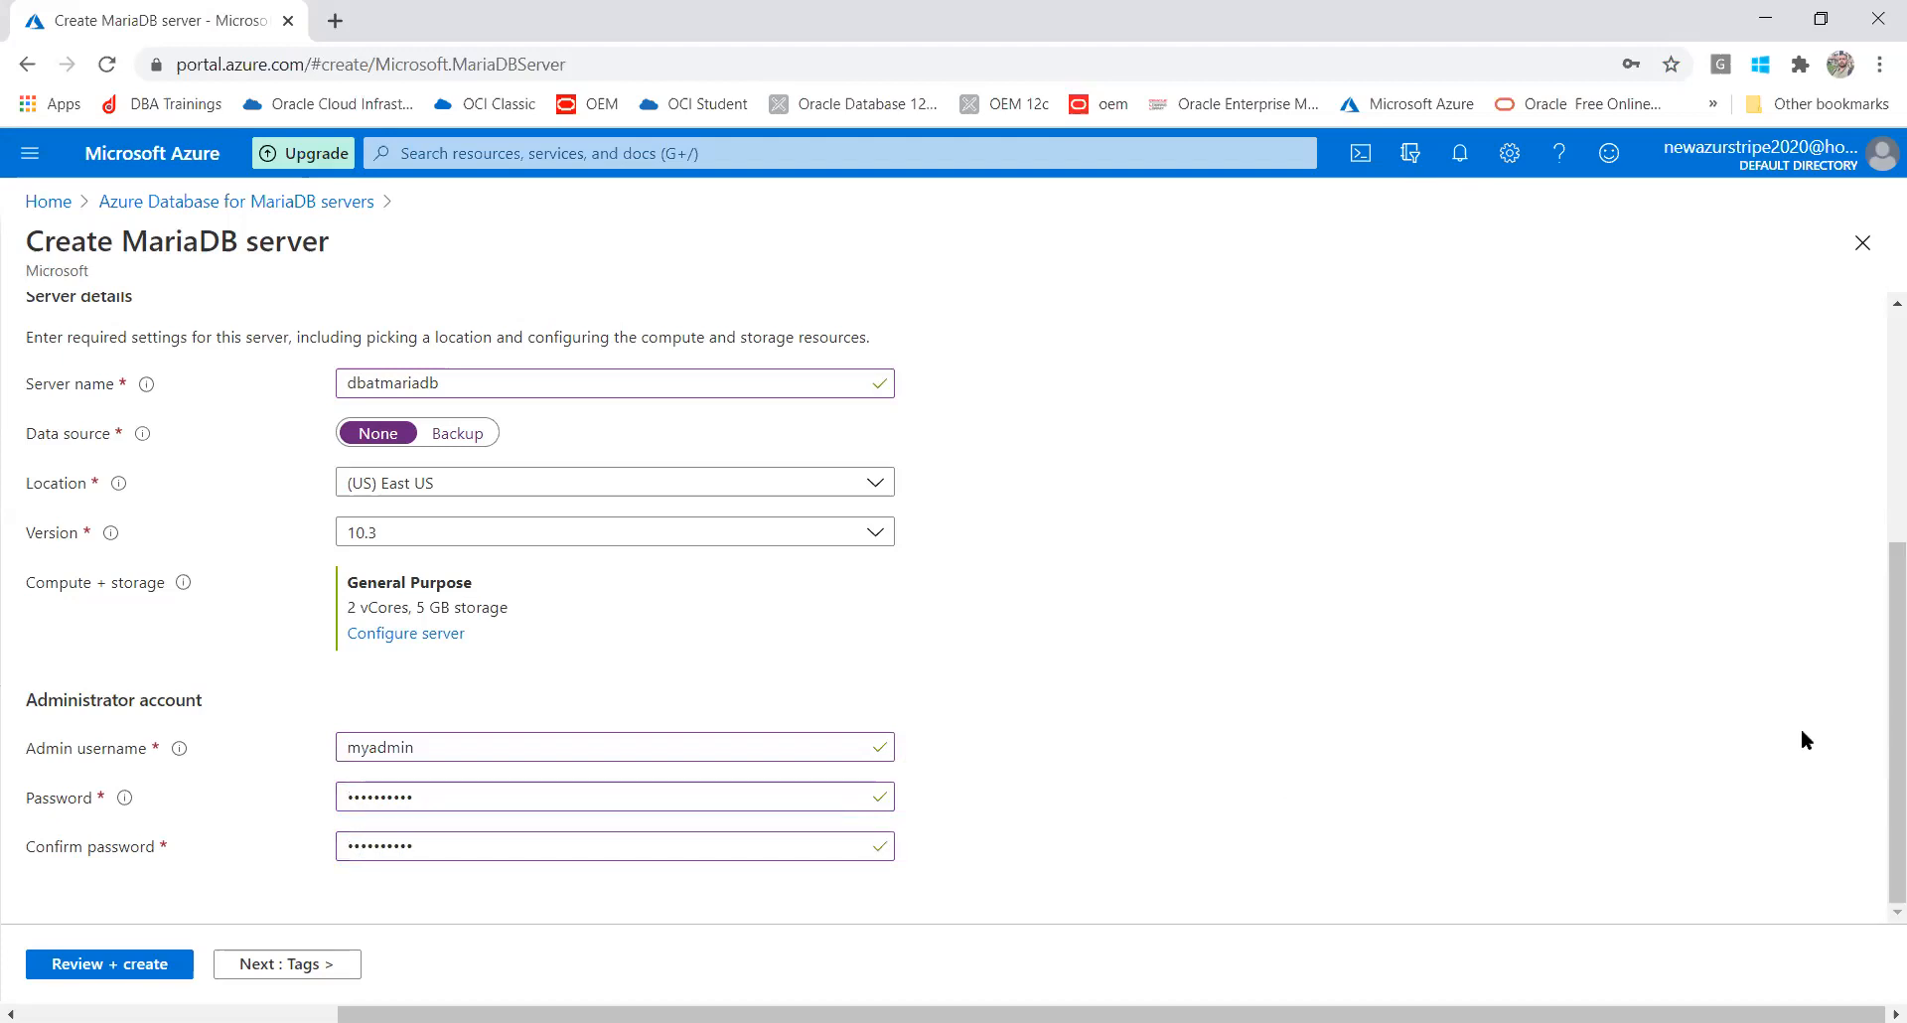
Scroll through the Basics form and move on to the empty Tags step
left_click_drag(1881, 737, 1879, 386)
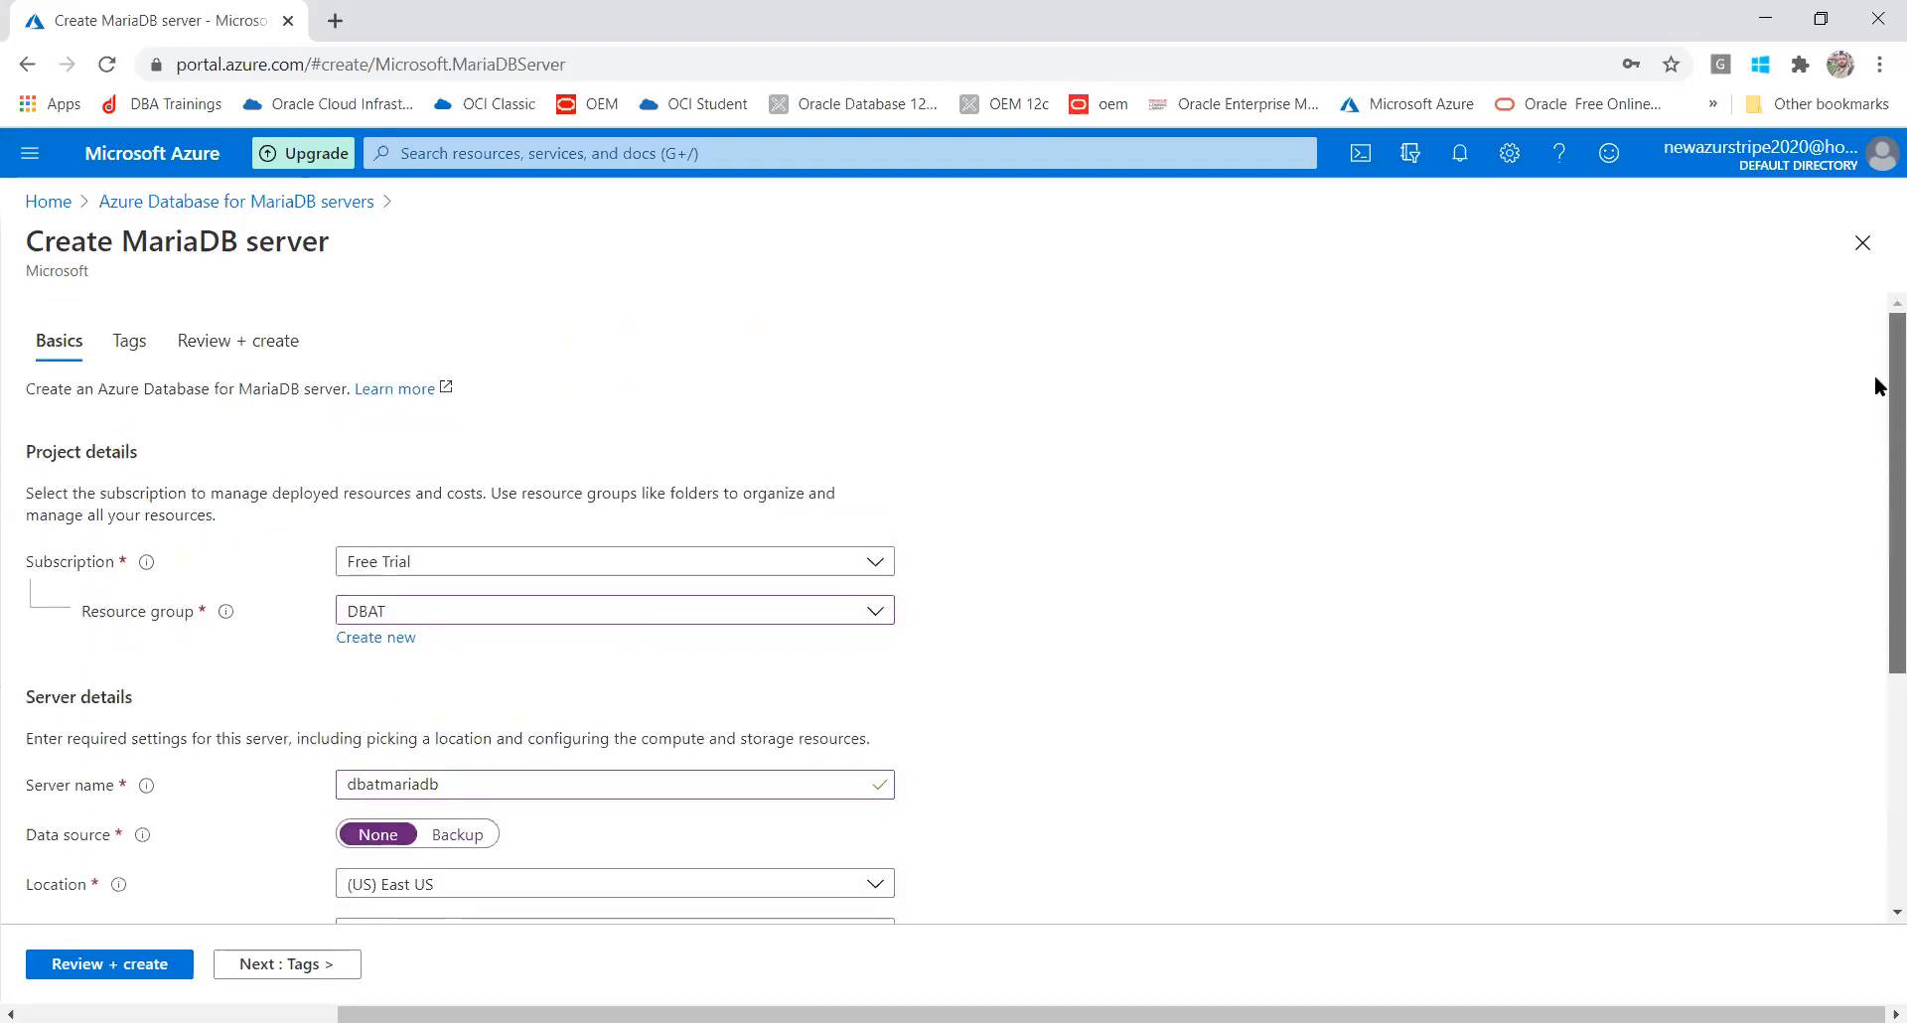
scroll(1765, 790, "down", 5)
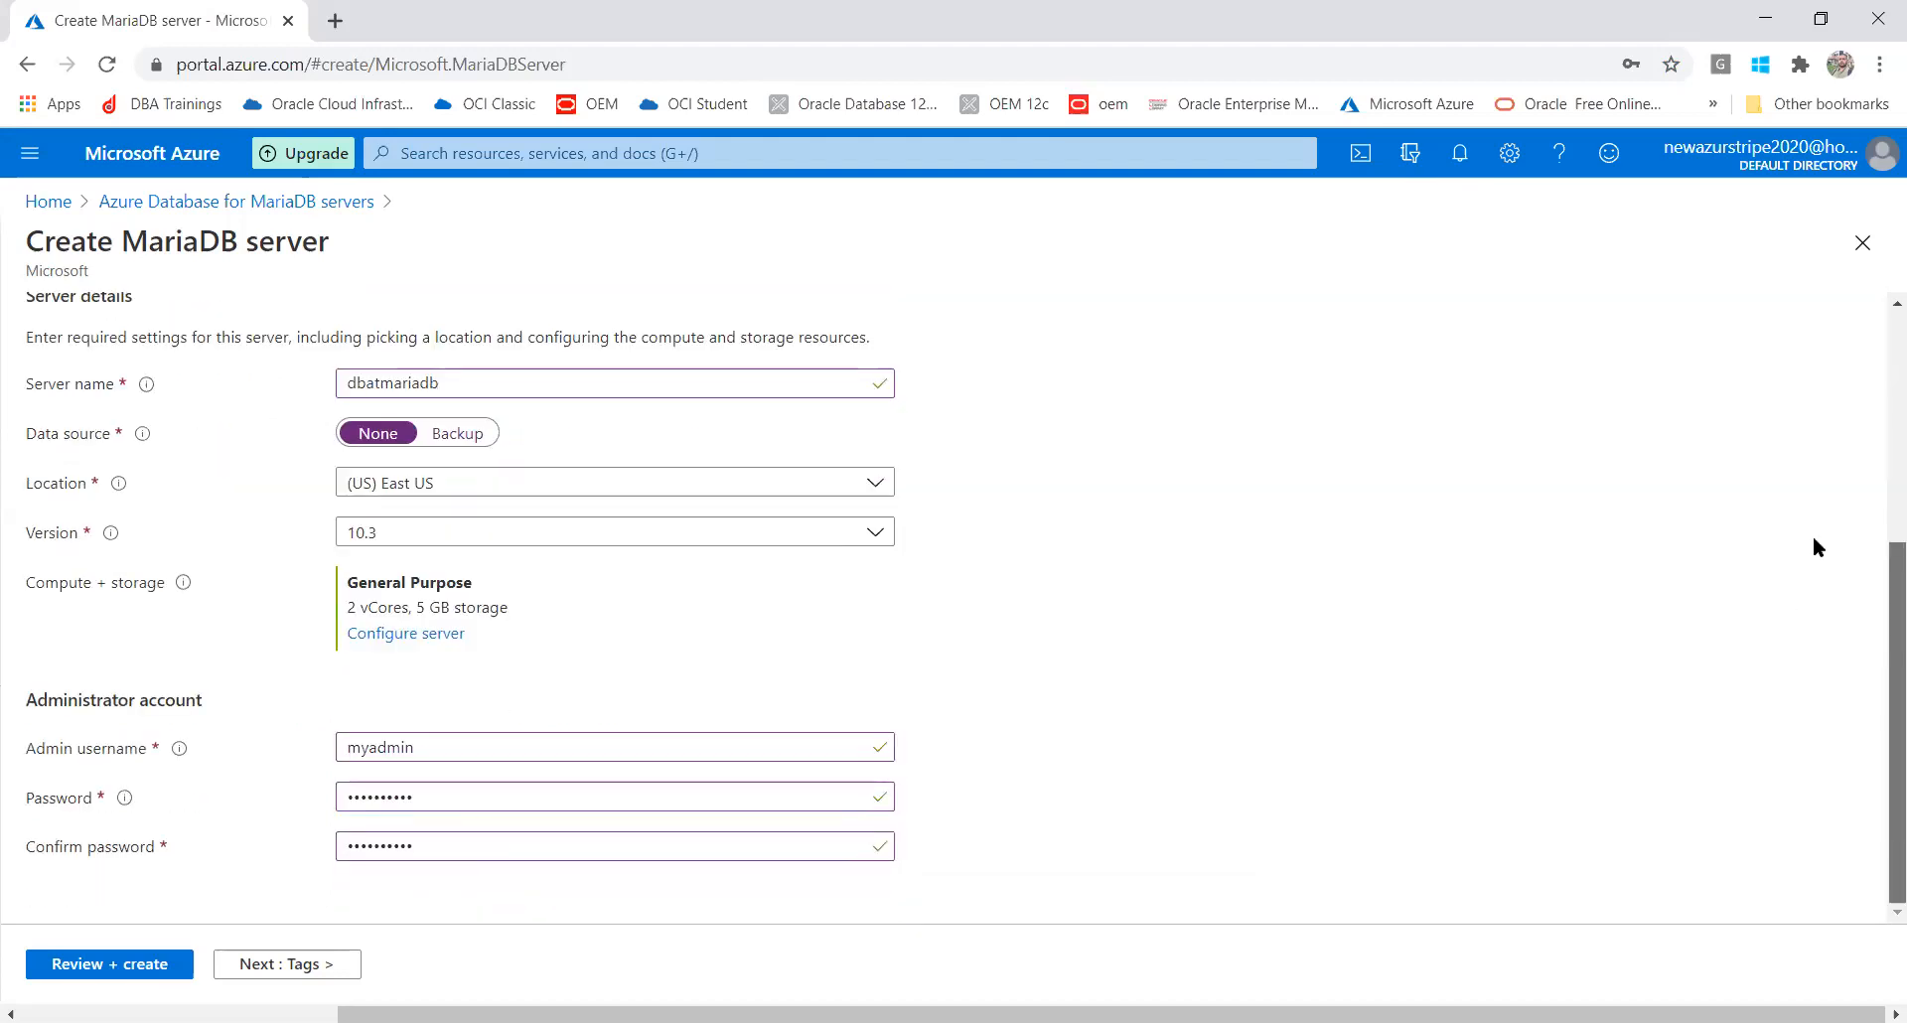
scroll(1809, 373, "up", 5)
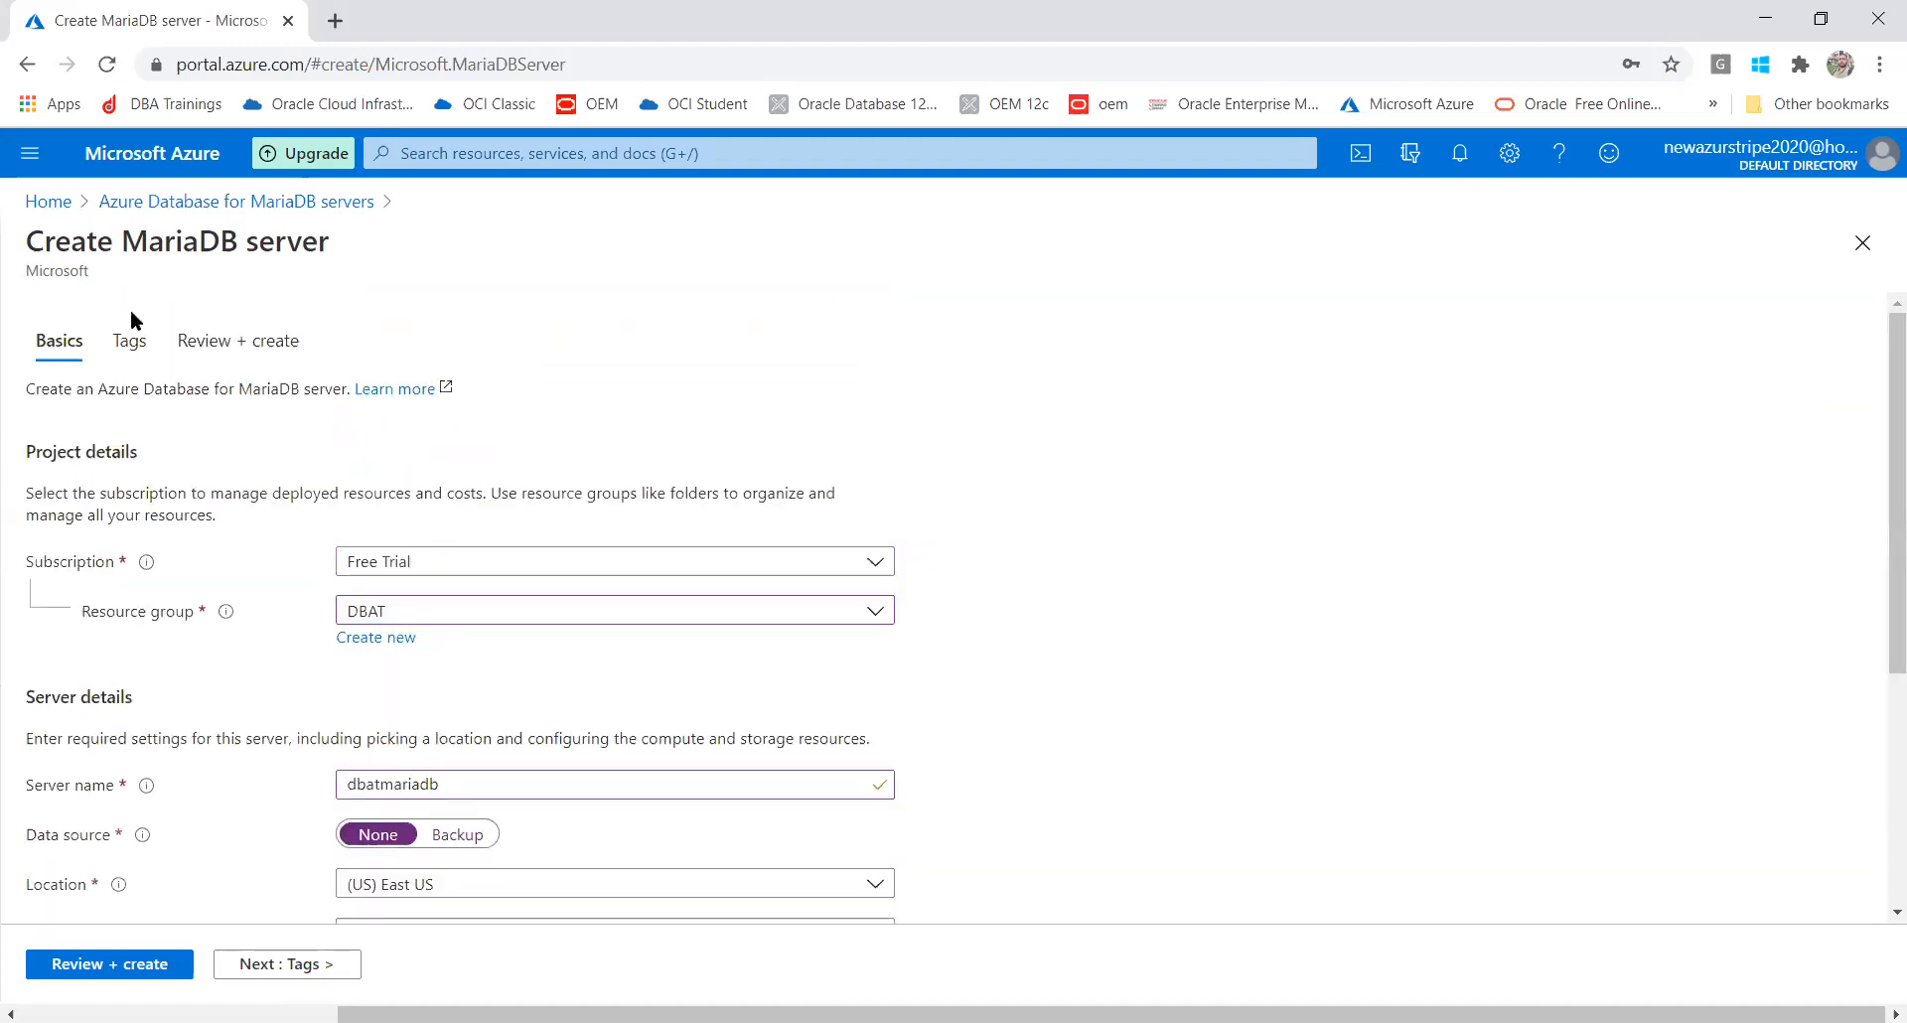
left_click(133, 341)
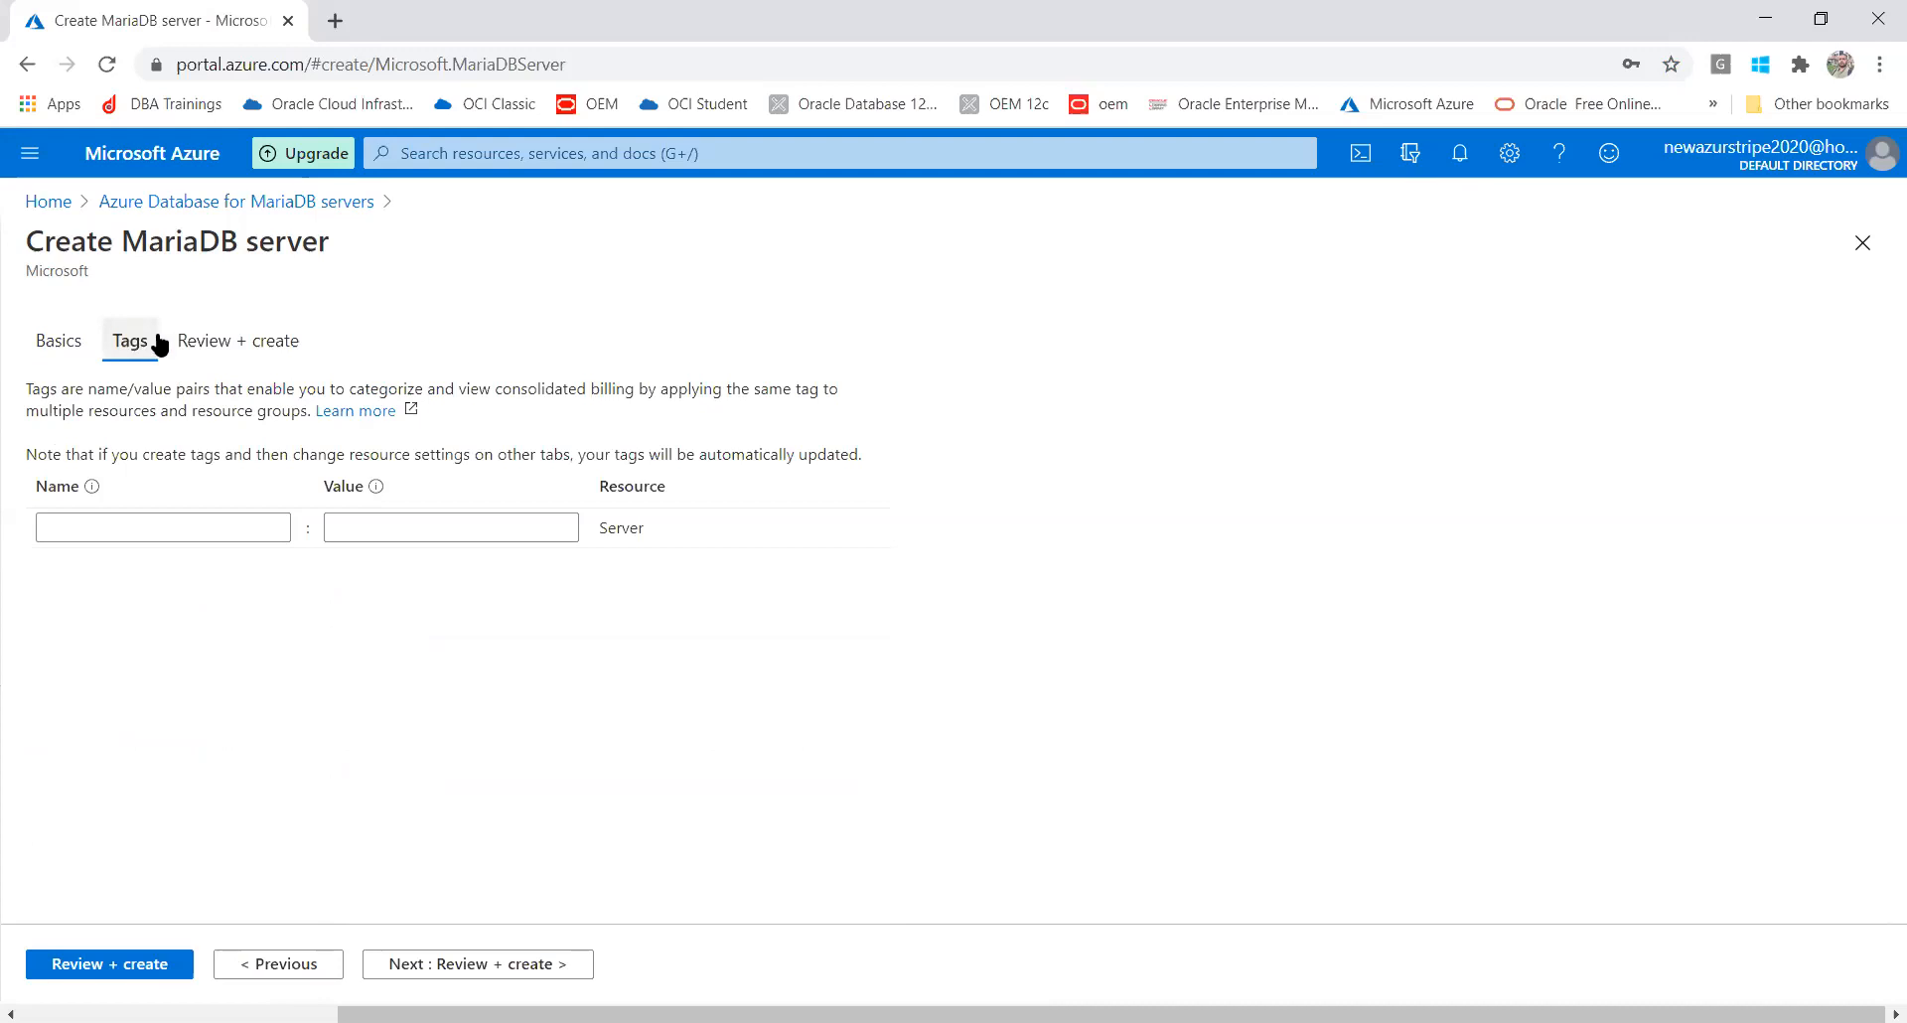
Review the server settings, recheck Basics, and highlight the 8653.52 INR monthly cost estimate
left_click(234, 354)
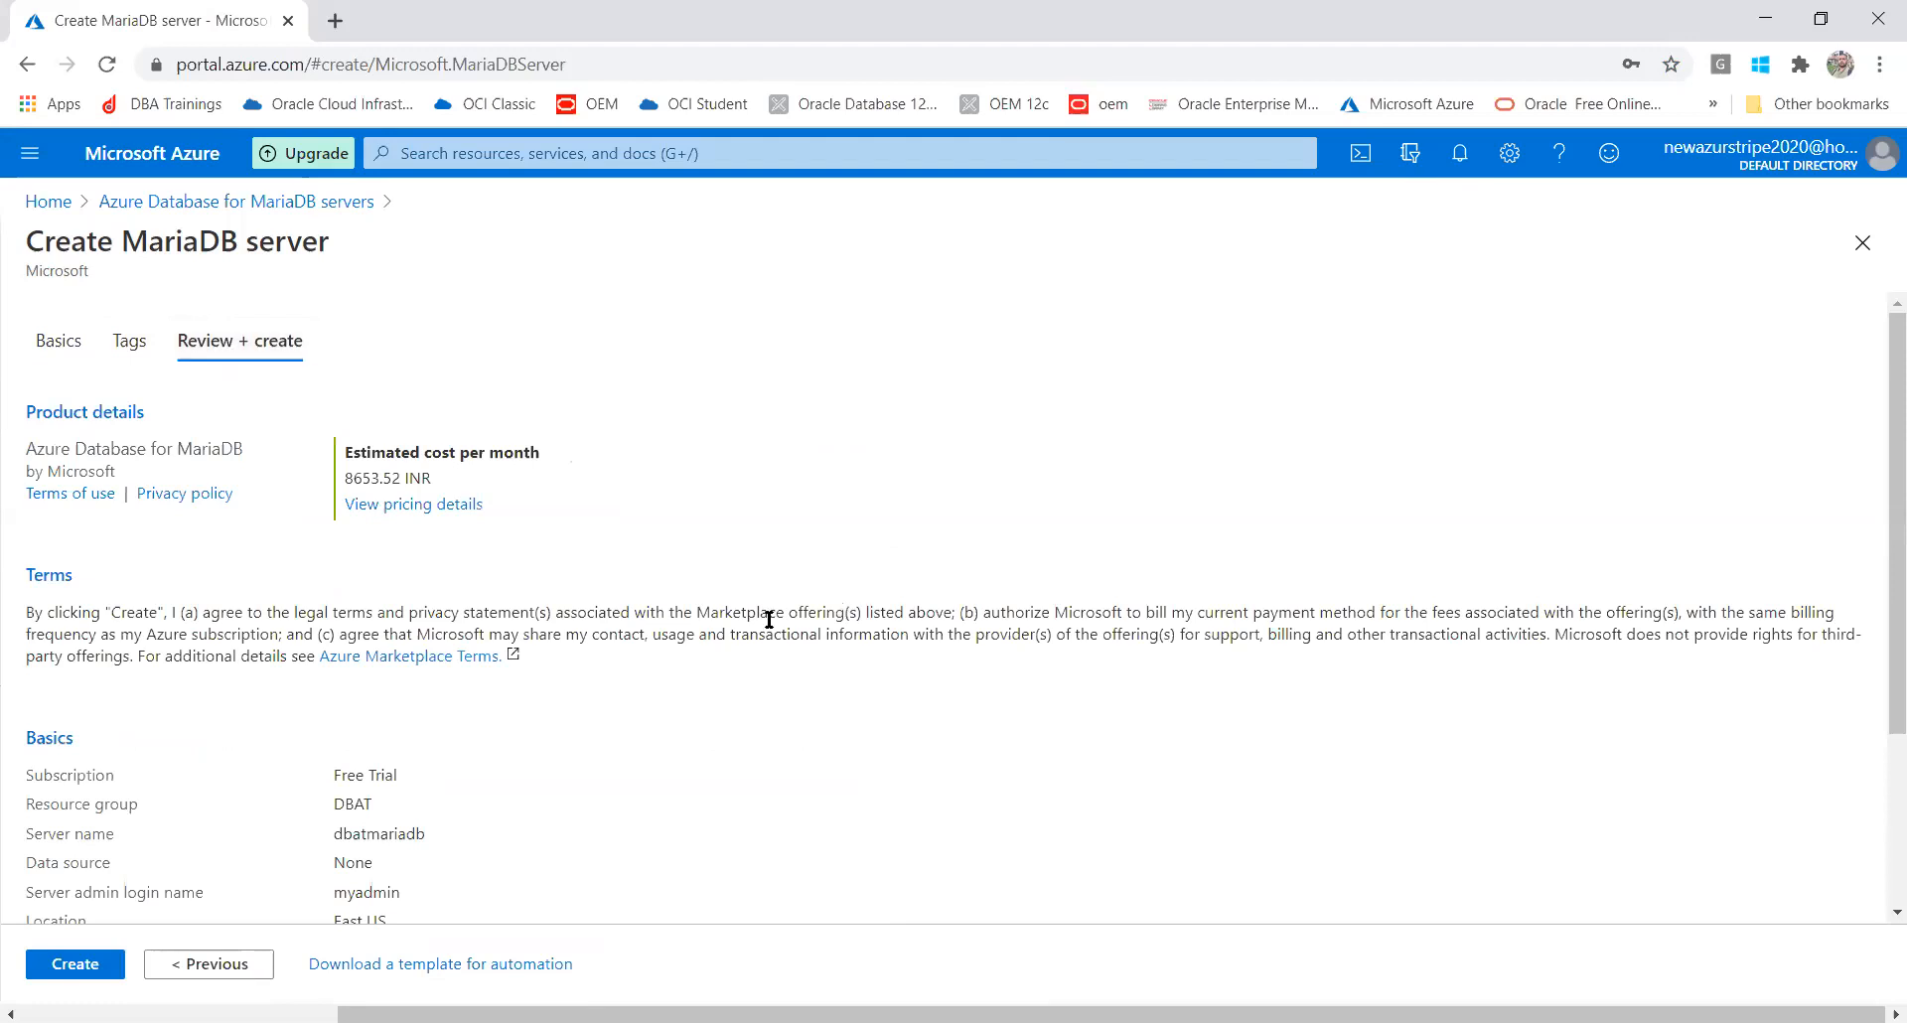
left_click(58, 343)
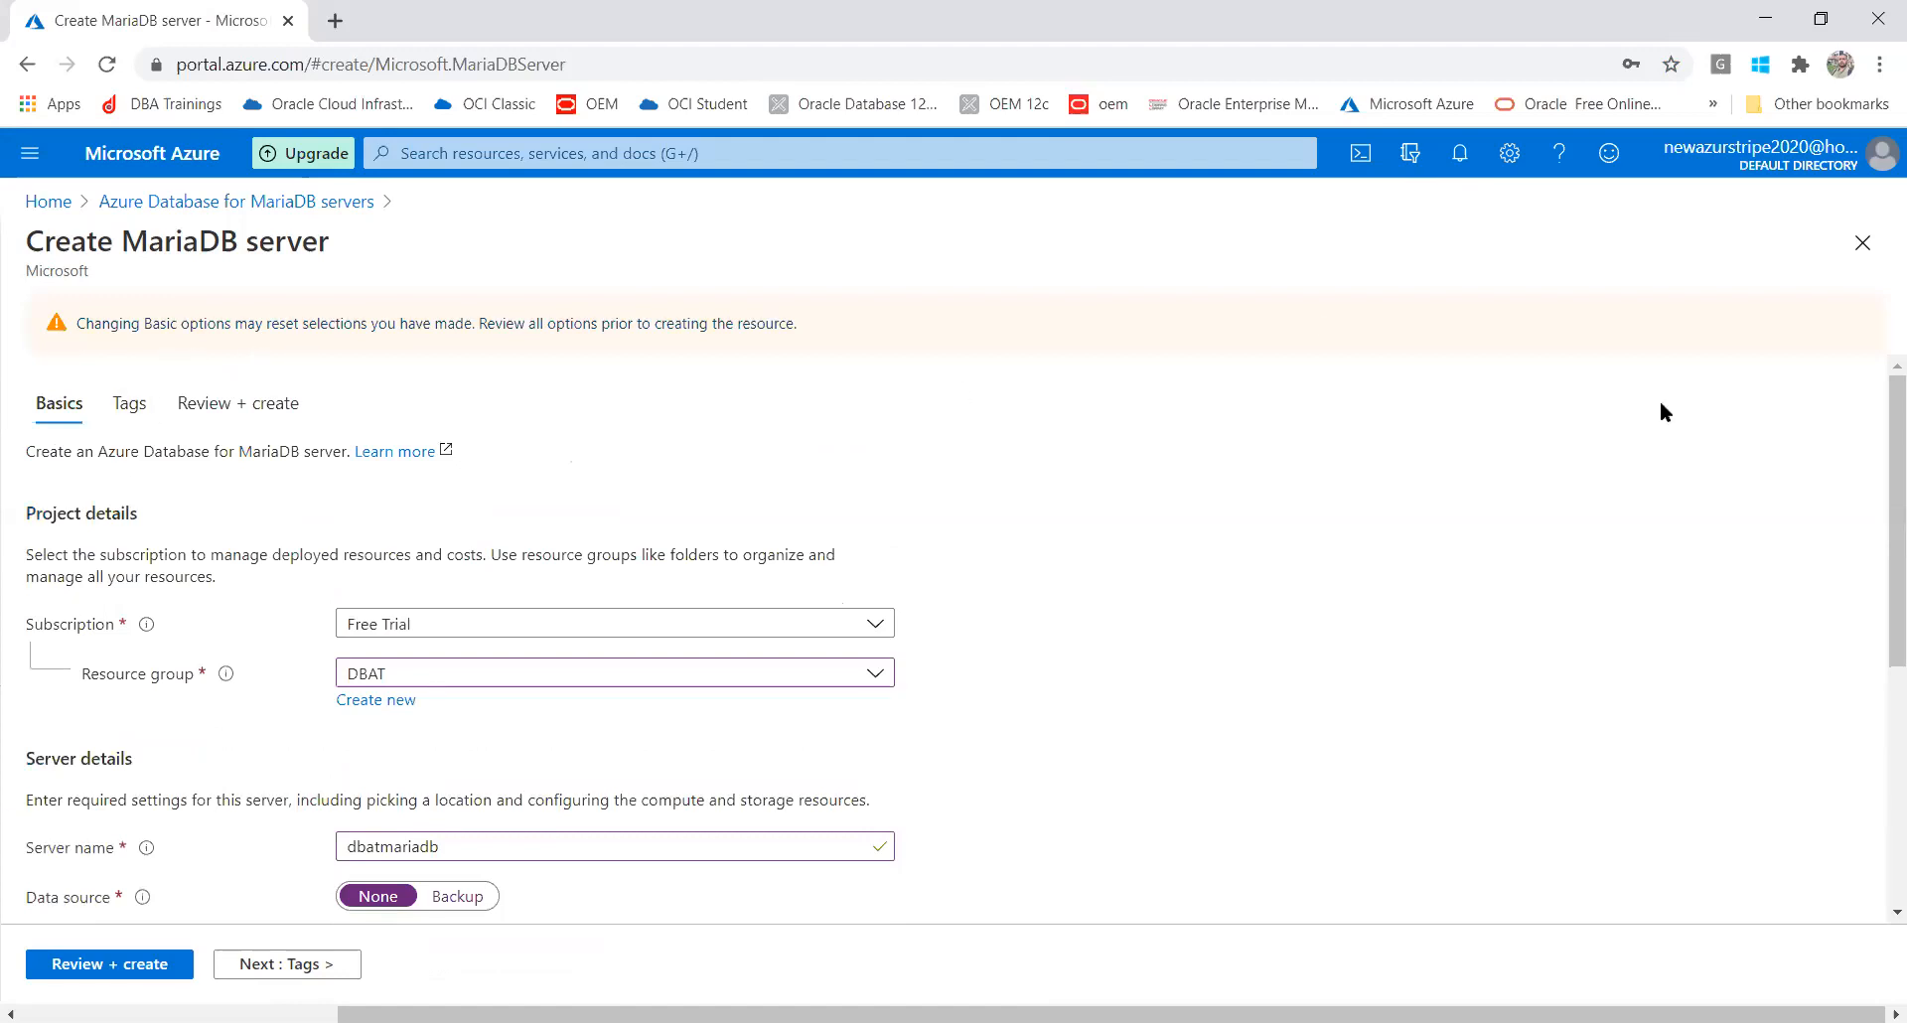
left_click_drag(1880, 387, 1878, 653)
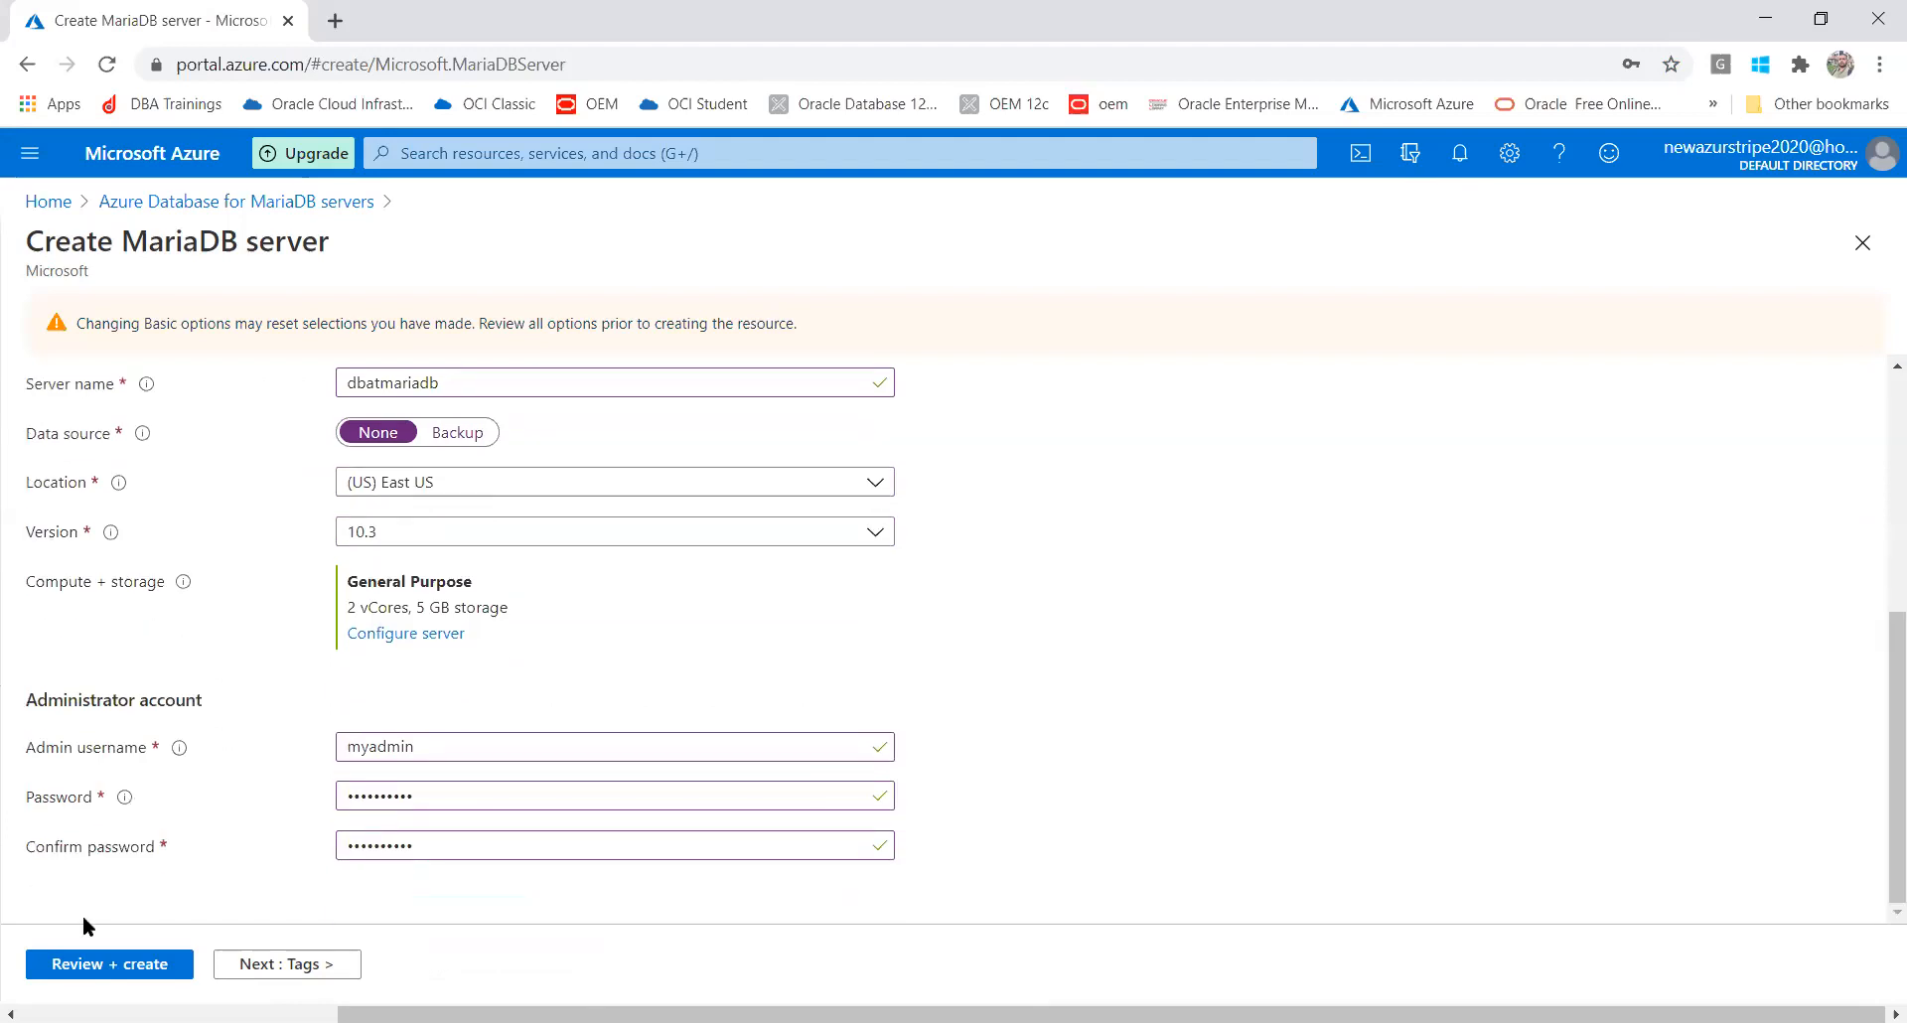
left_click(78, 964)
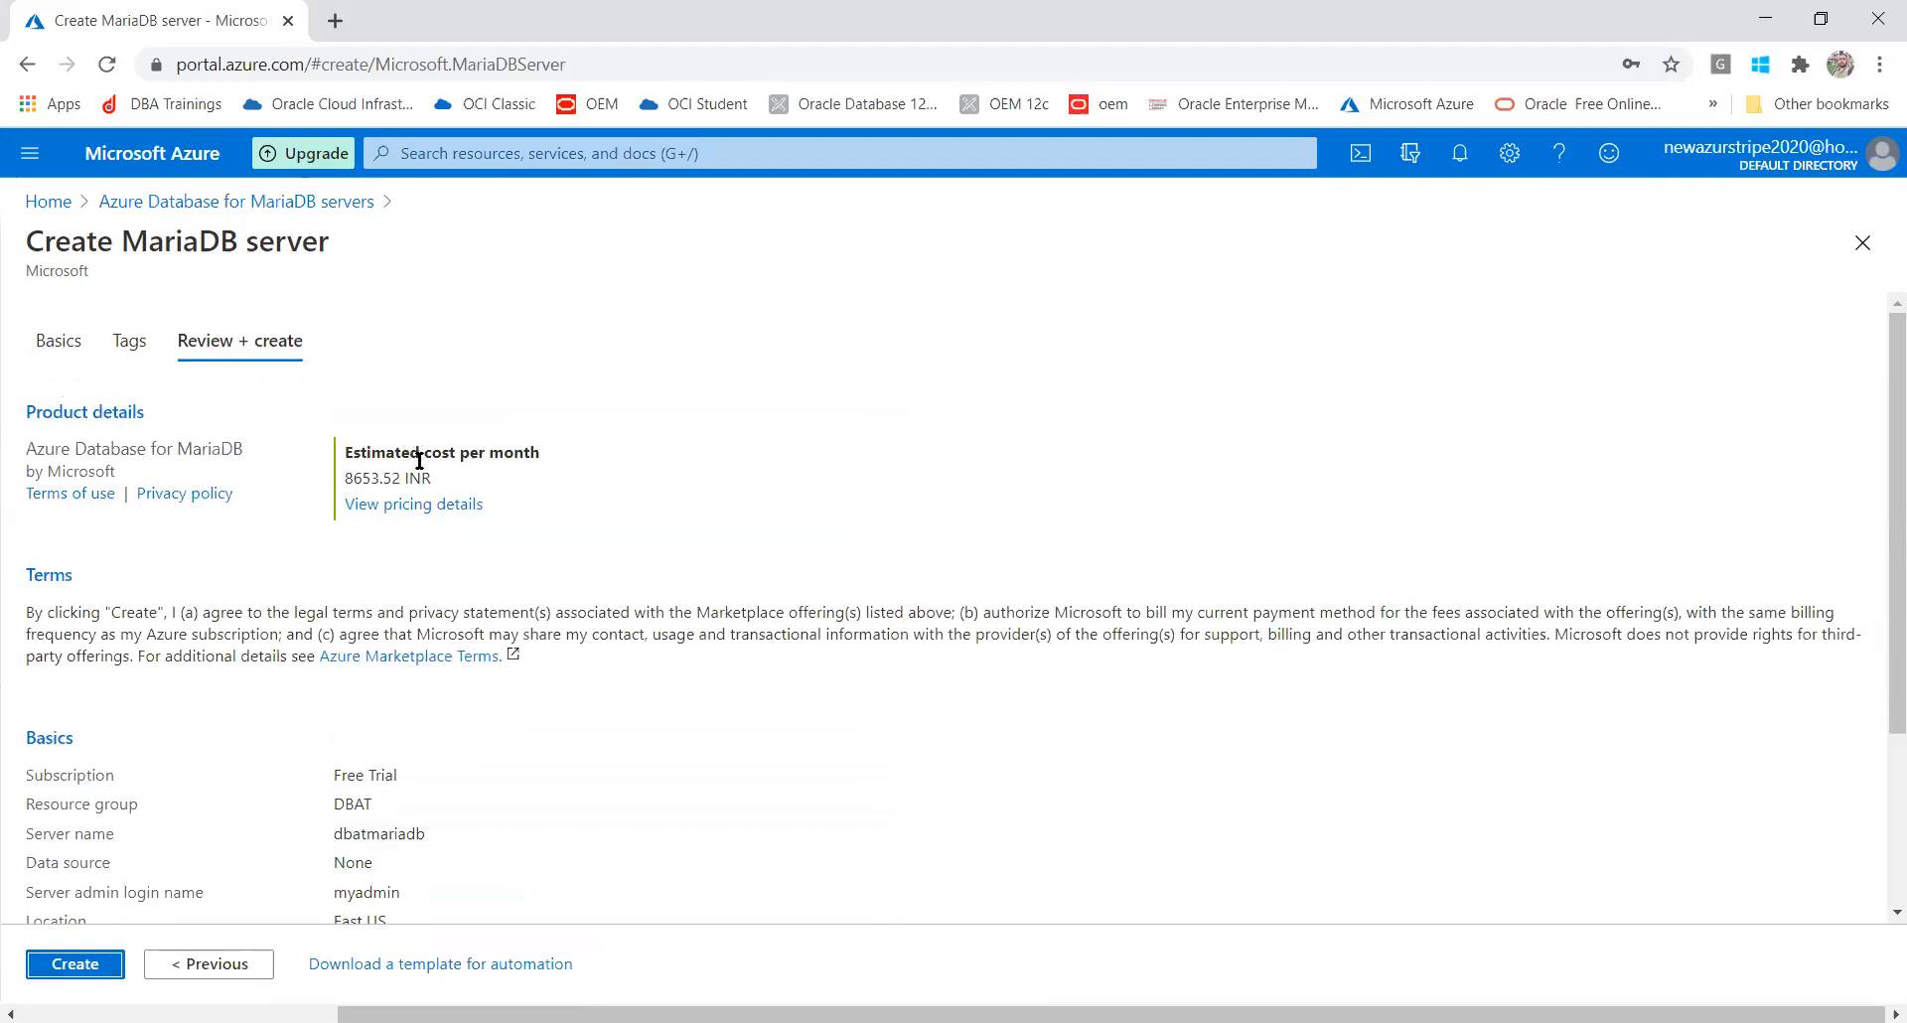
left_click_drag(438, 469, 341, 487)
Create the dbatmariadb MariaDB server to start its deployment
left_click(44, 969)
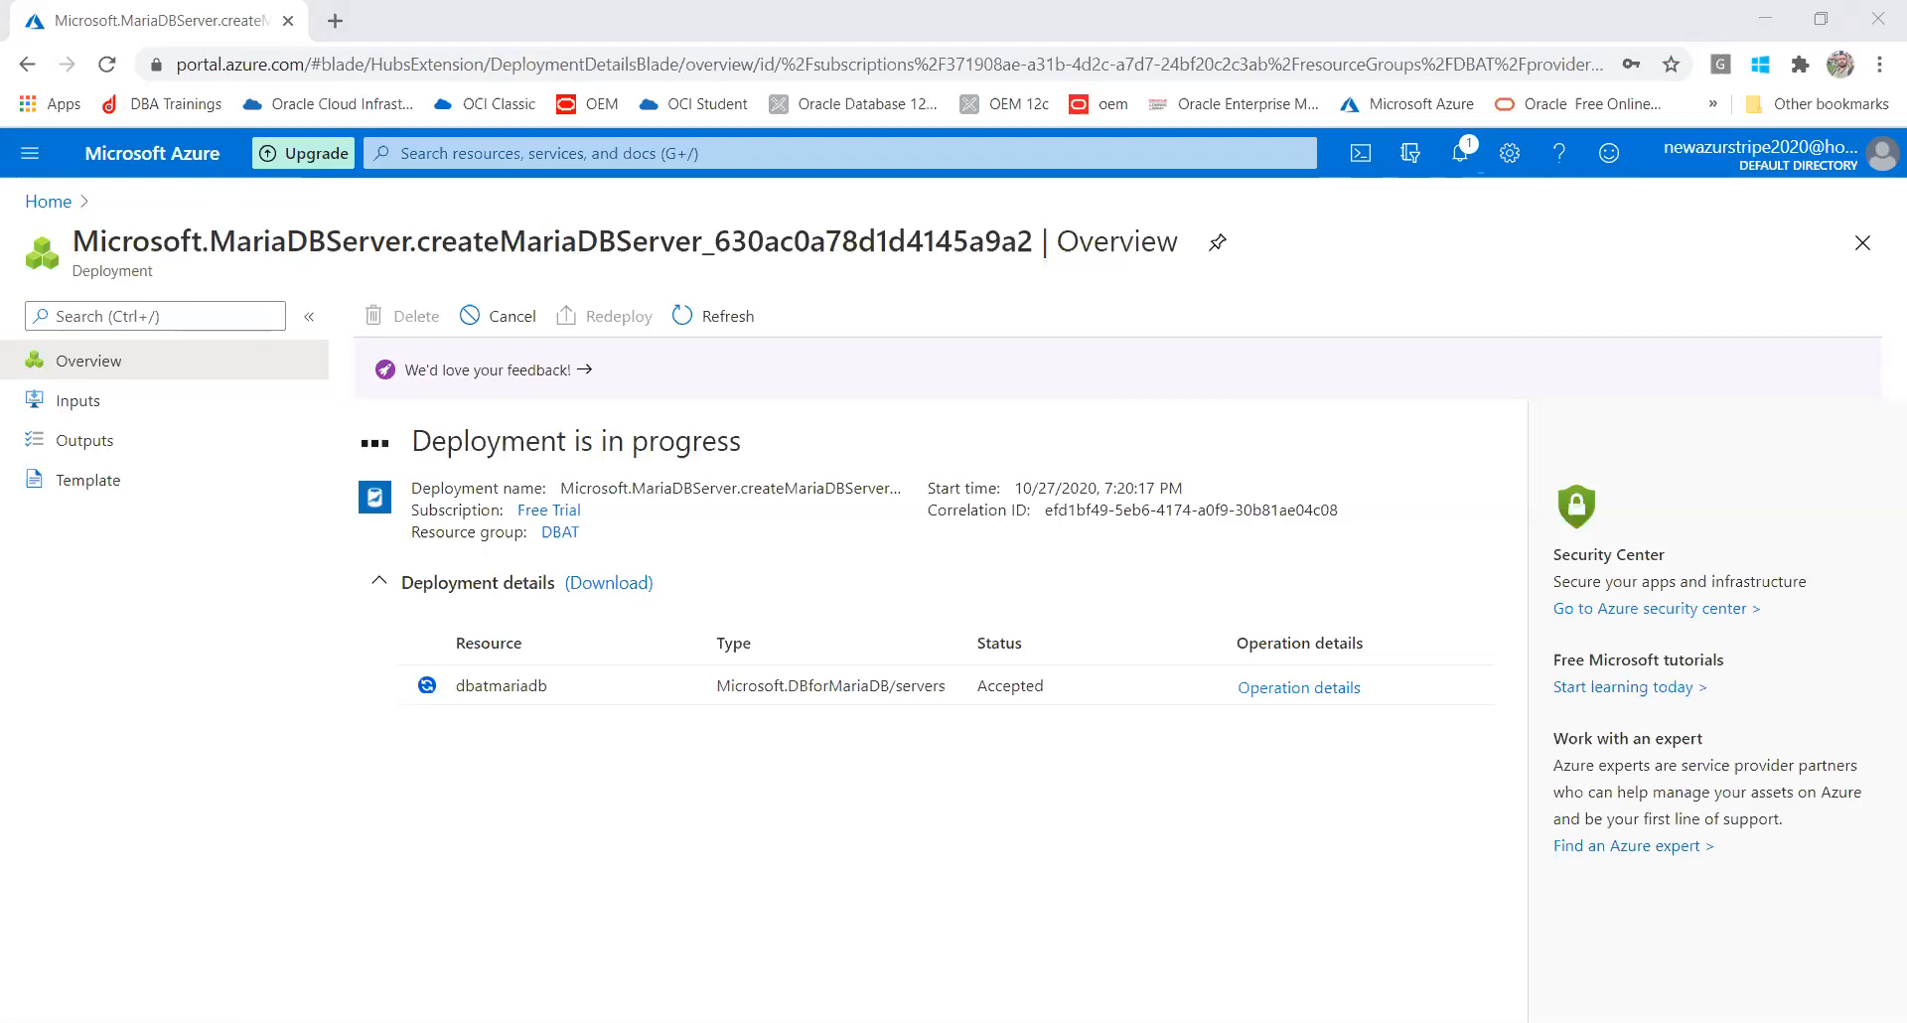
Switch briefly to the VirtualBox VM, then back to the finished Azure deployment page
key("alt+Tab")
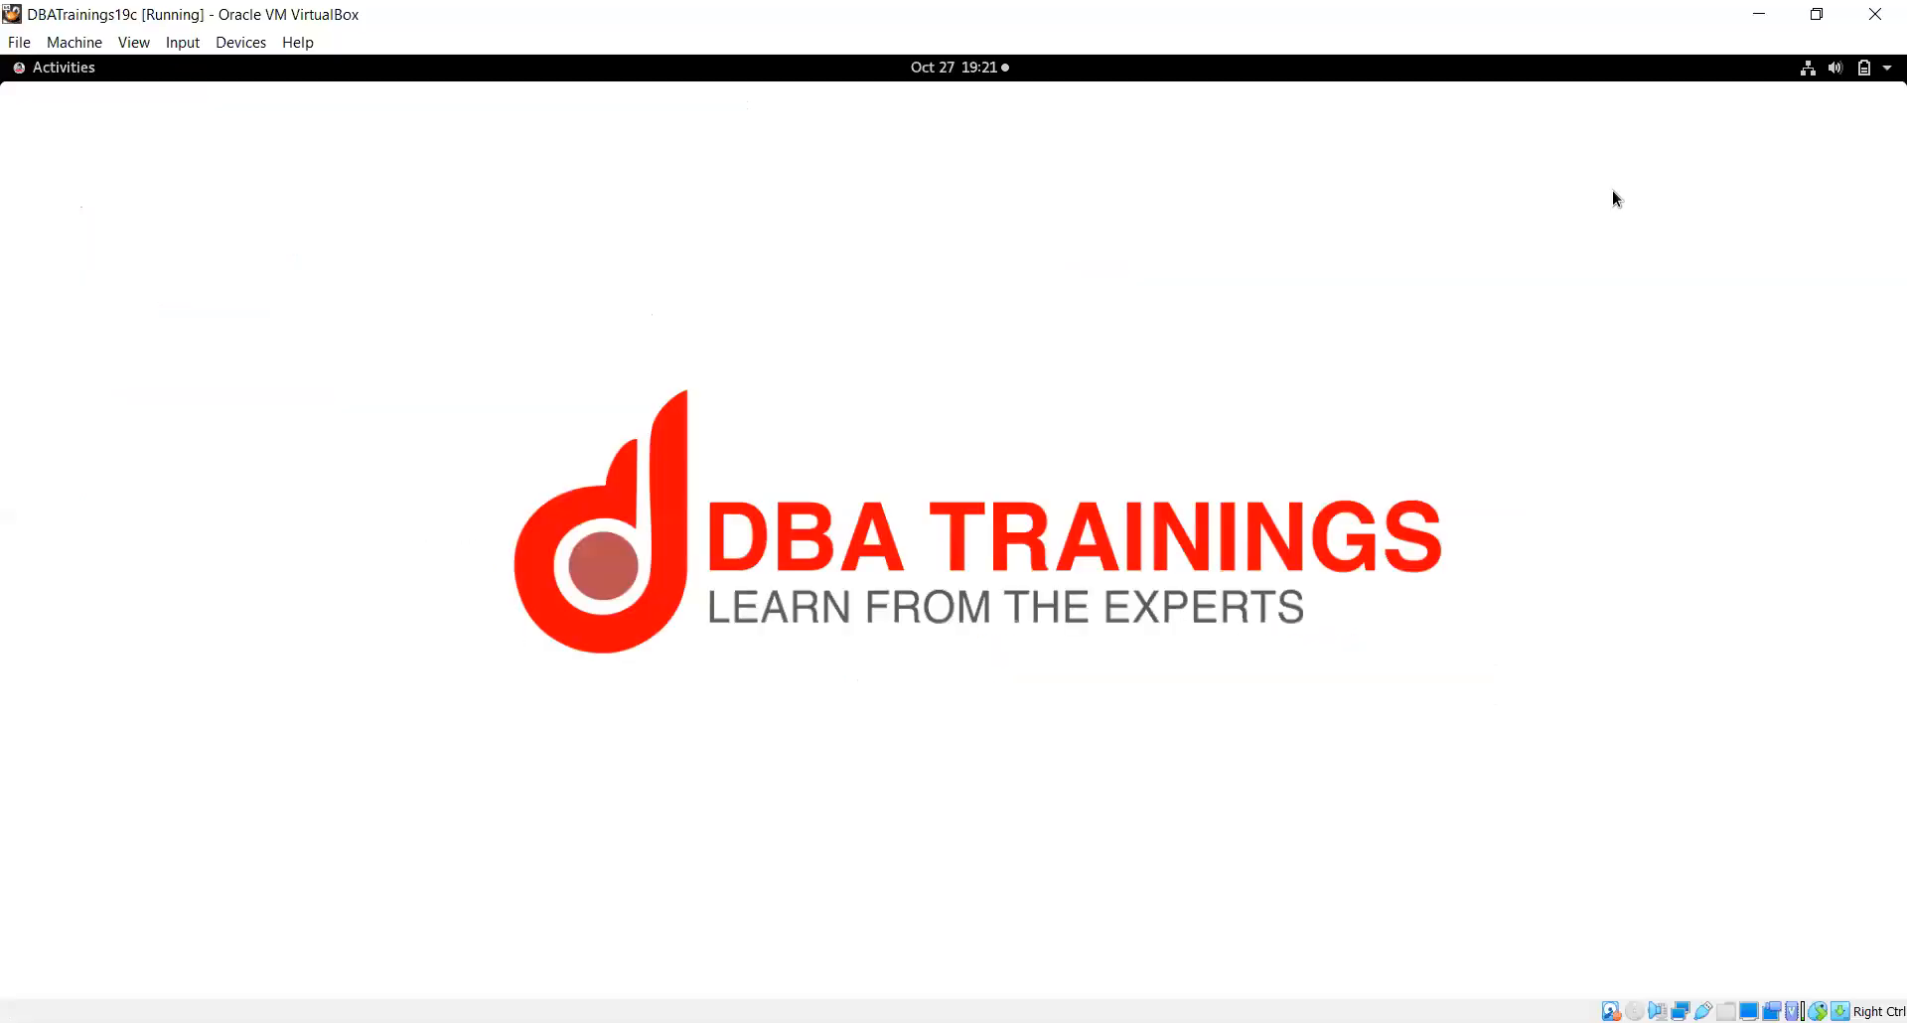
key("alt+Tab")
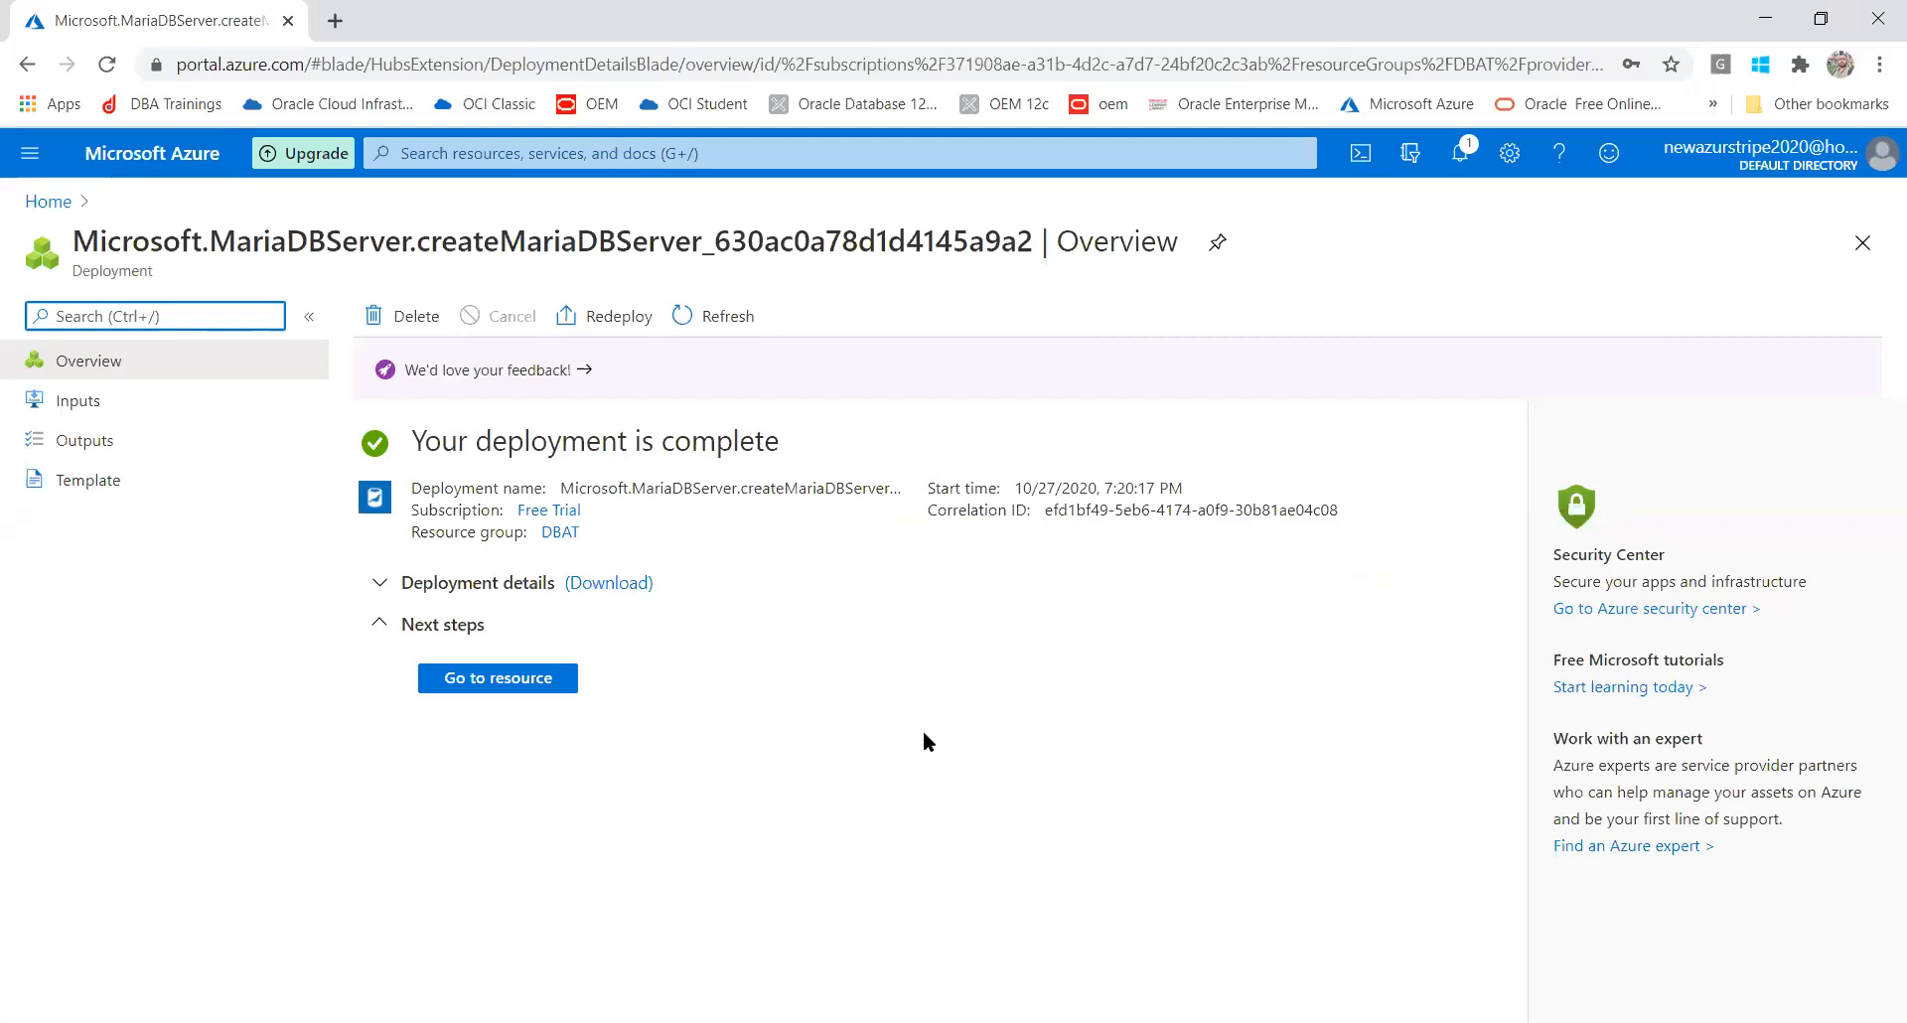
Go to the new dbatmariadb server's overview page
left_click(511, 691)
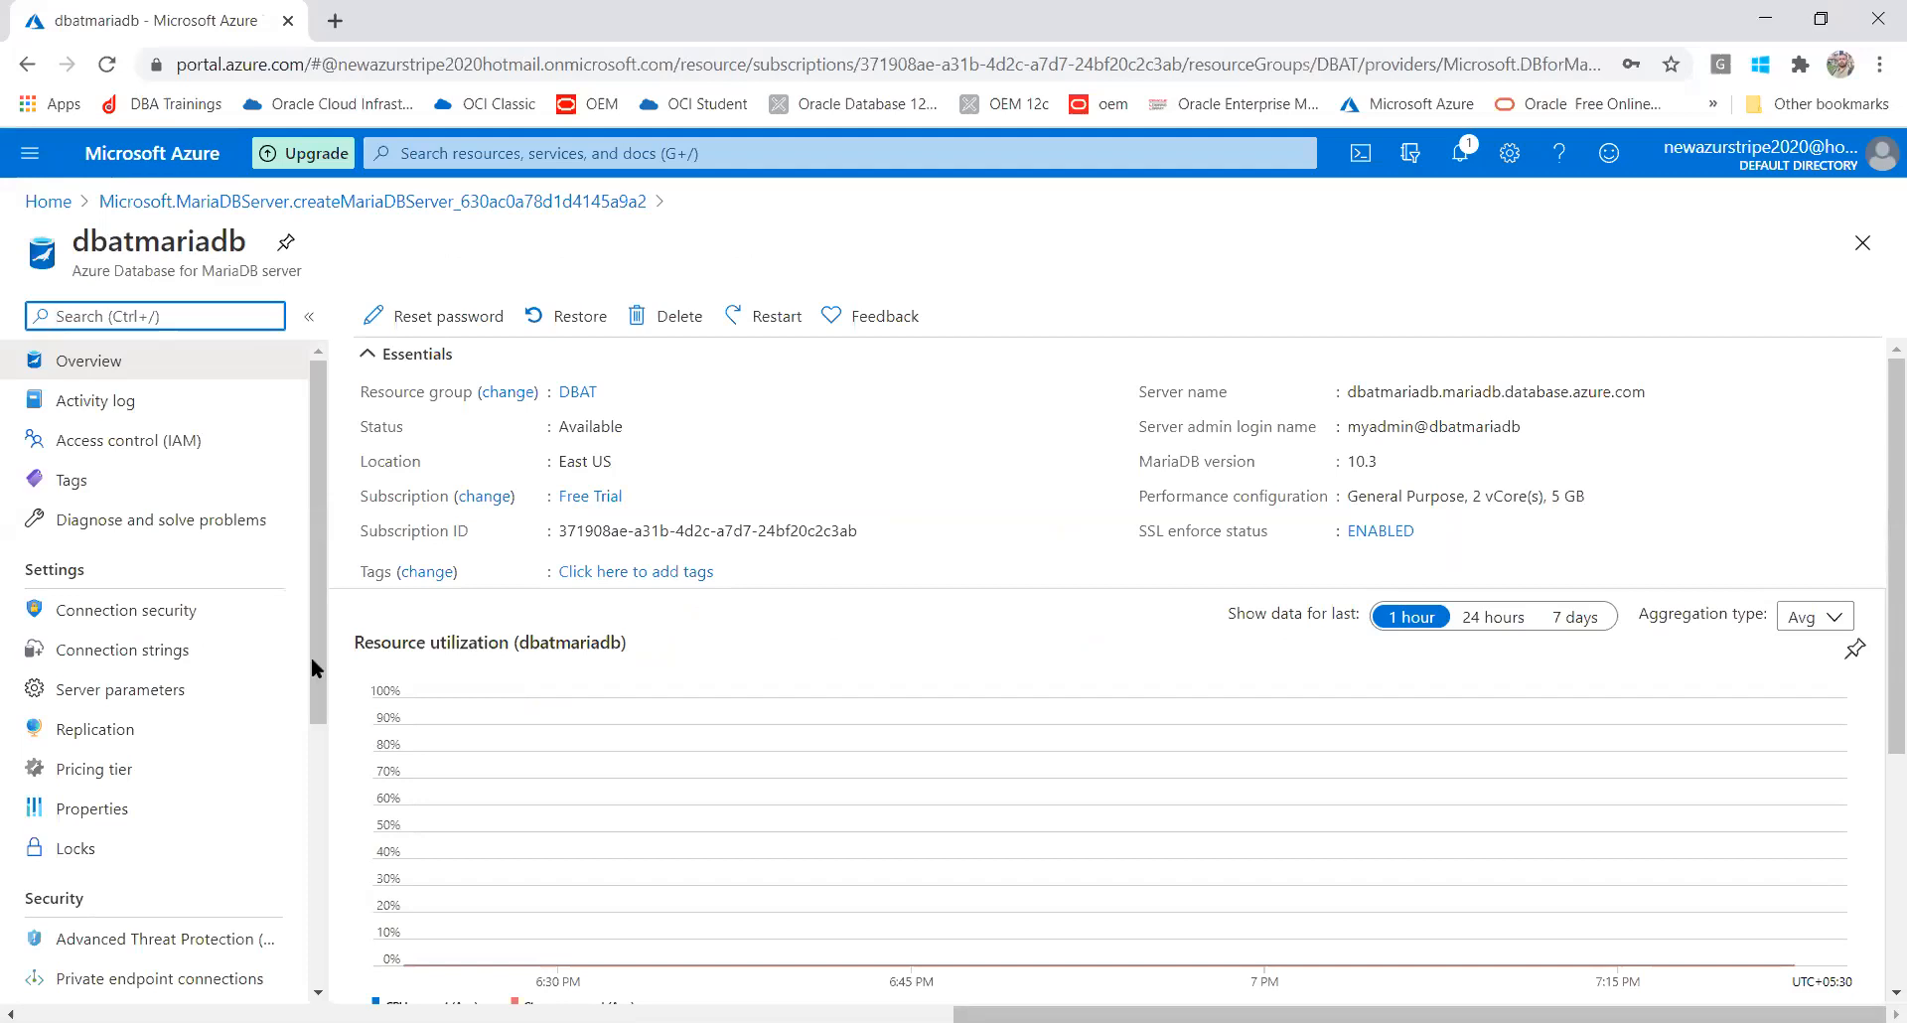
Add firewall rules for the current client IP and 0.0.0.0–255.255.255.255, save, and return to Overview
left_click(178, 617)
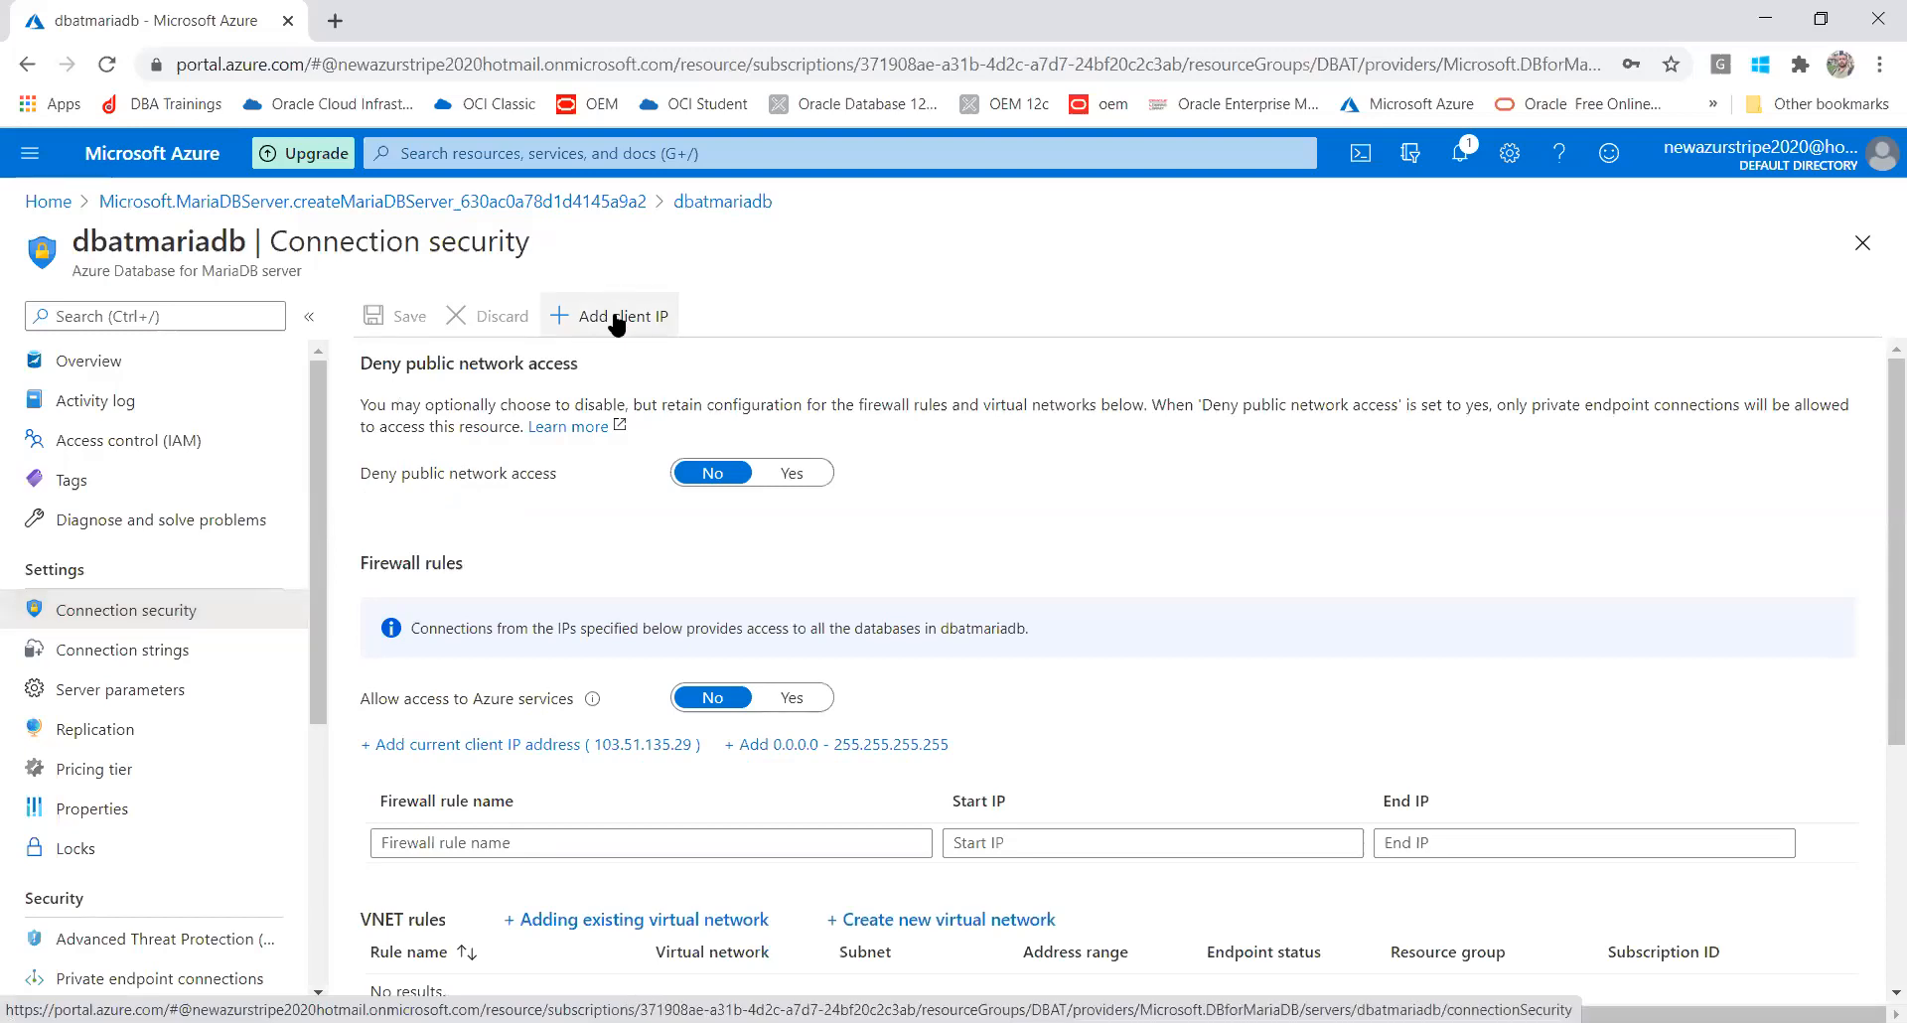
left_click(476, 747)
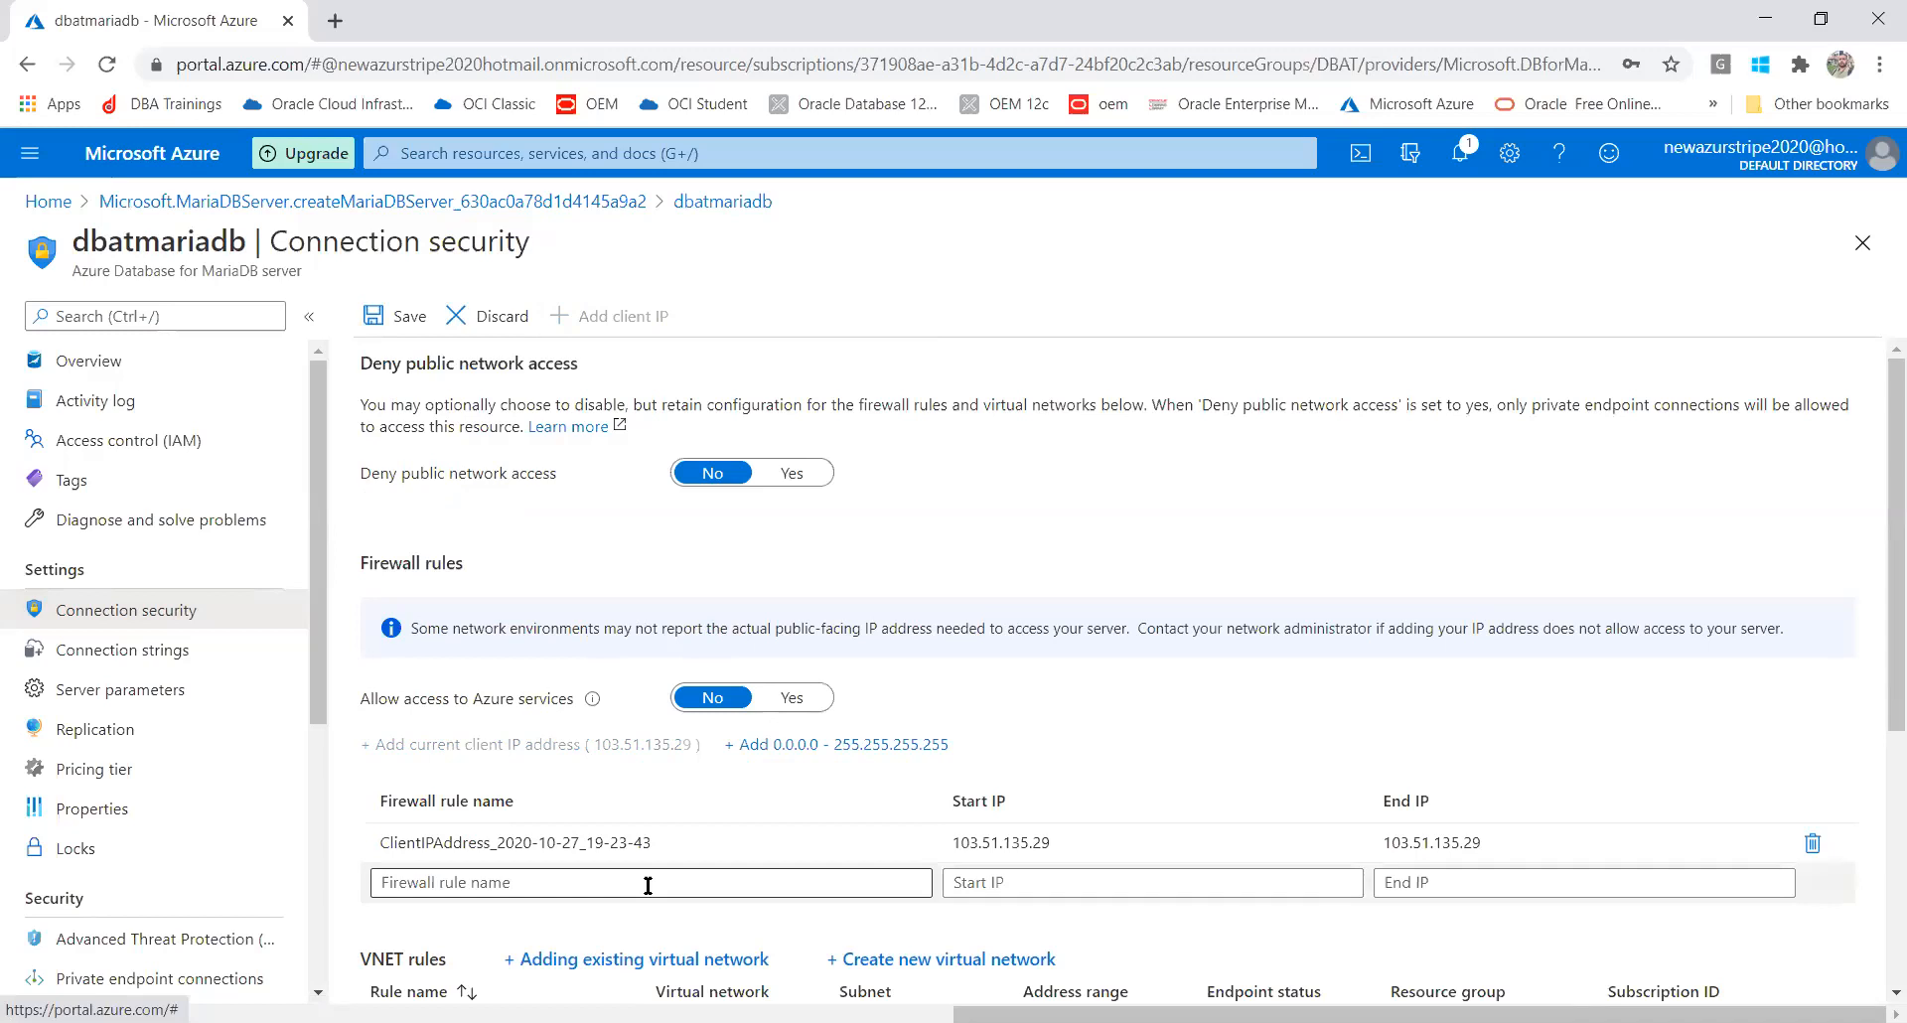
left_click(748, 745)
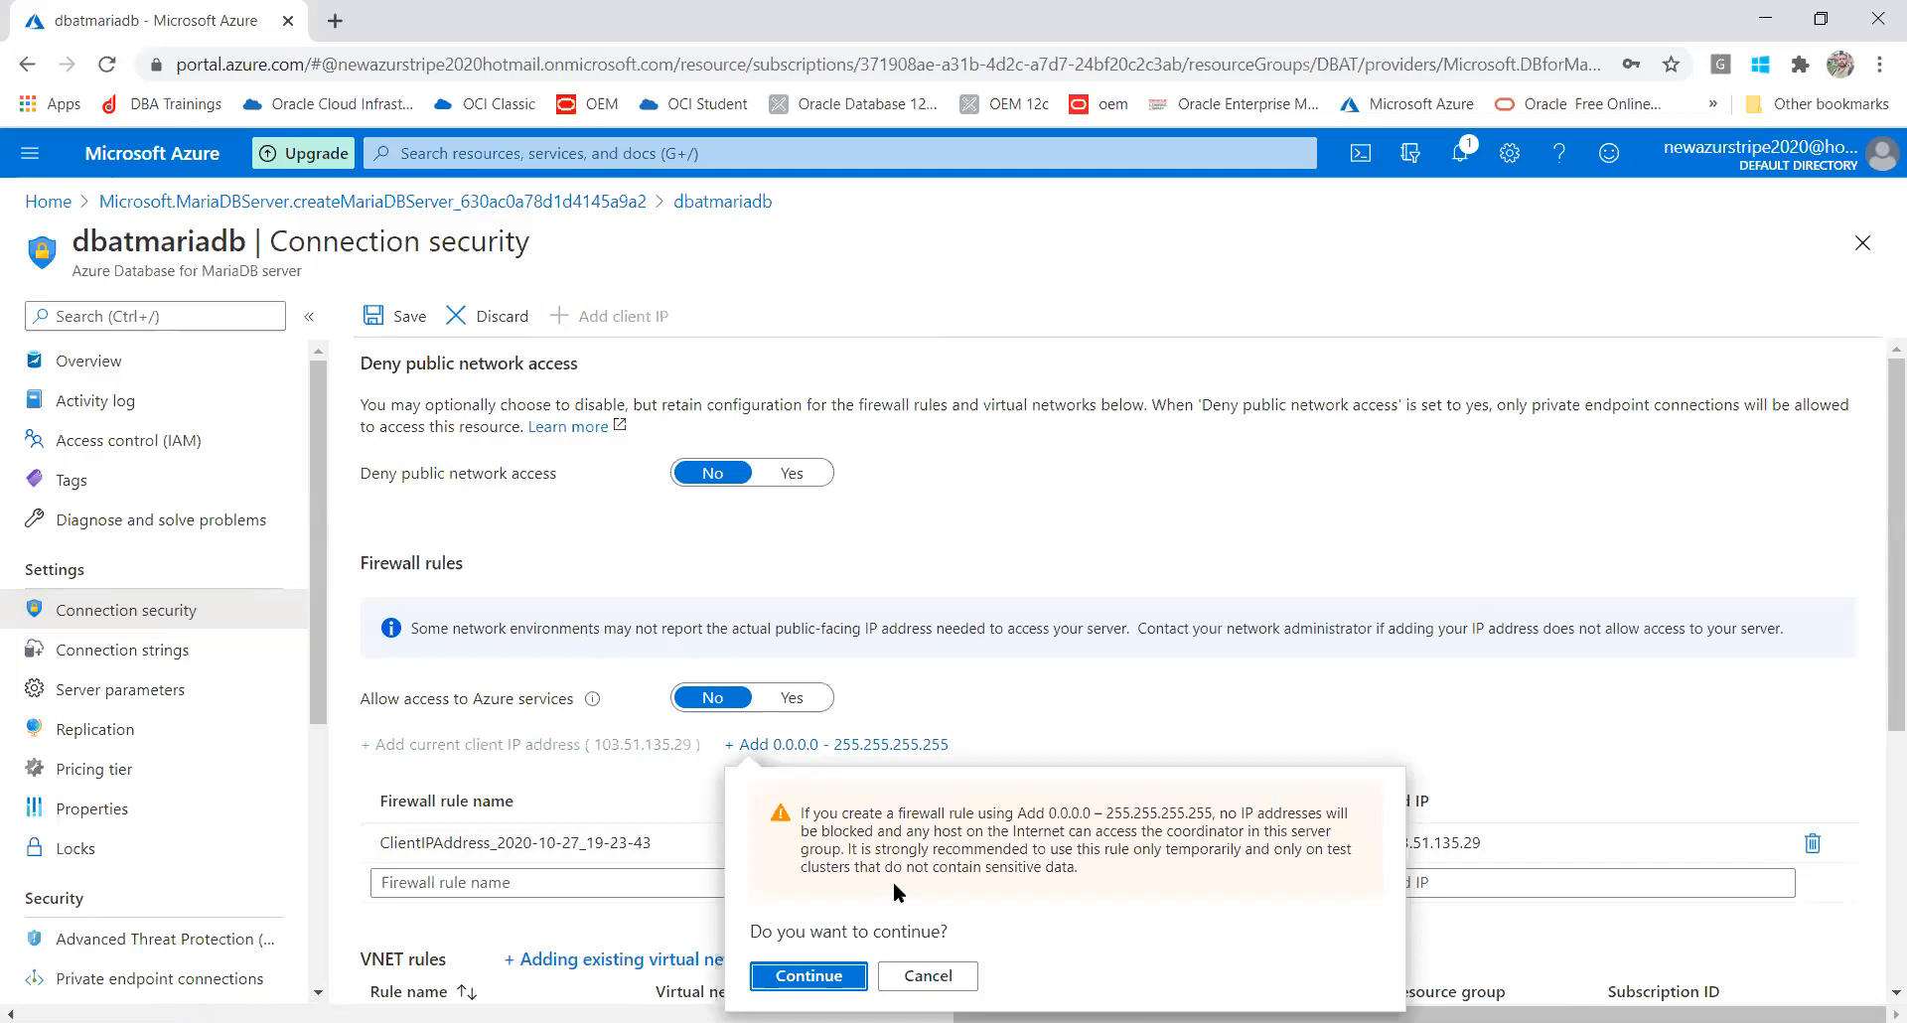
left_click(810, 976)
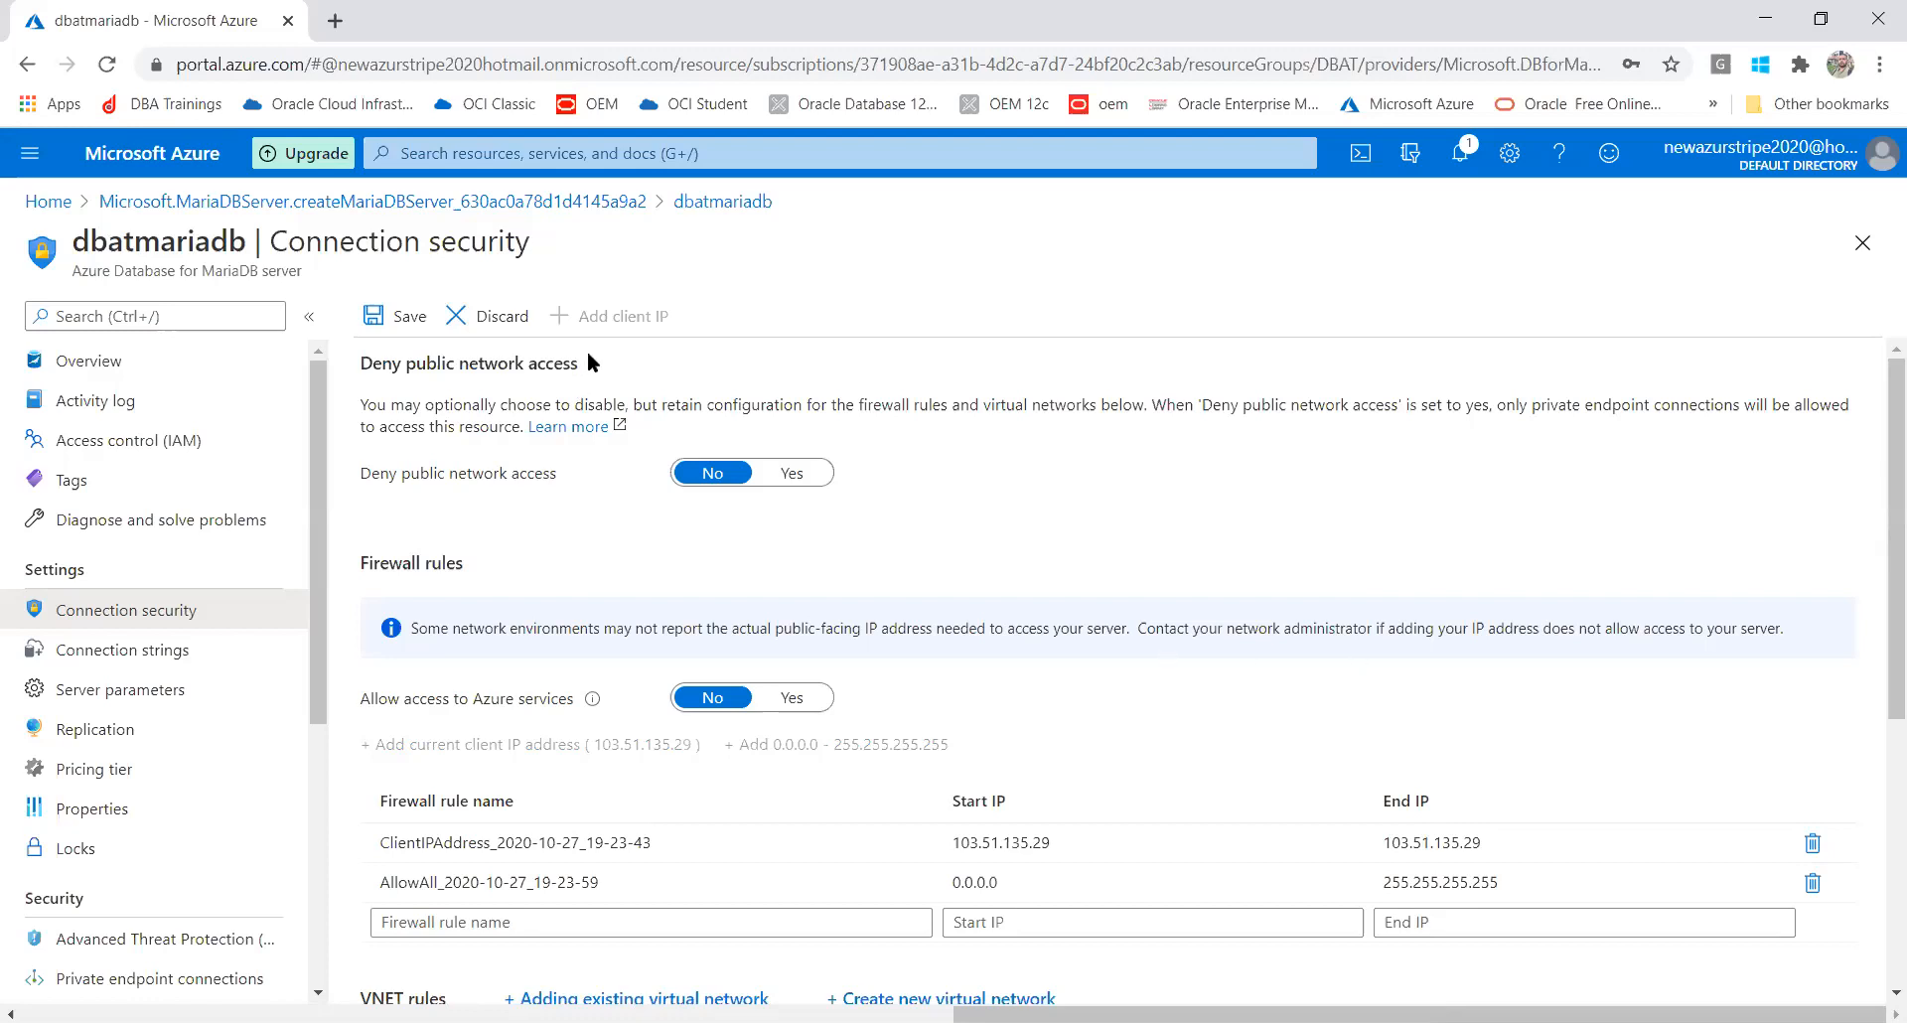
left_click(371, 318)
left_click(103, 363)
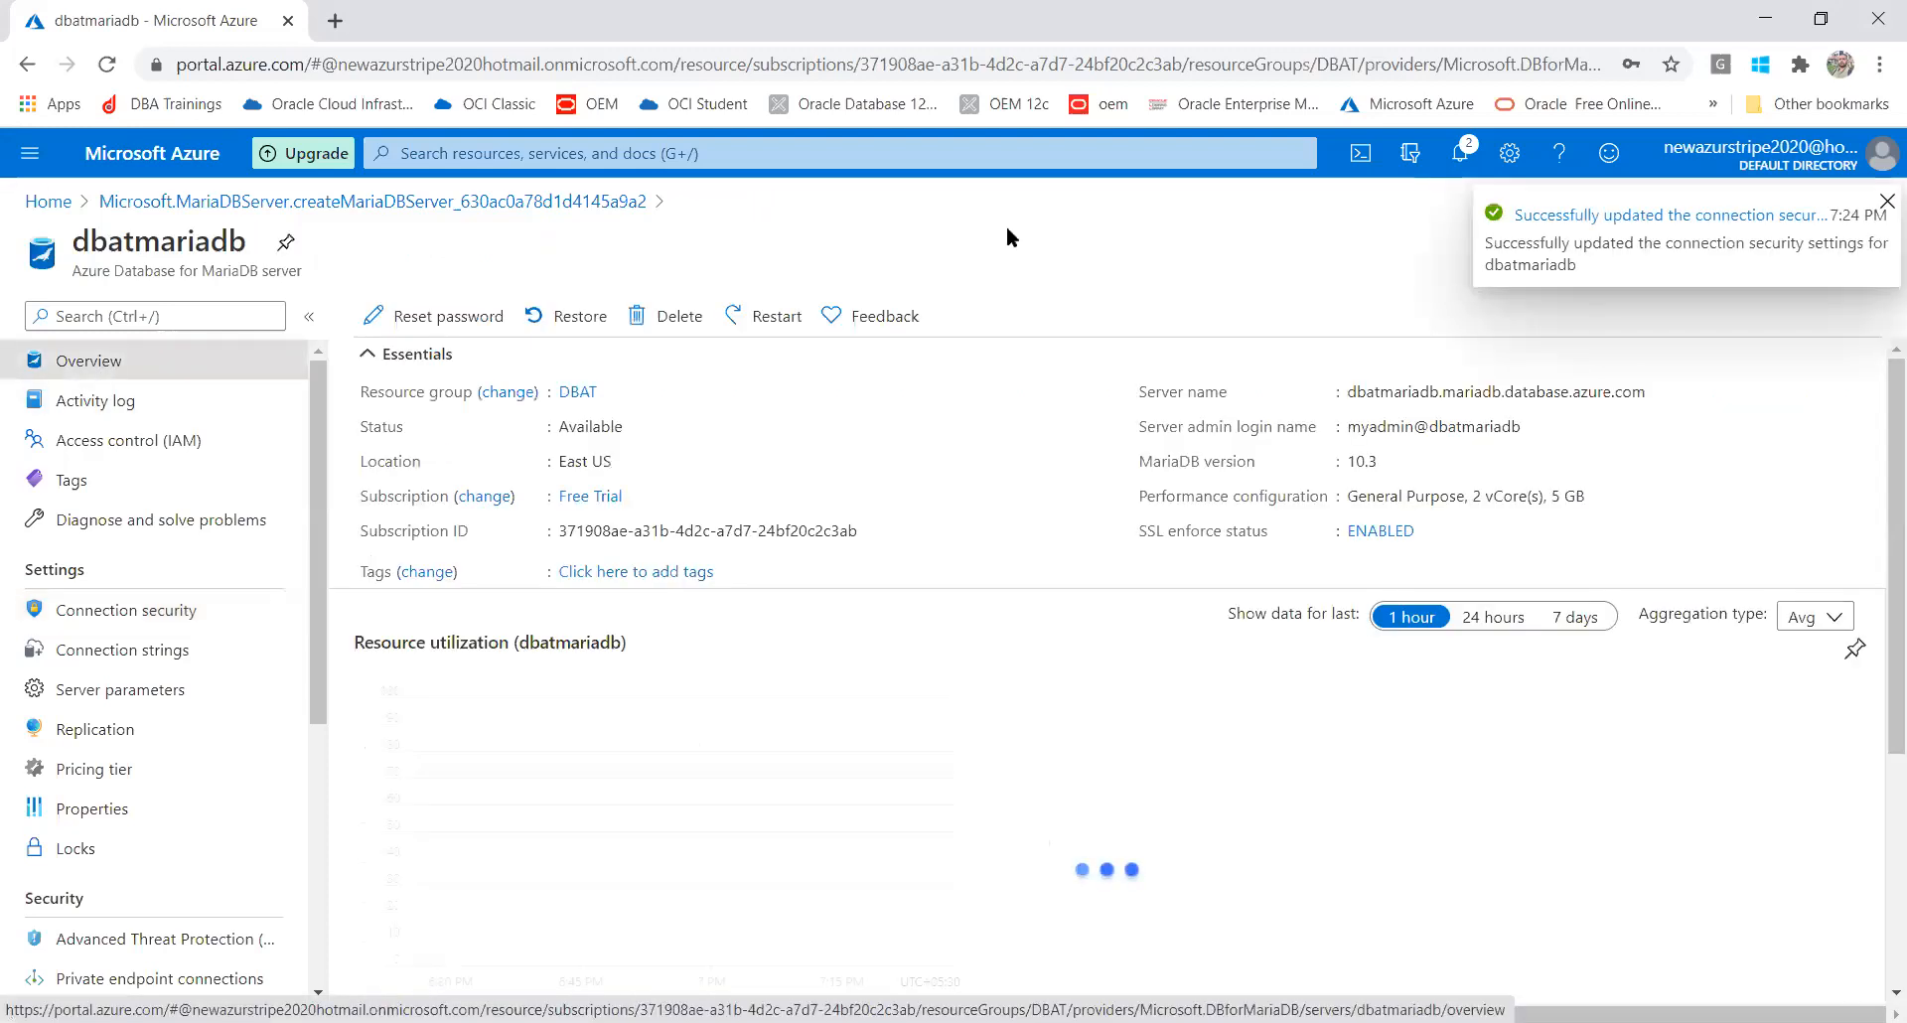
Copy dbatmariadb's server name and admin login name while switching to the VM
left_click(1659, 394)
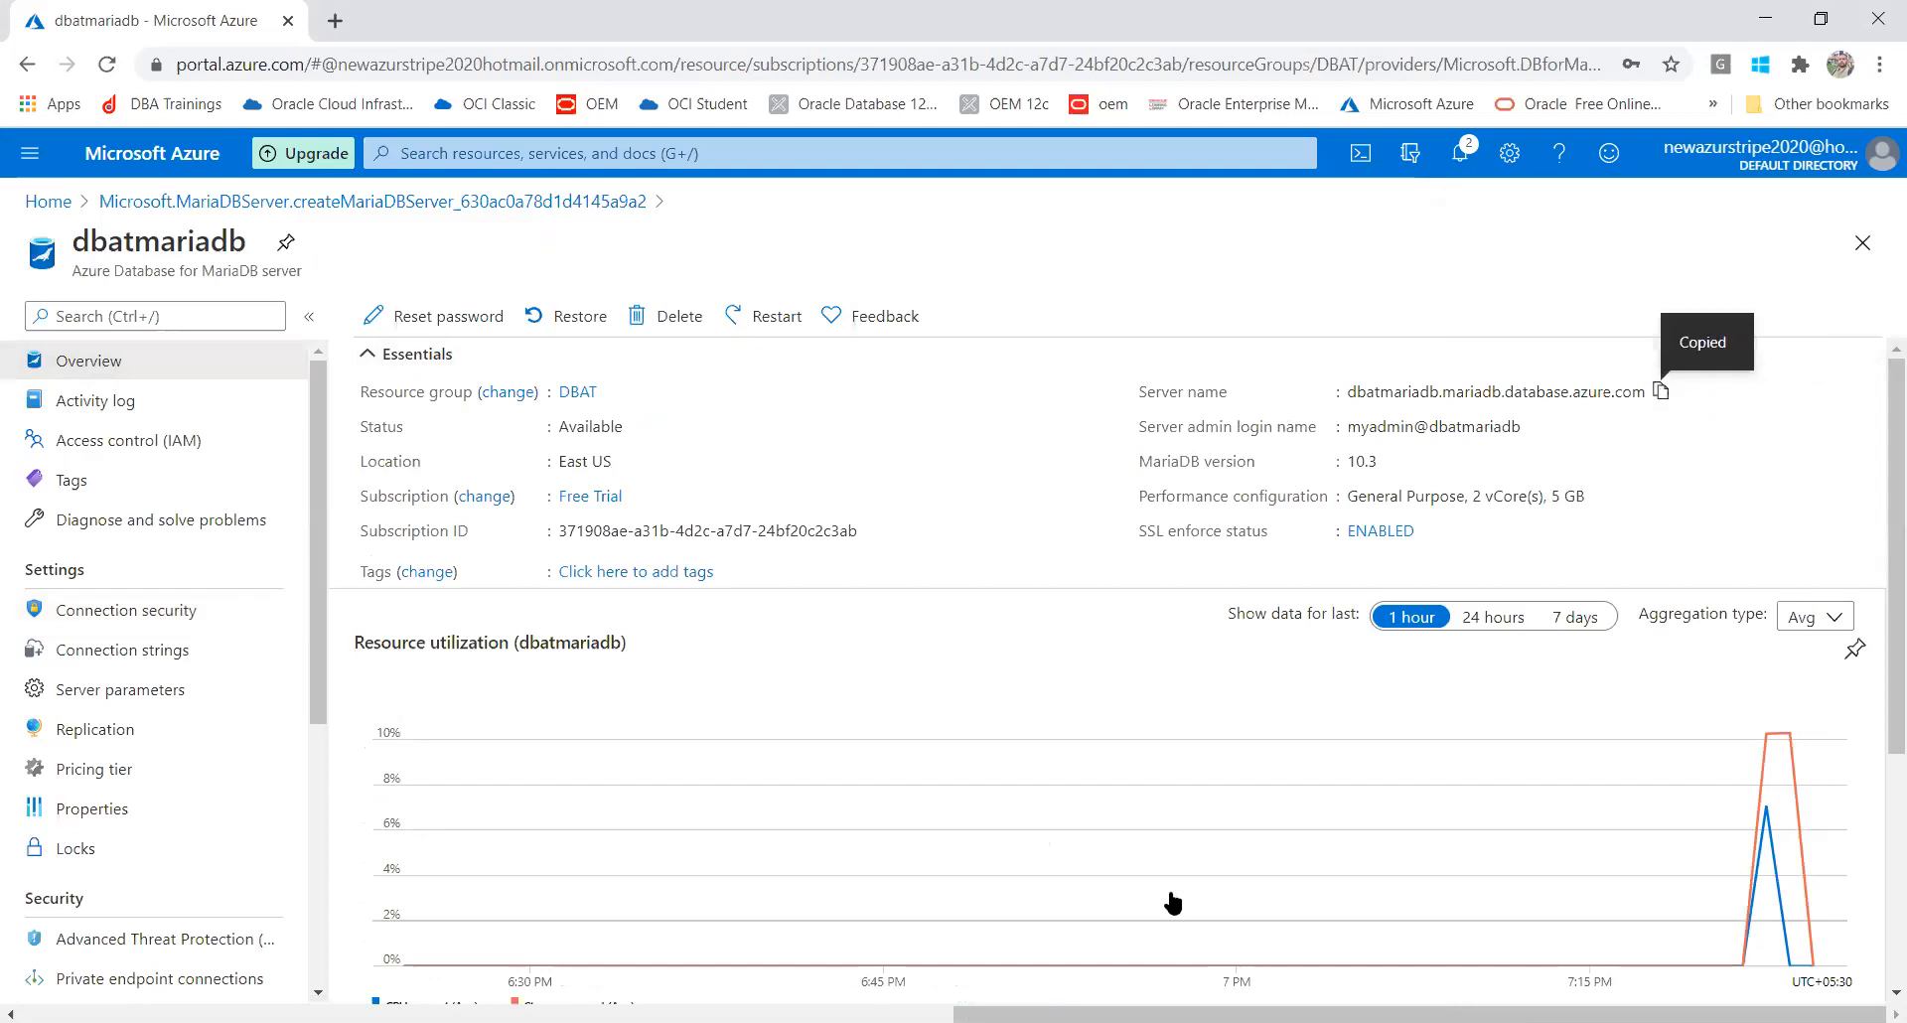
key("alt+Tab")
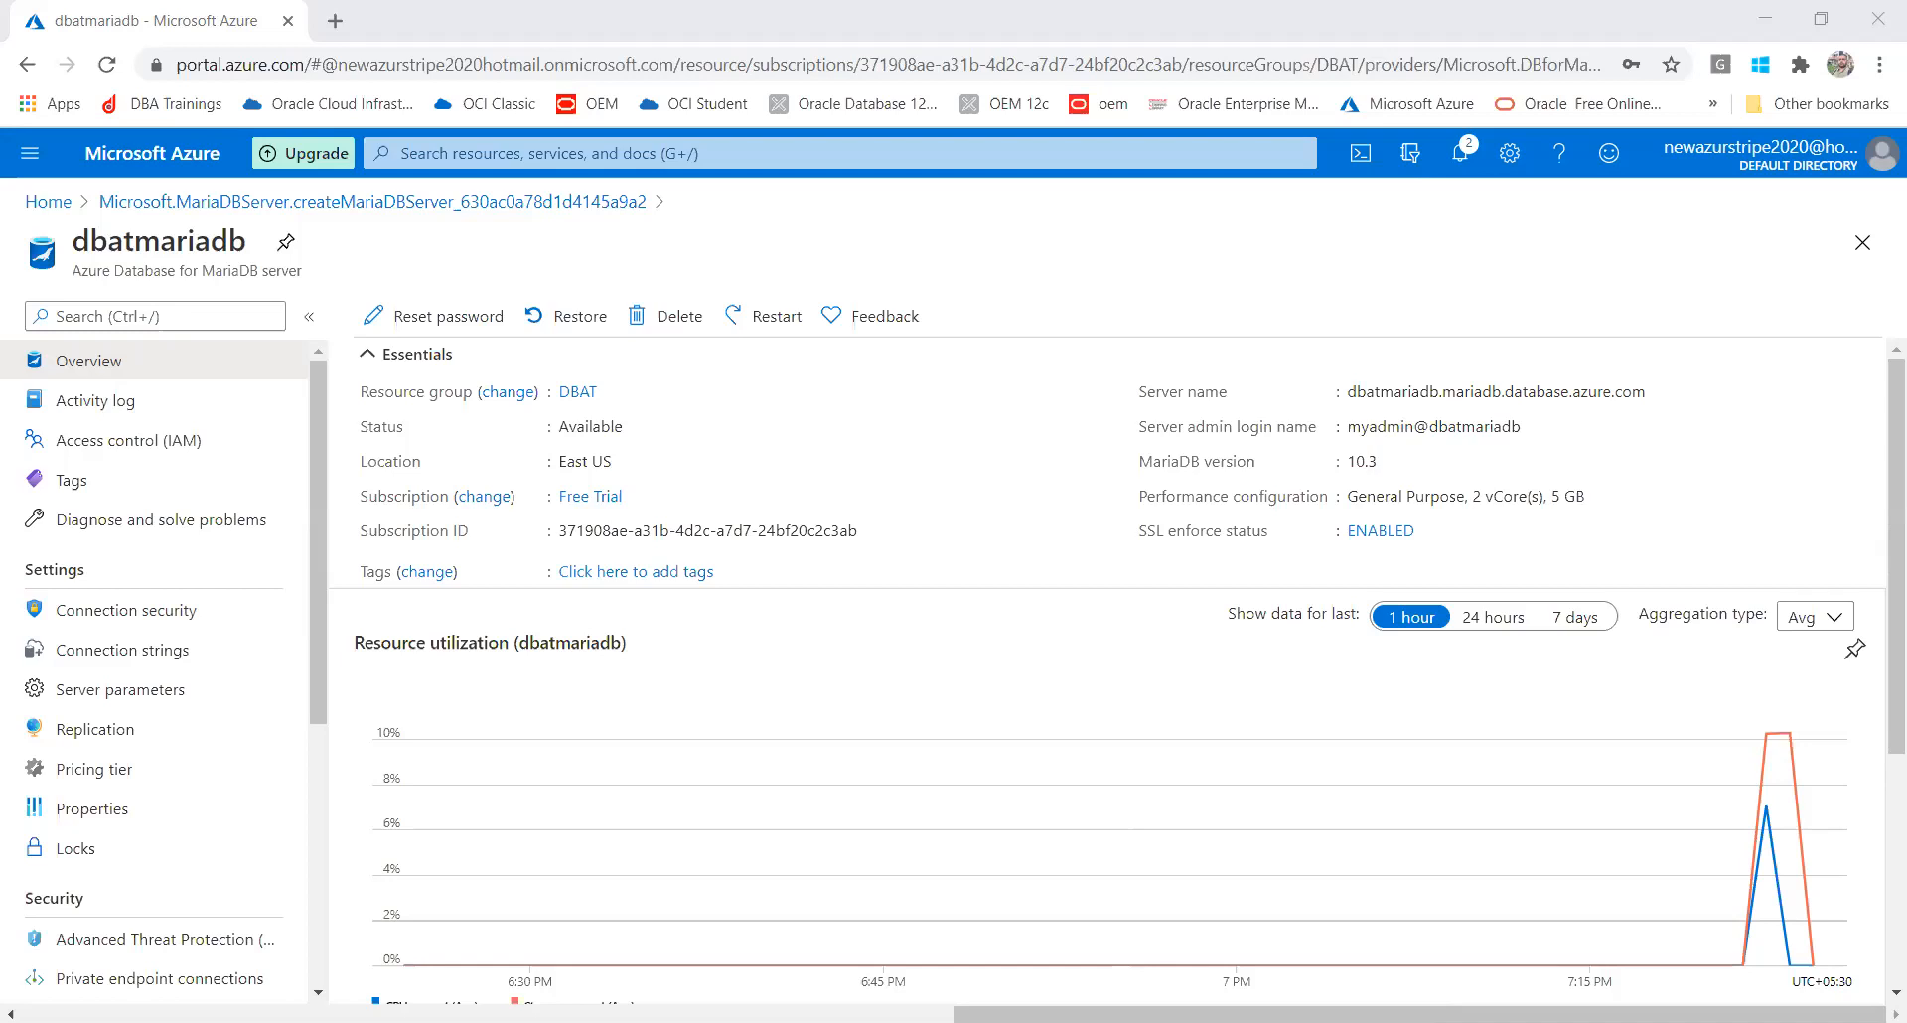
left_click(1535, 429)
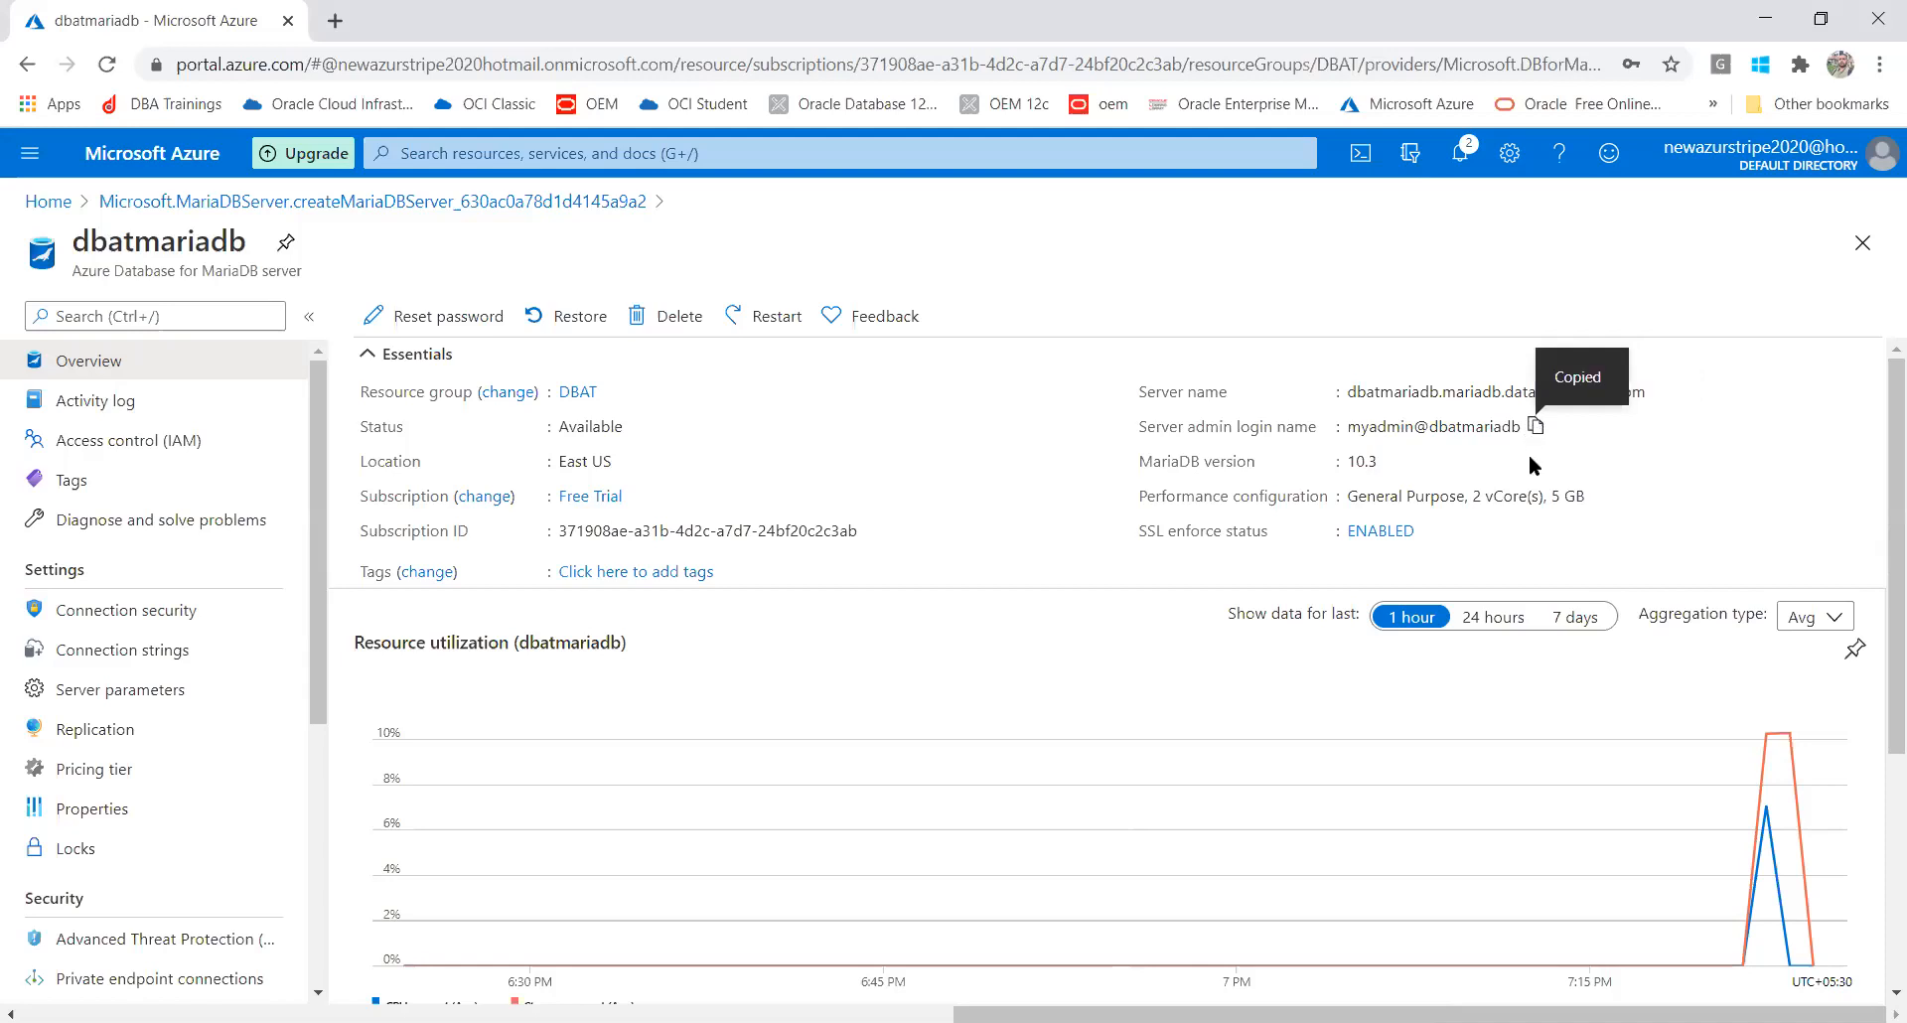
left_click(1537, 429)
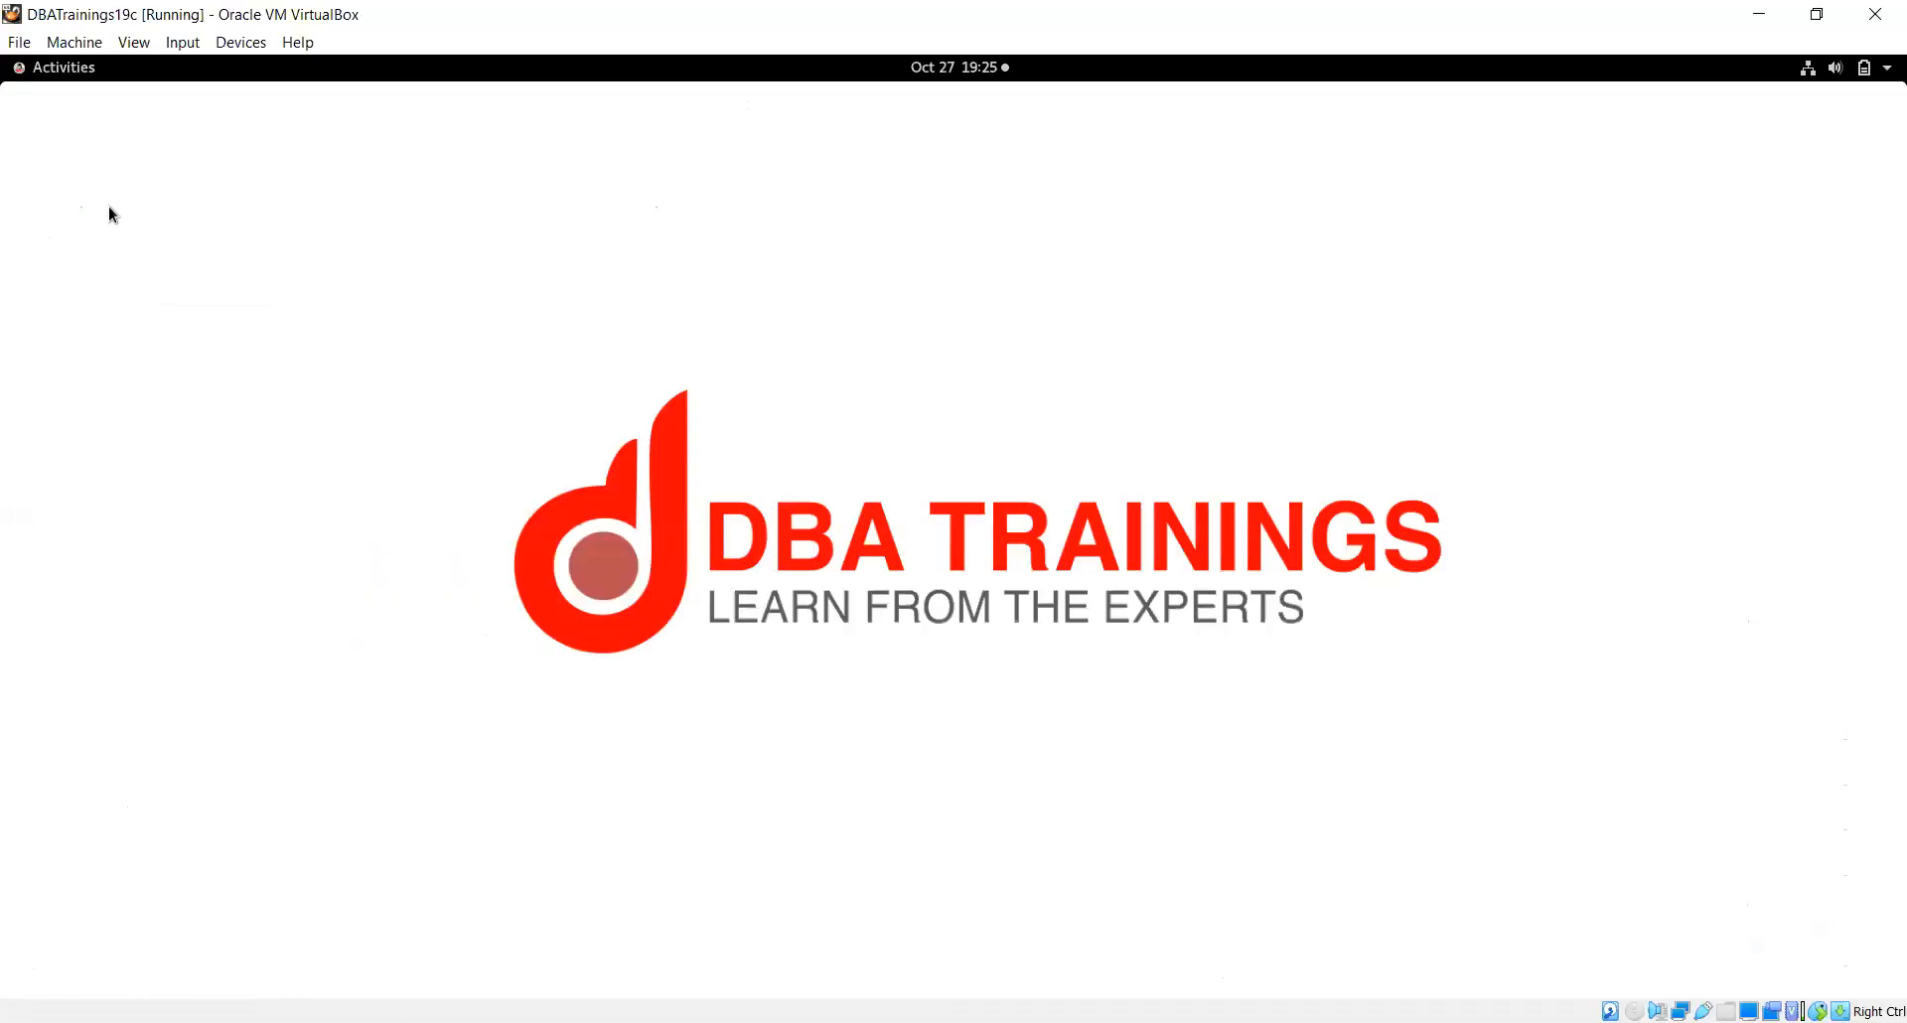
Open a zoomed-in VM Terminal and paste the mysql command for dbatmariadb.mariadb.database.azure.com
left_click(60, 67)
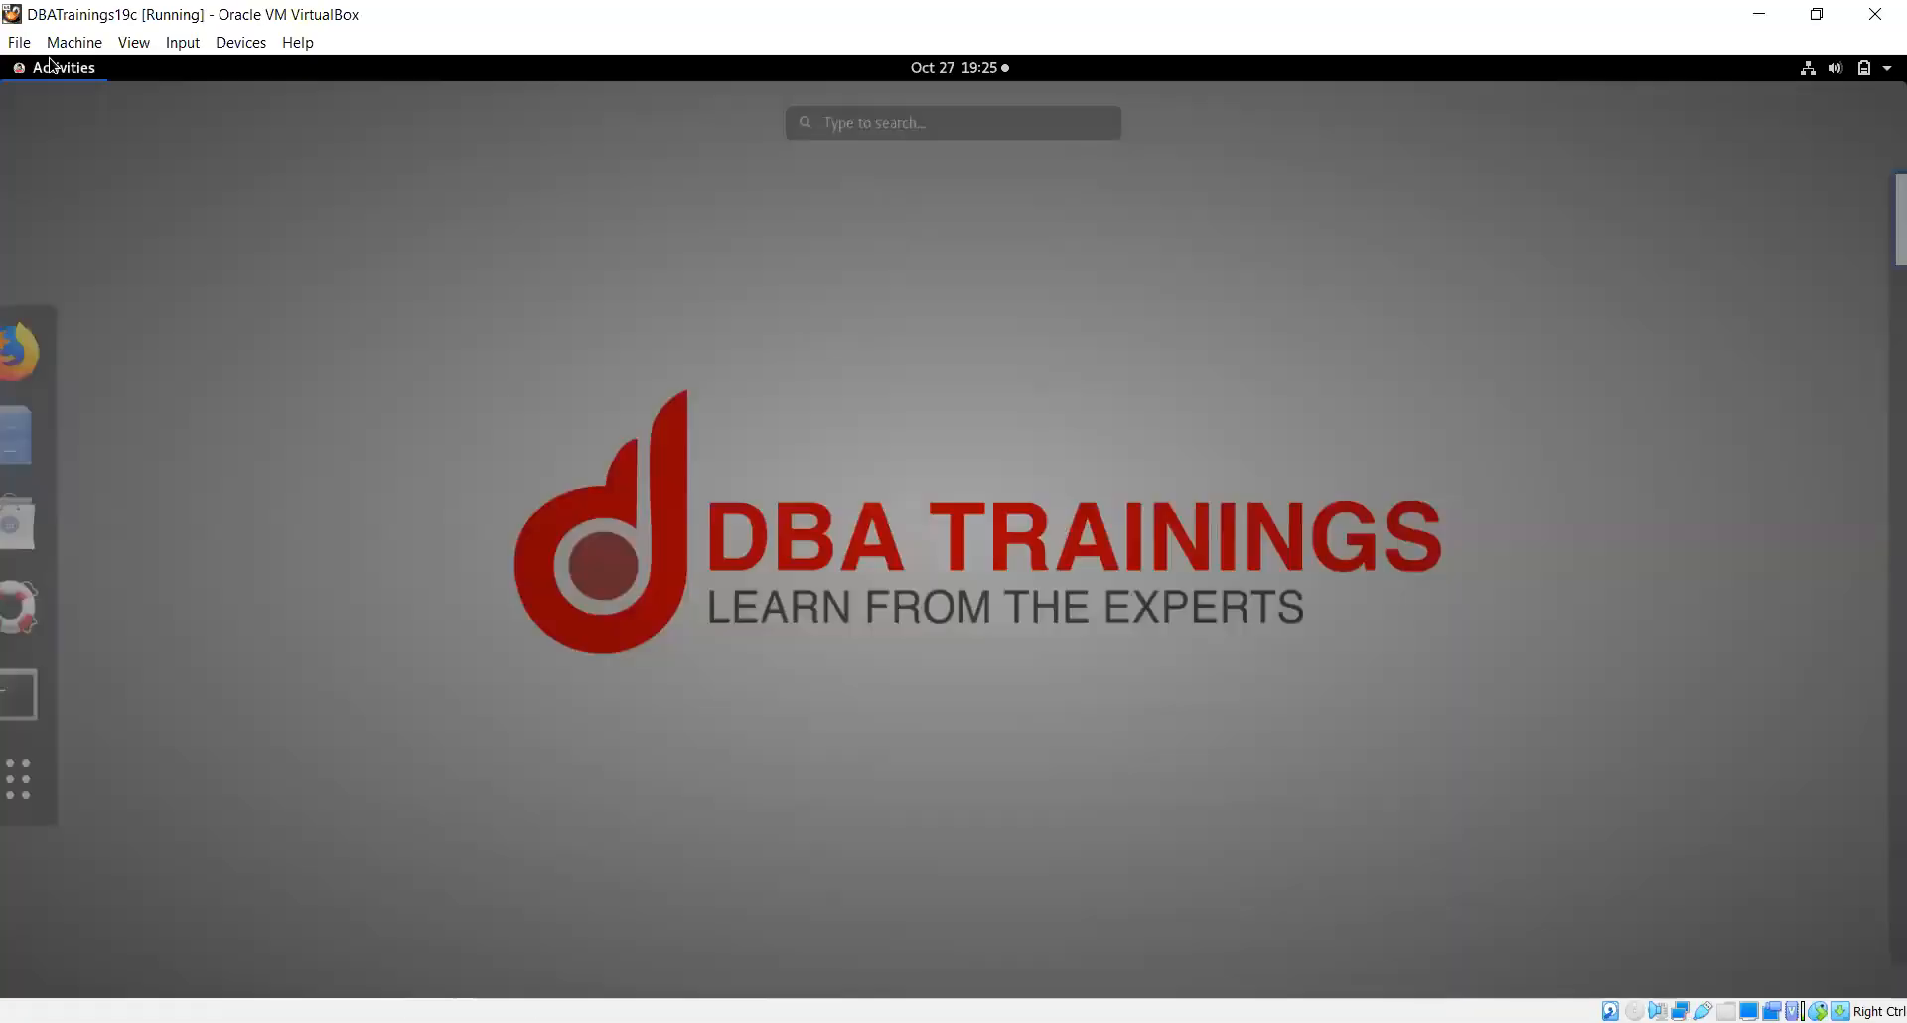
left_click(47, 693)
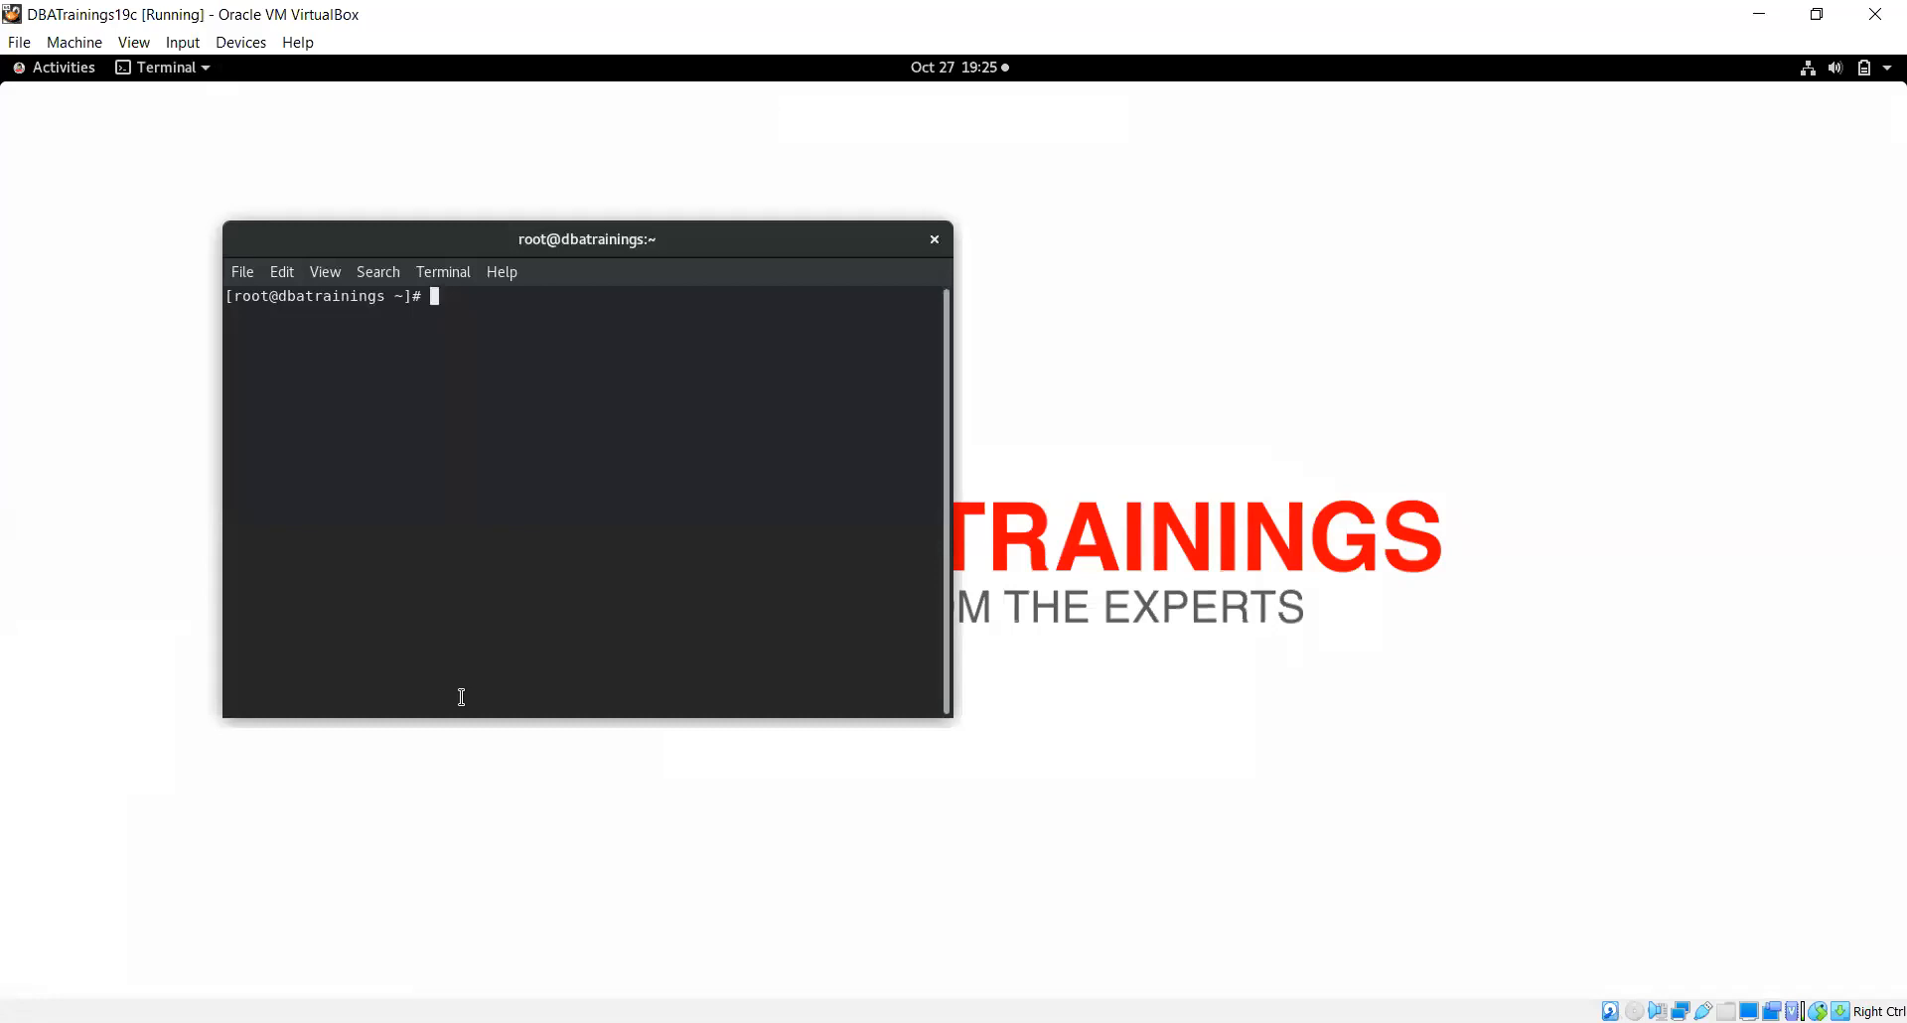
left_click(324, 272)
left_click(370, 356)
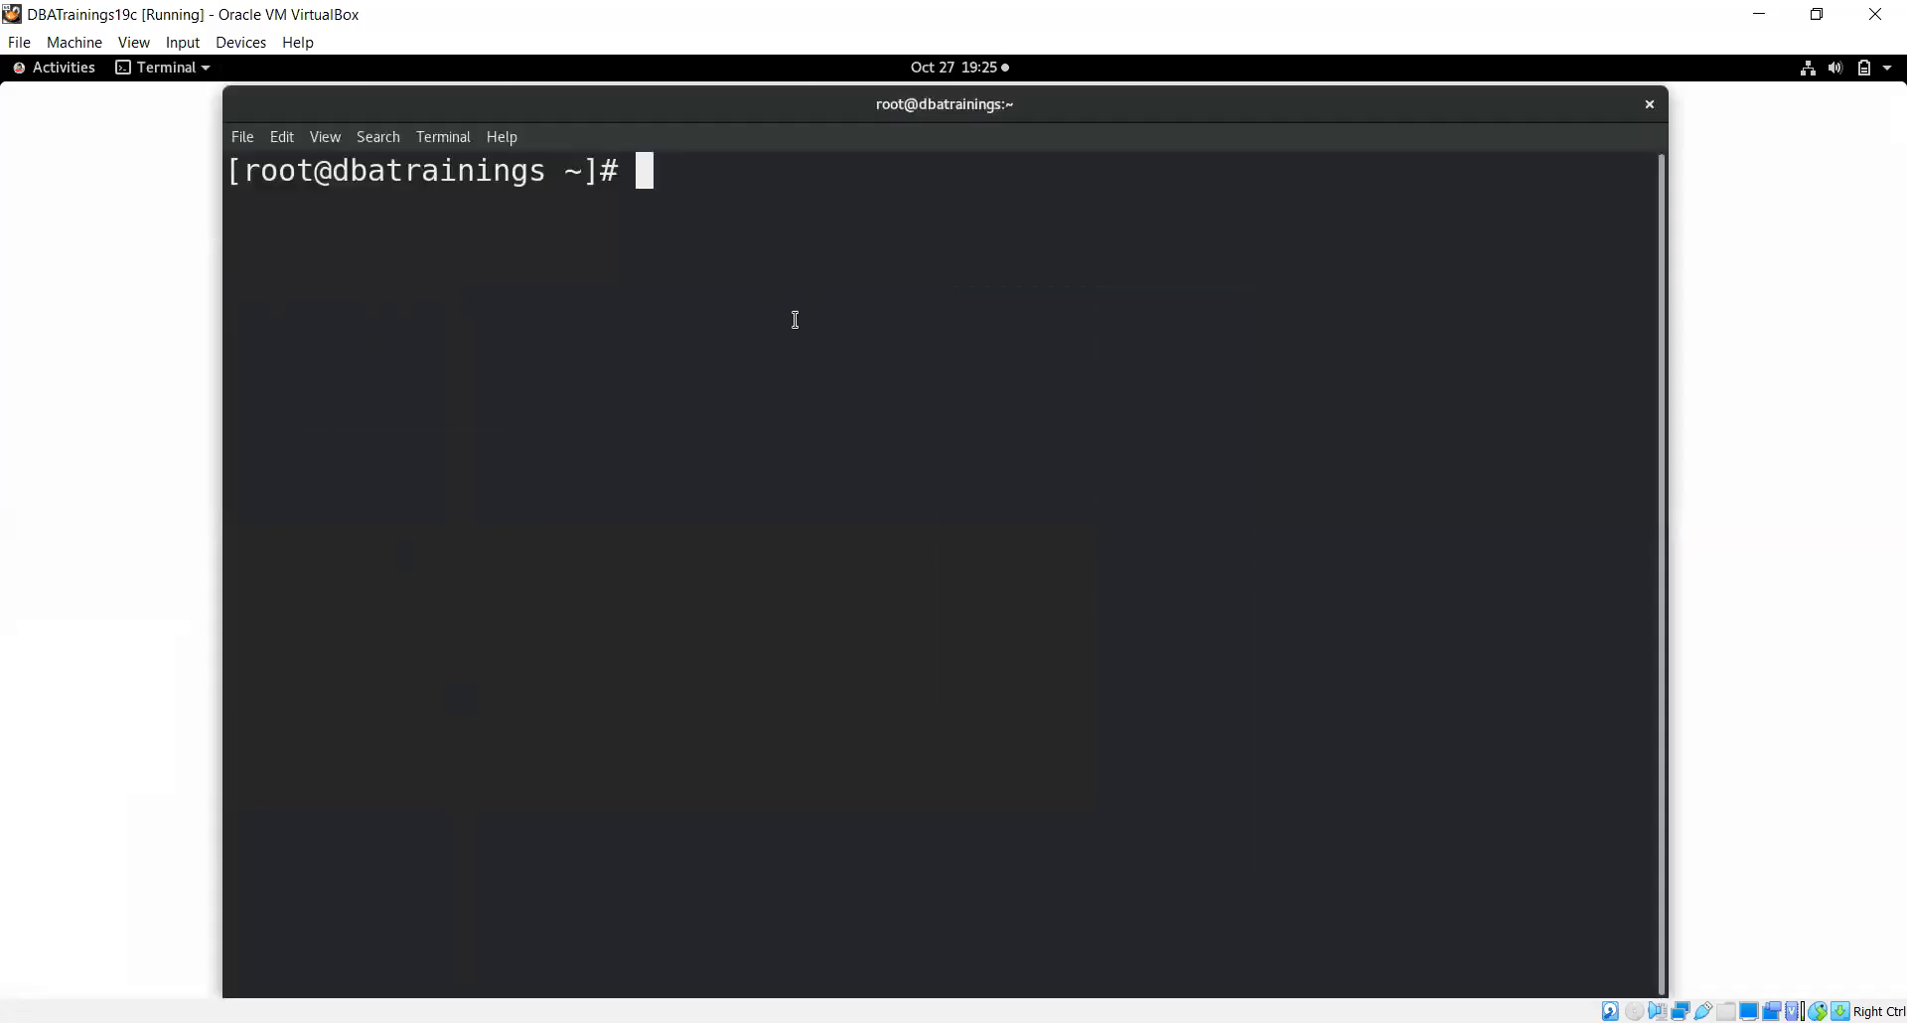
right_click(795, 319)
left_click(817, 393)
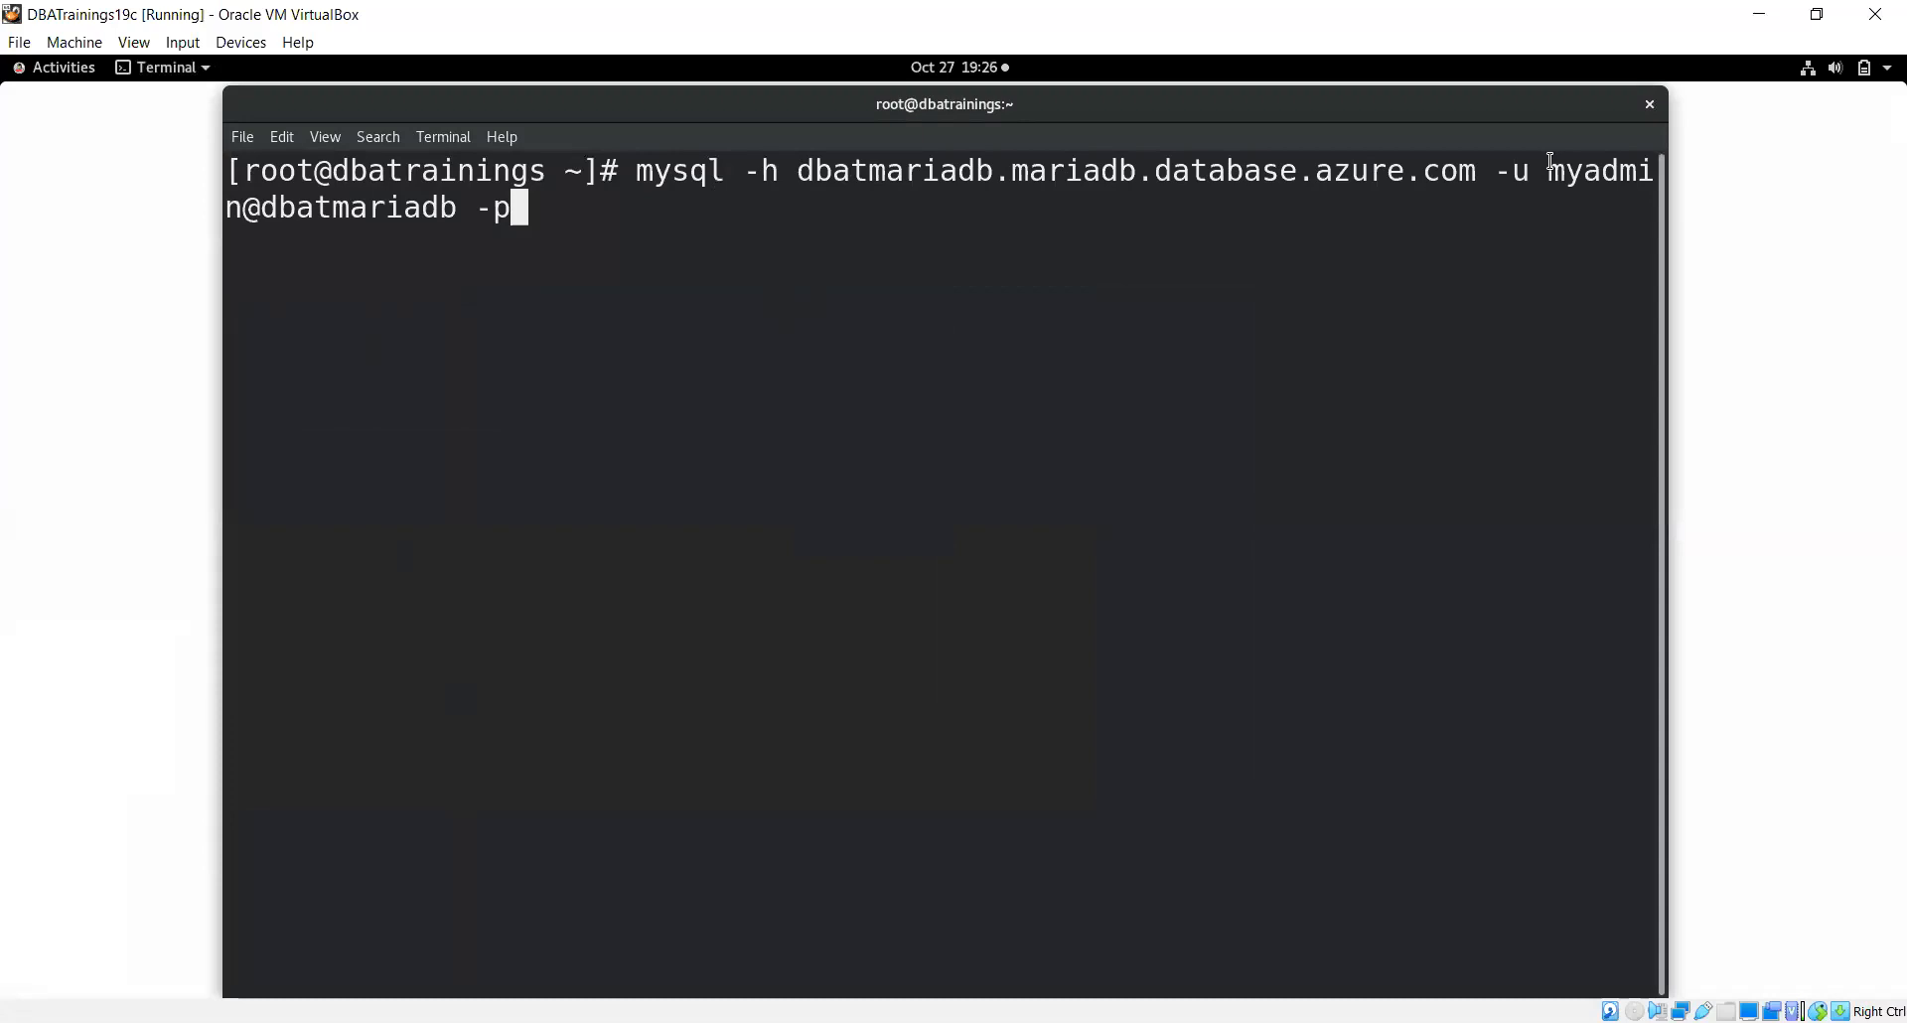
Maximize the terminal, run the mysql command, and log in with the admin password
double_click(444, 104)
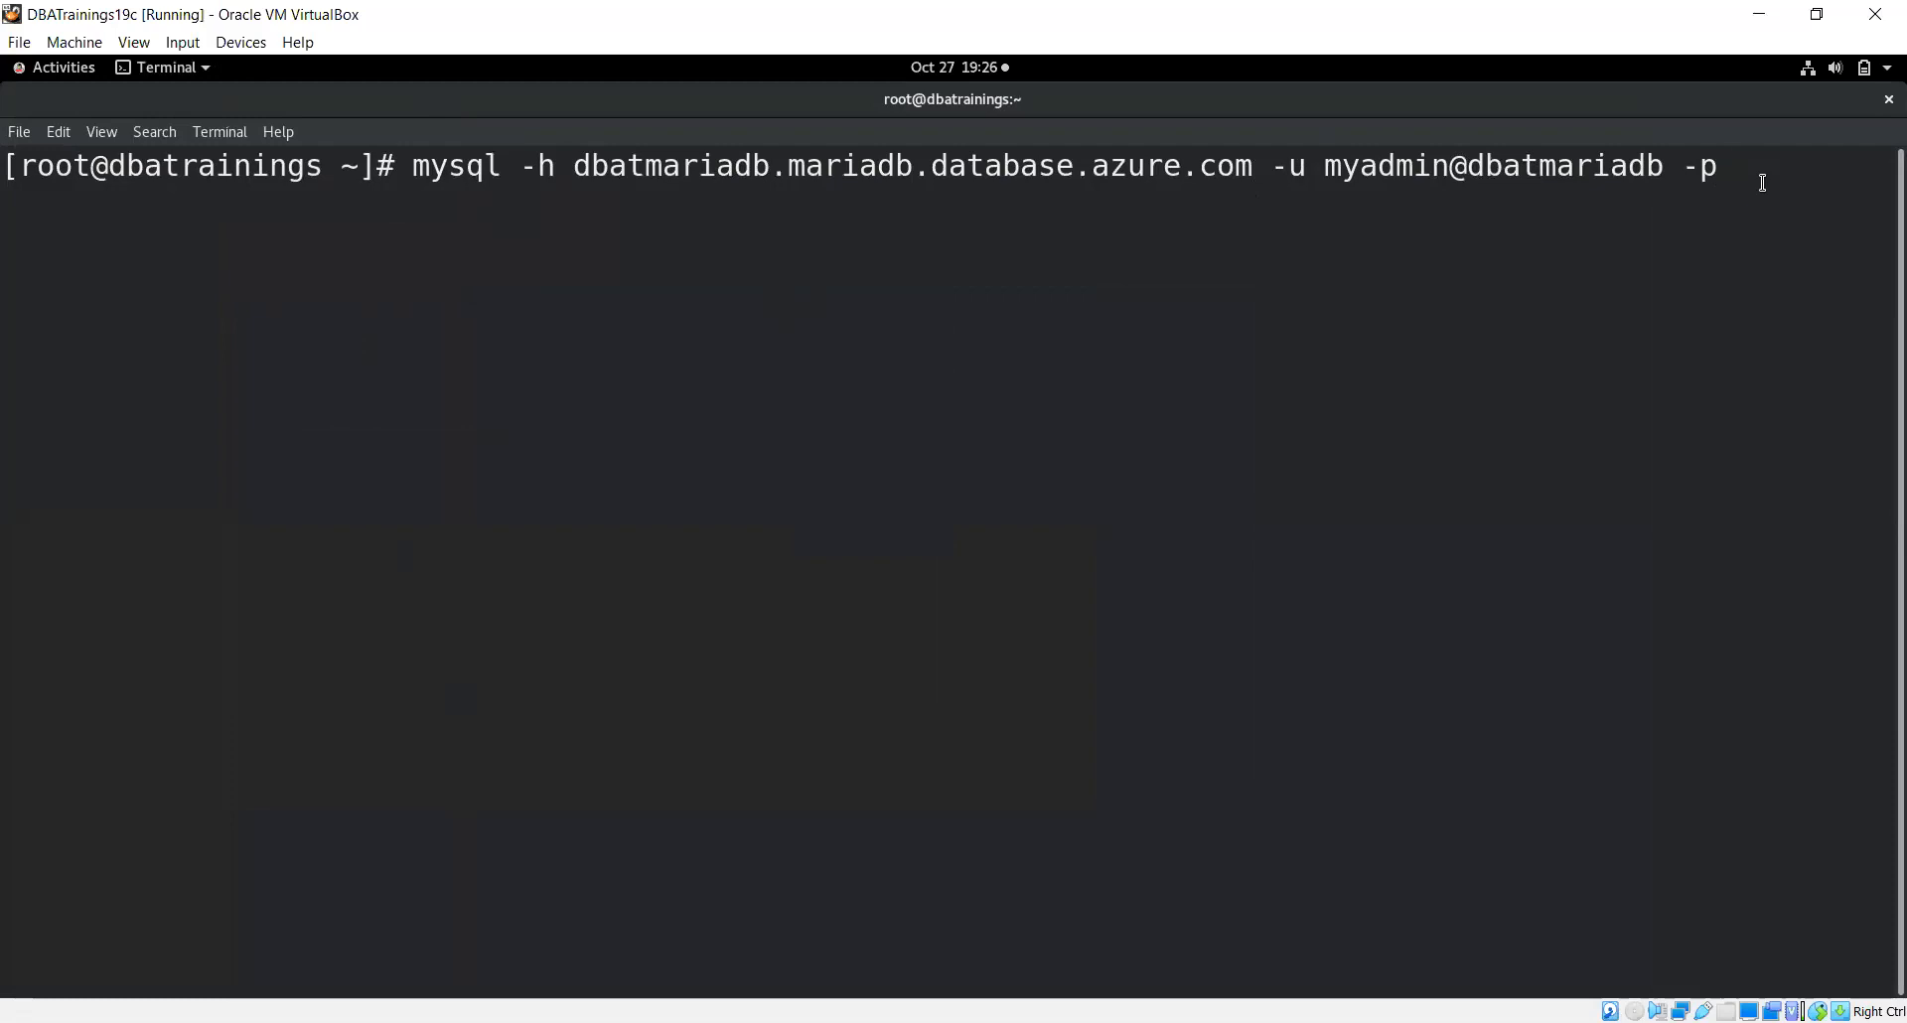
key("Return")
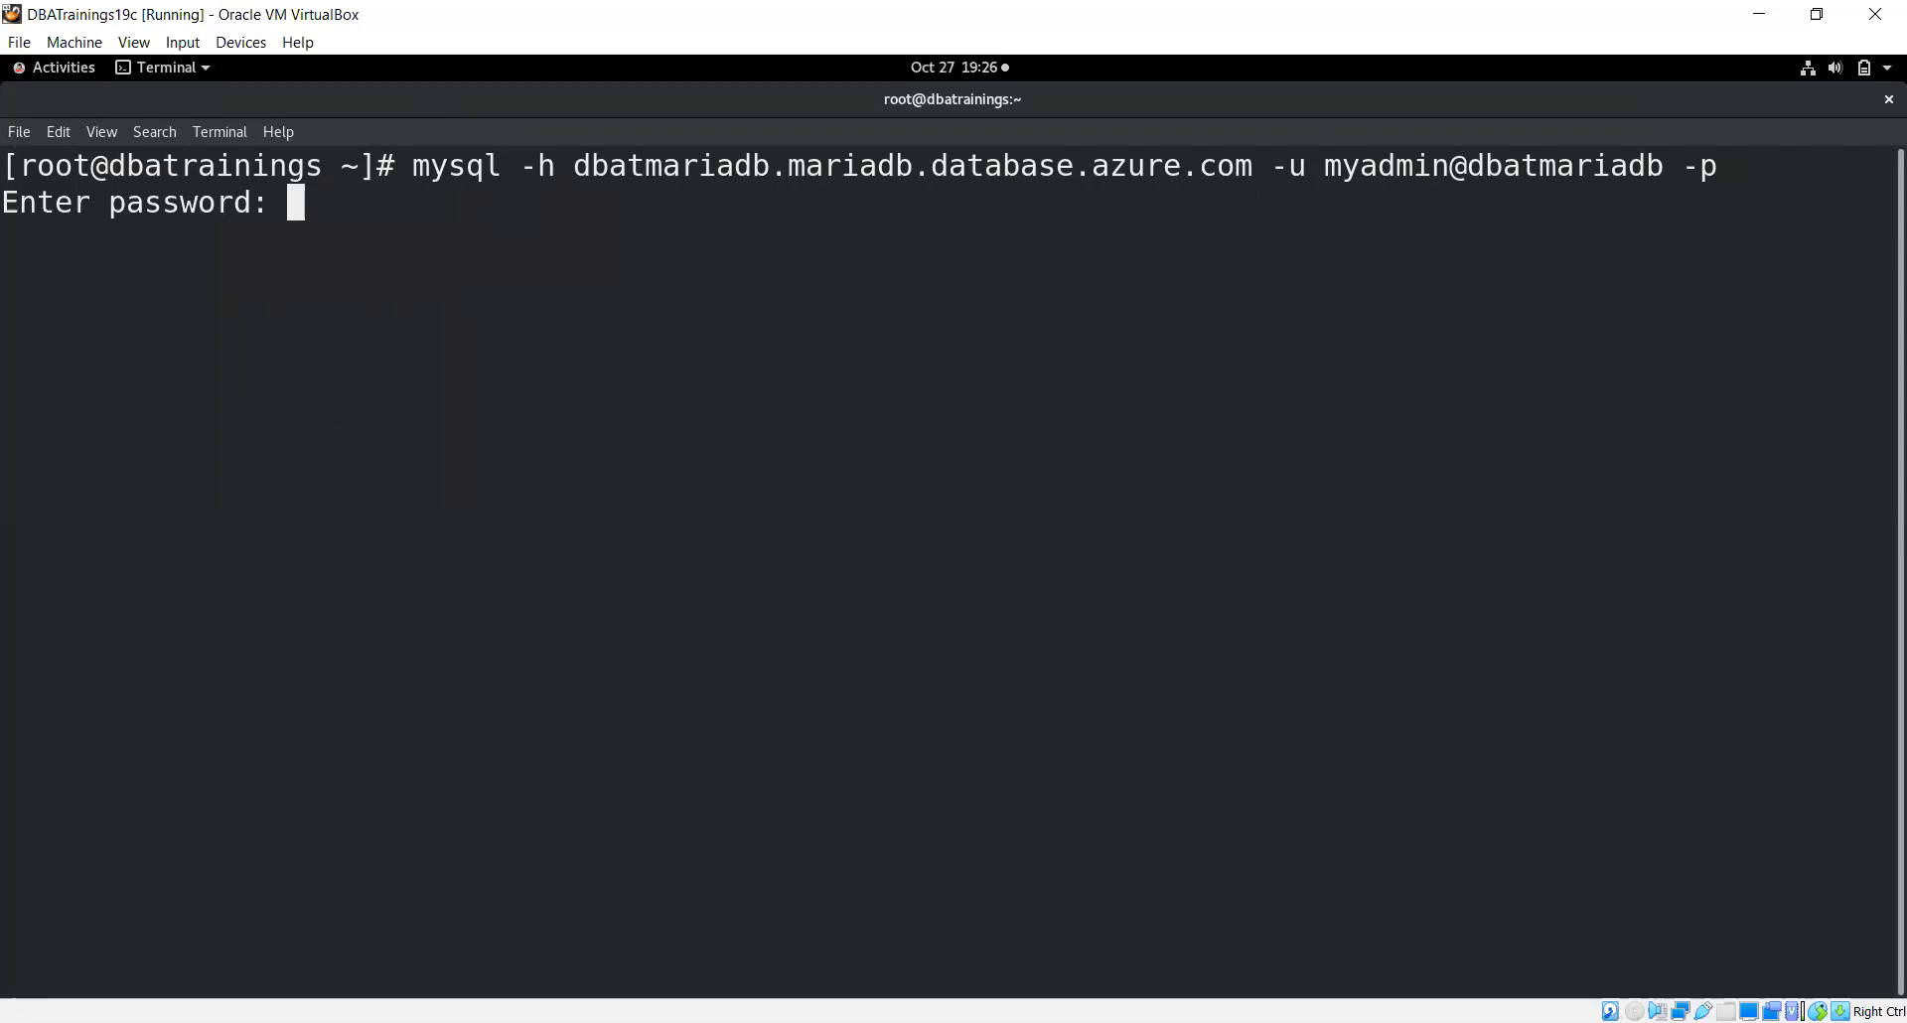
key("Return")
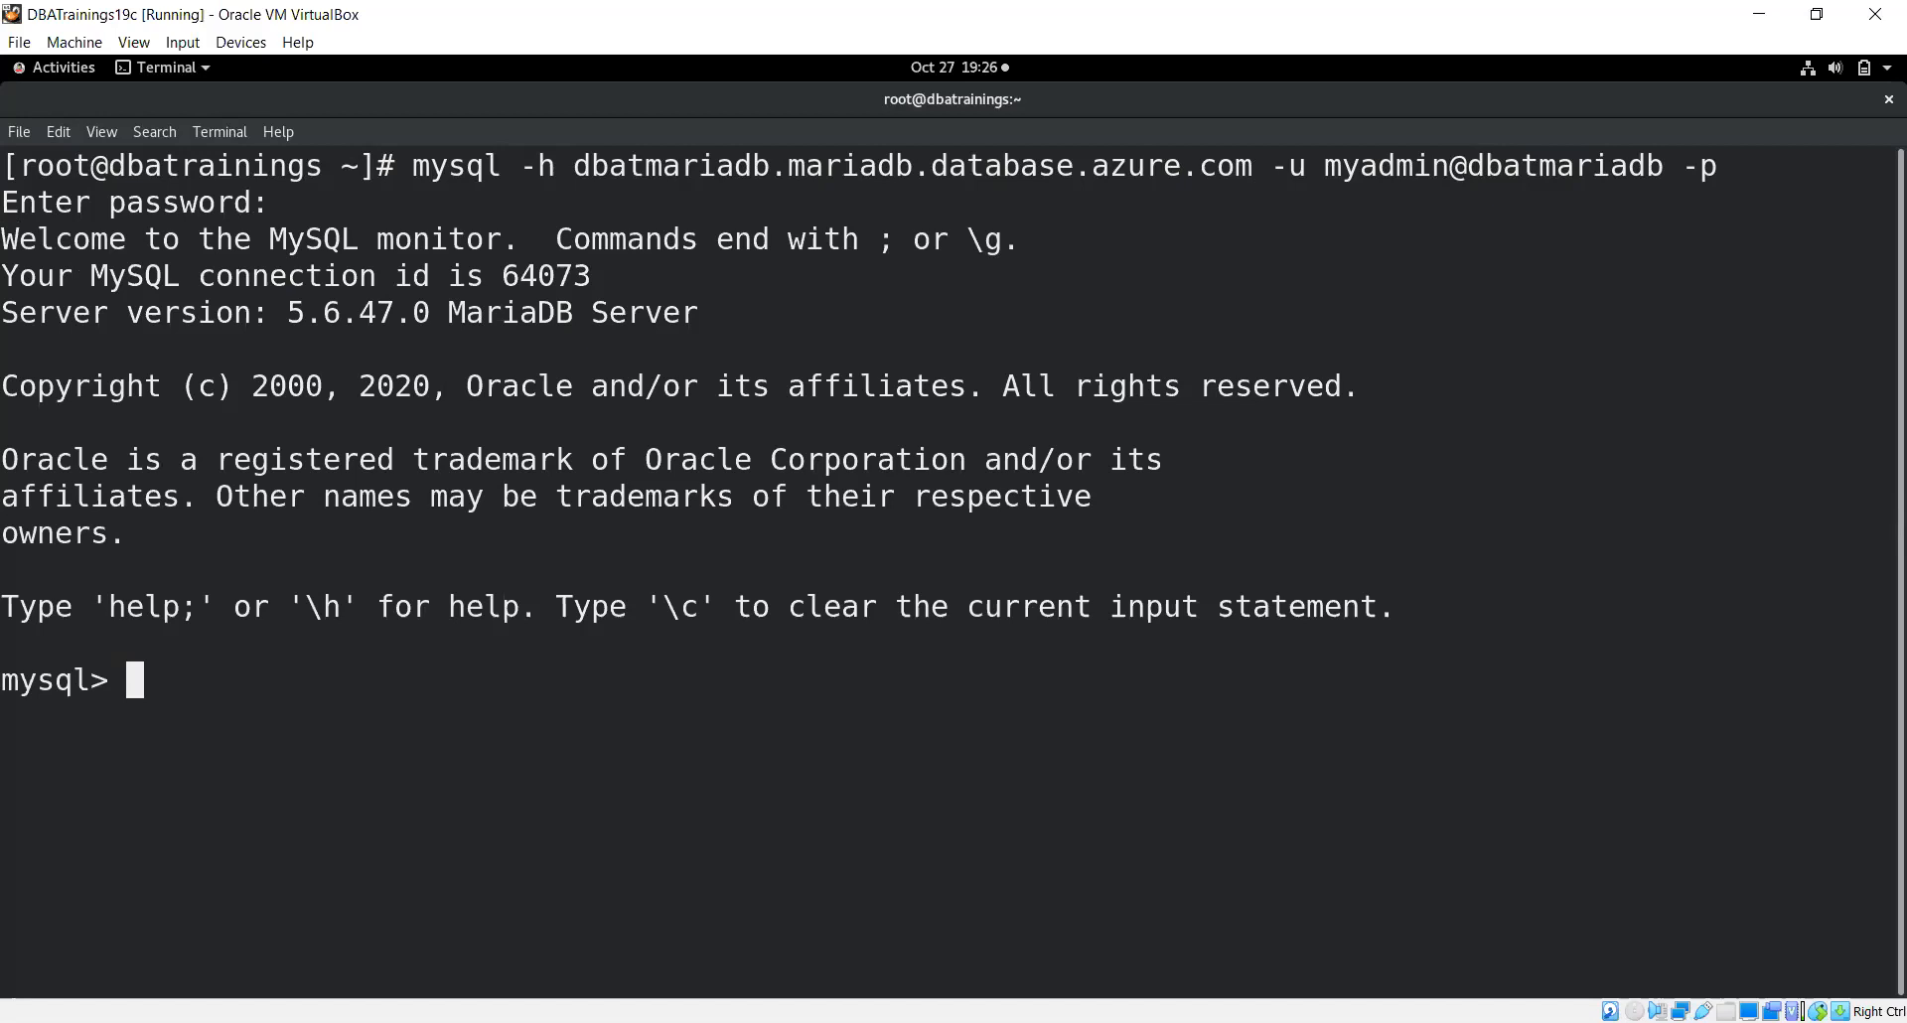
Run 'show databases;' to list the server's four databases
type("show")
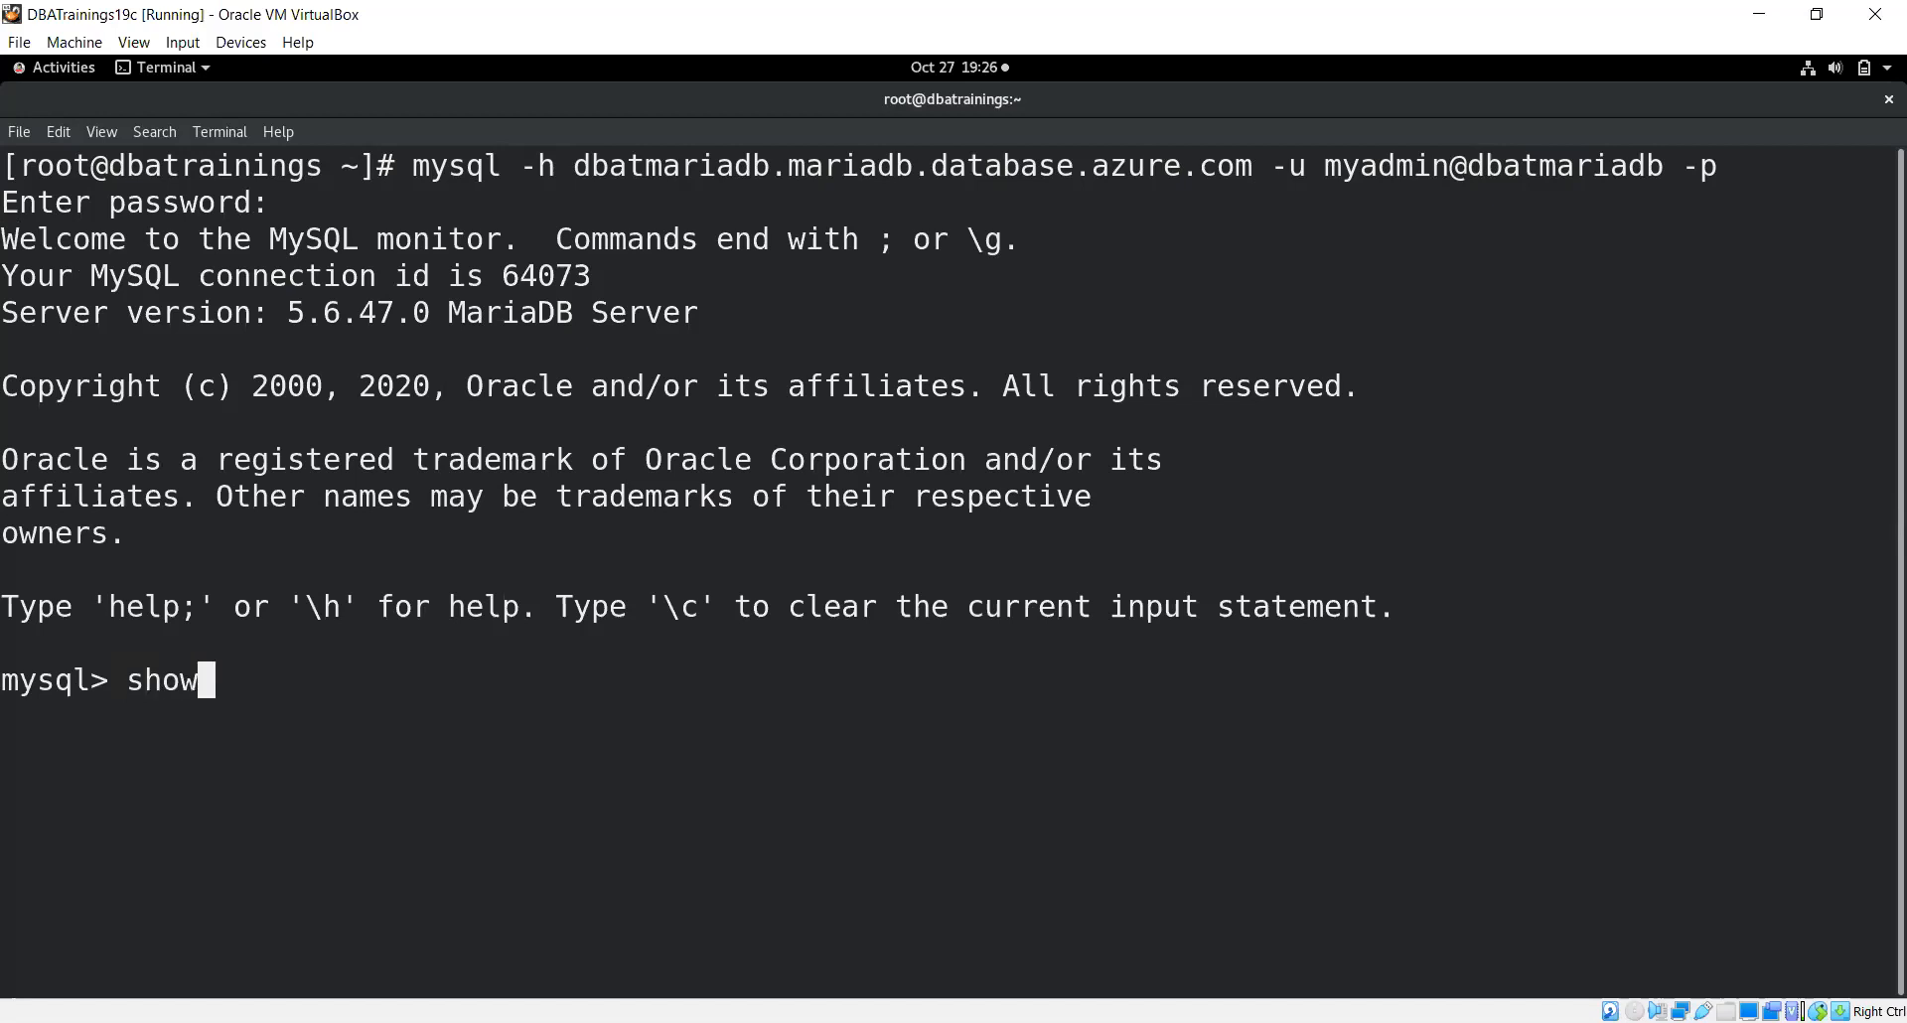
type(" datab")
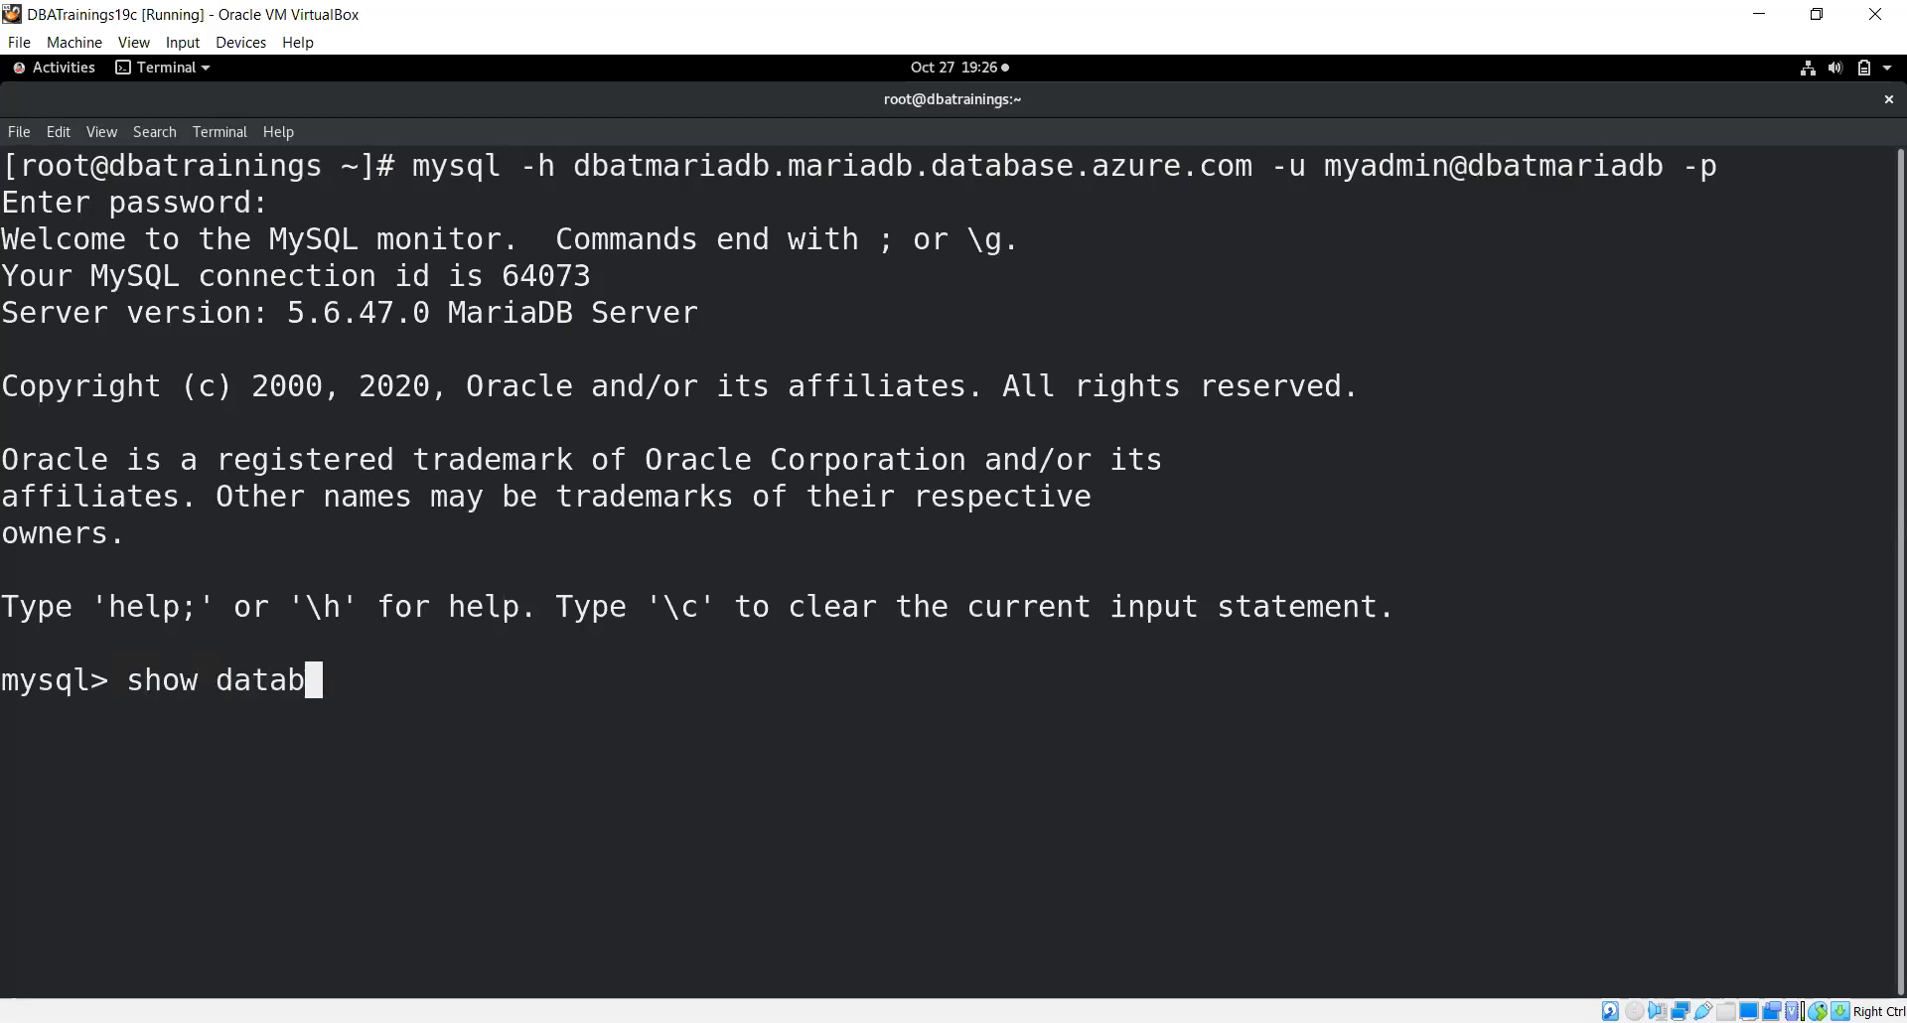
type("ases;")
key("Return")
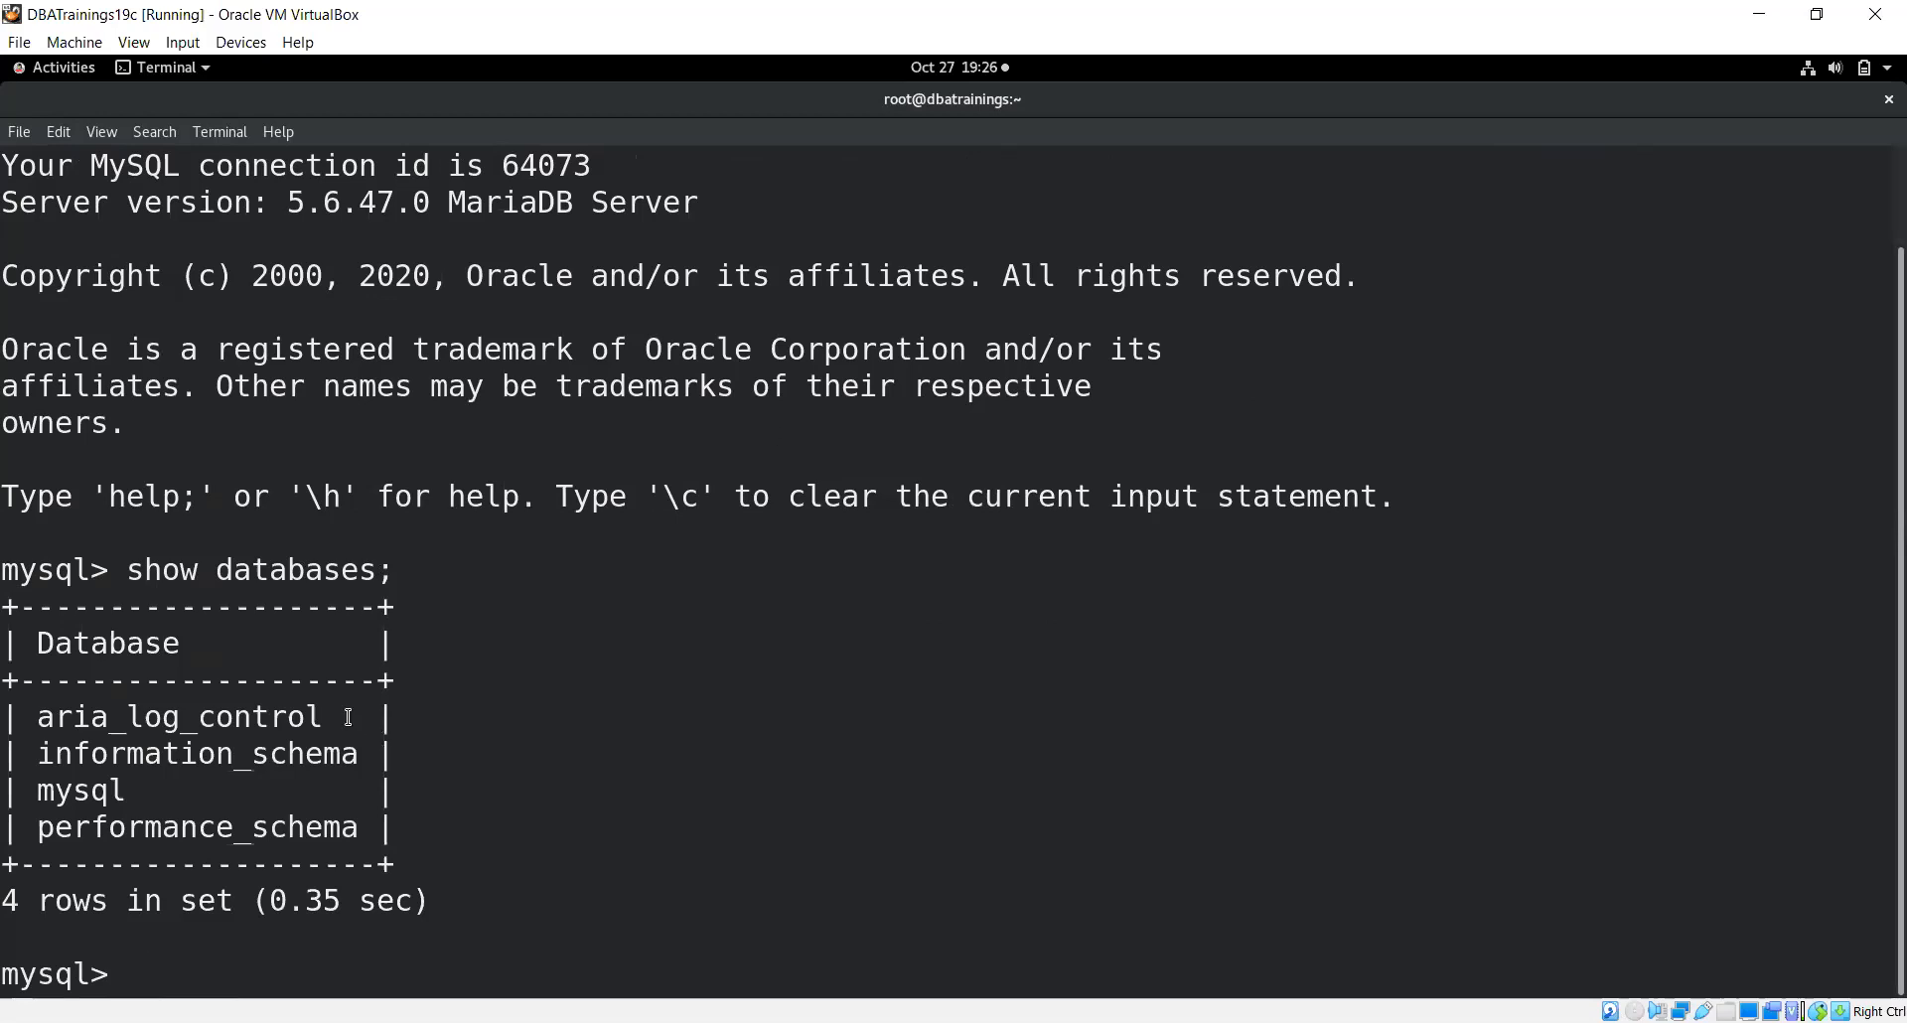
left_click_drag(323, 717, 40, 705)
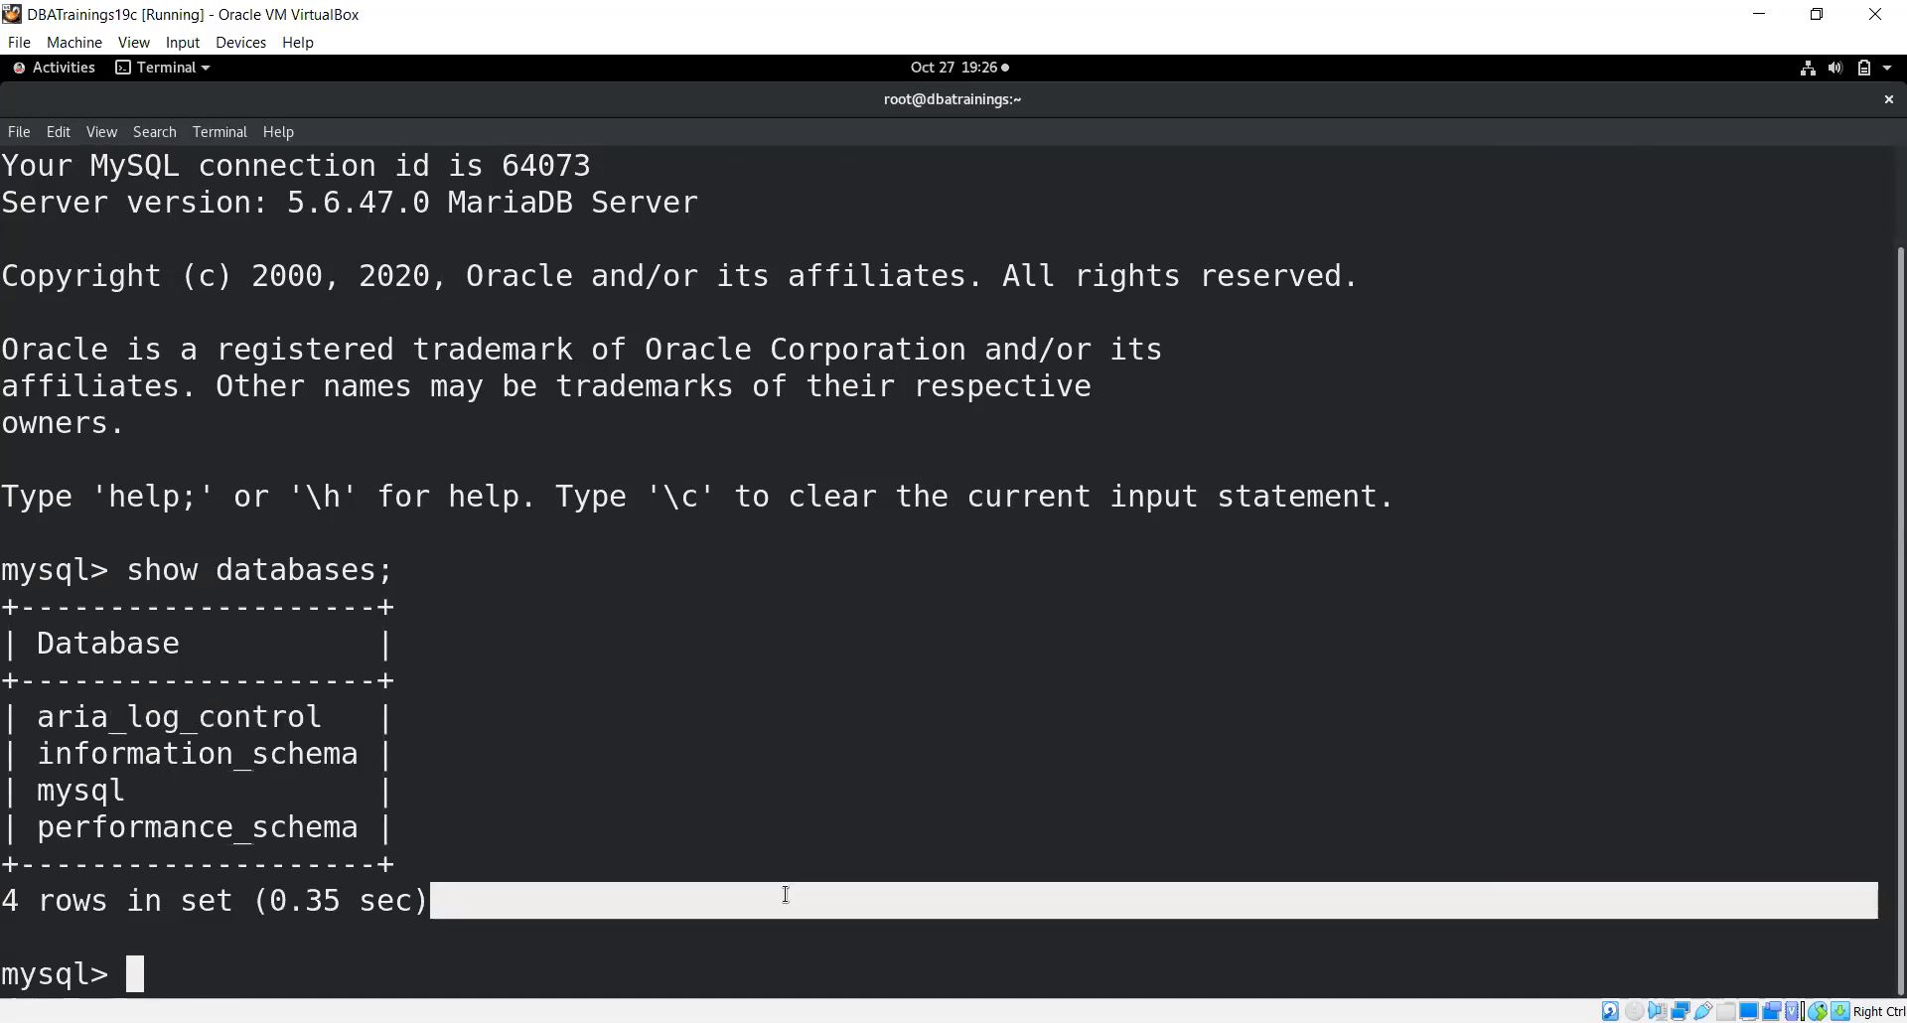
left_click(785, 894)
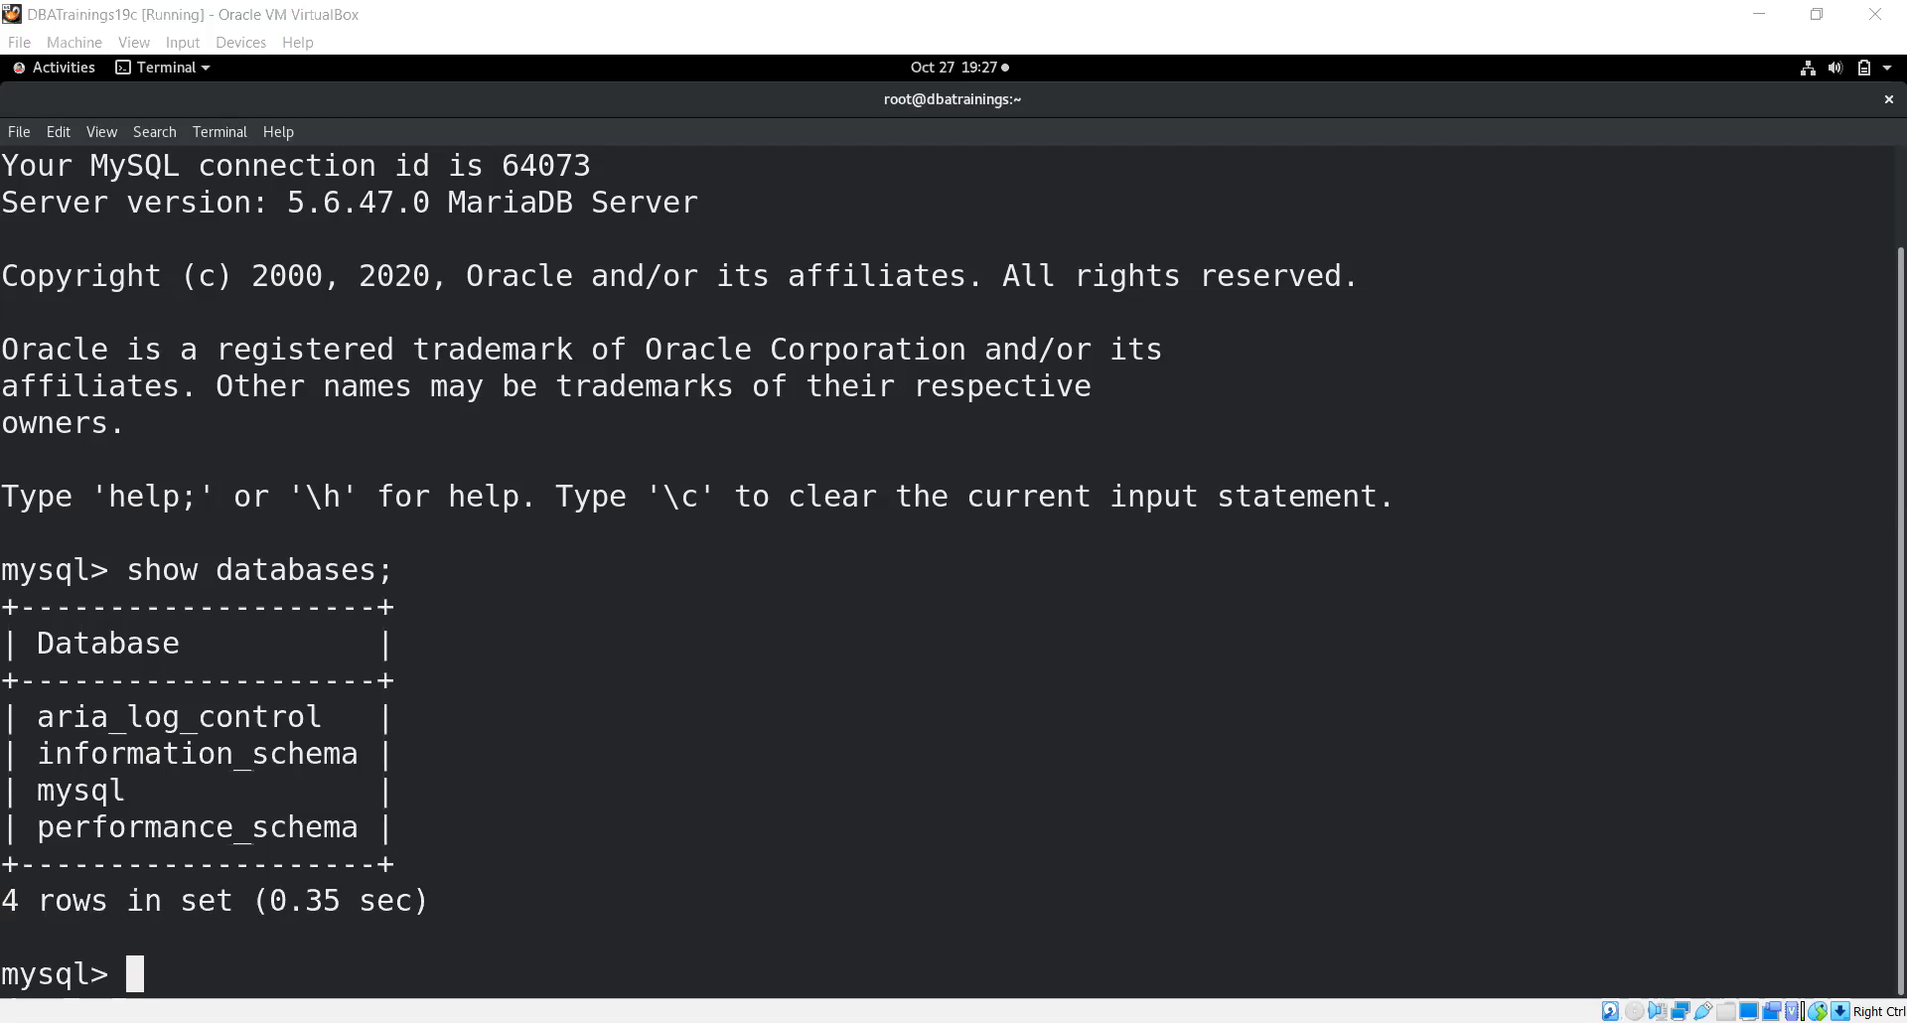
Create the dbat database, switch to it with use dbat;, and list databases to confirm it
left_click(916, 628)
type("create database dbat;")
key("Return")
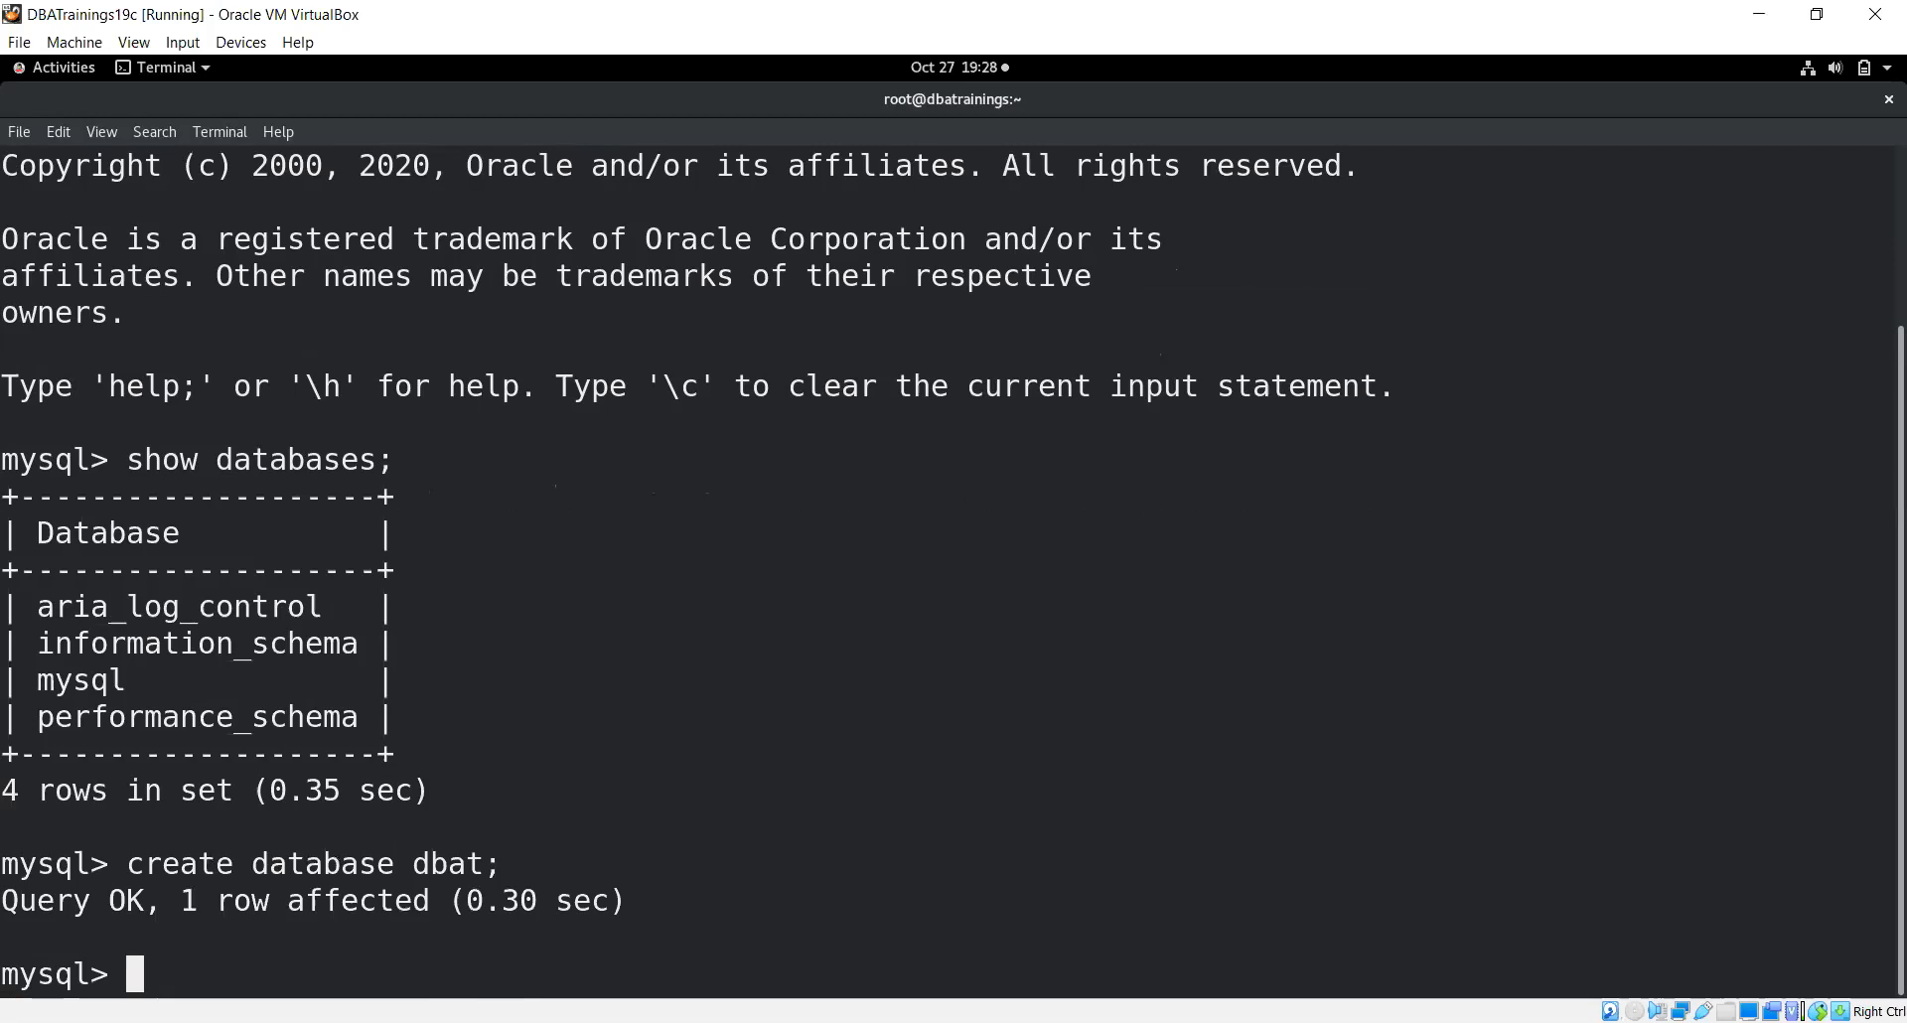
type("use ")
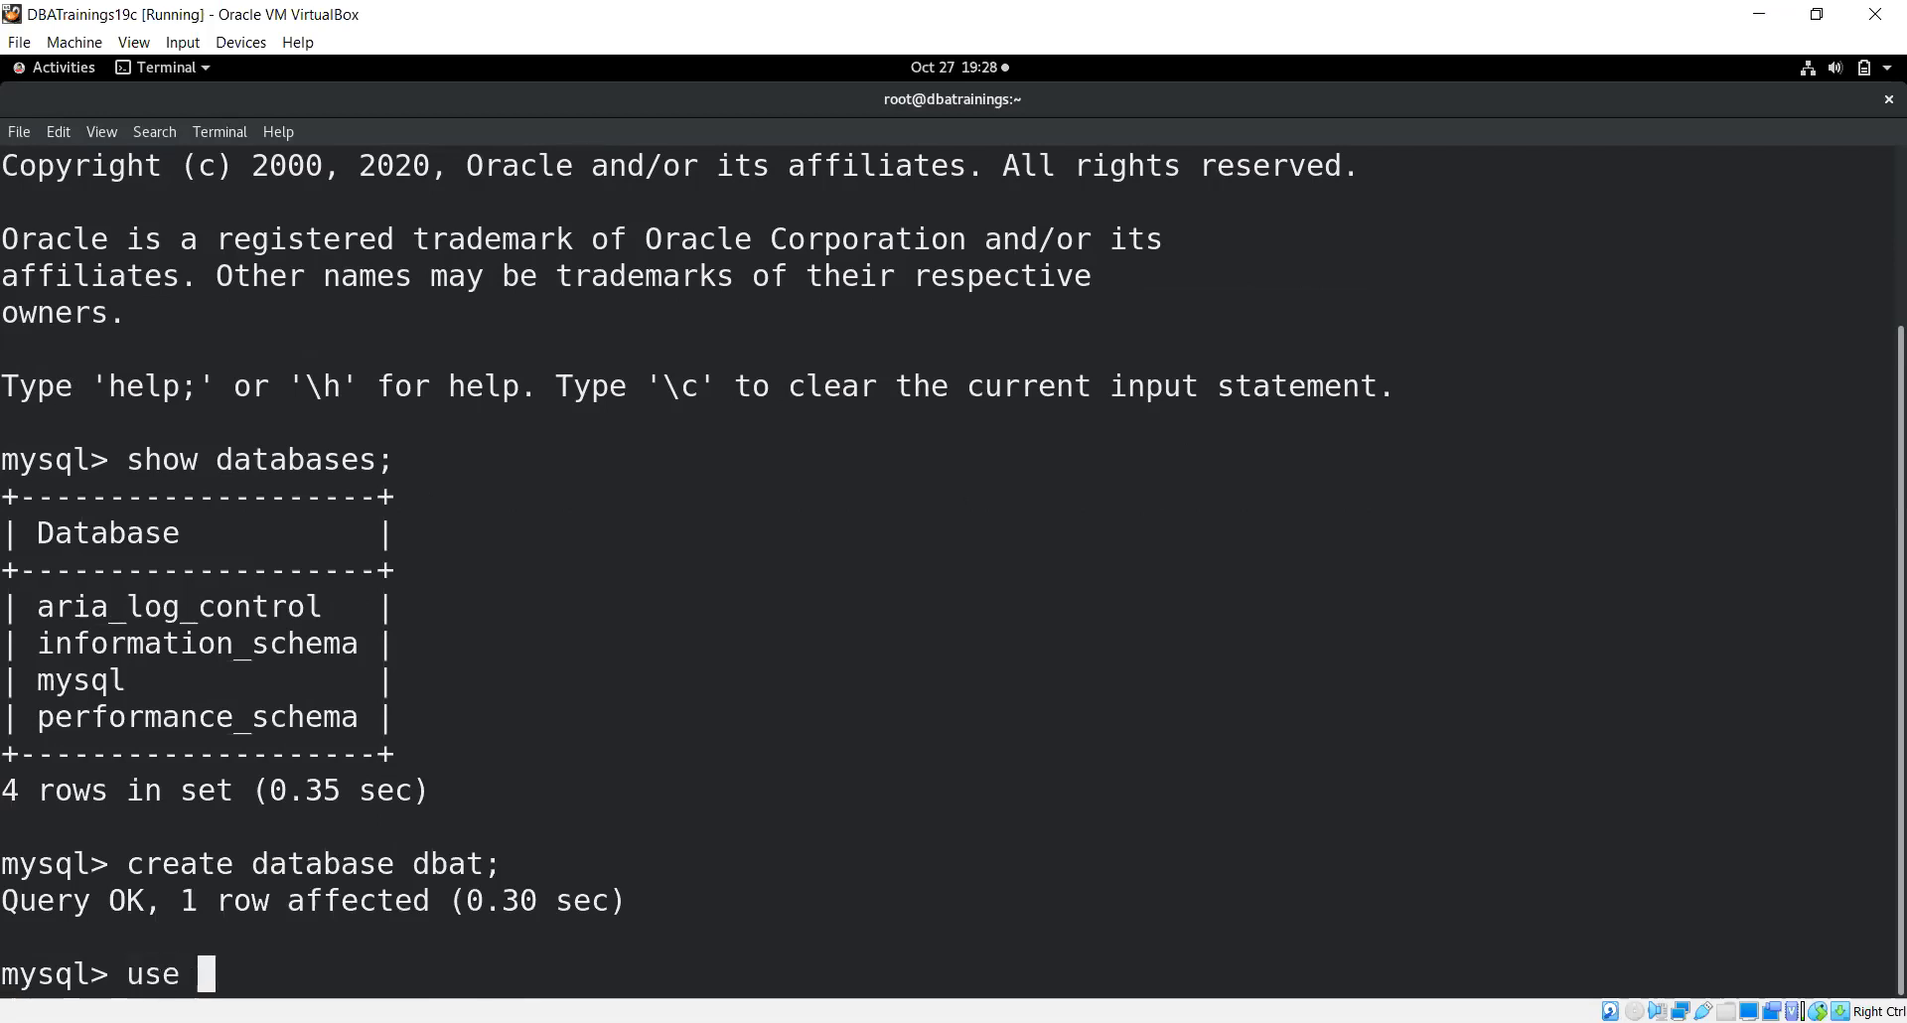
type("dbat;")
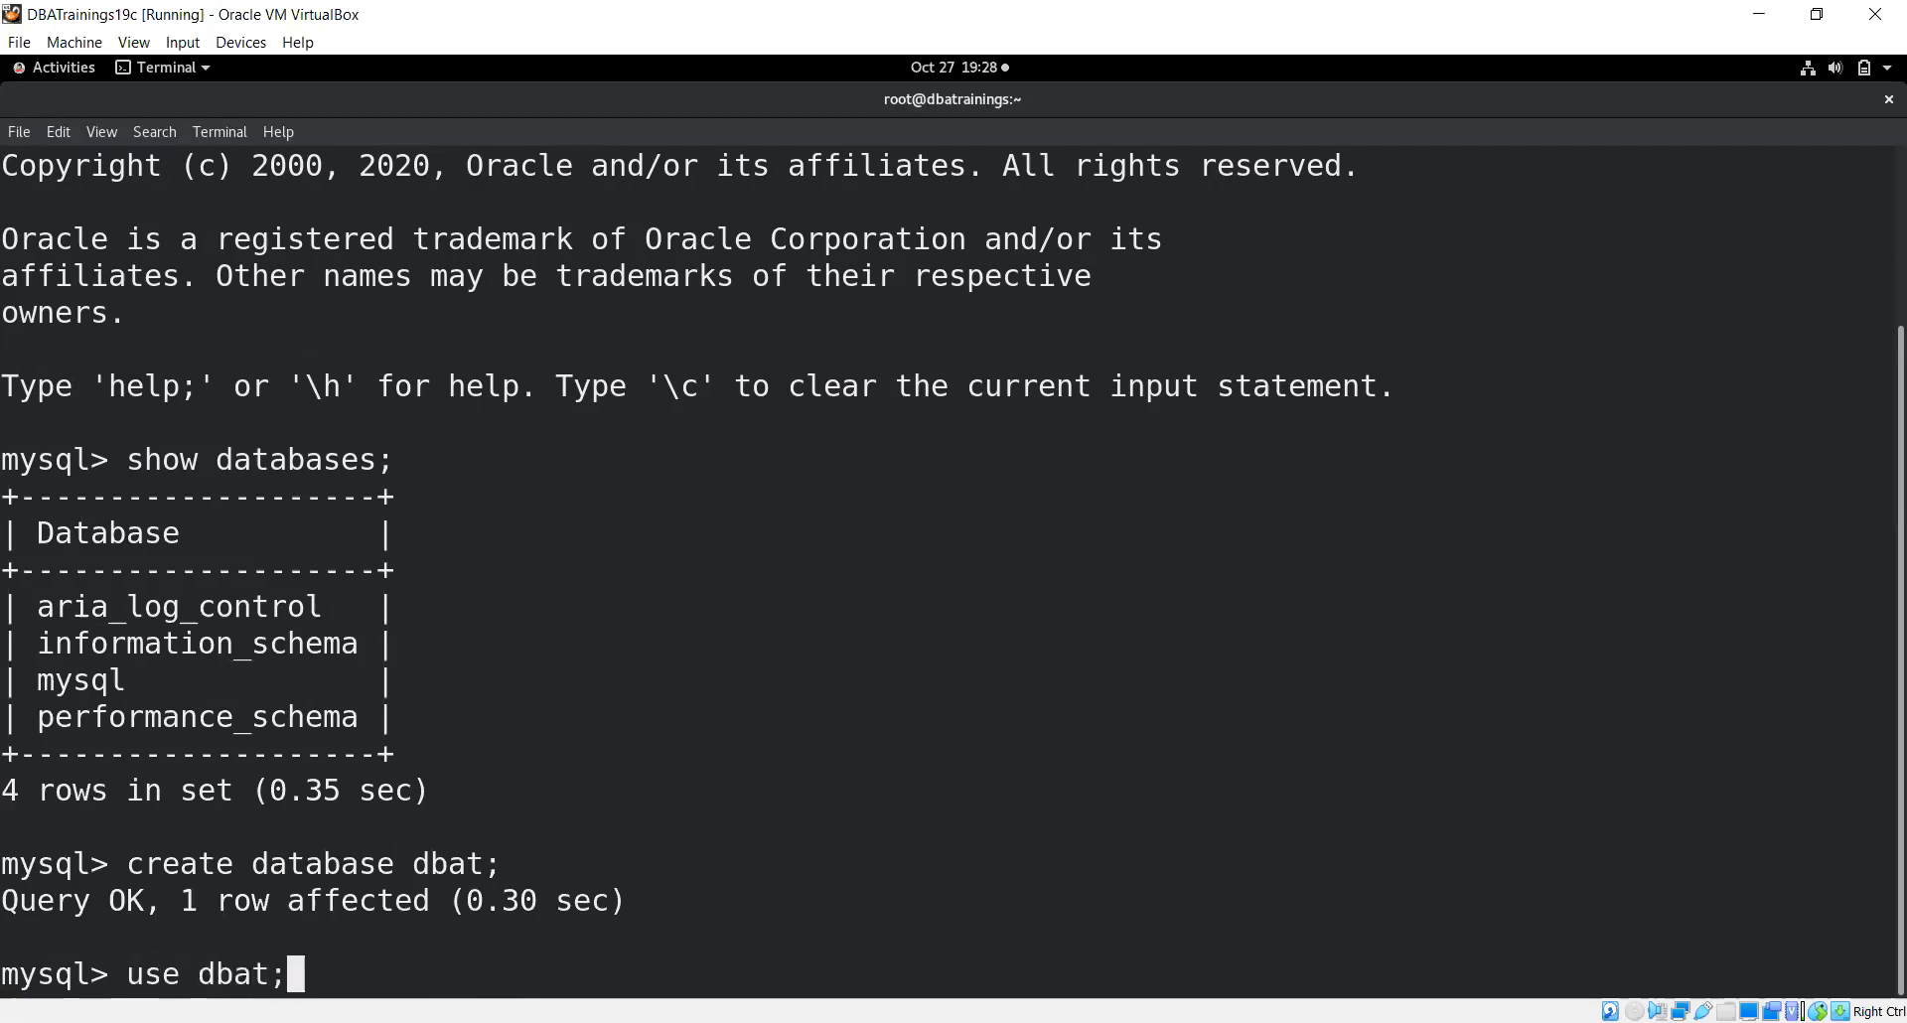
key("Return")
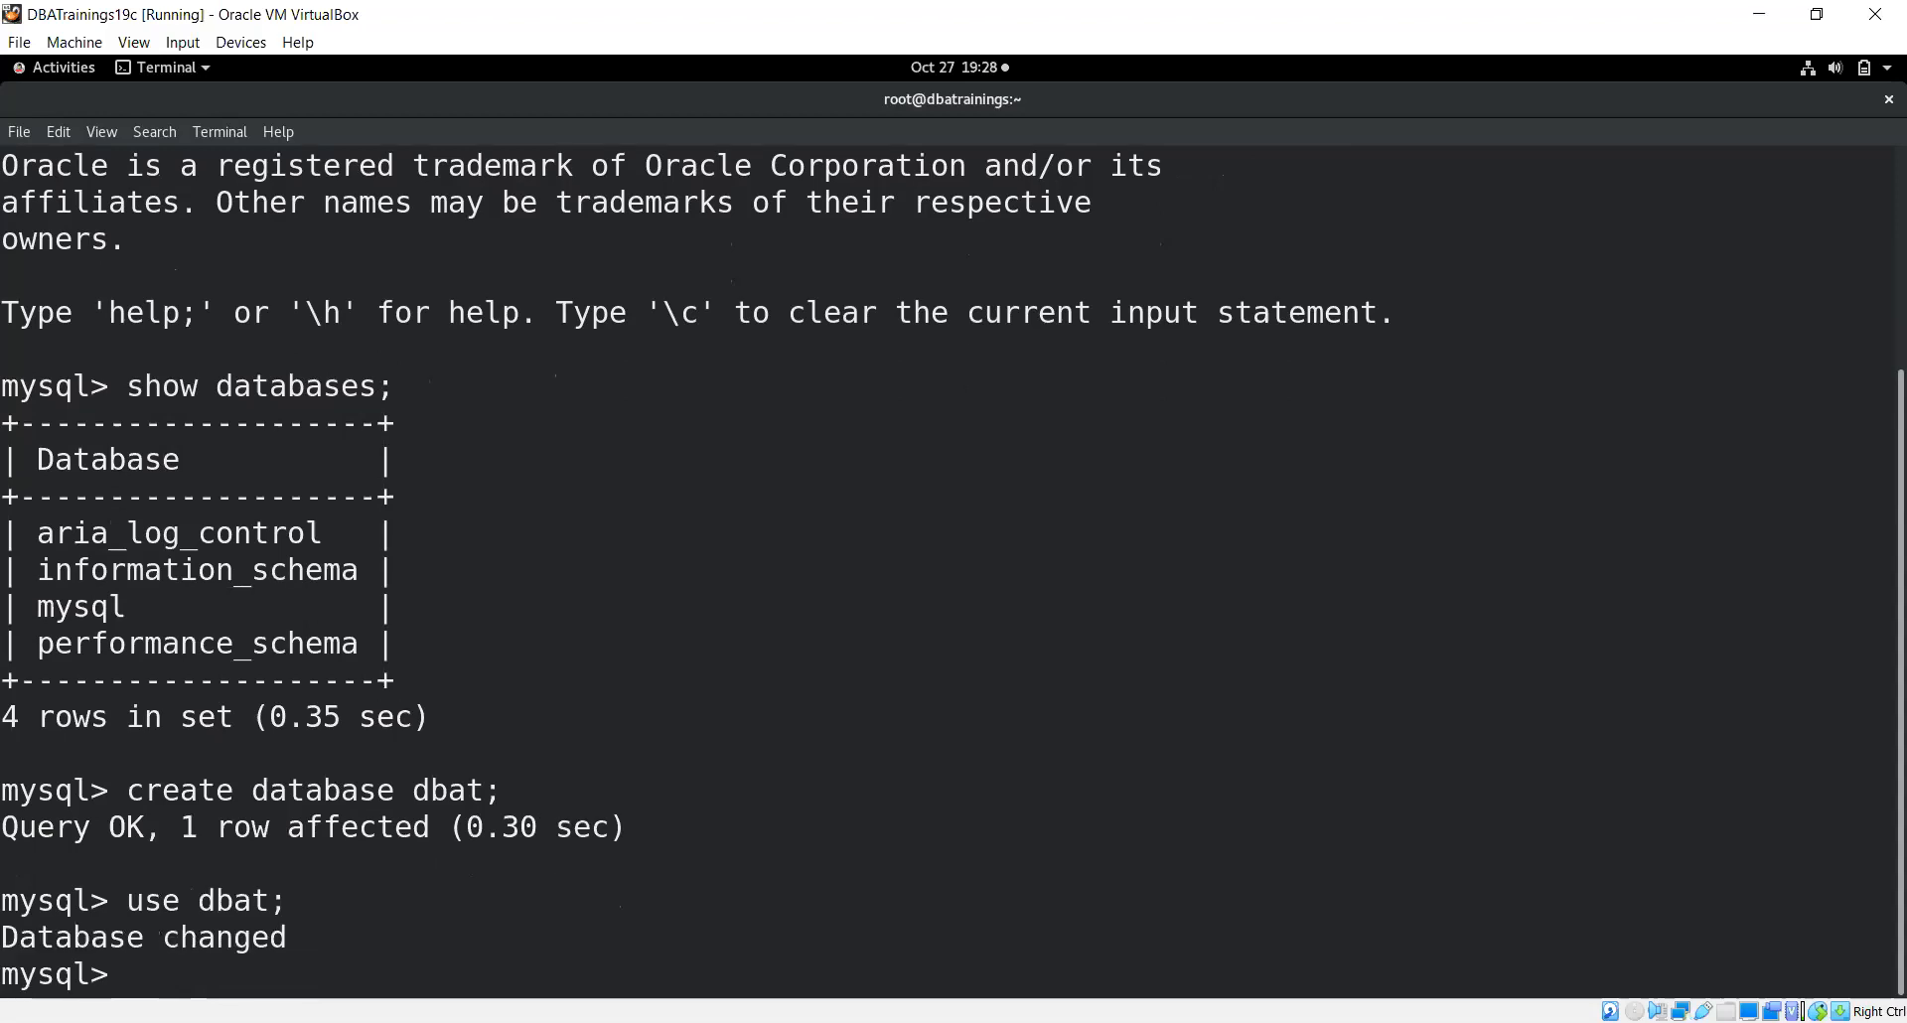
type("show databases")
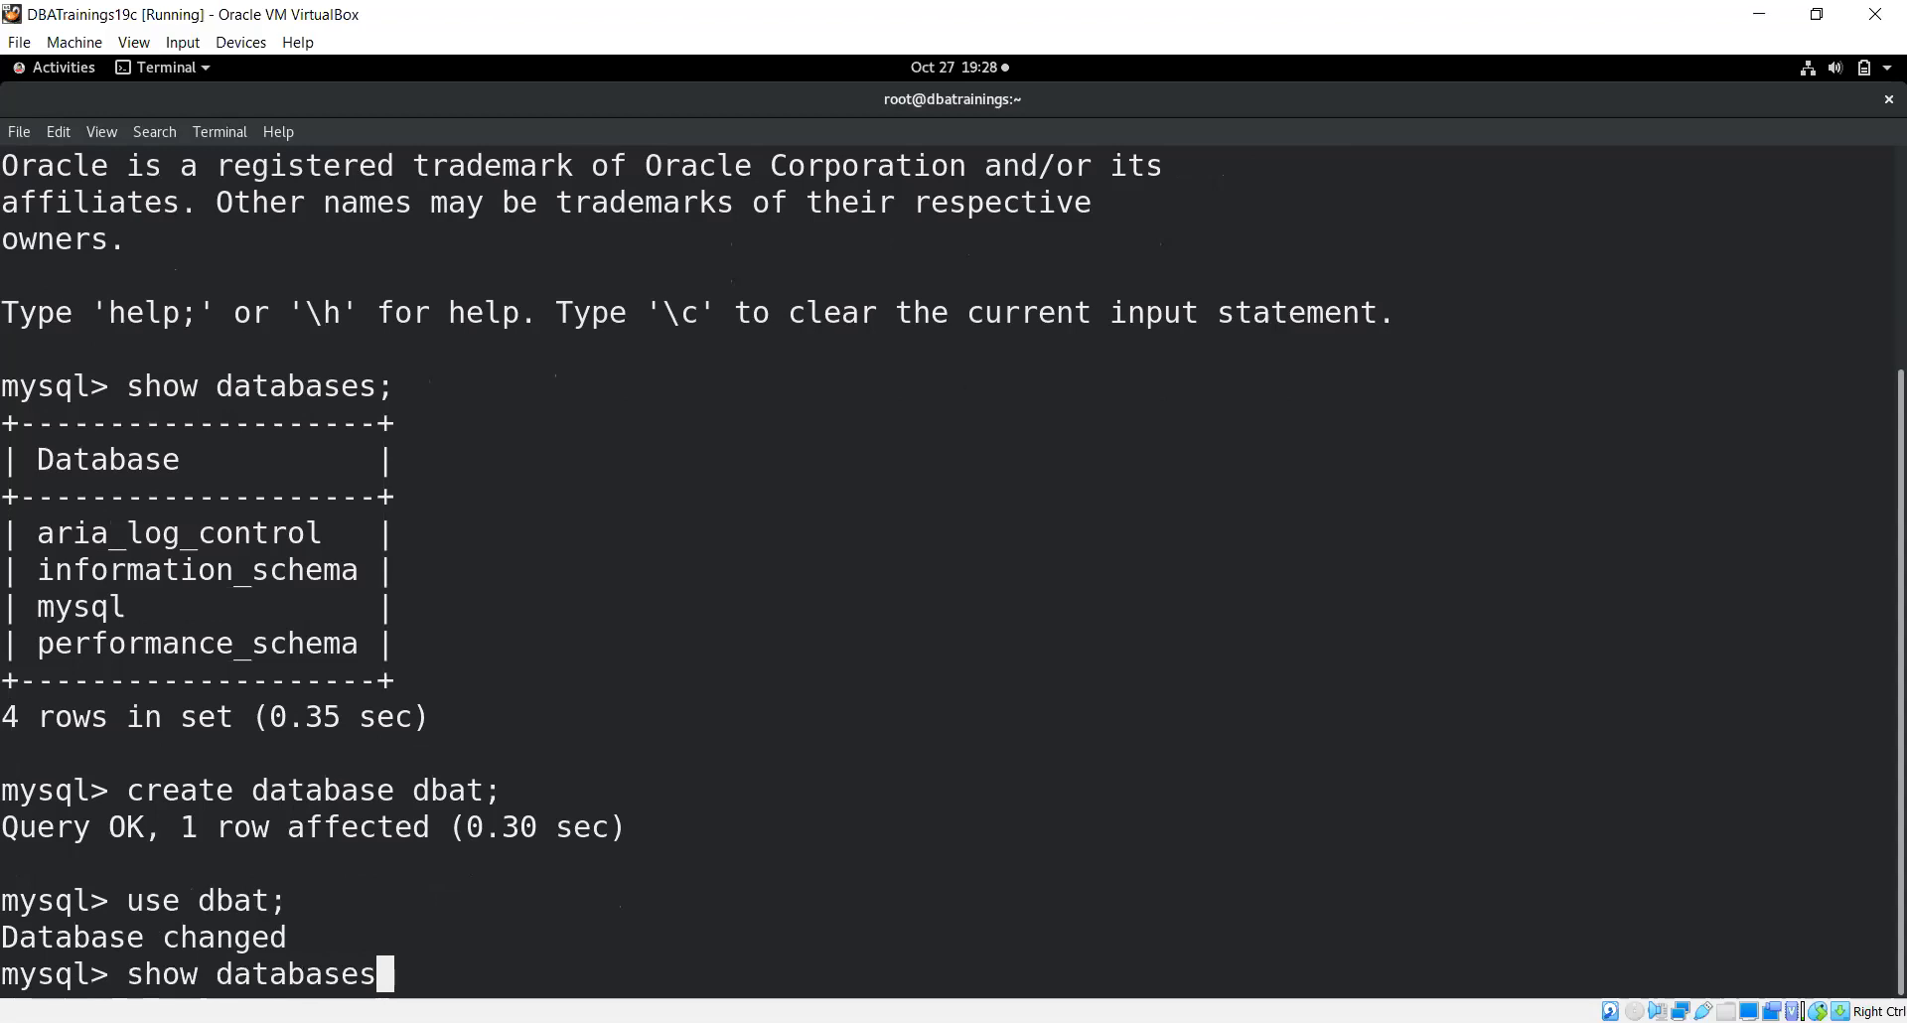
type(";")
key("Return")
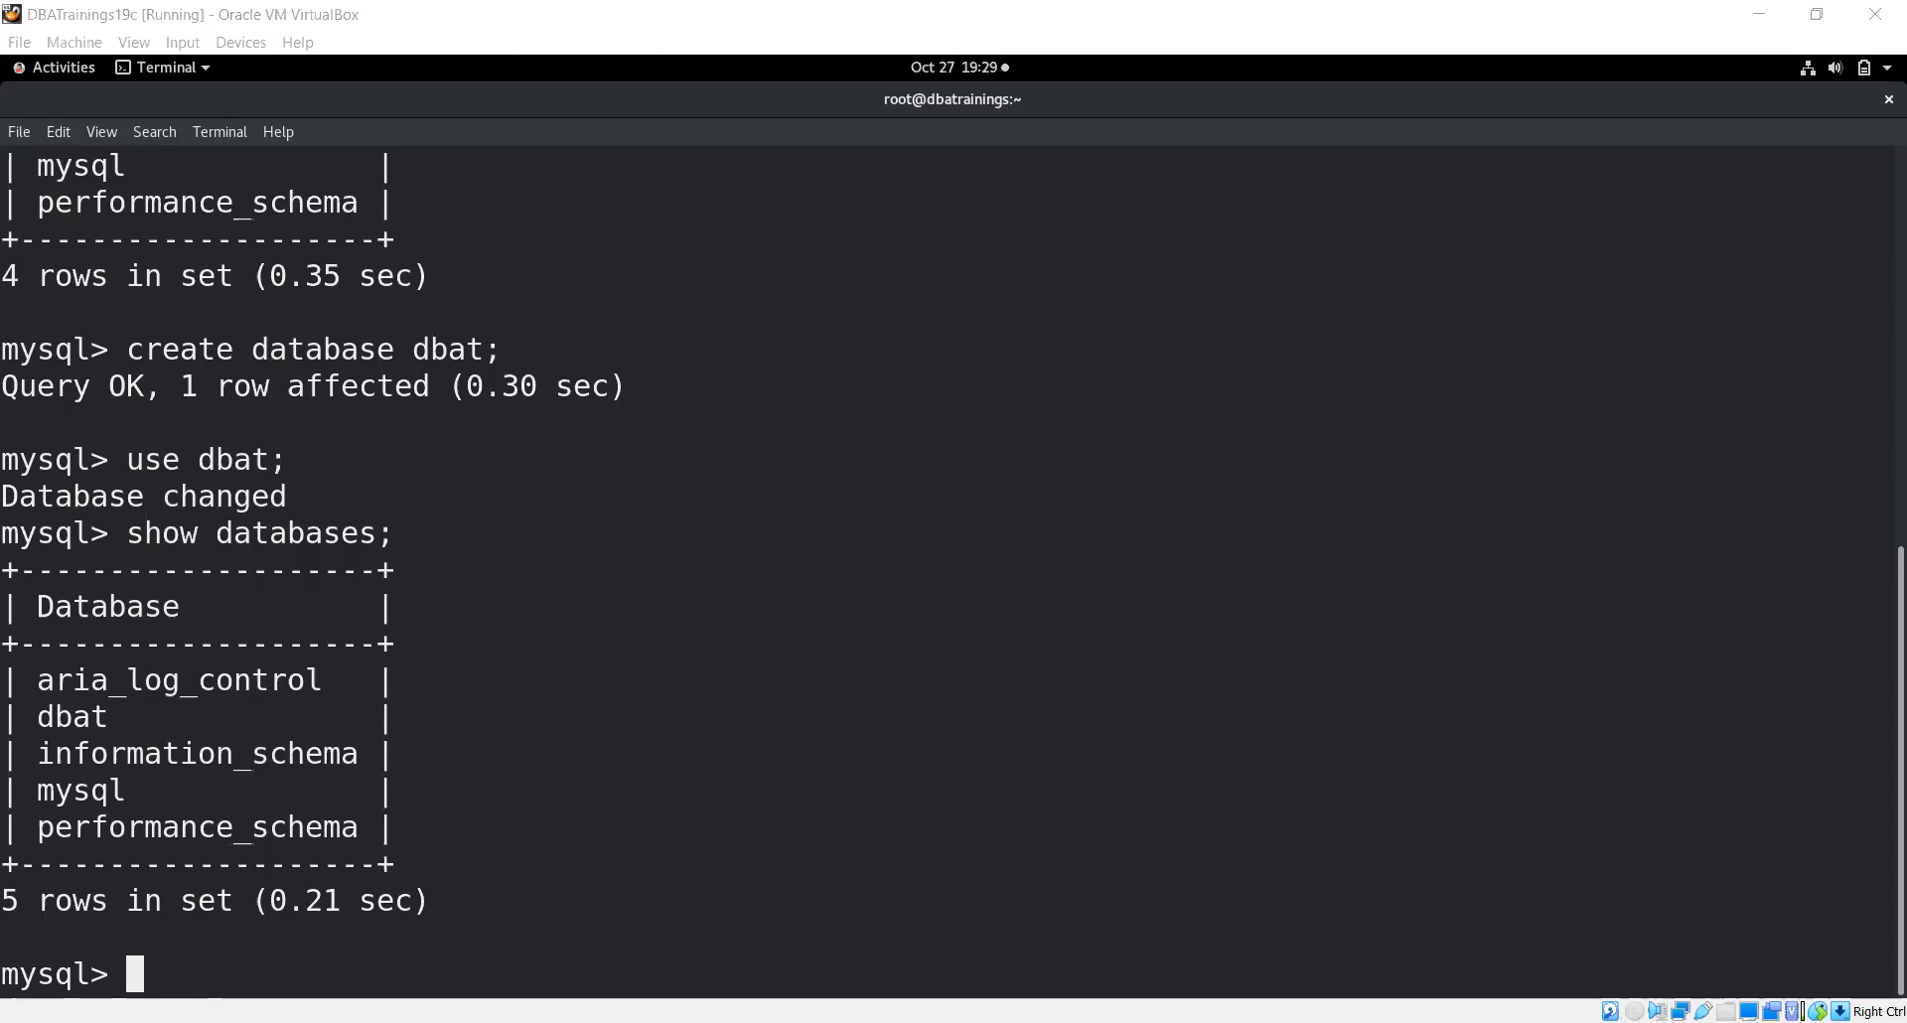
Close the guest terminal window, abandoning the unfinished create table command
left_click(1843, 556)
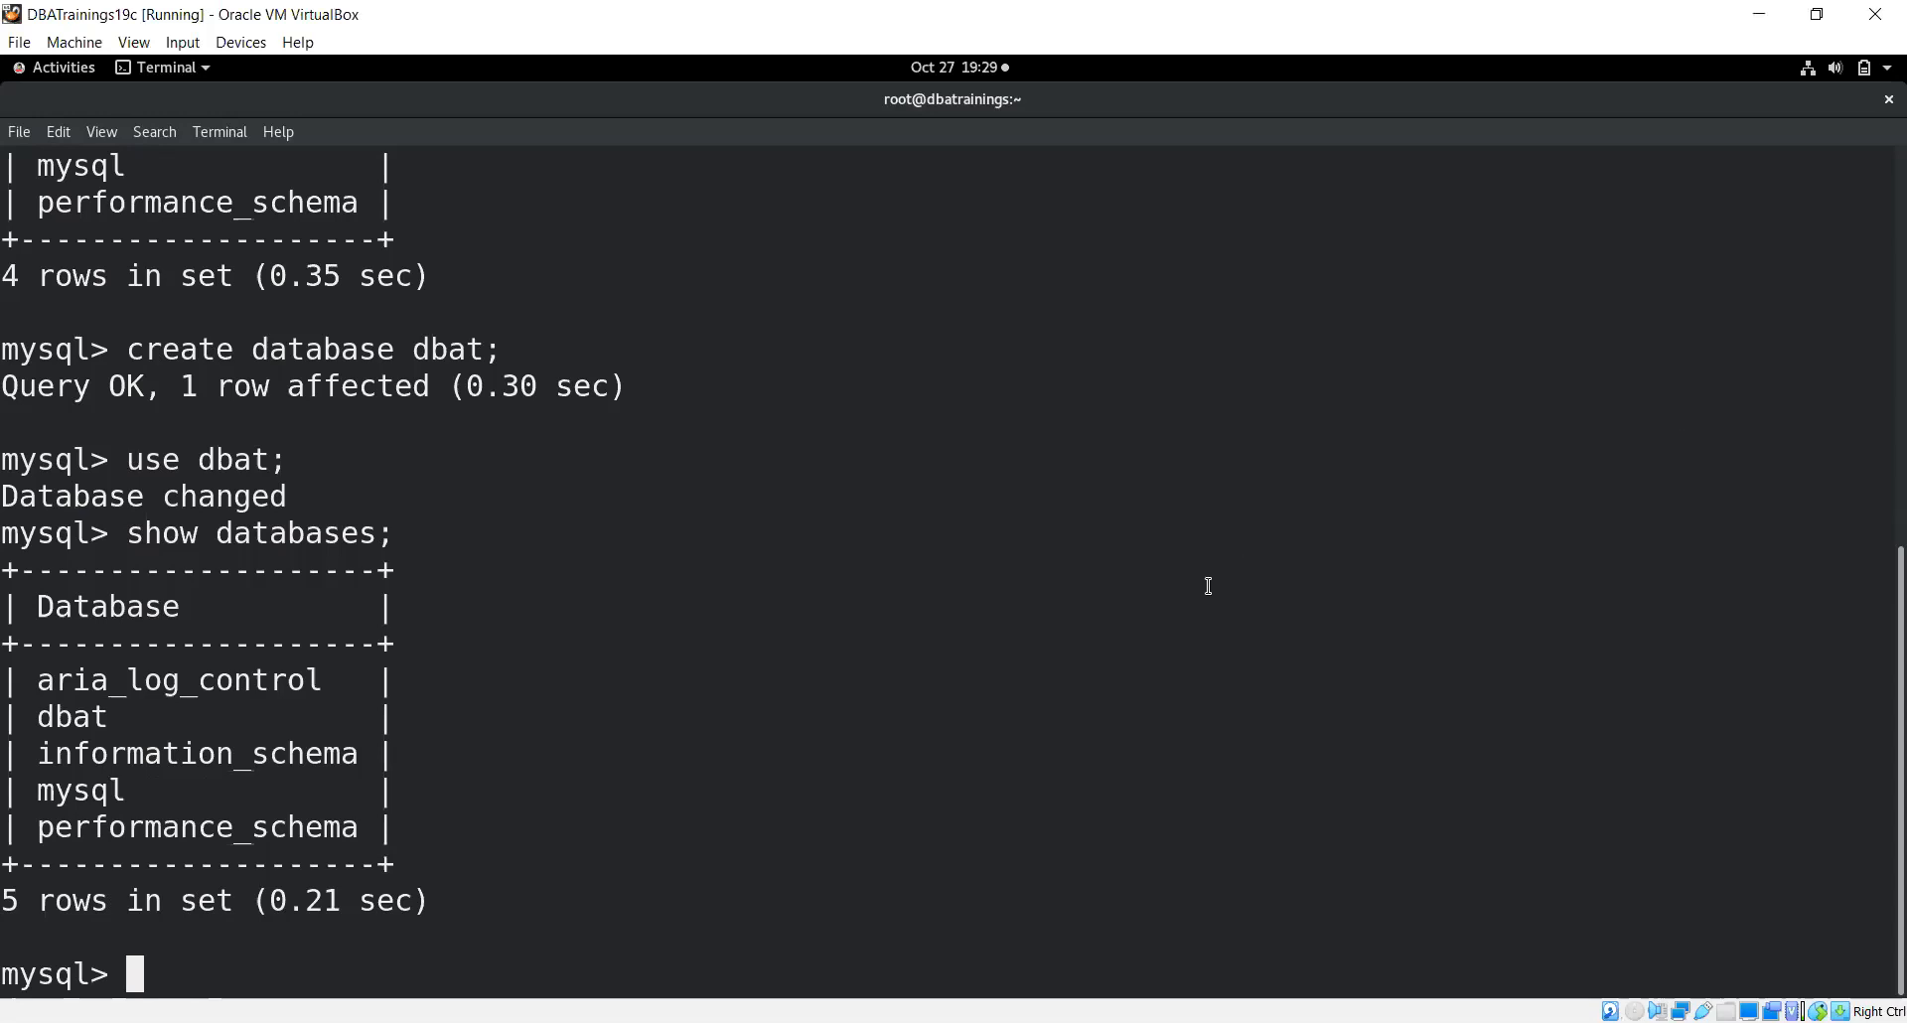
type("create ta")
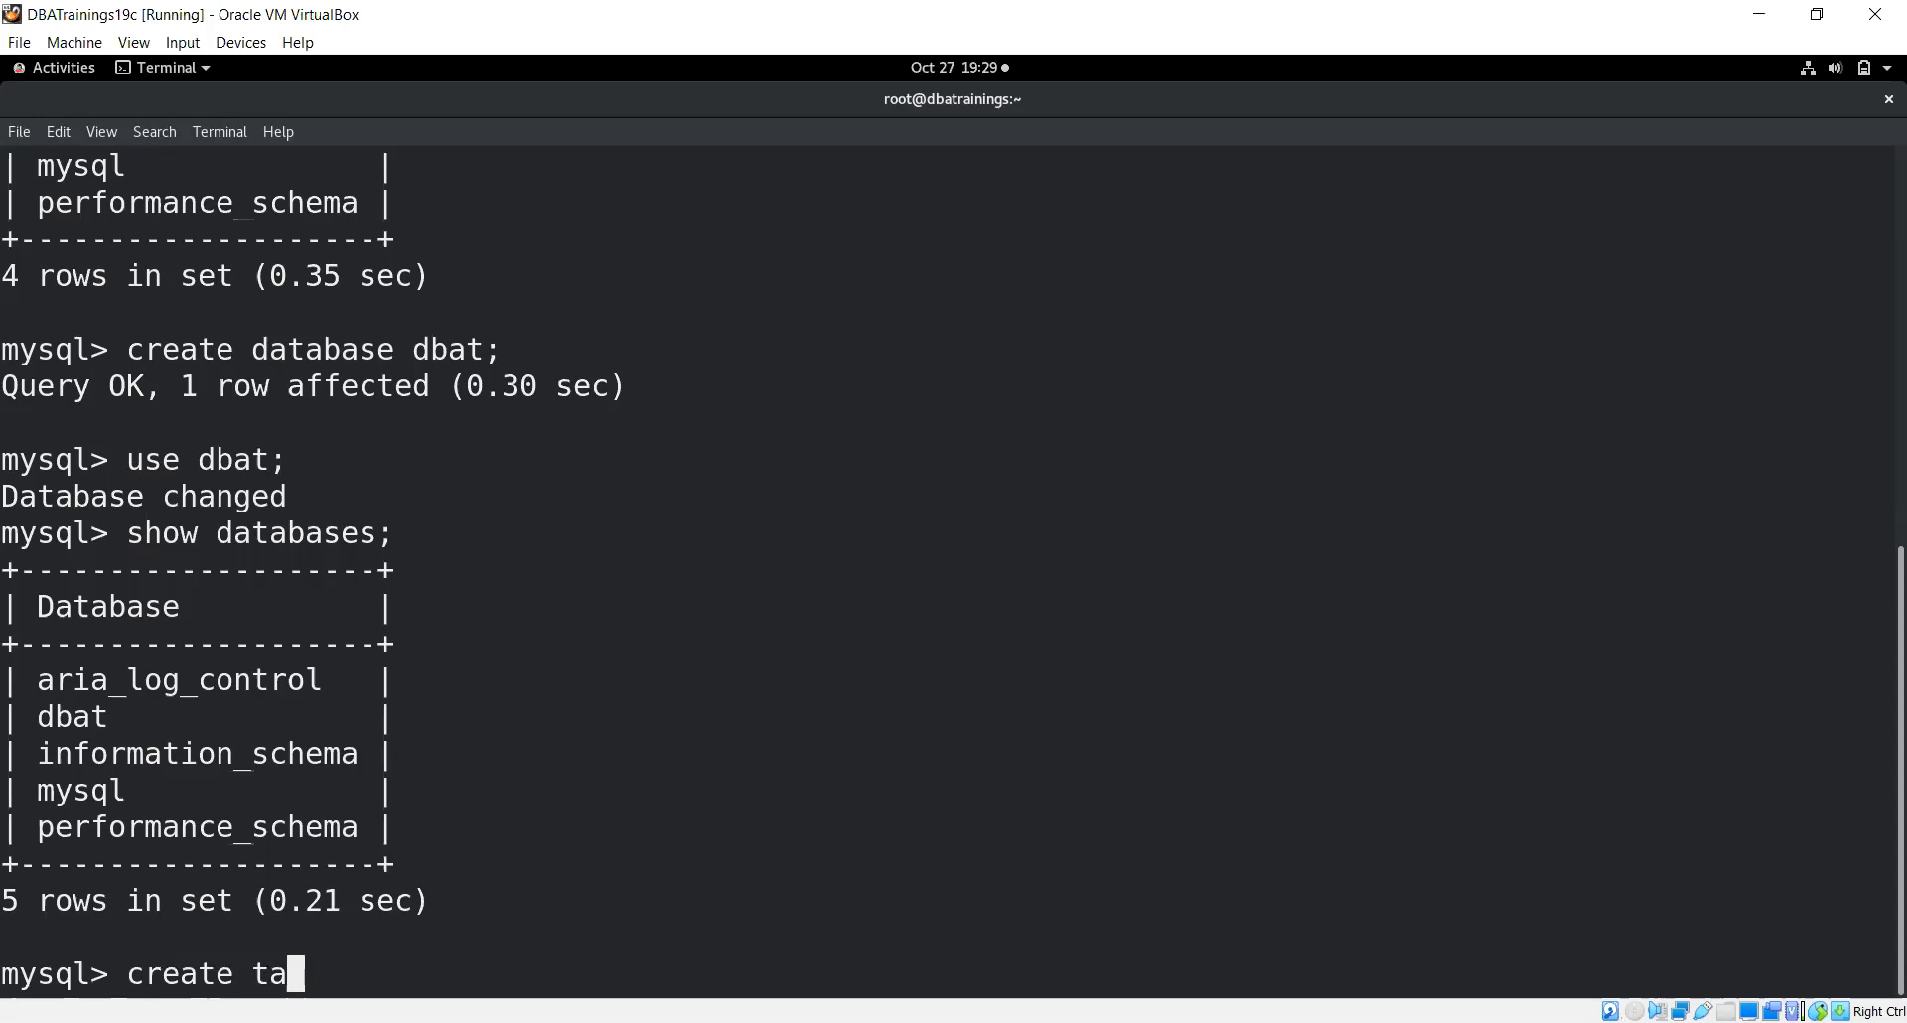
type("ble tes")
left_click(1888, 101)
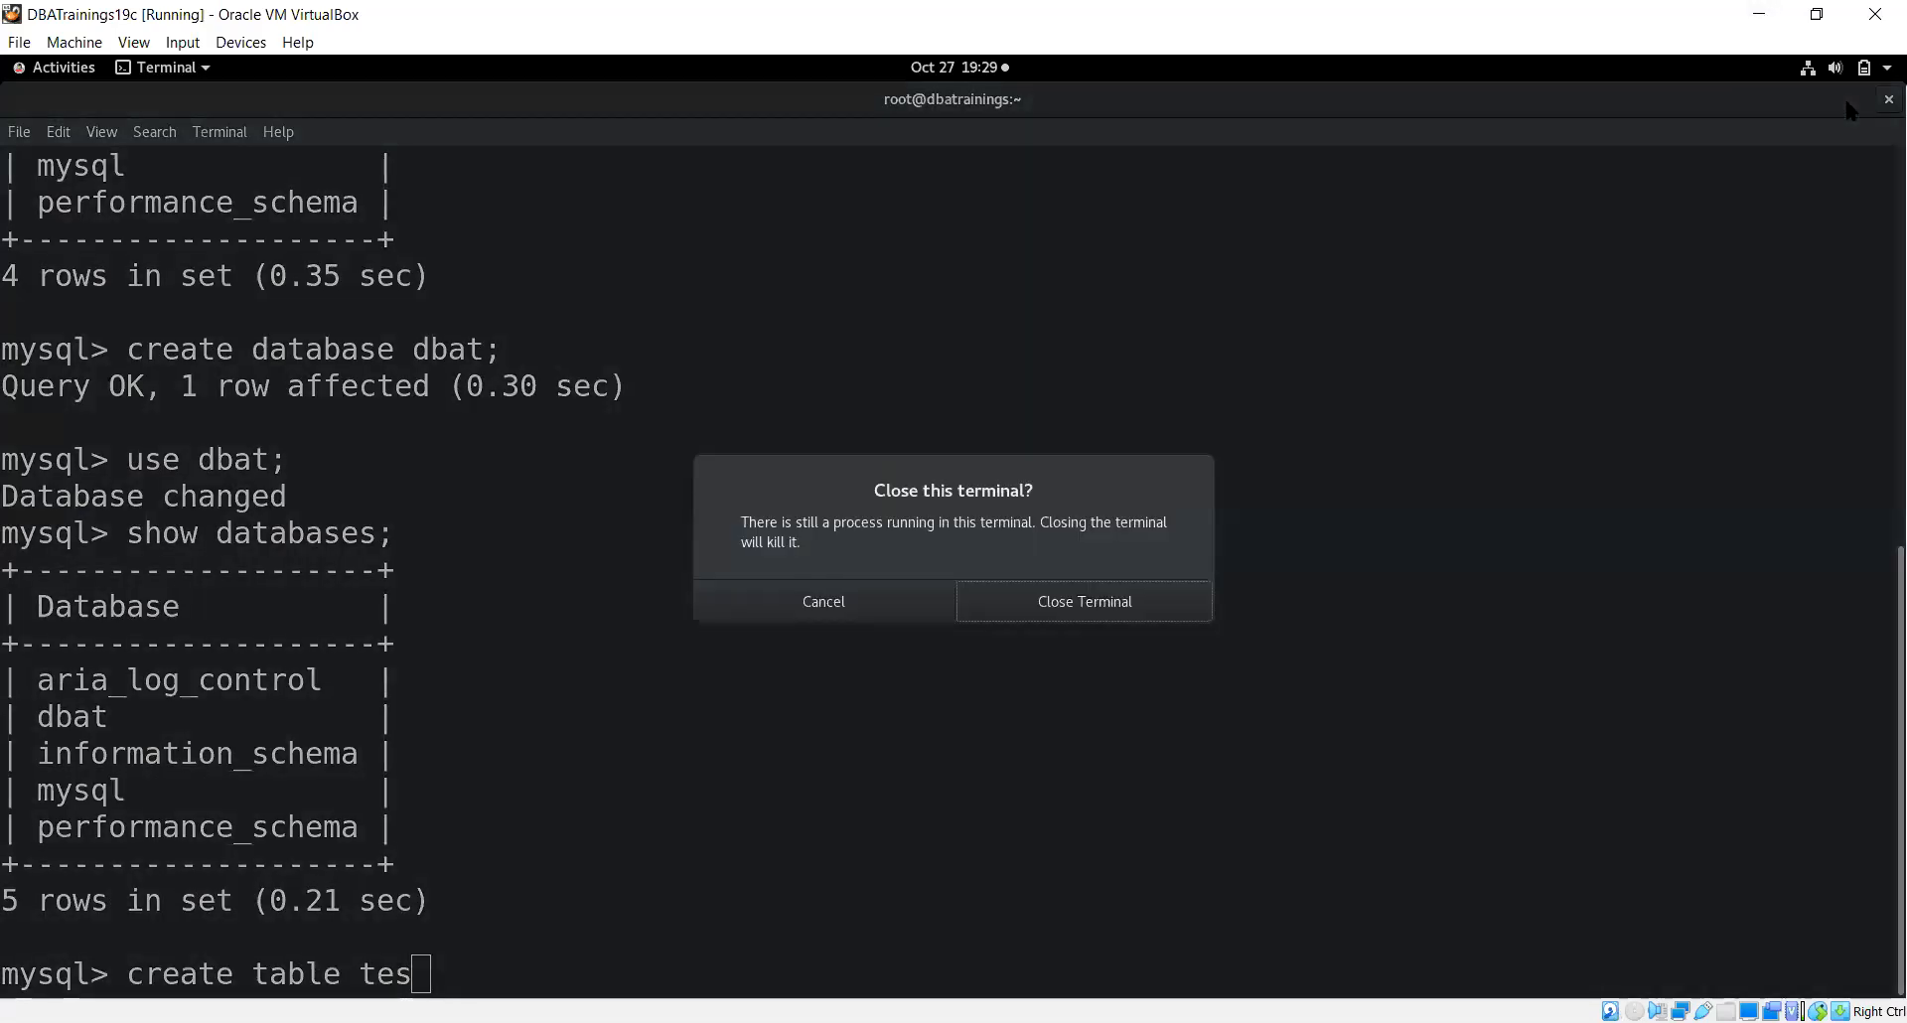
left_click(1018, 616)
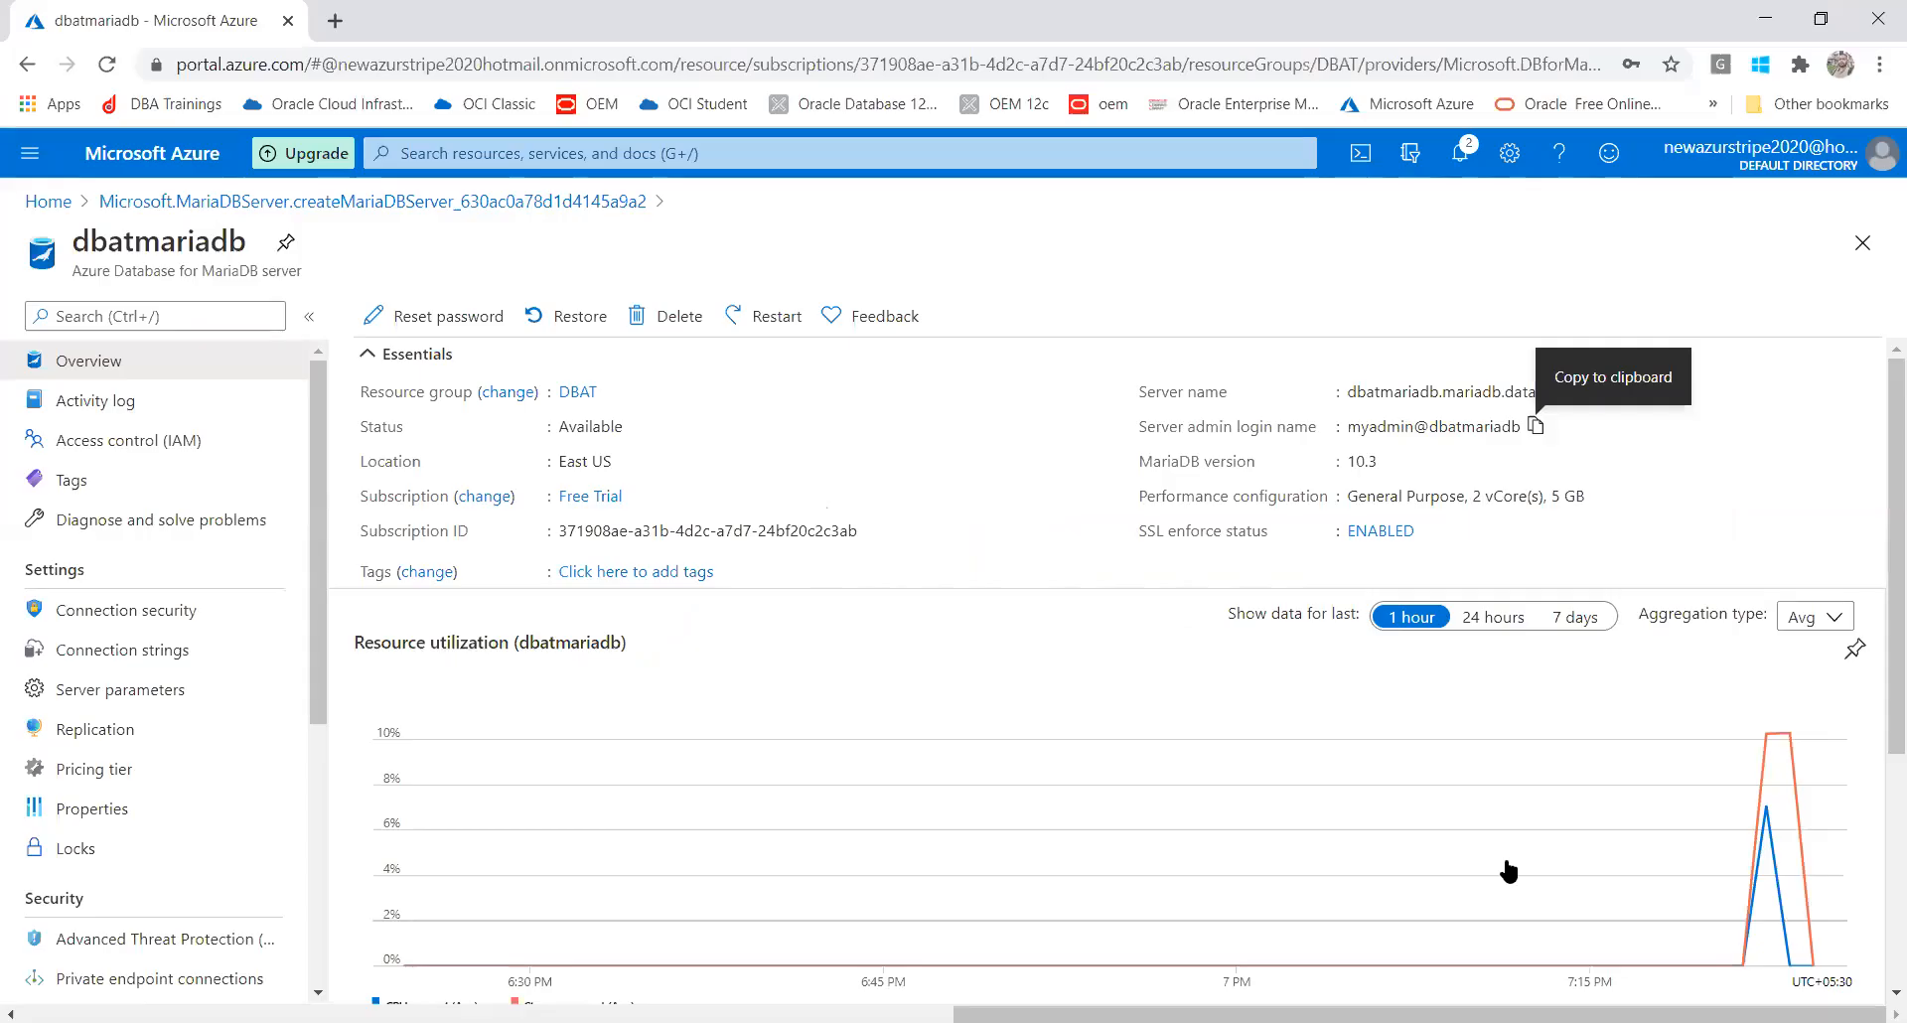
In Cloud Shell, connect to the MariaDB server with the pasted mysql command and password
left_click(1359, 159)
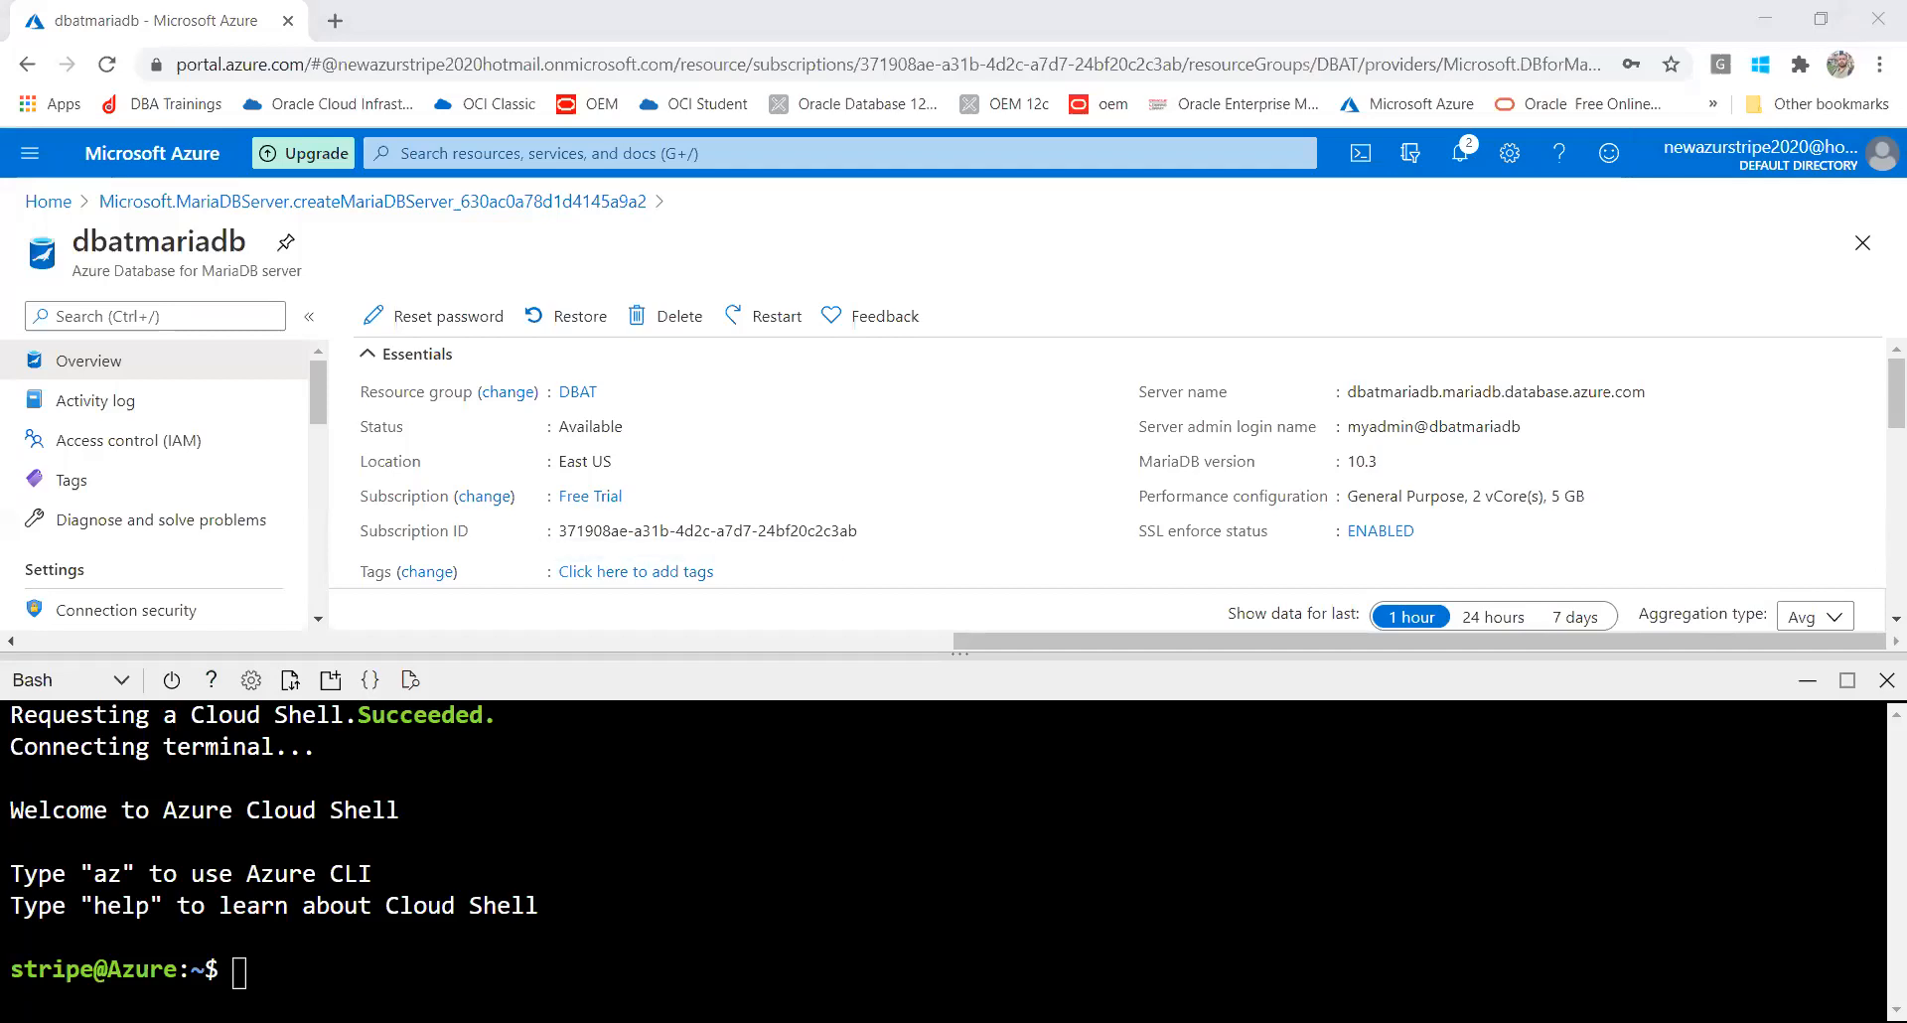
right_click(663, 974)
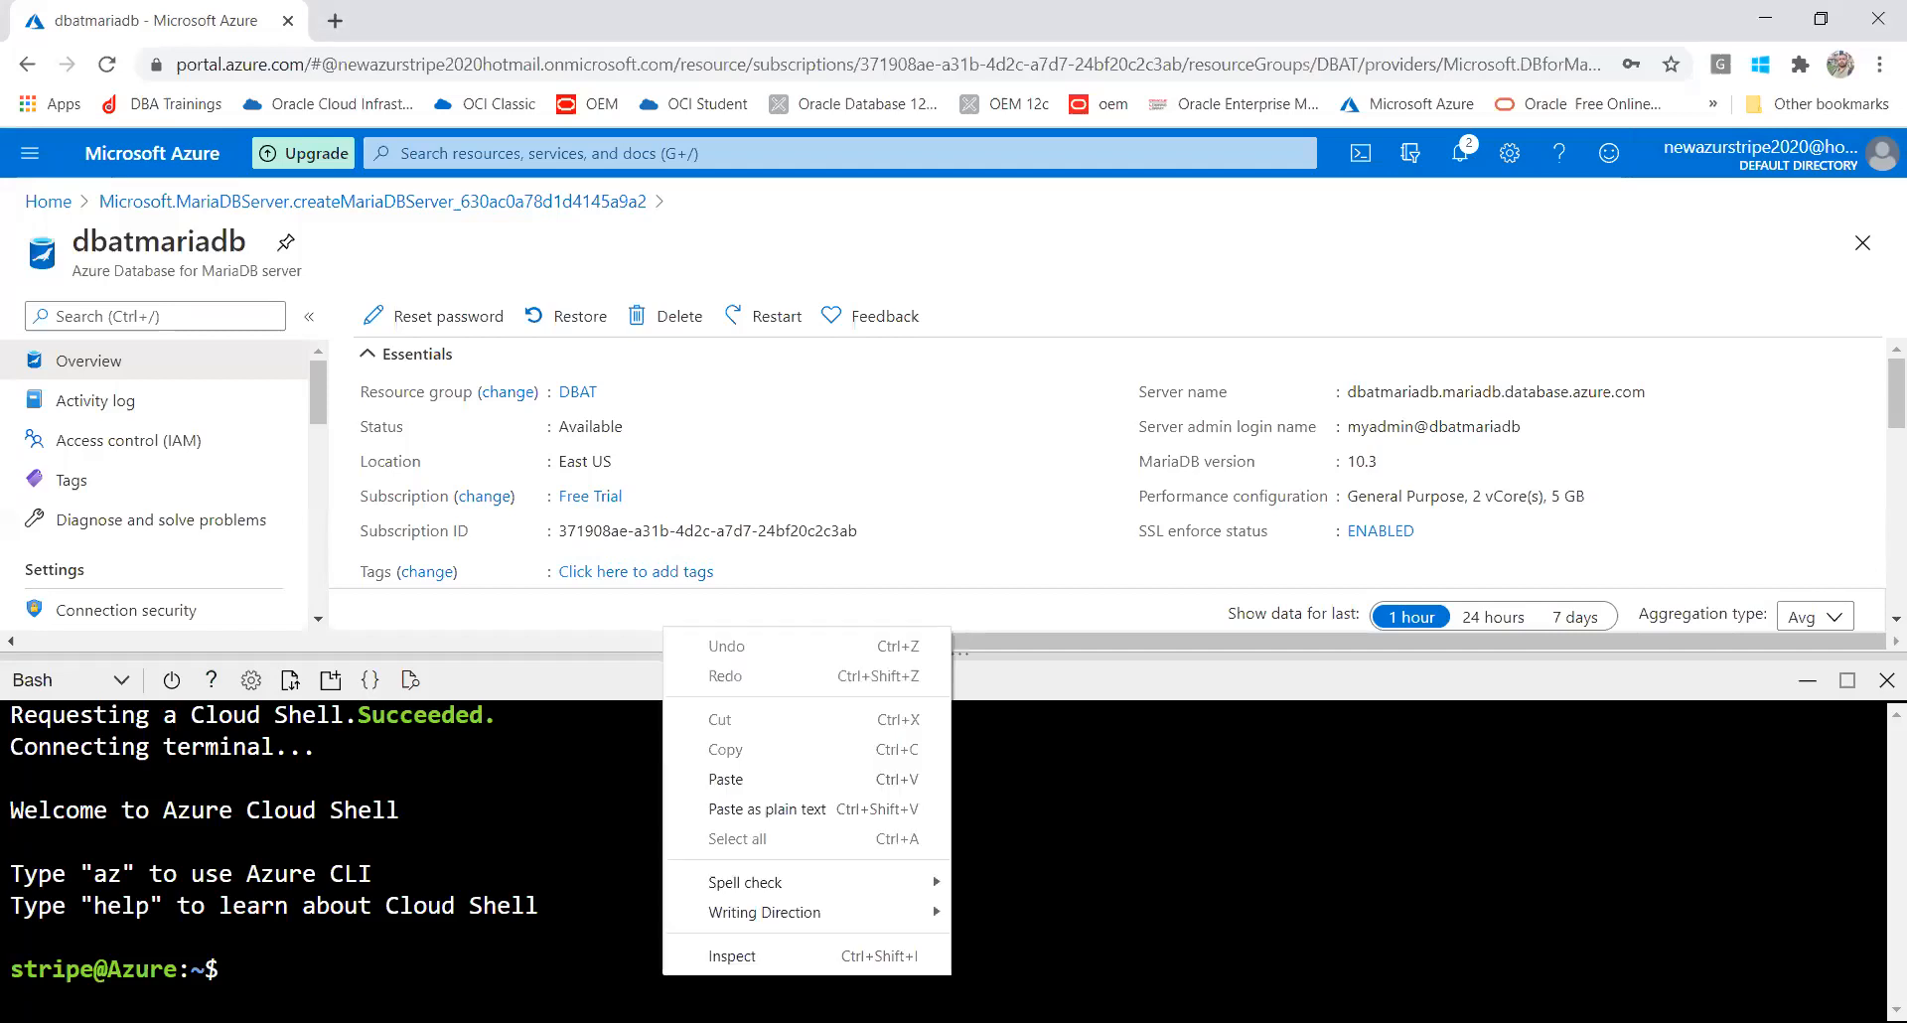
left_click(723, 781)
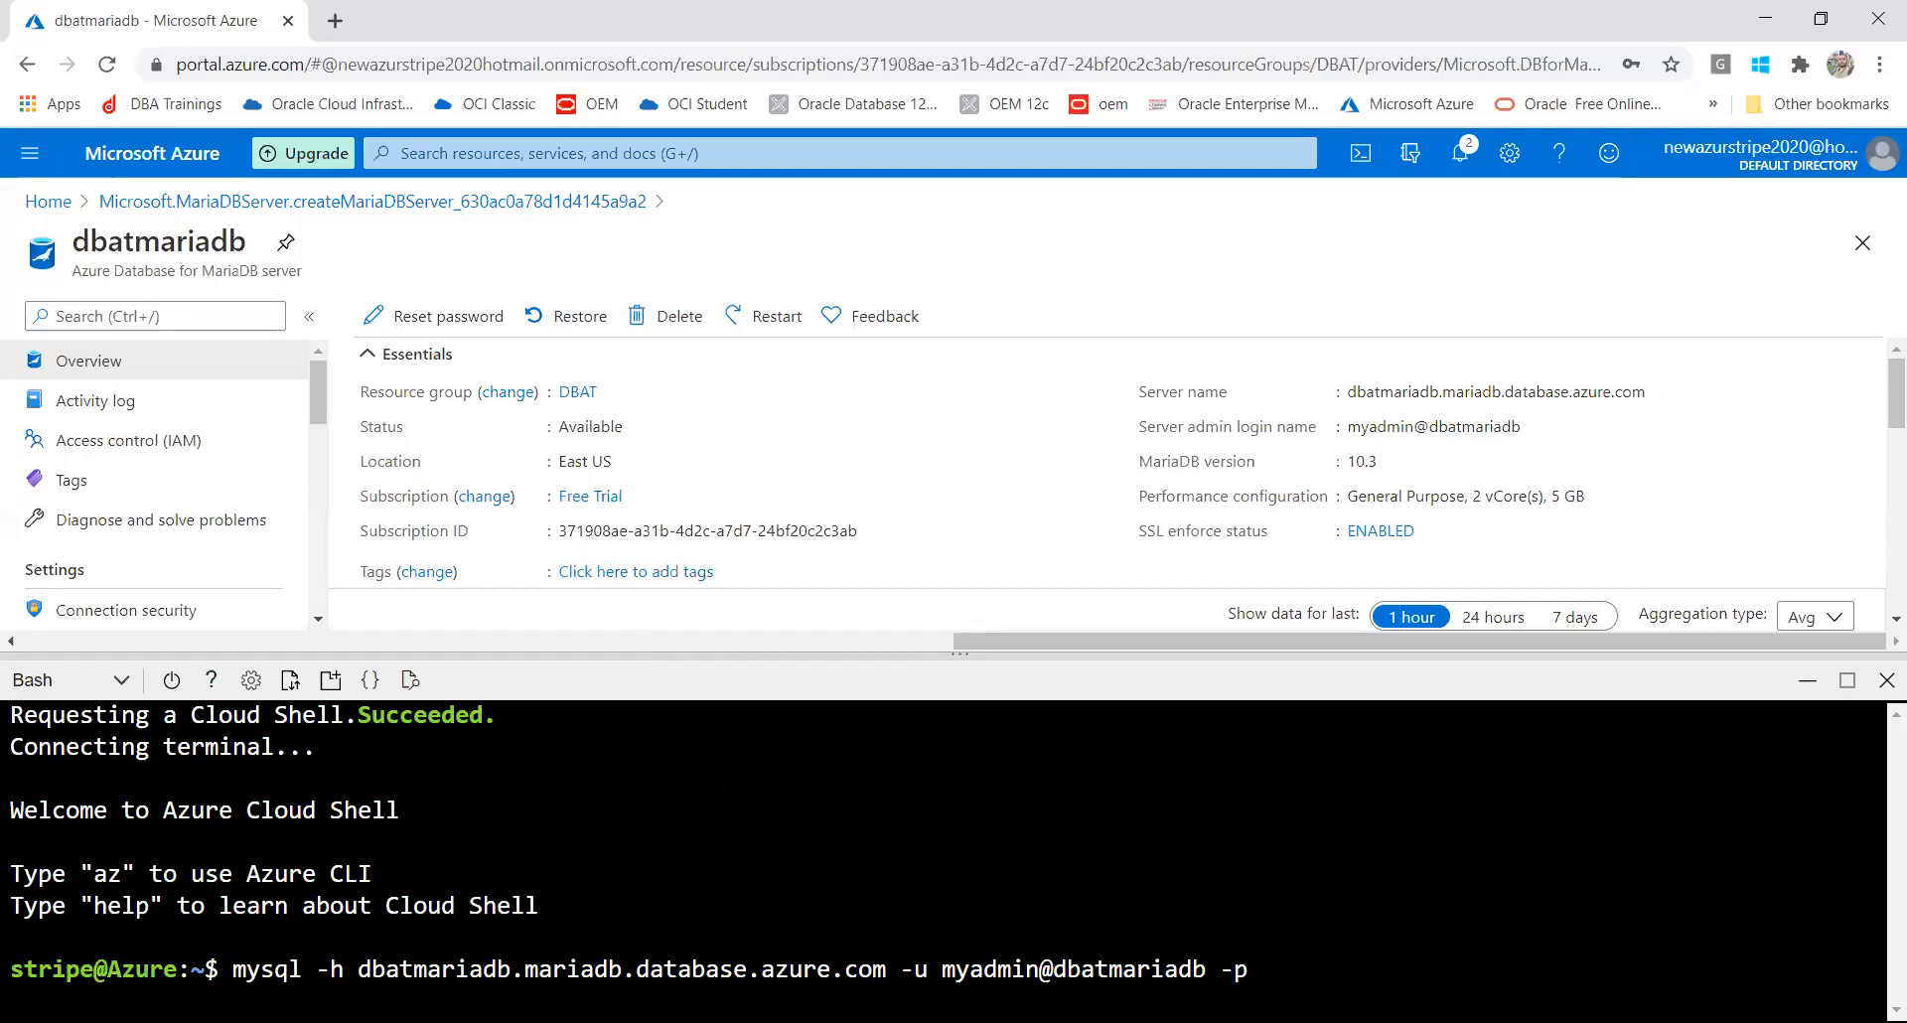
key("Return")
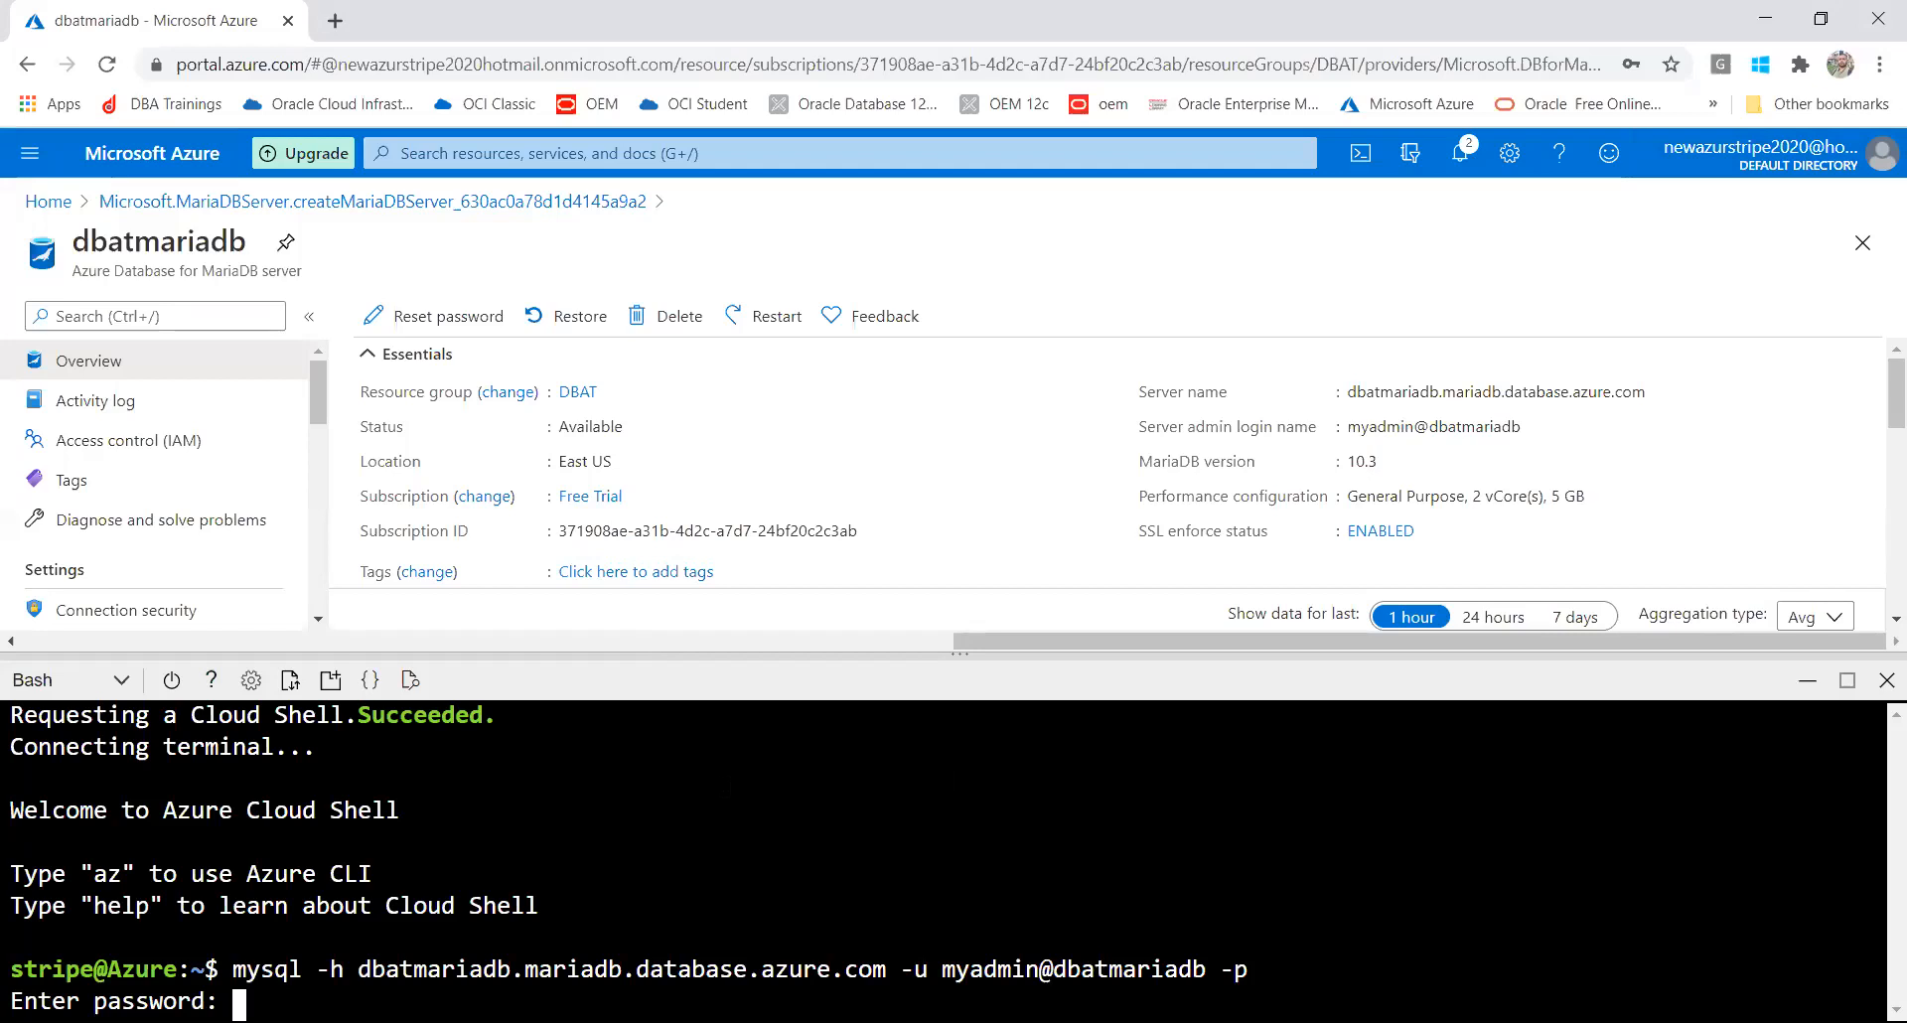
key("Return")
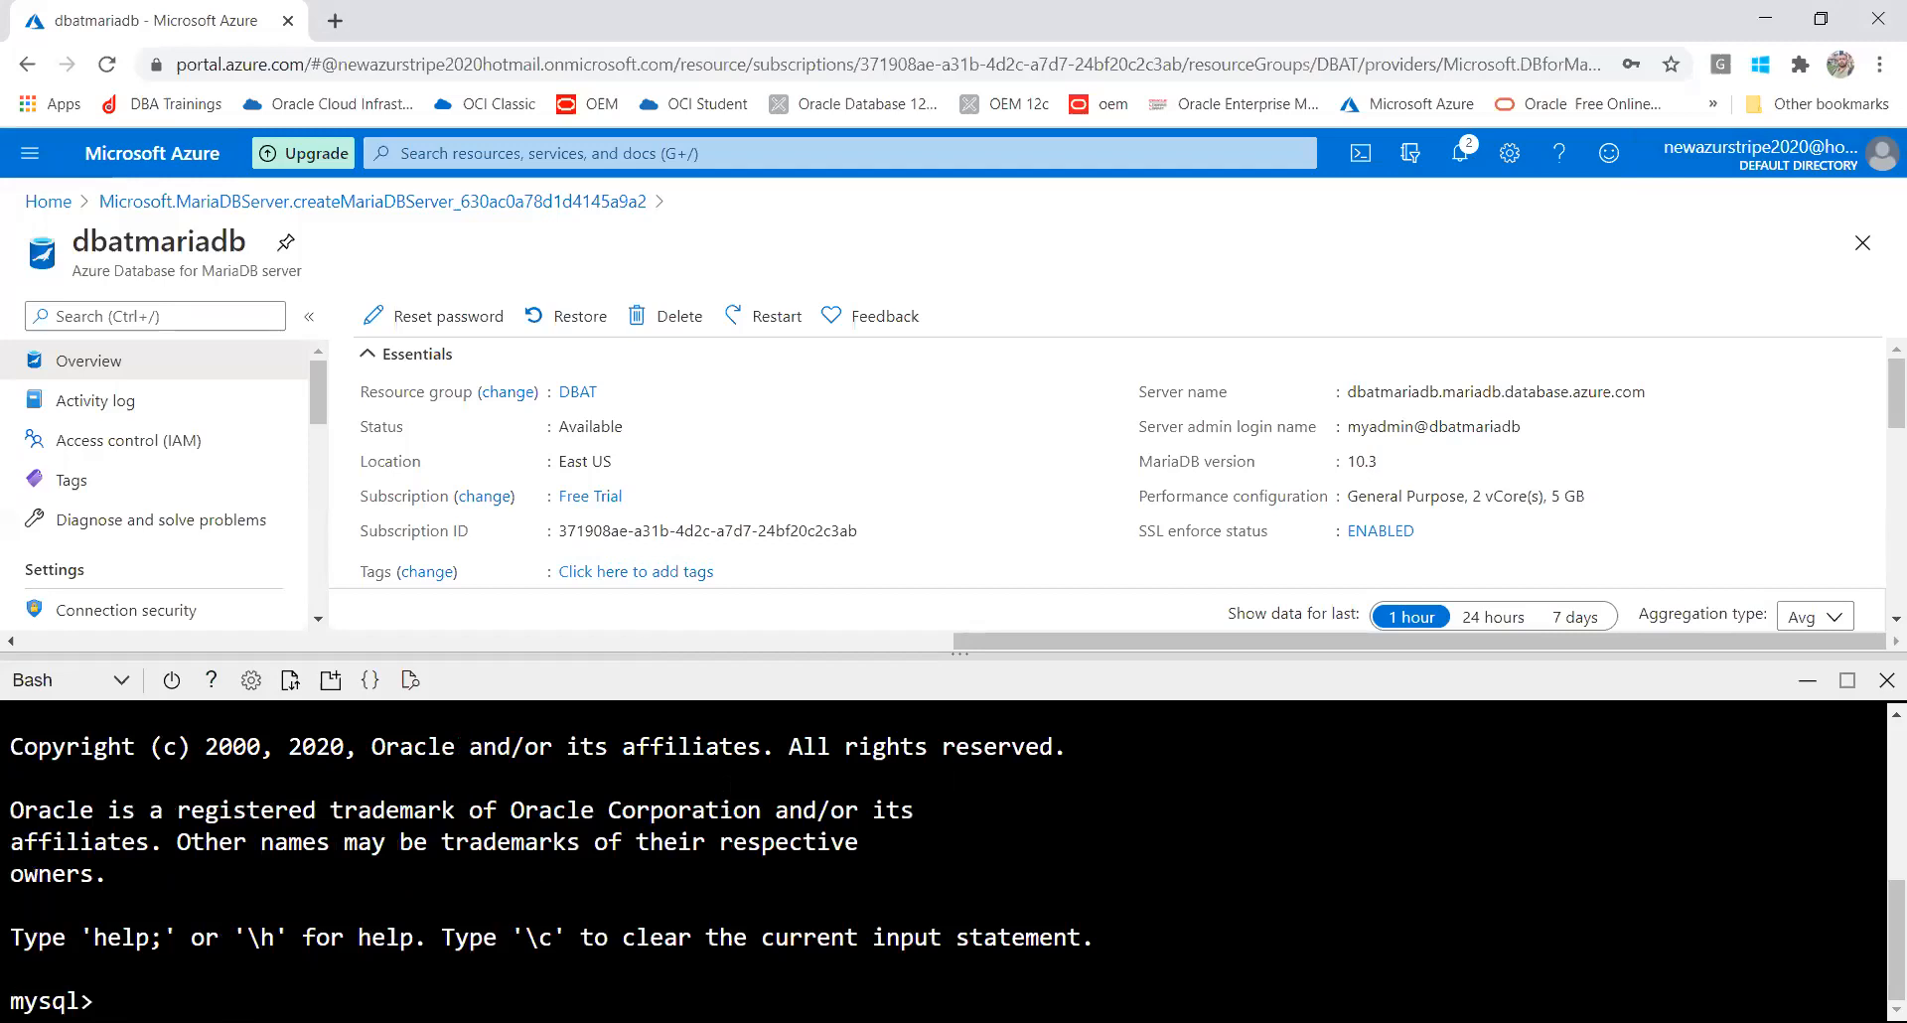
Run show databases; and use dbat; in the mysql session
type("show databases;")
key("Return")
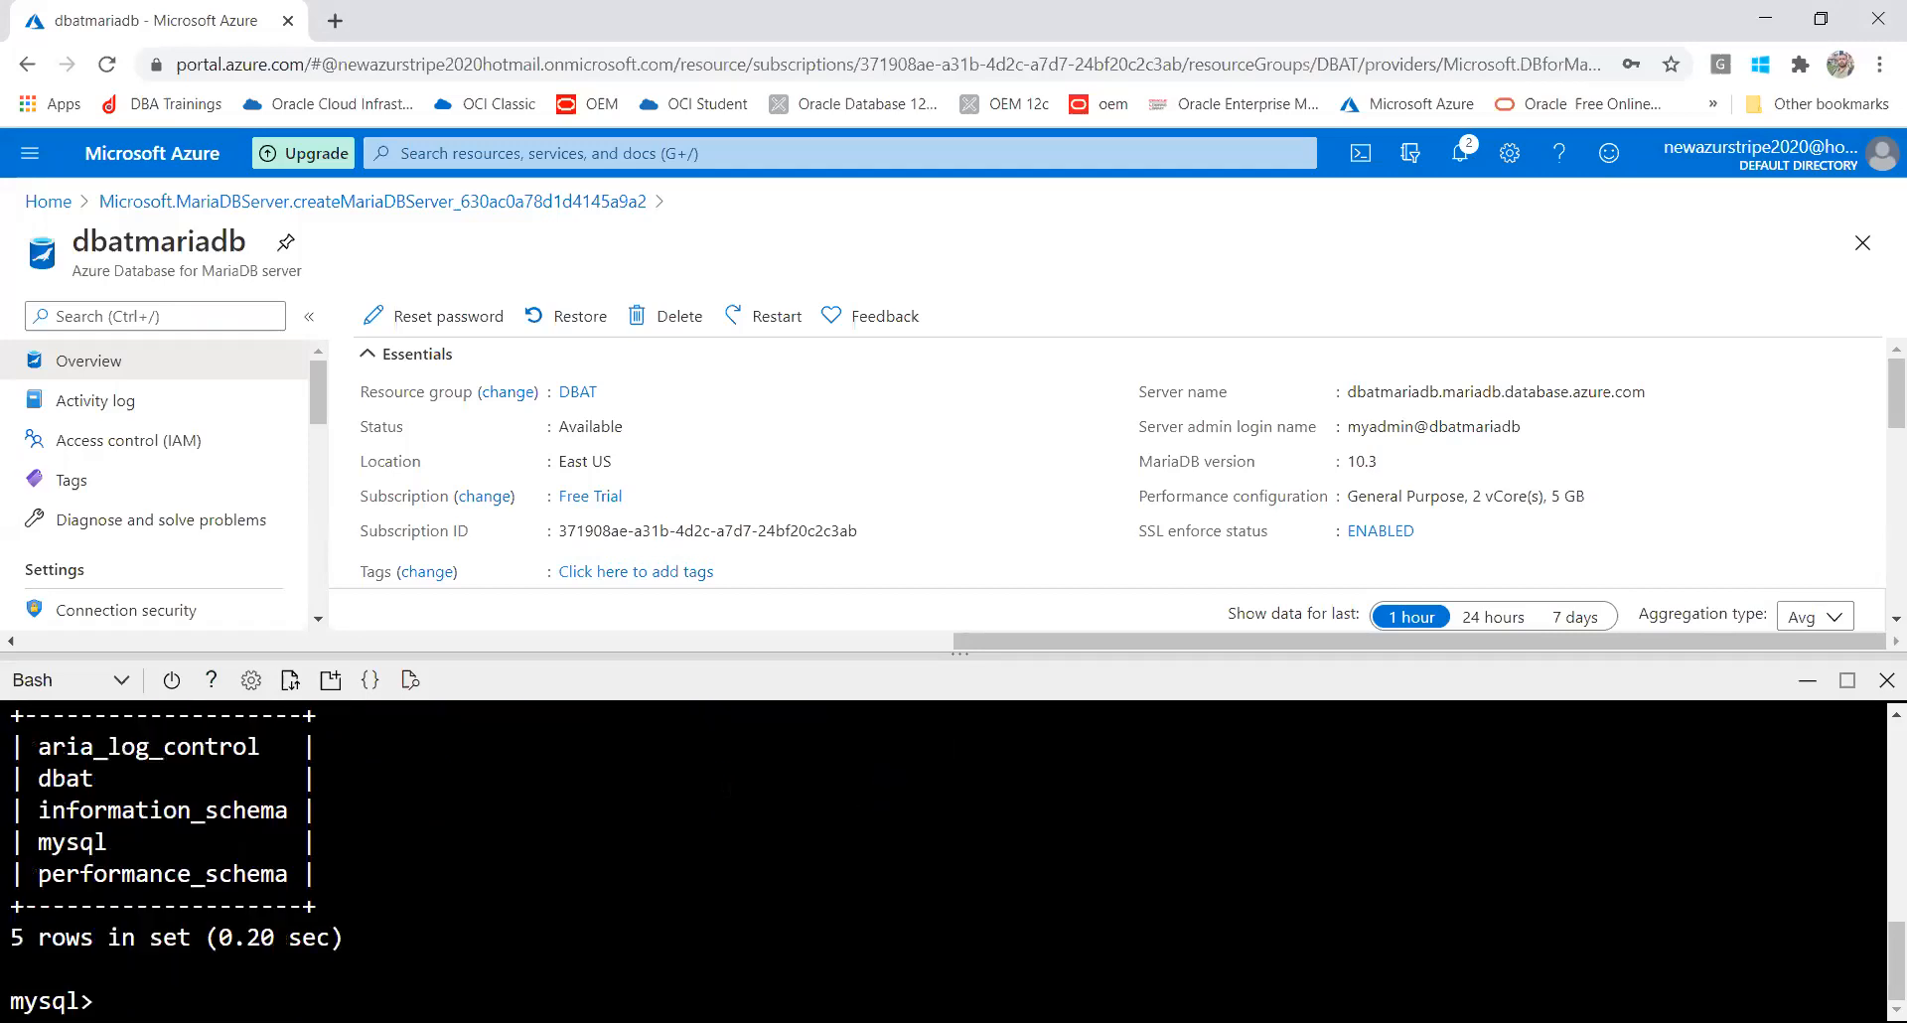
type("use dbat;")
key("Return")
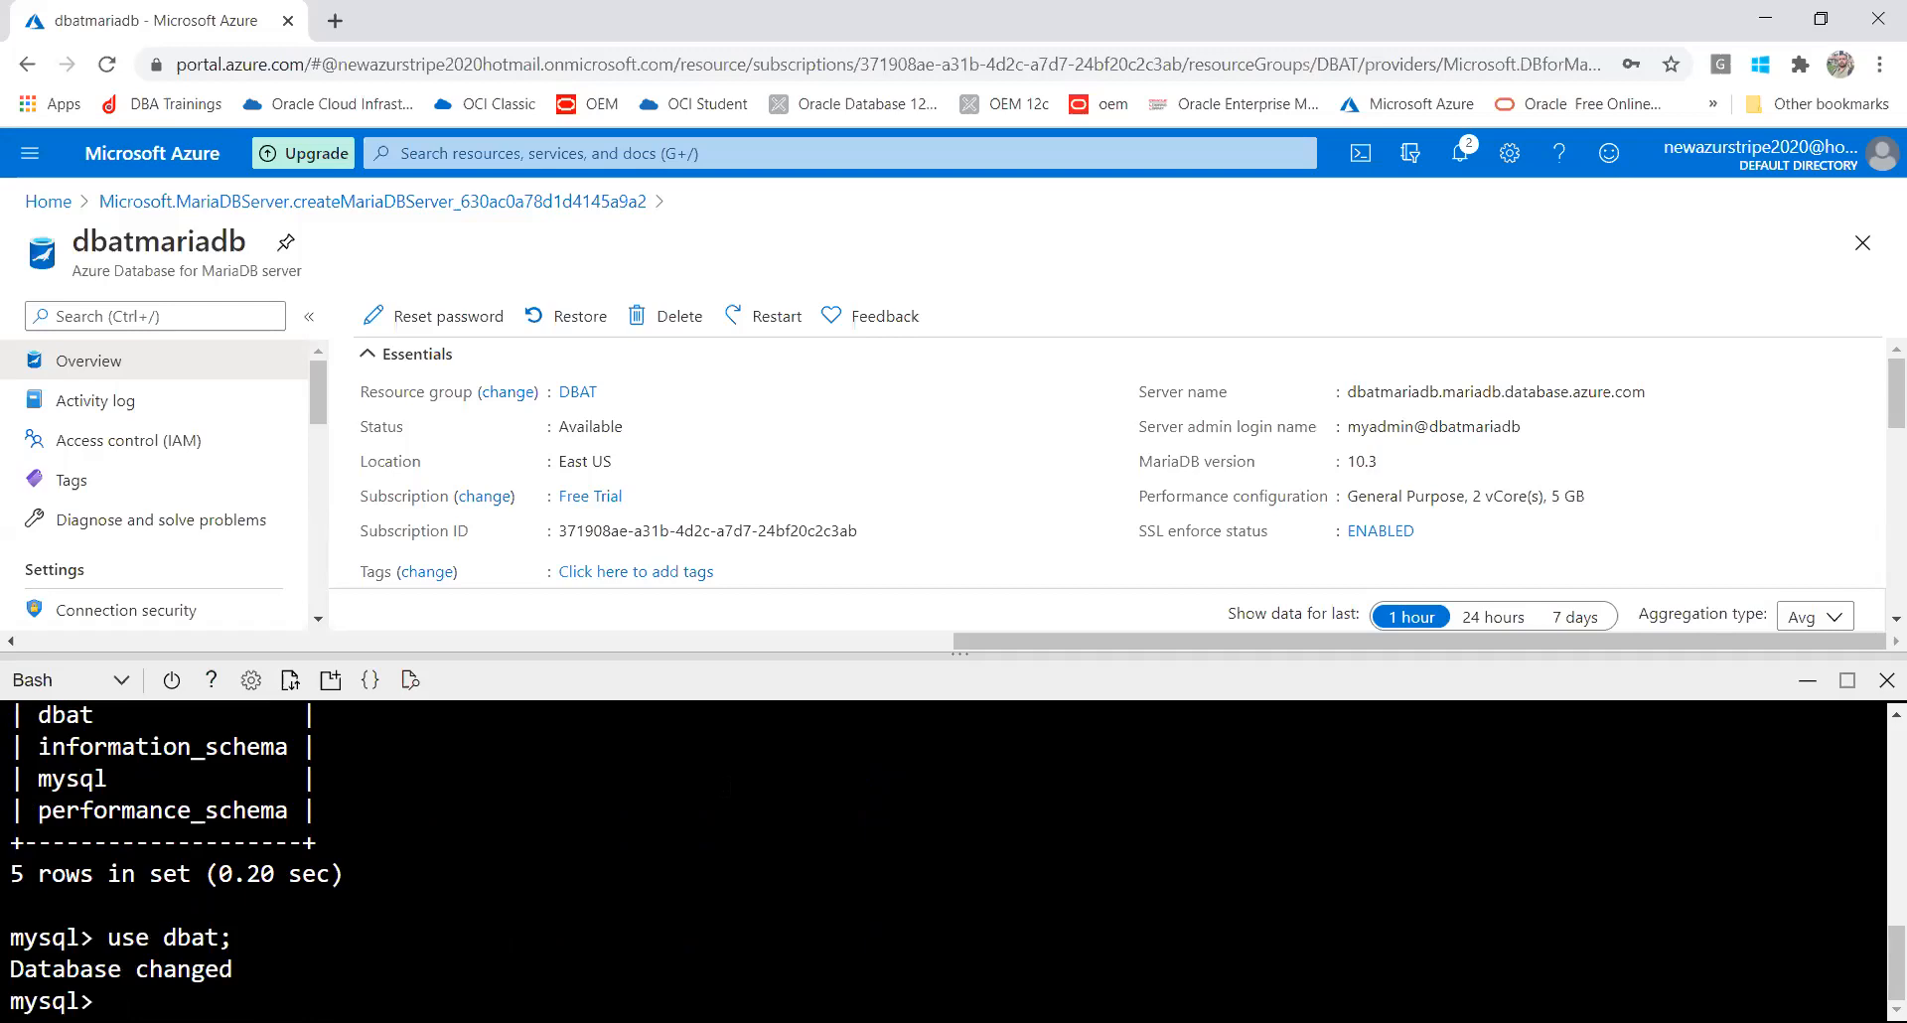
Quit the mysql client with \q and exit the Cloud Shell session
type("\\1q")
key("Left")
key("Left")
key("Delete")
key("Return")
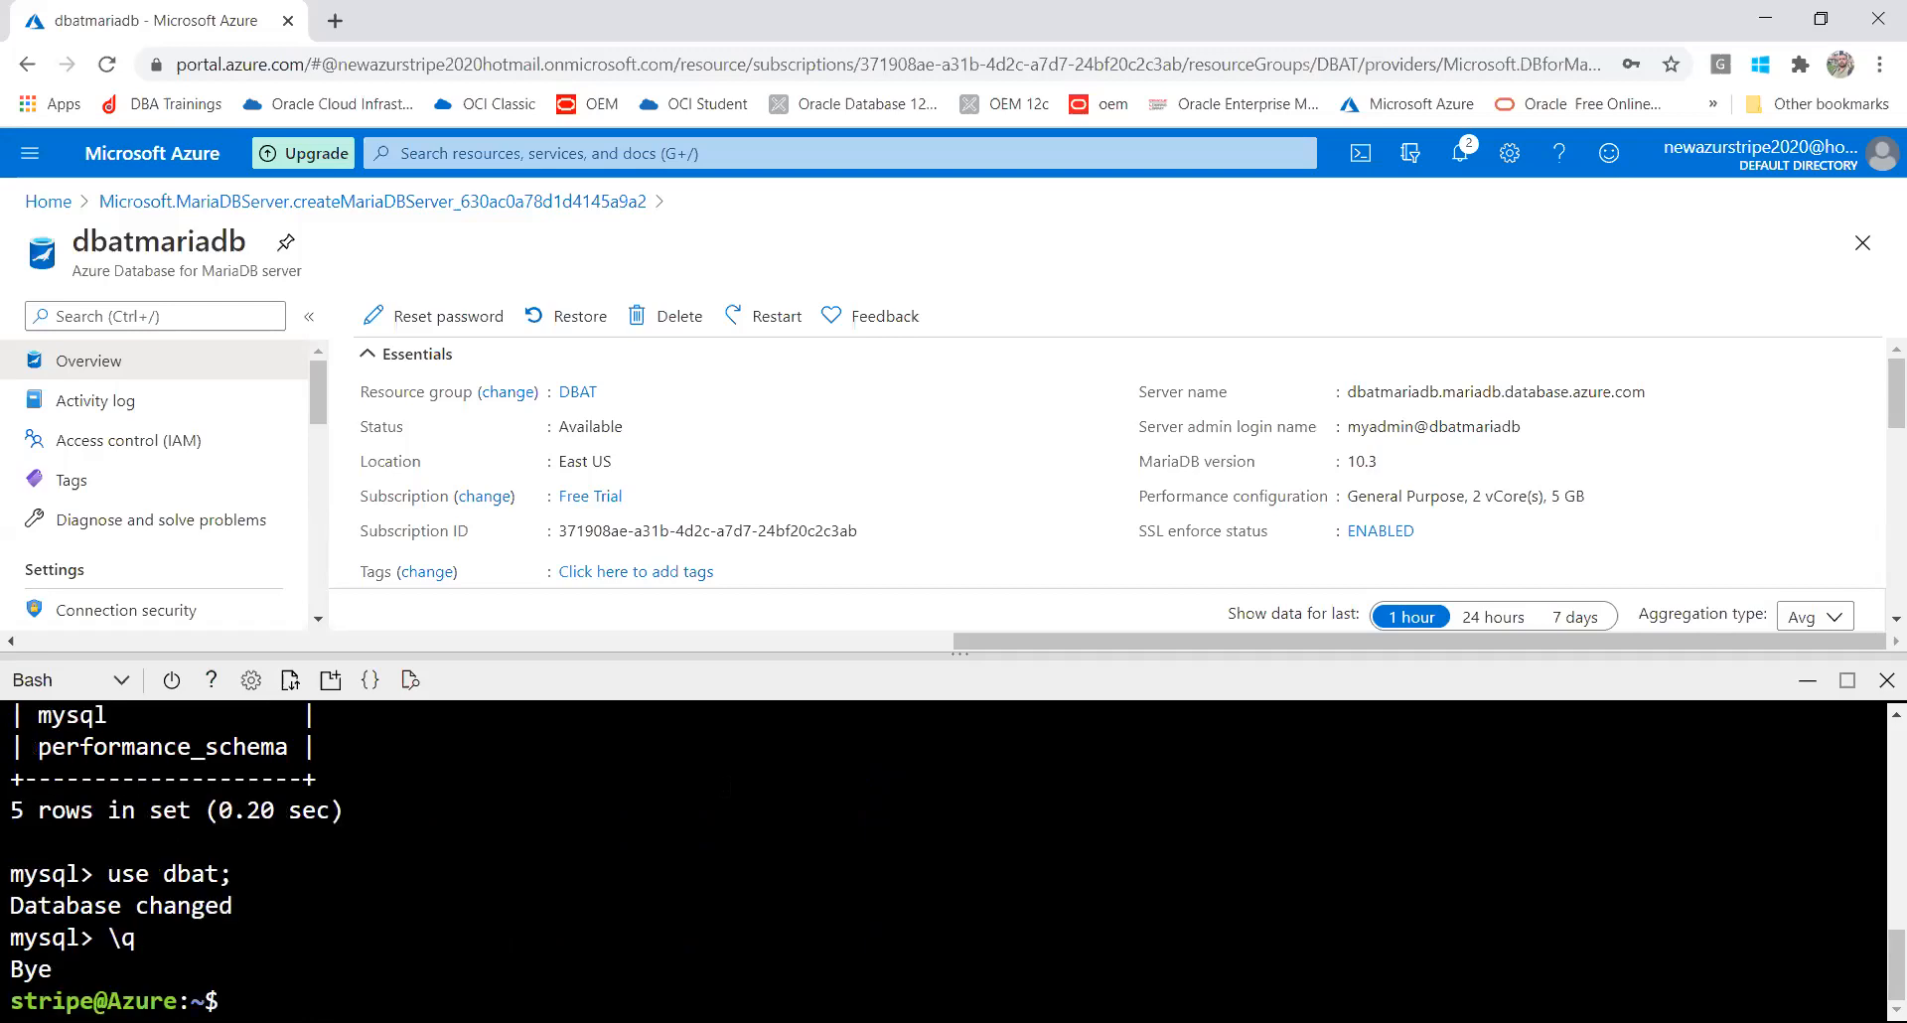
type("exit")
key("Return")
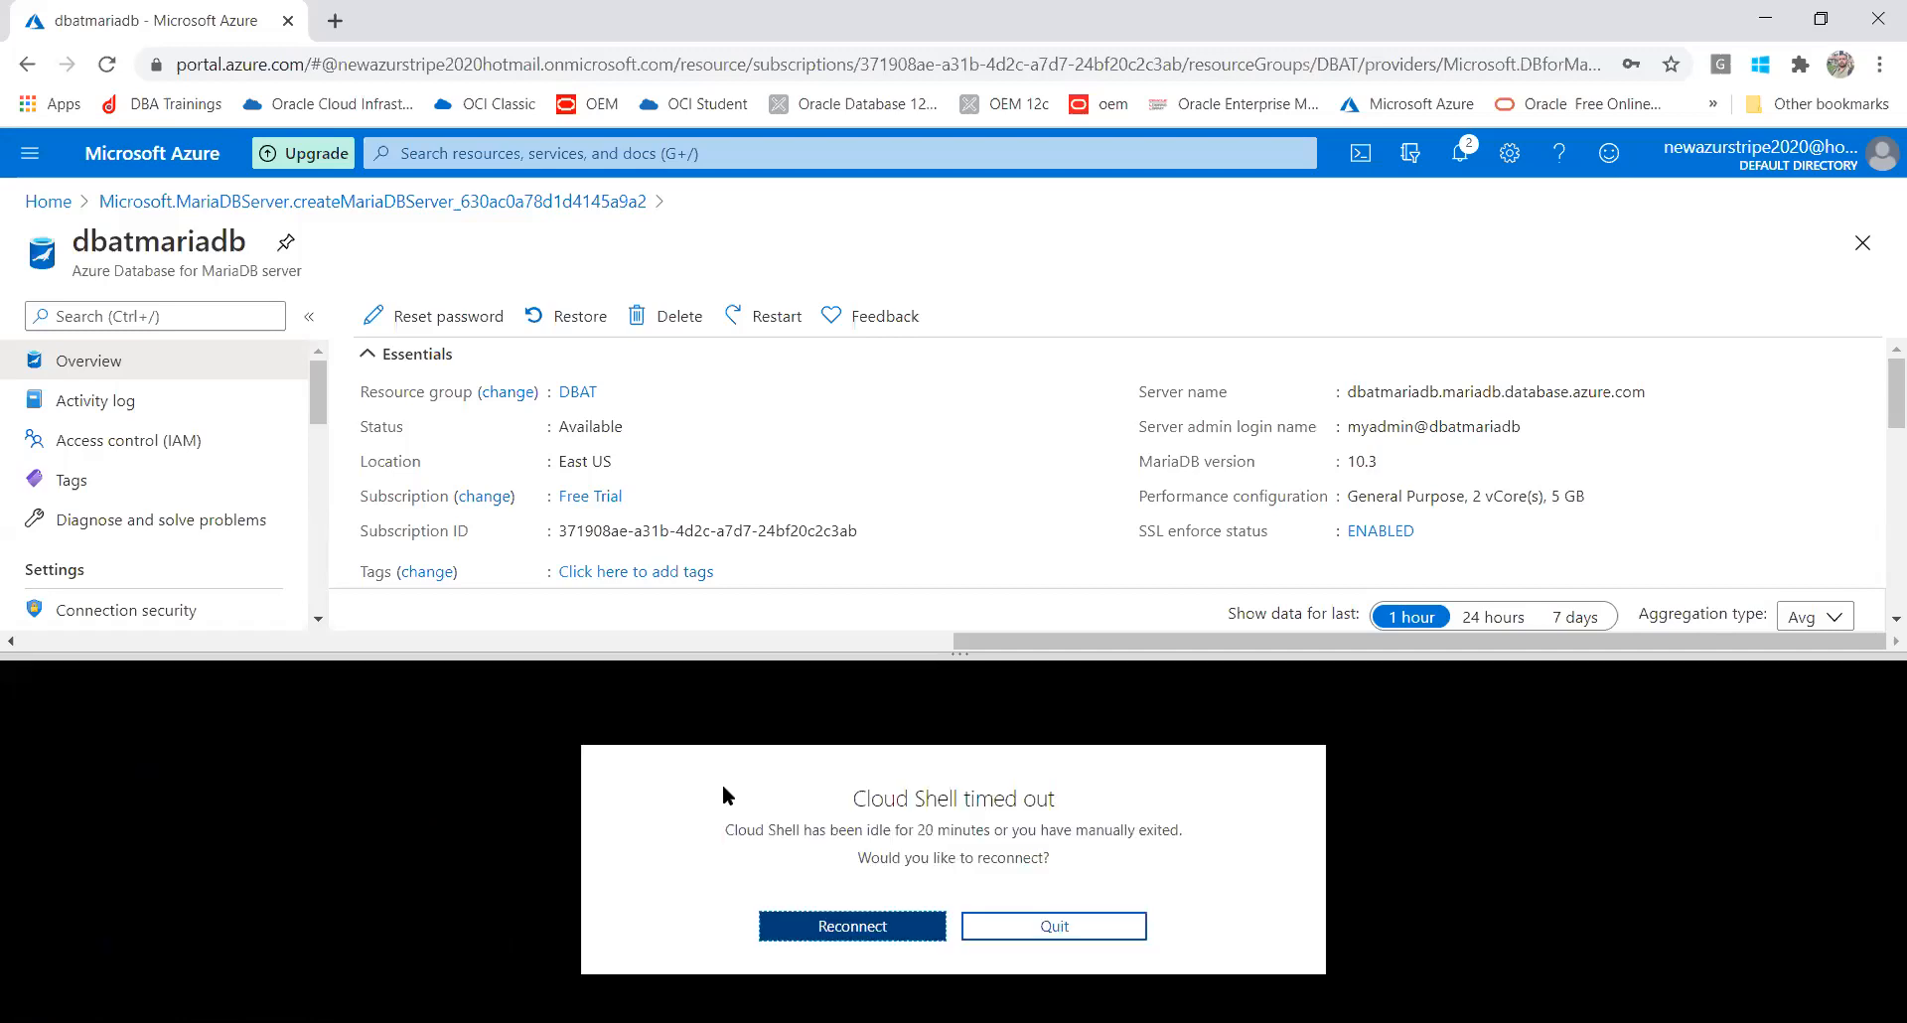
Quit the timed-out Cloud Shell so the dbatmariadb overview fills the page
left_click(1077, 926)
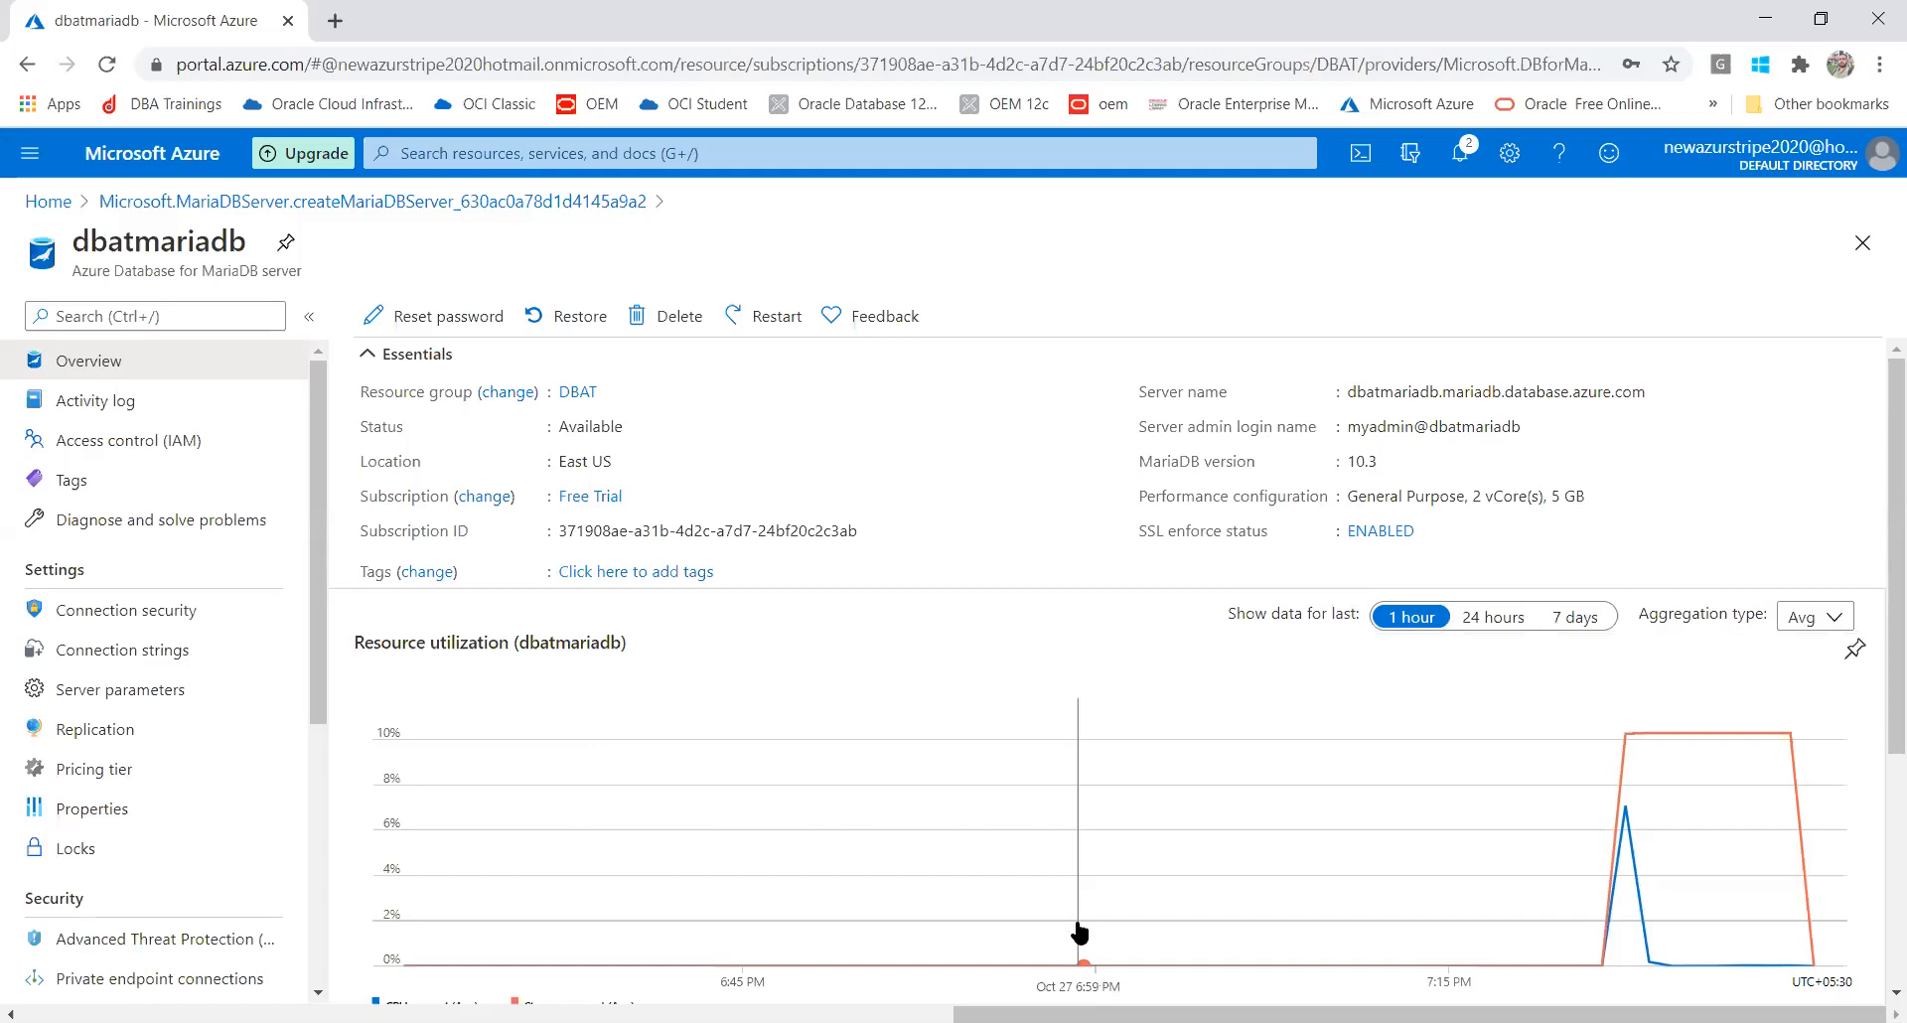
left_click(1361, 161)
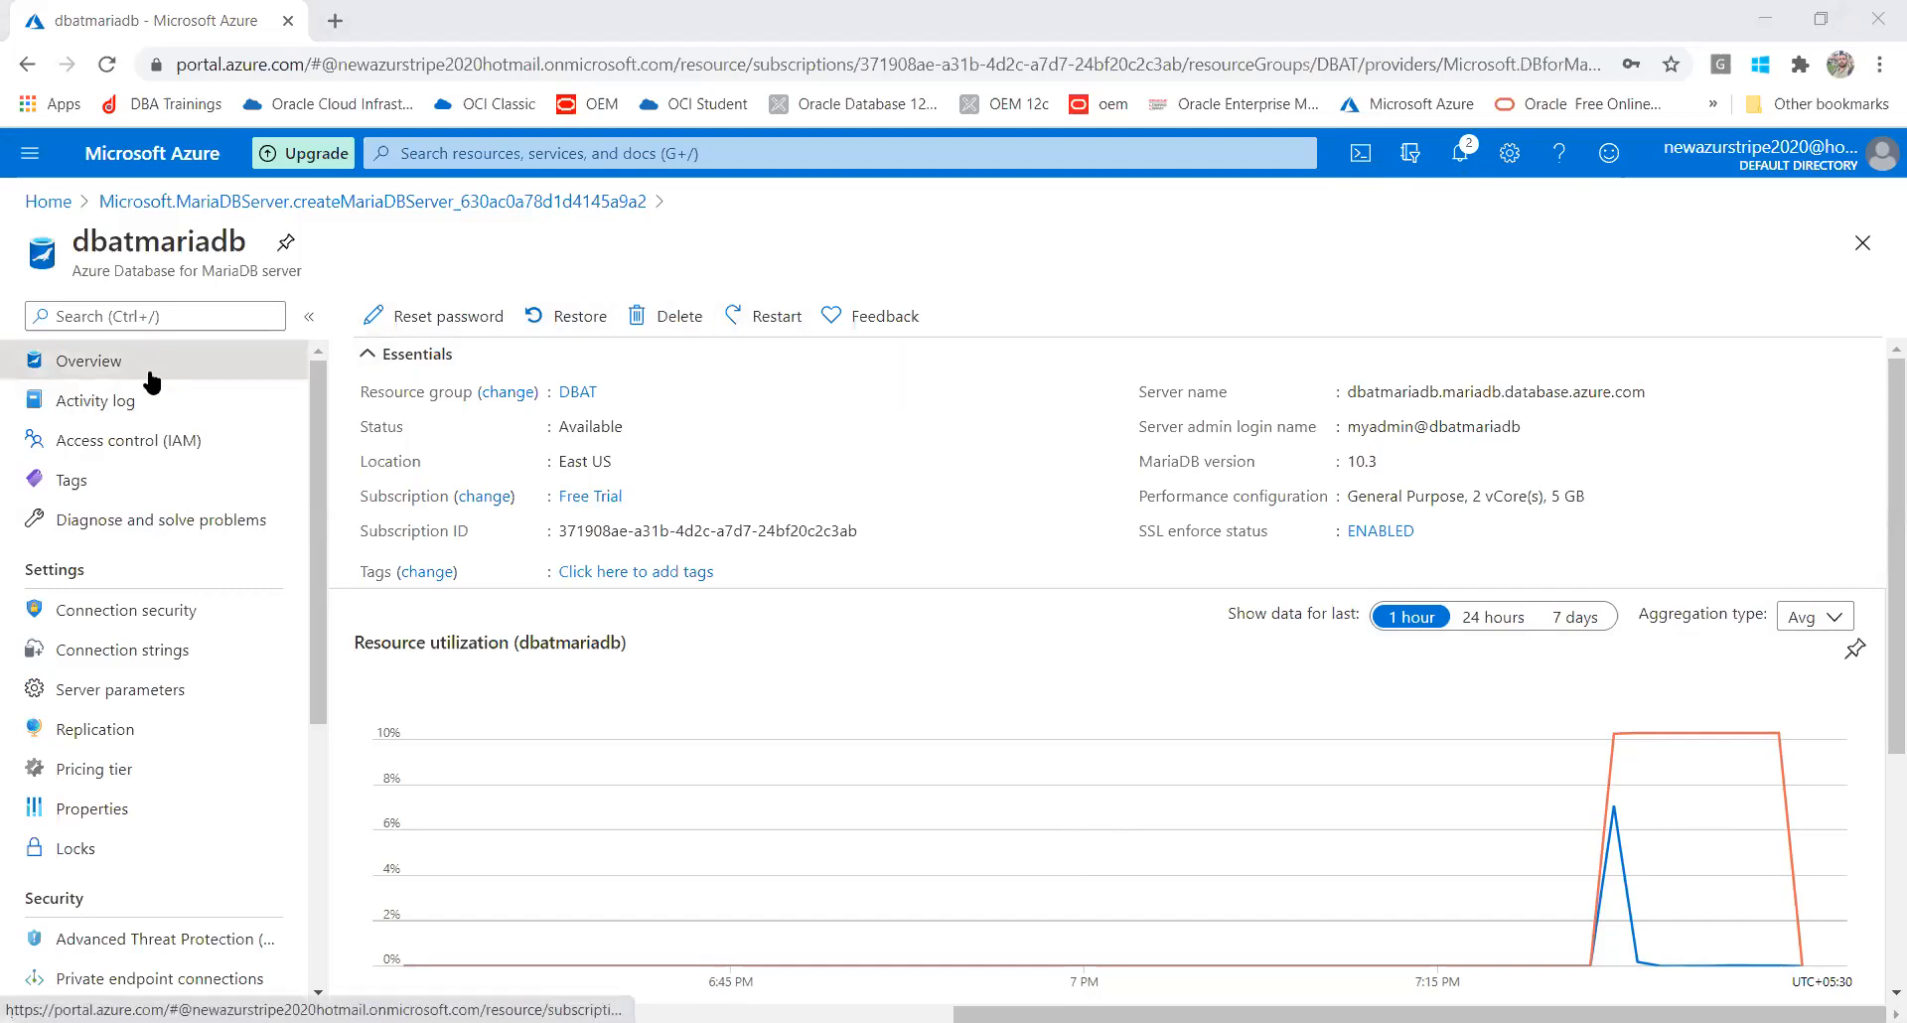
Look through the server's Activity log and Diagnose and solve problems pages
left_click(114, 402)
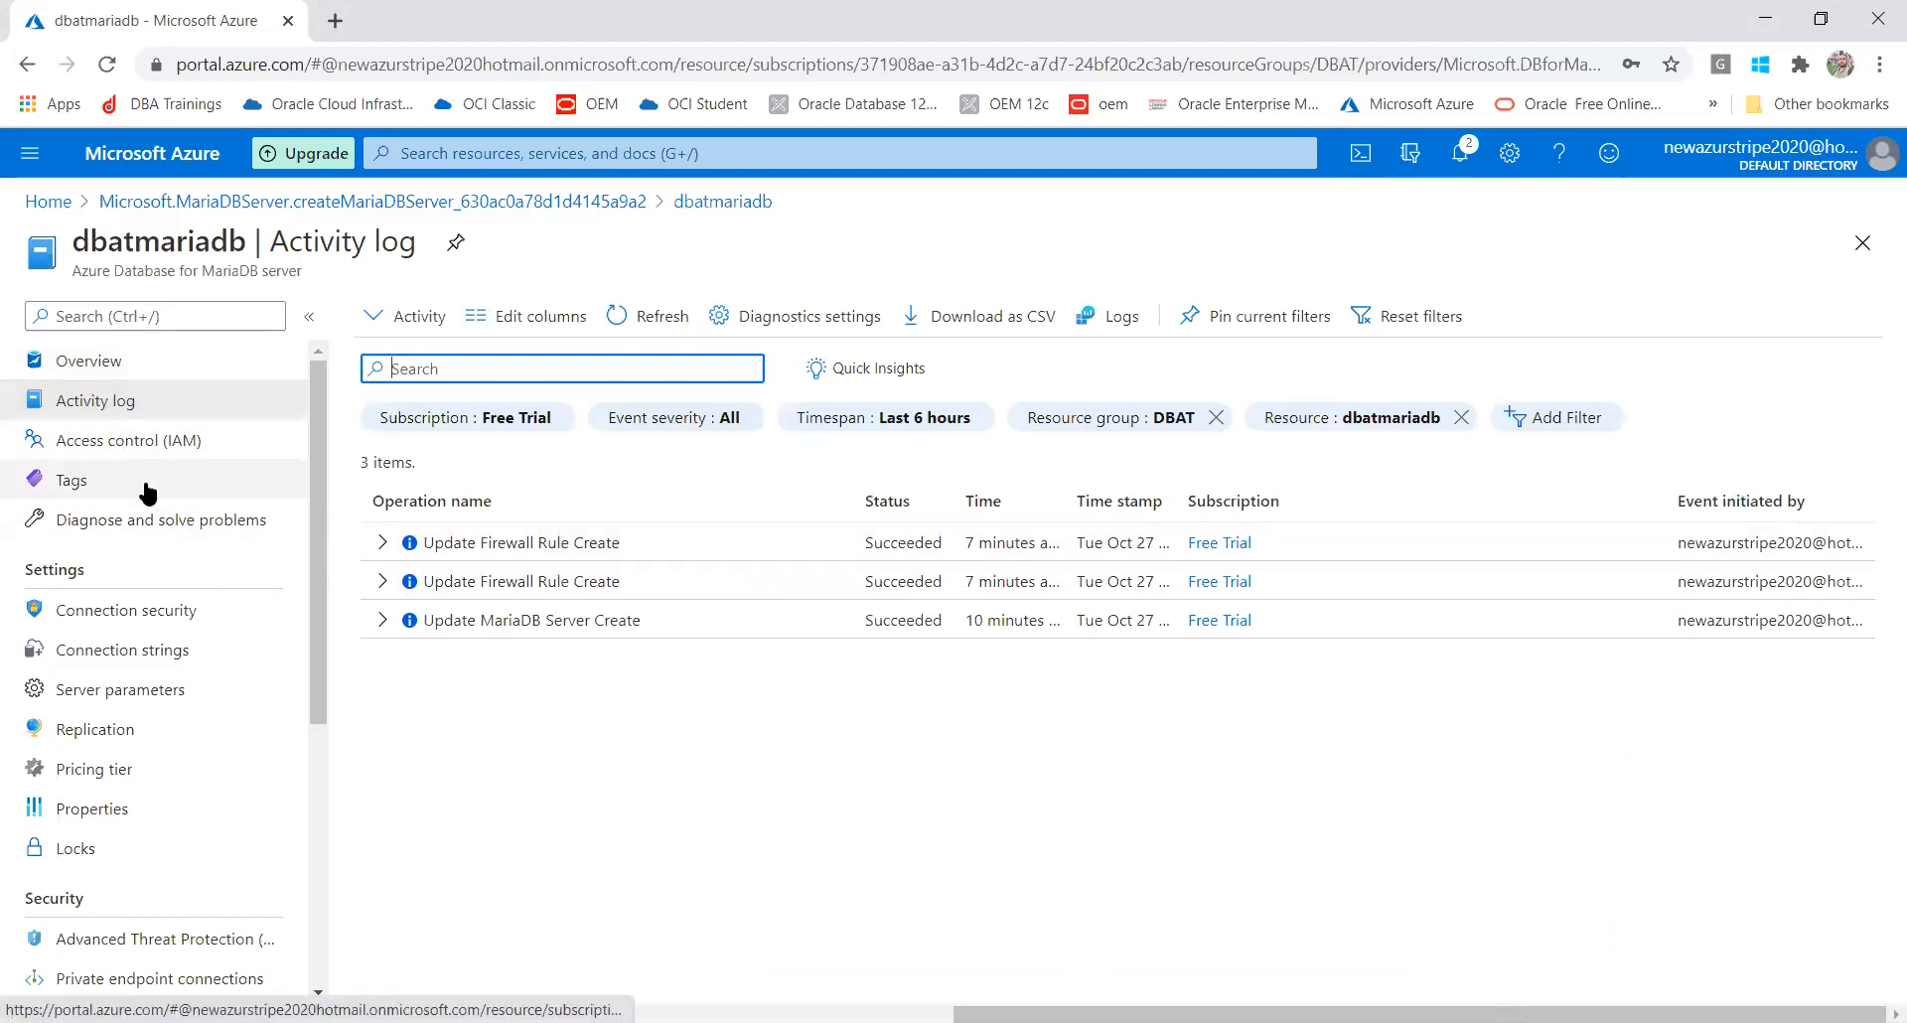
left_click(157, 524)
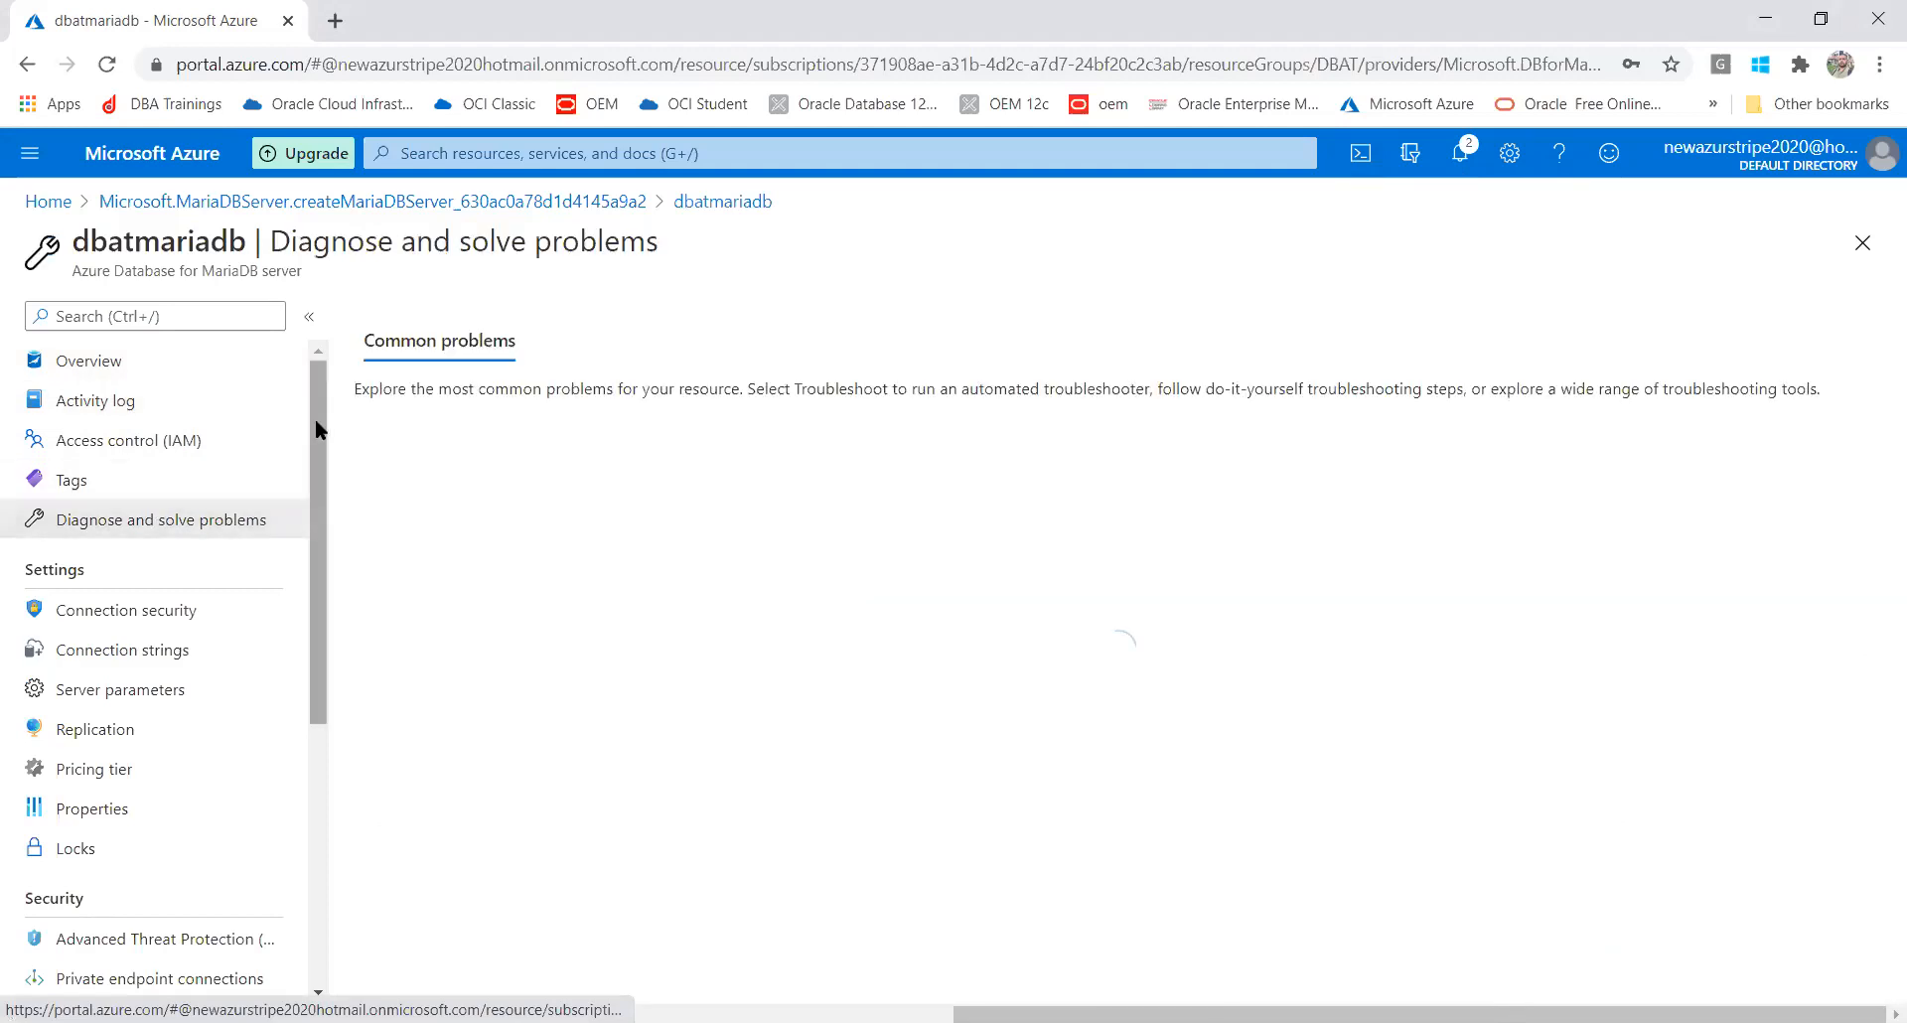
scroll(287, 496, "down", 2)
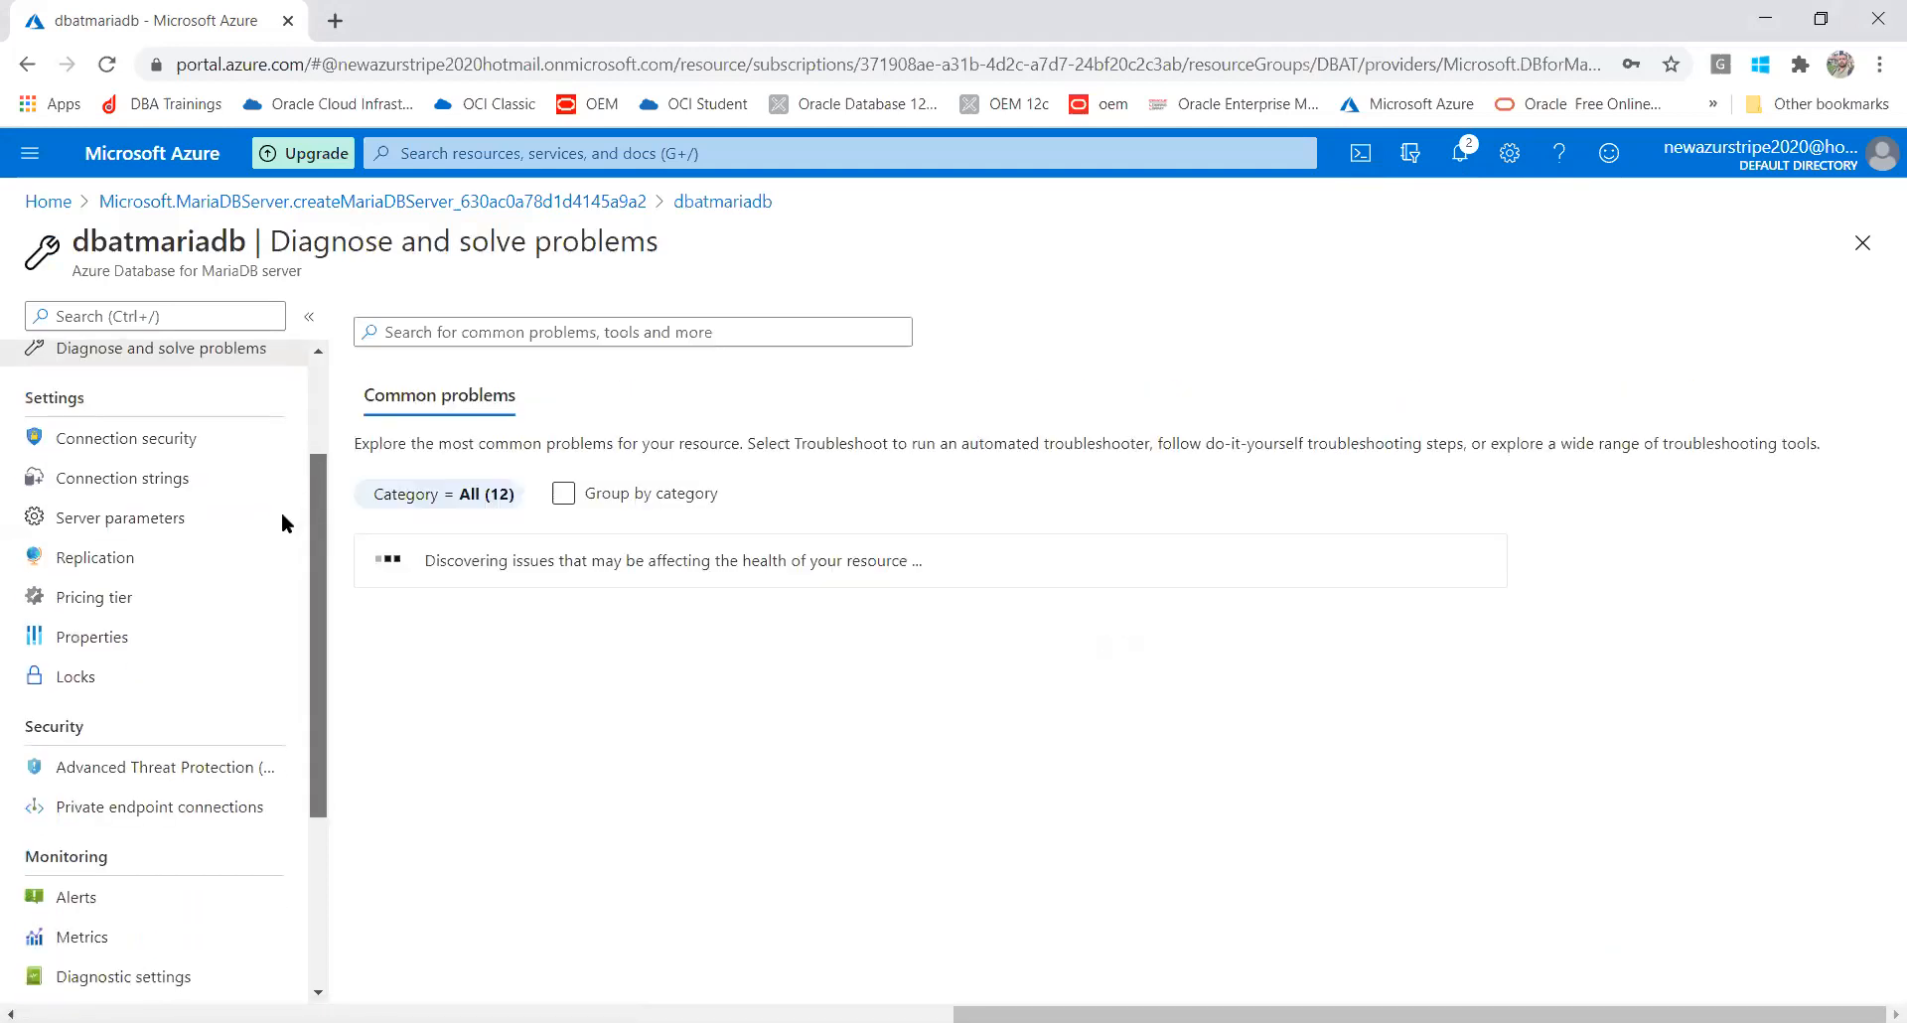
scroll(238, 536, "down", 1)
In Server parameters, set audit_log_enabled to ON and save
left_click(144, 479)
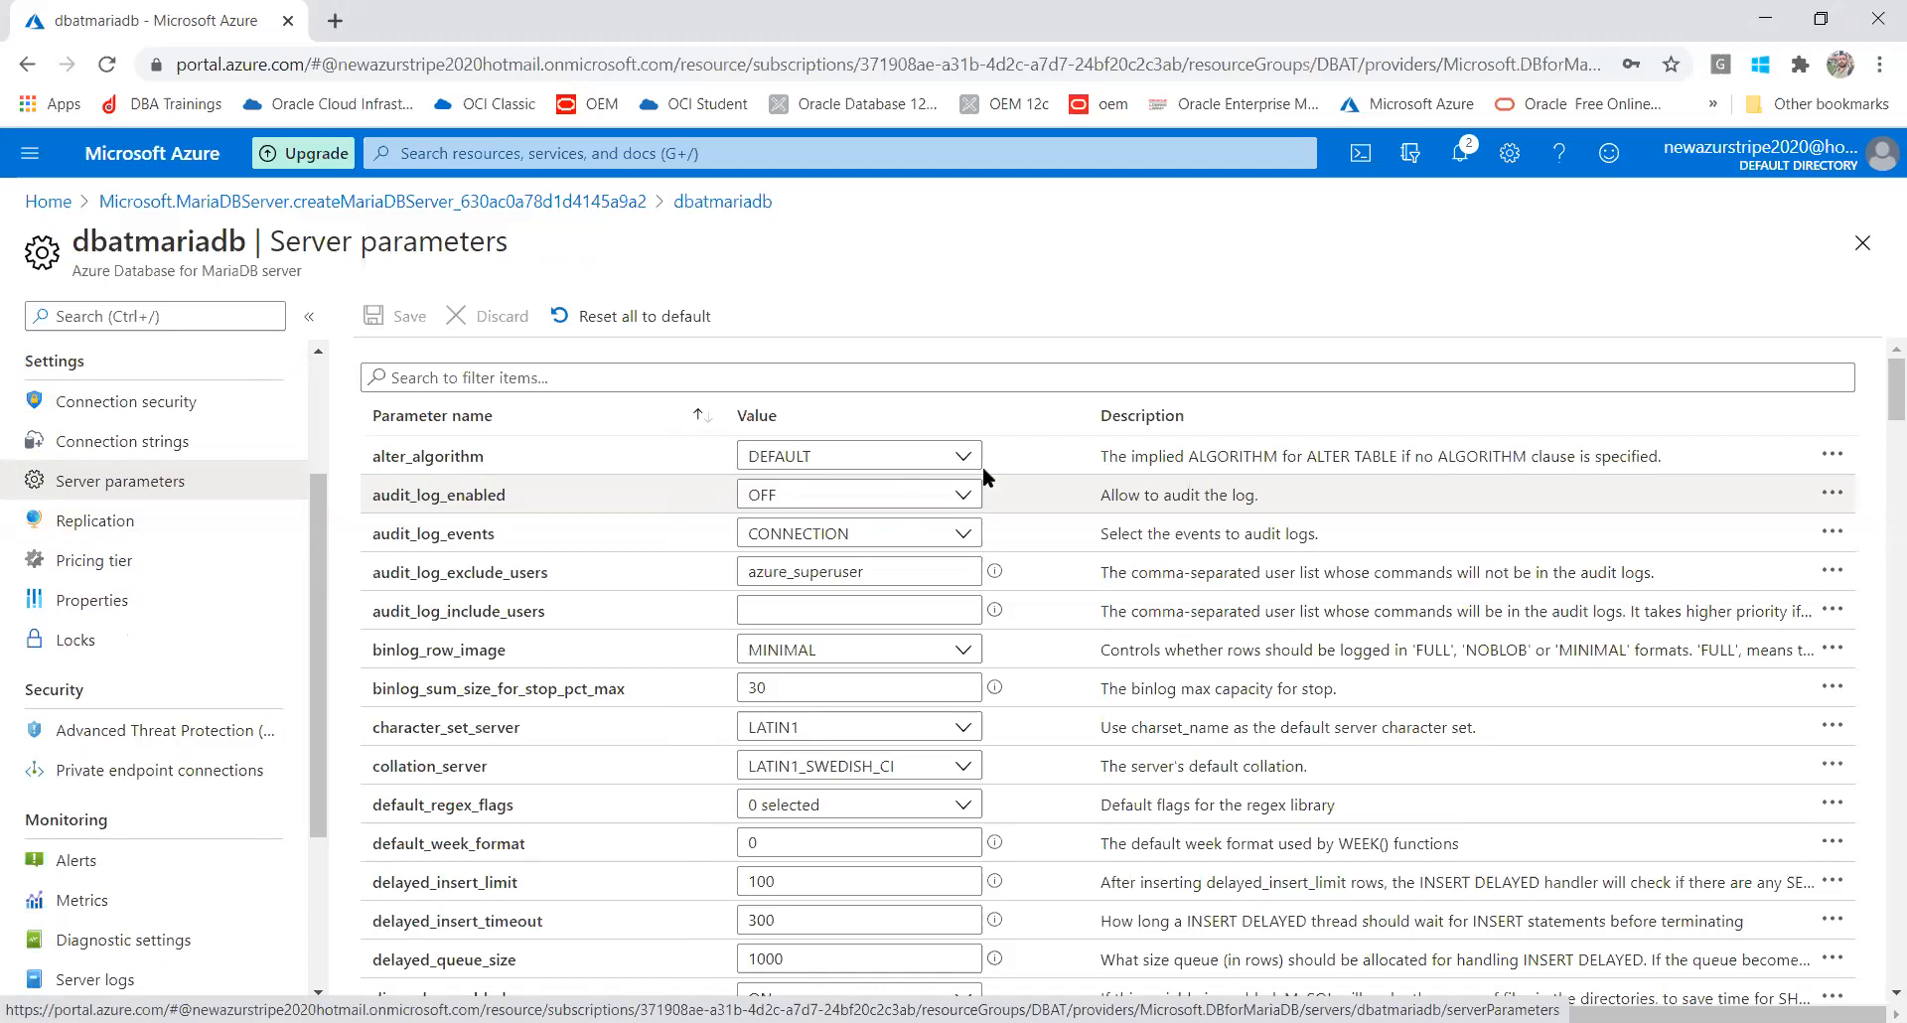
left_click(860, 497)
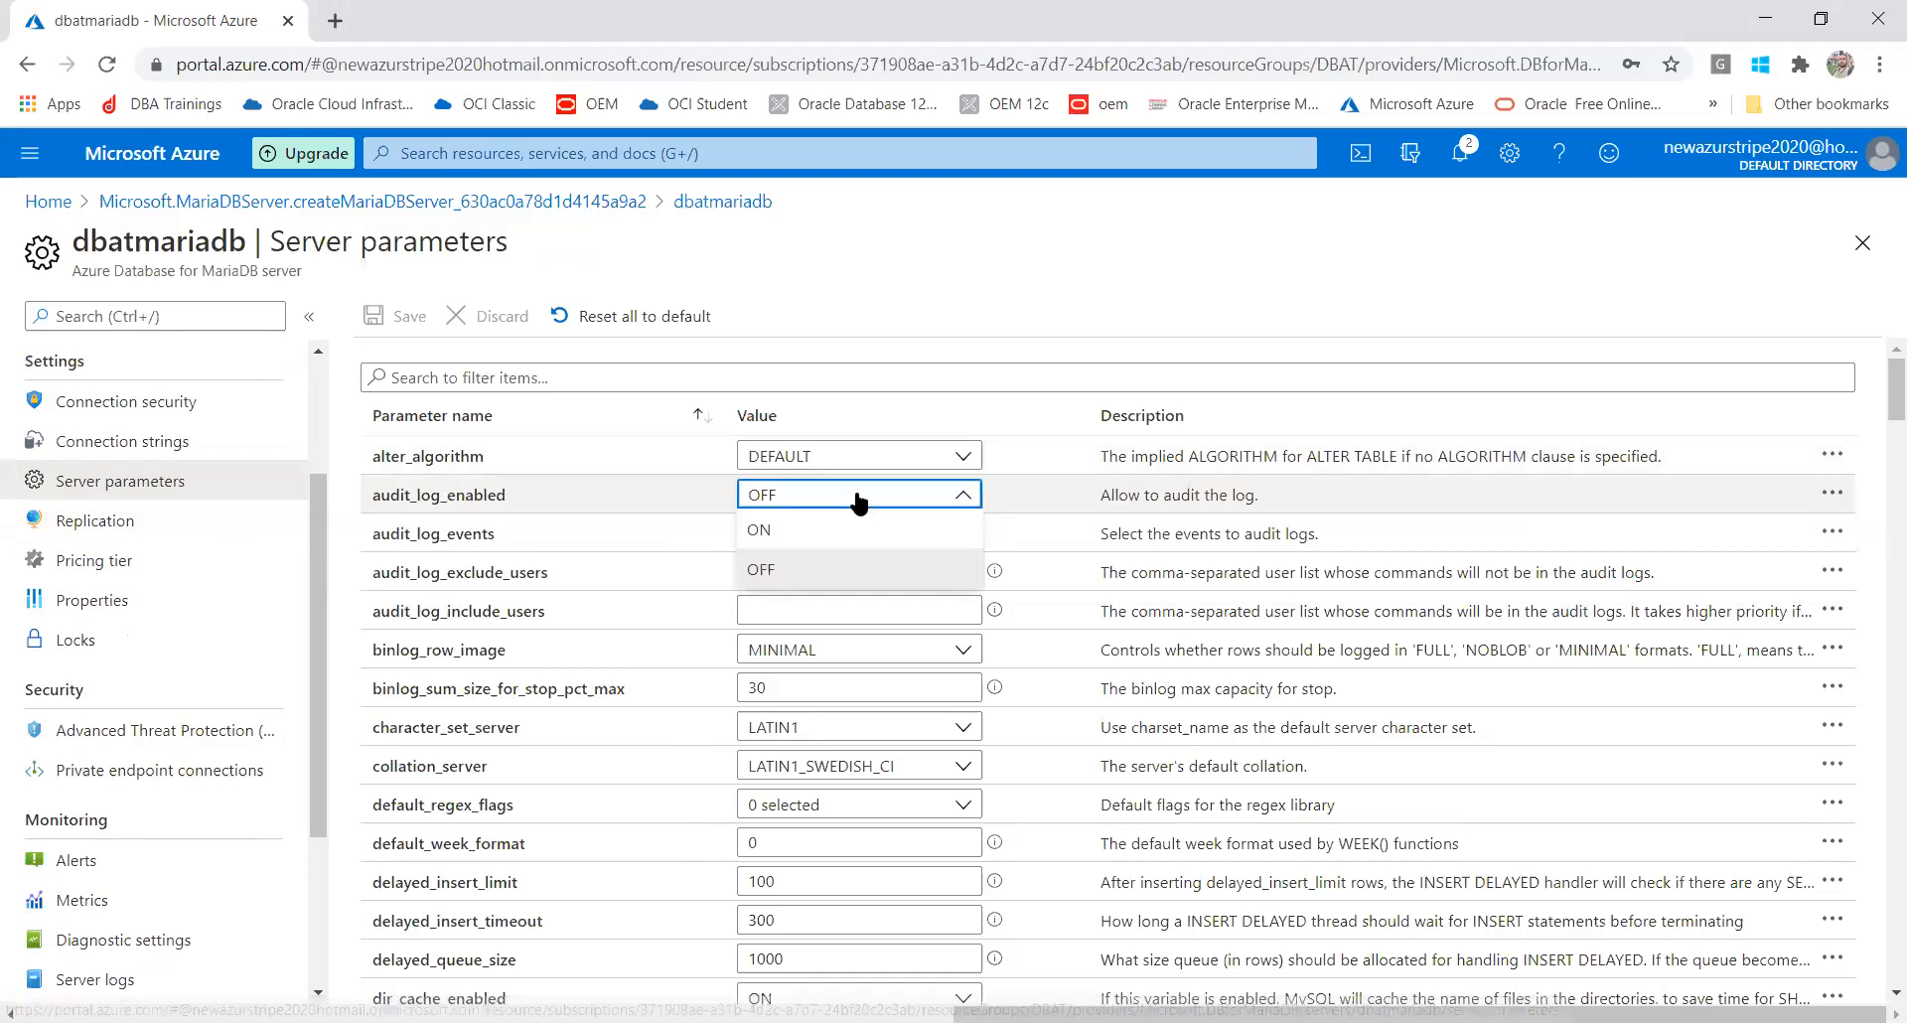
left_click(821, 536)
left_click(378, 318)
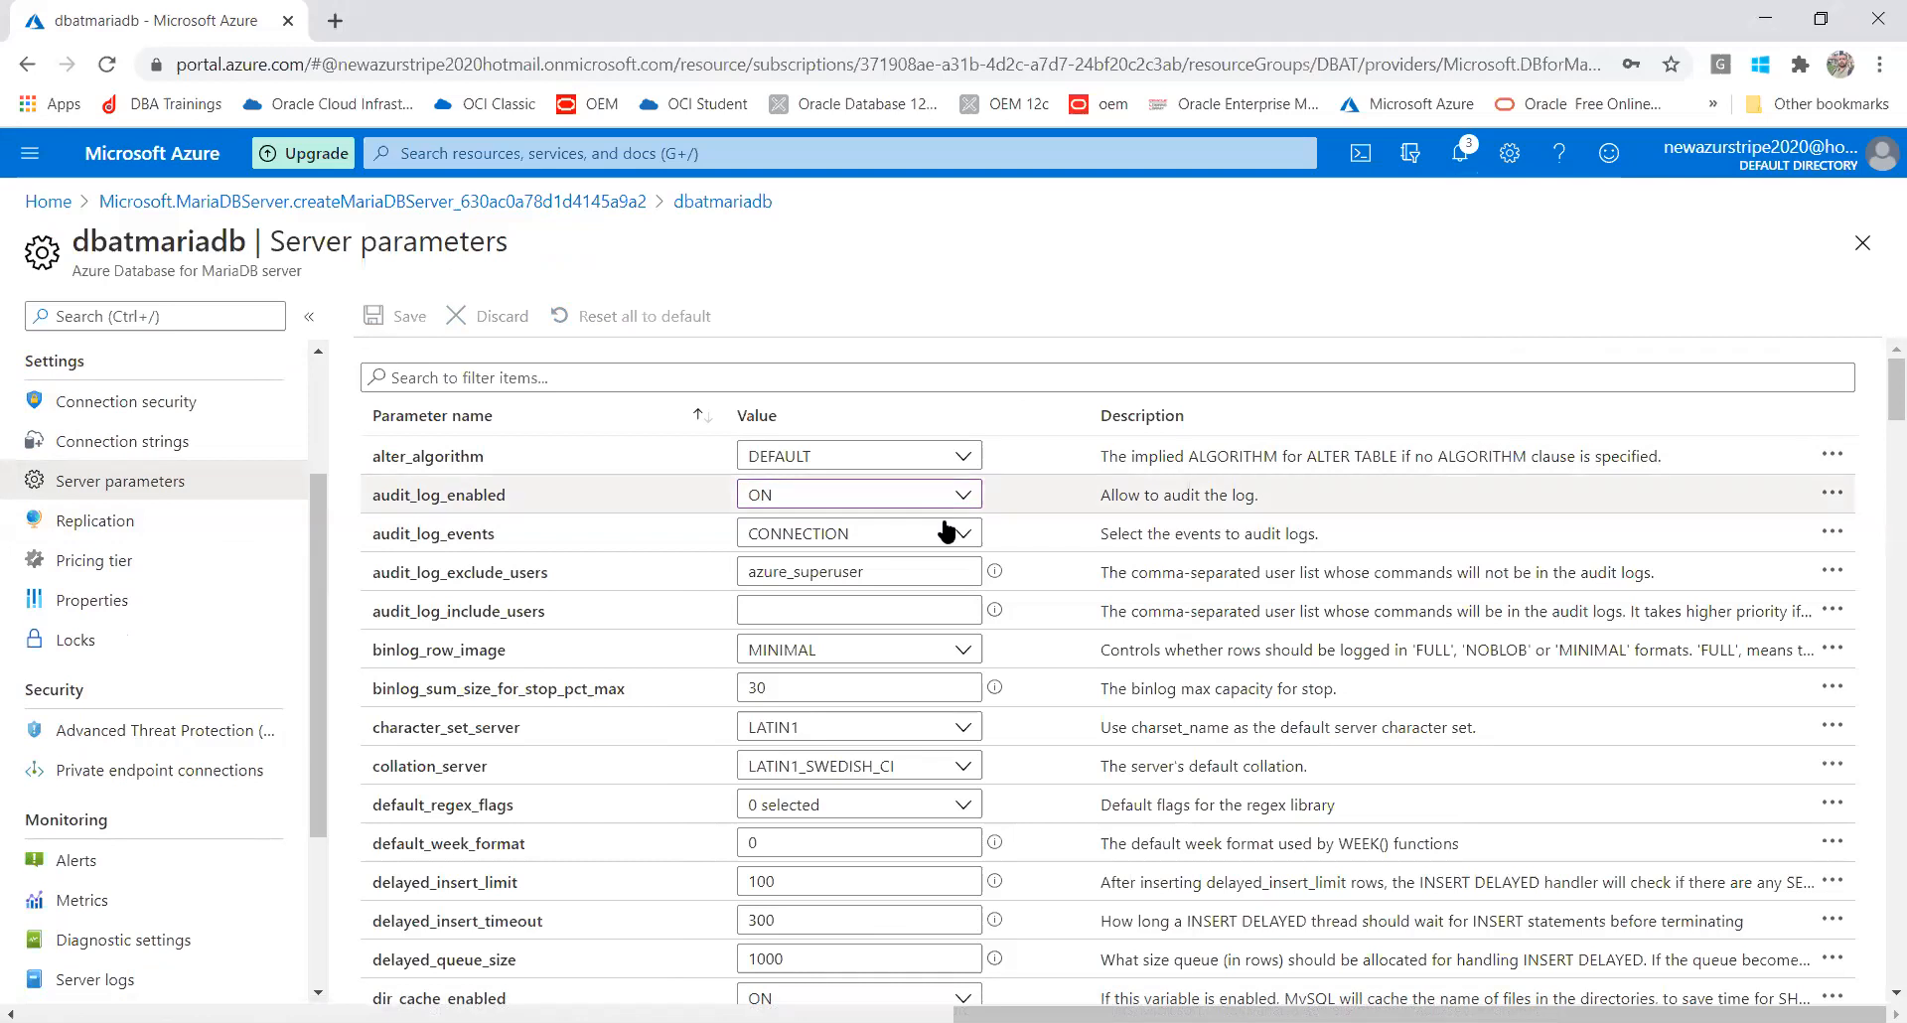
Set innodb_cmp_per_index_enabled to ON, save, and head to the Alerts page
left_click_drag(1877, 404, 1878, 532)
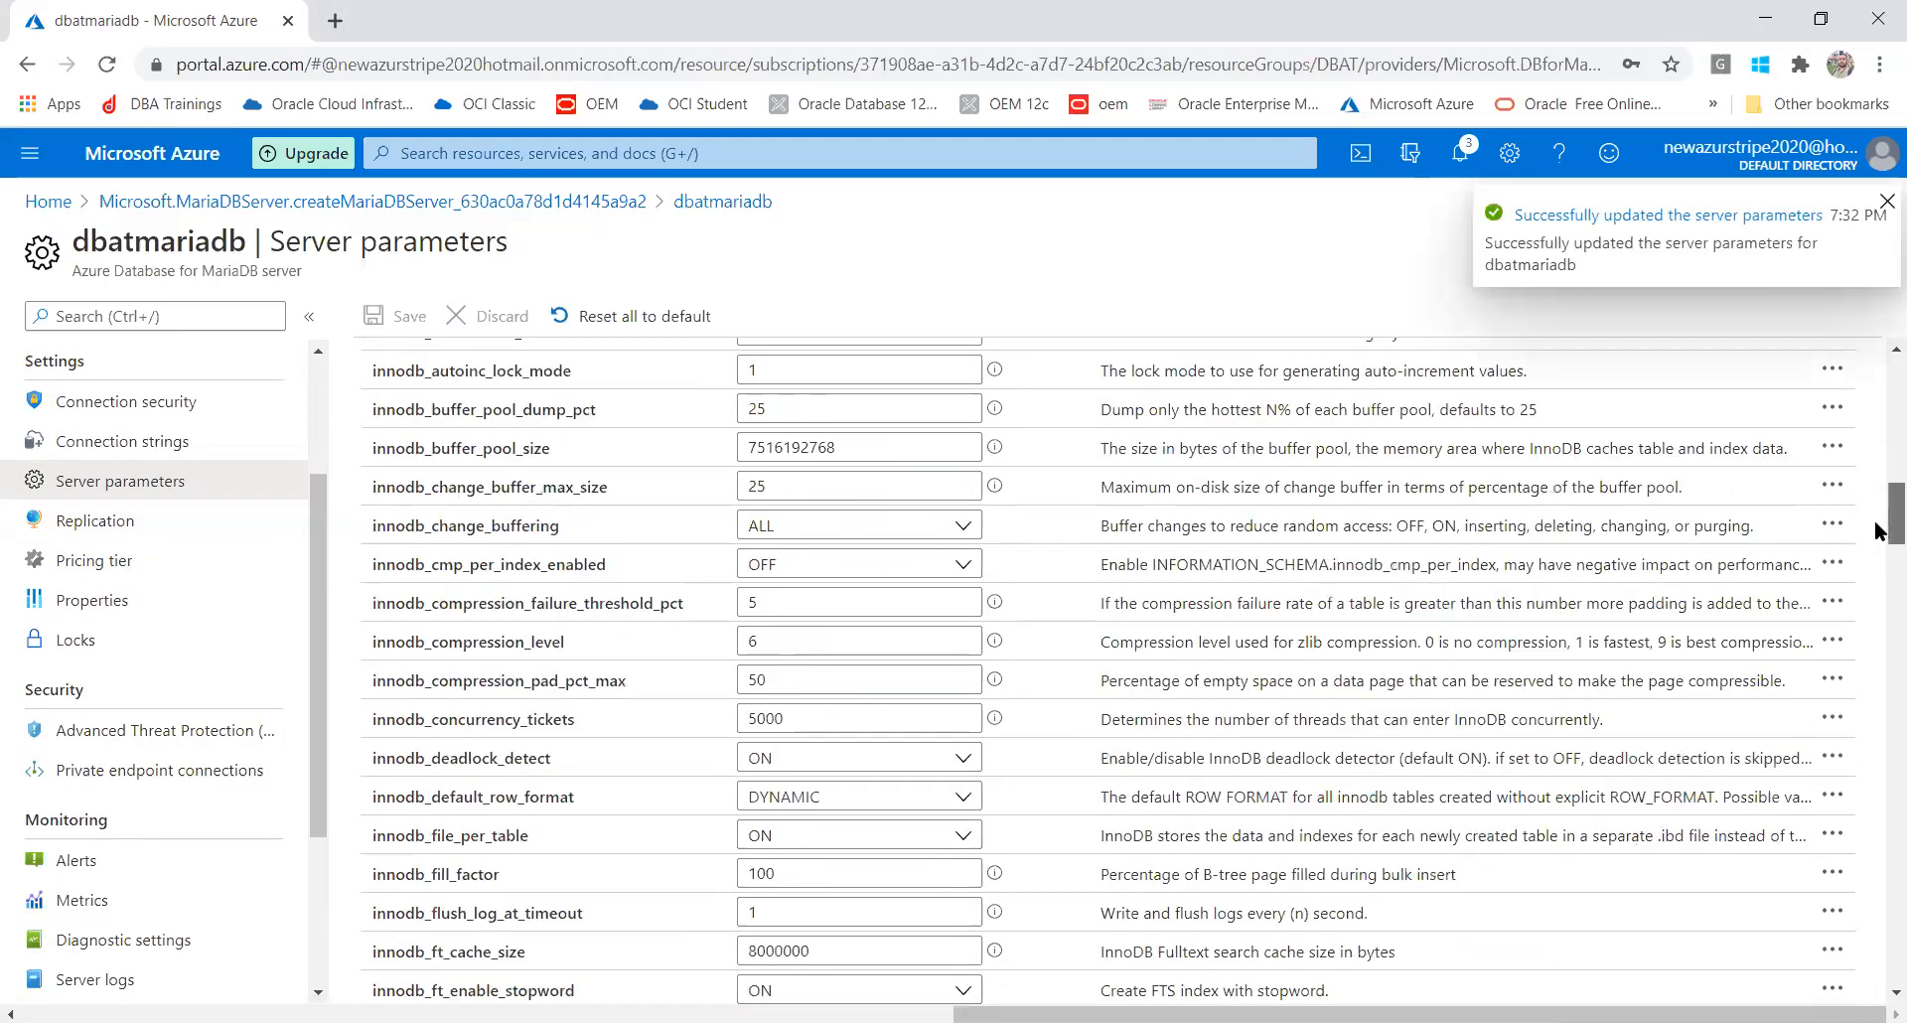
left_click(846, 566)
left_click(810, 599)
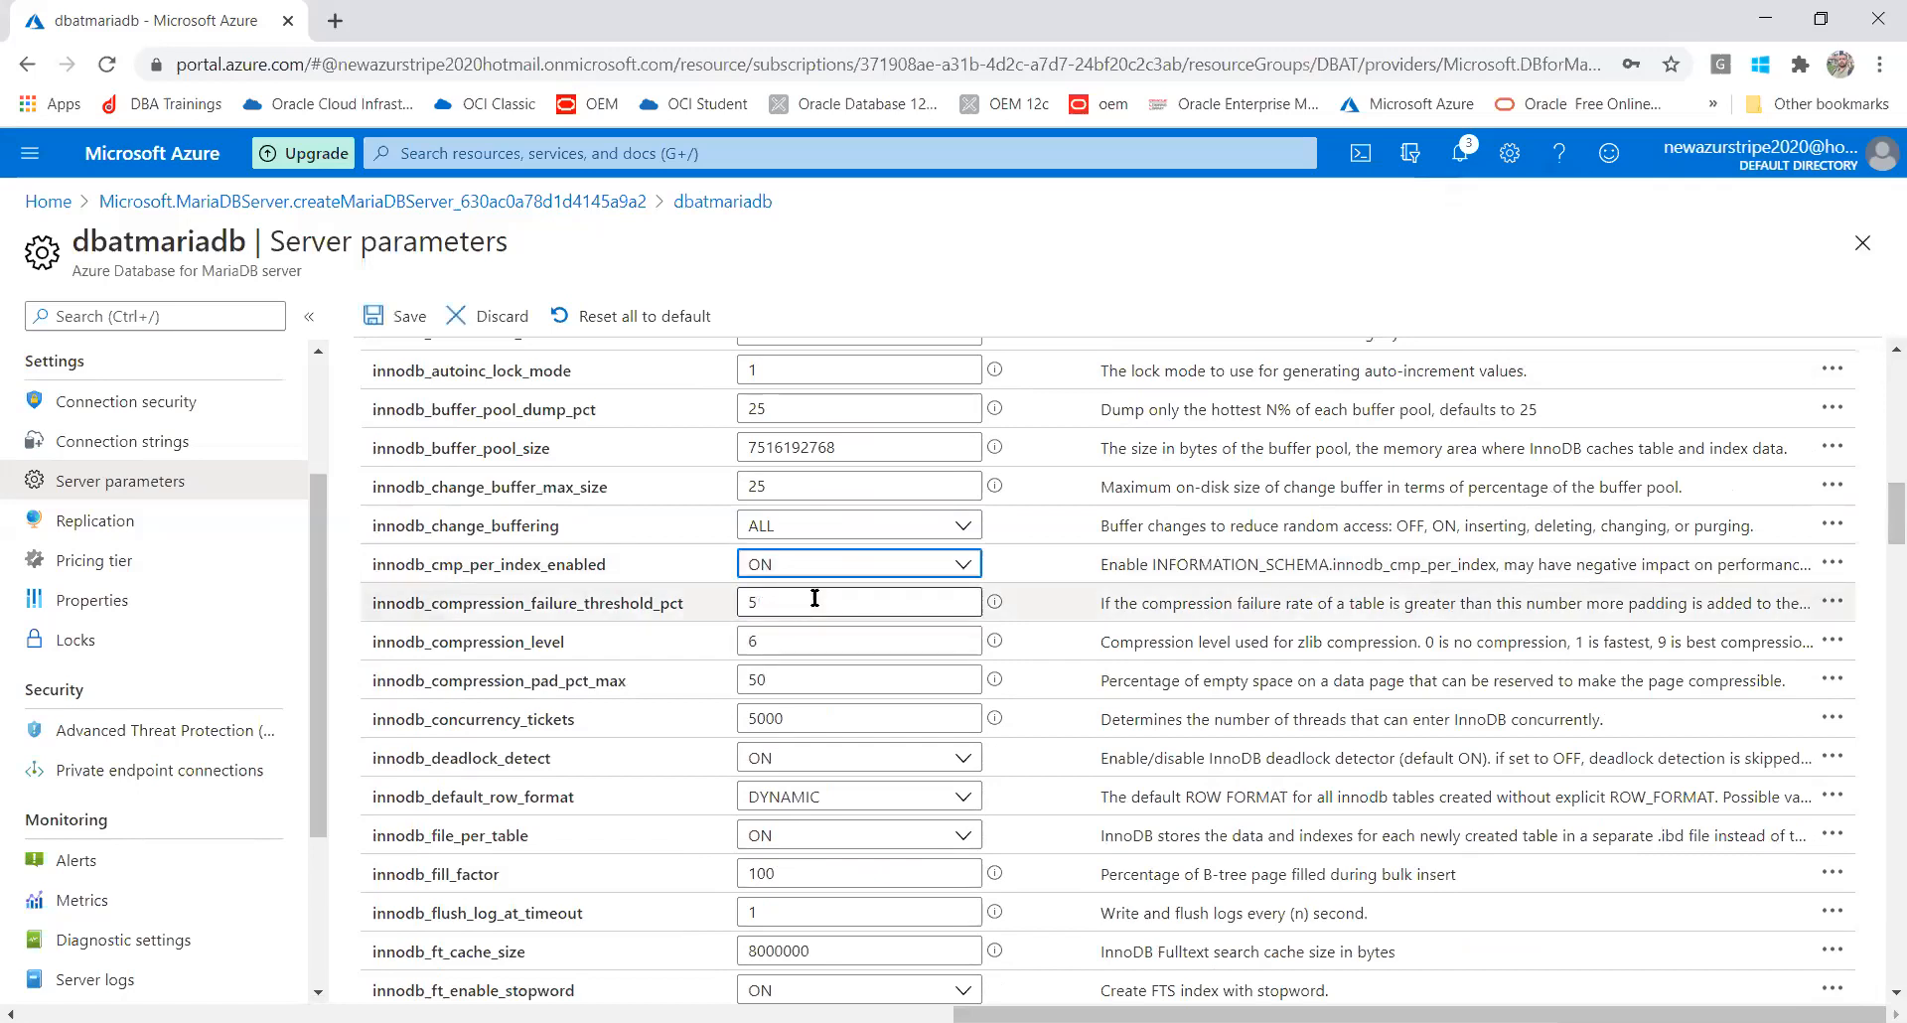
left_click(385, 312)
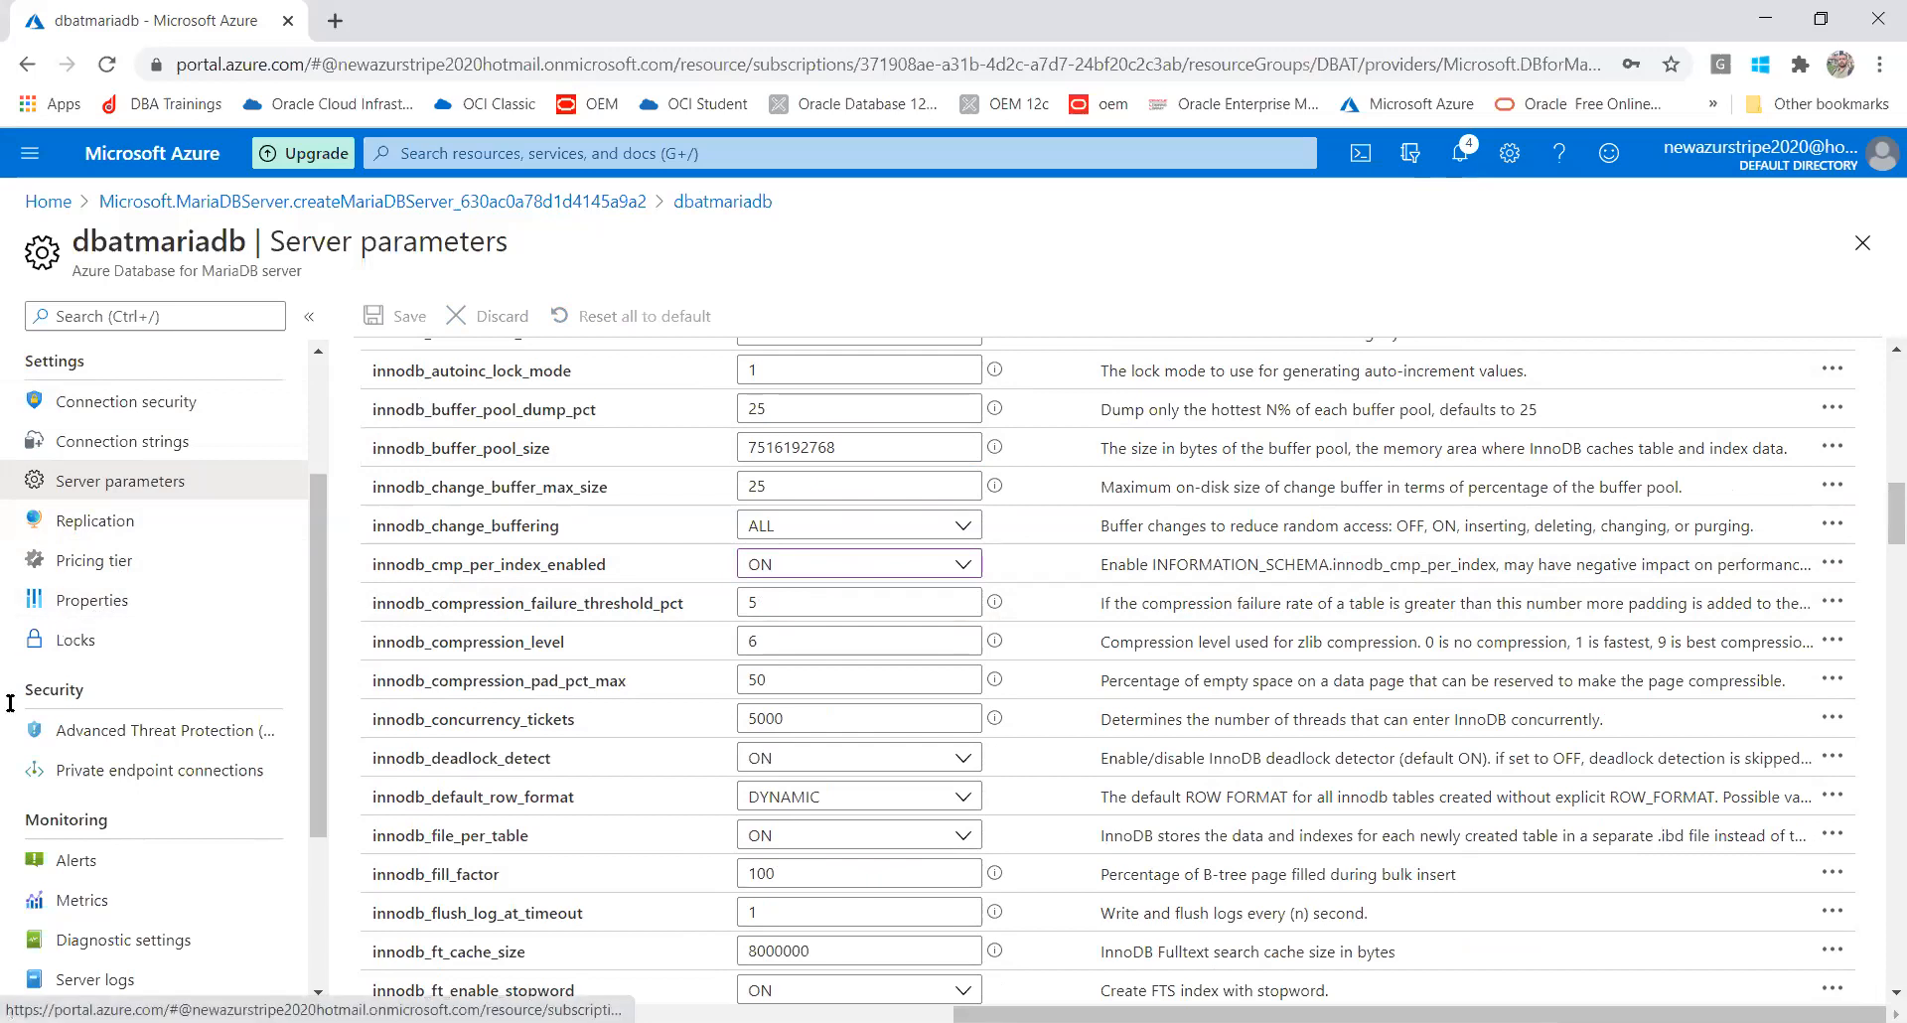
left_click(107, 876)
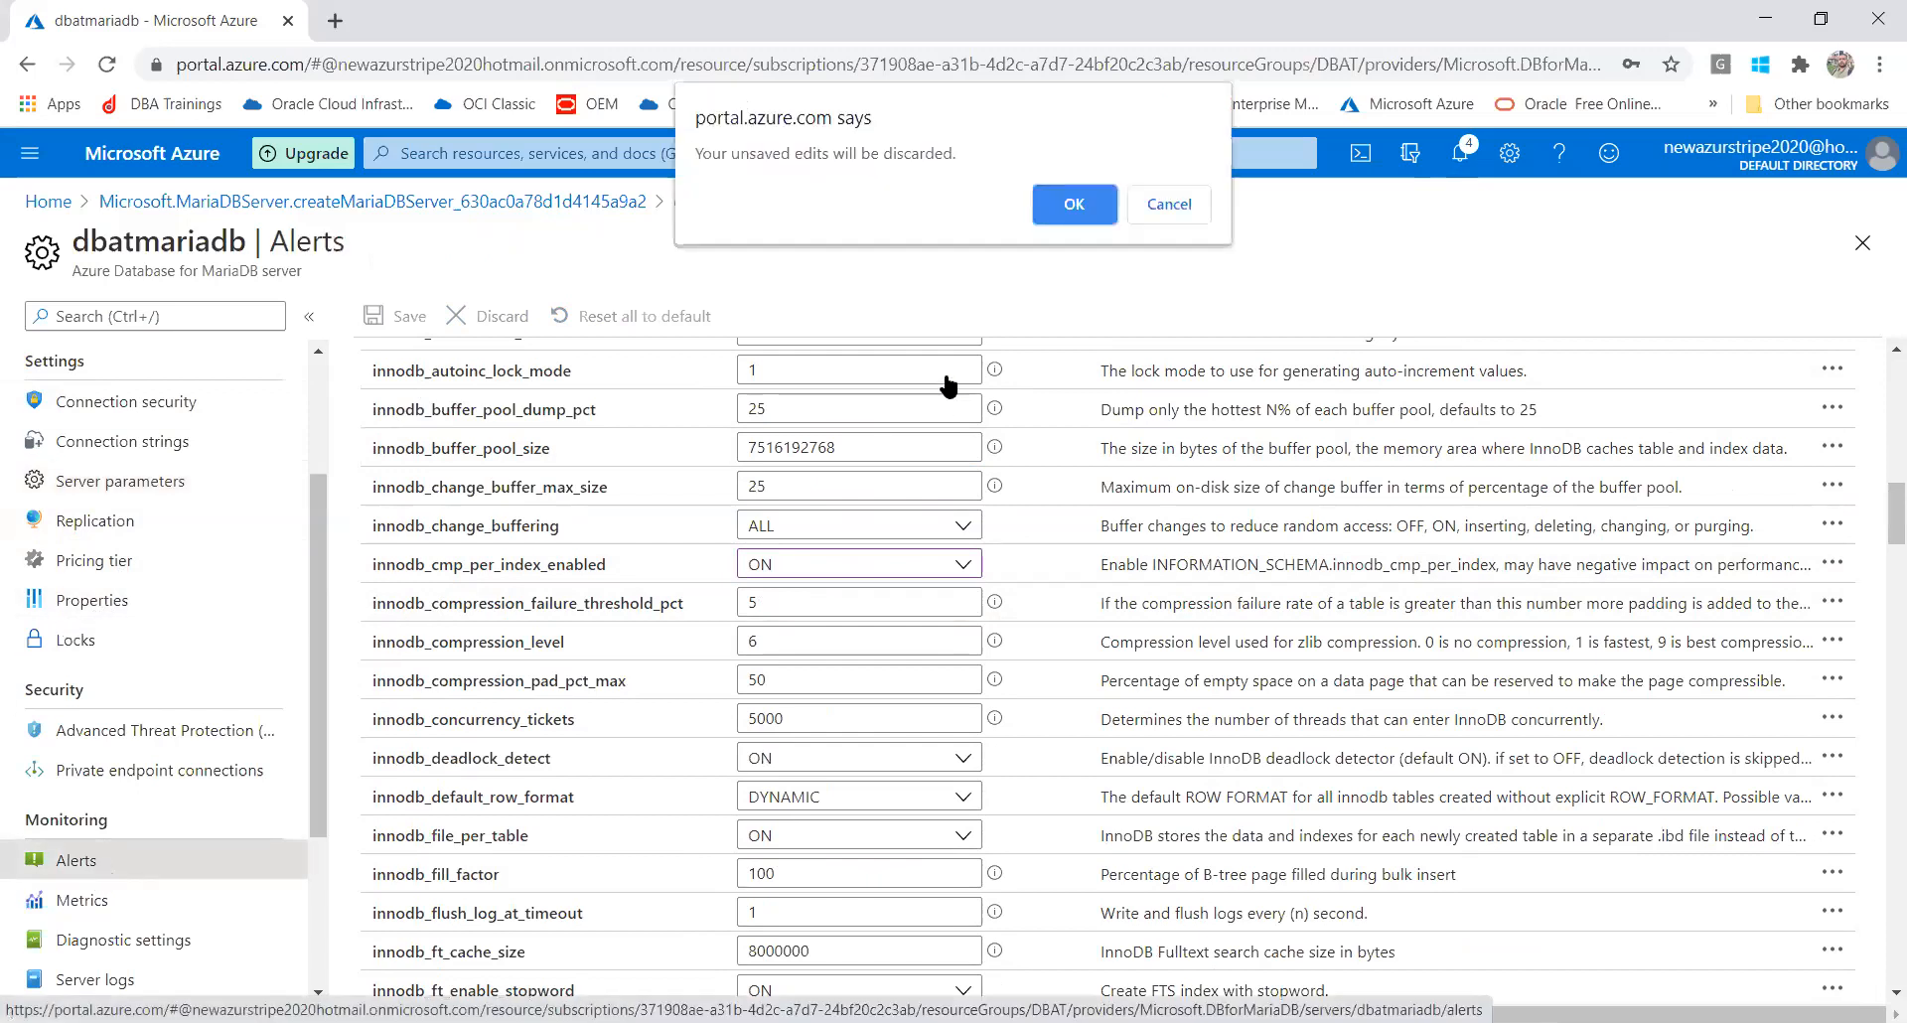
Discard the unsaved edits, then view the Server logs, Resource health and Tasks pages
left_click(1072, 208)
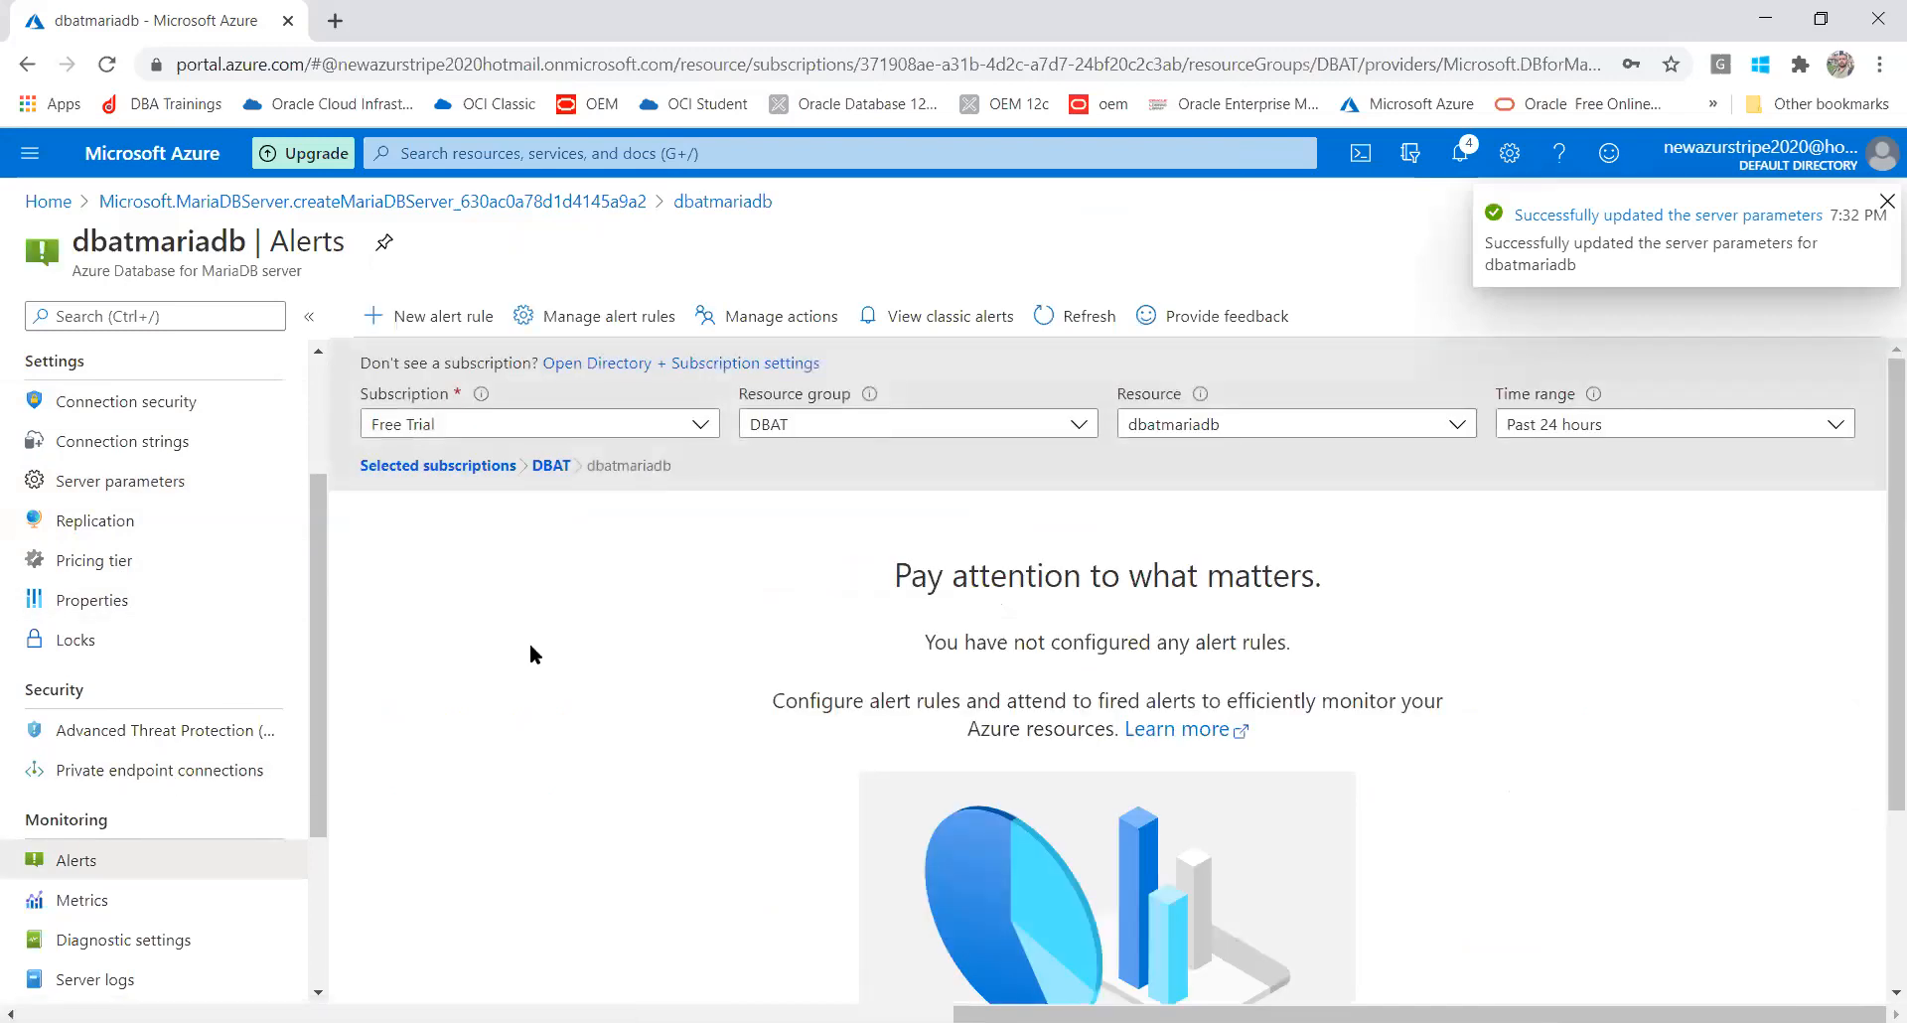
left_click_drag(318, 658, 306, 800)
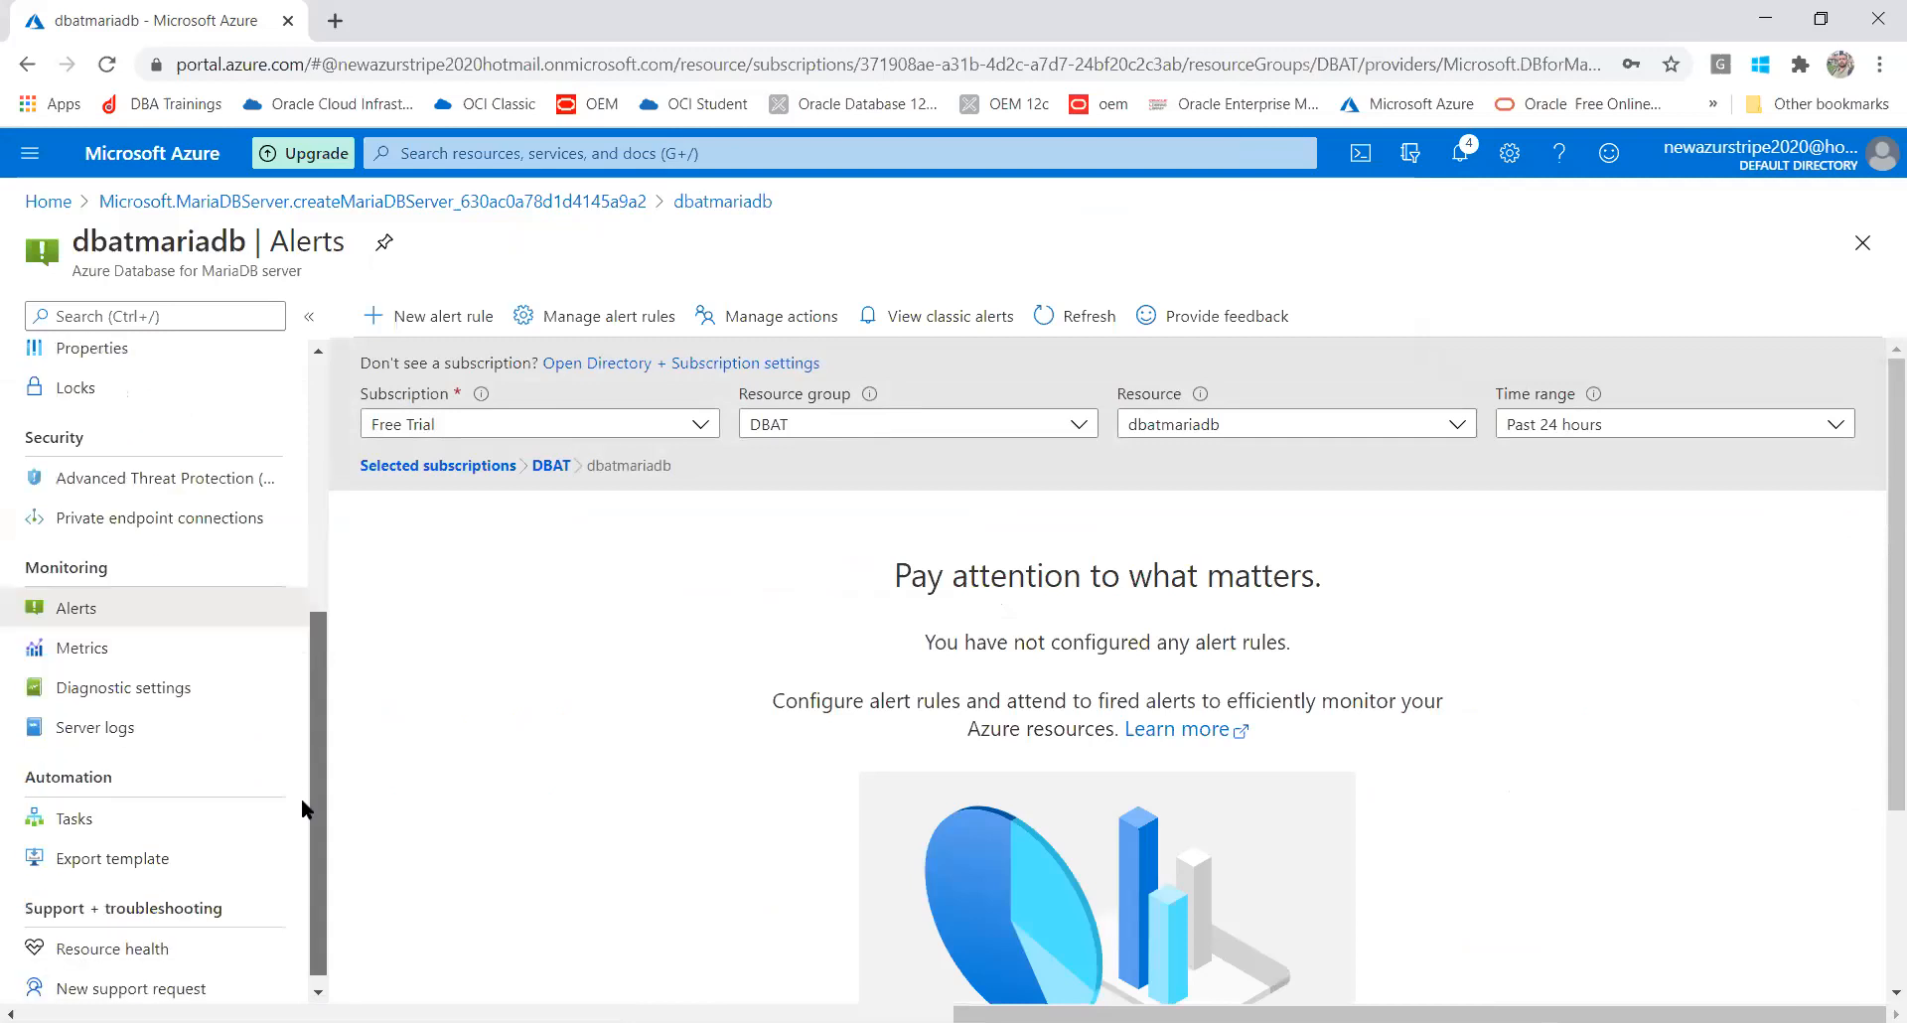
left_click(78, 733)
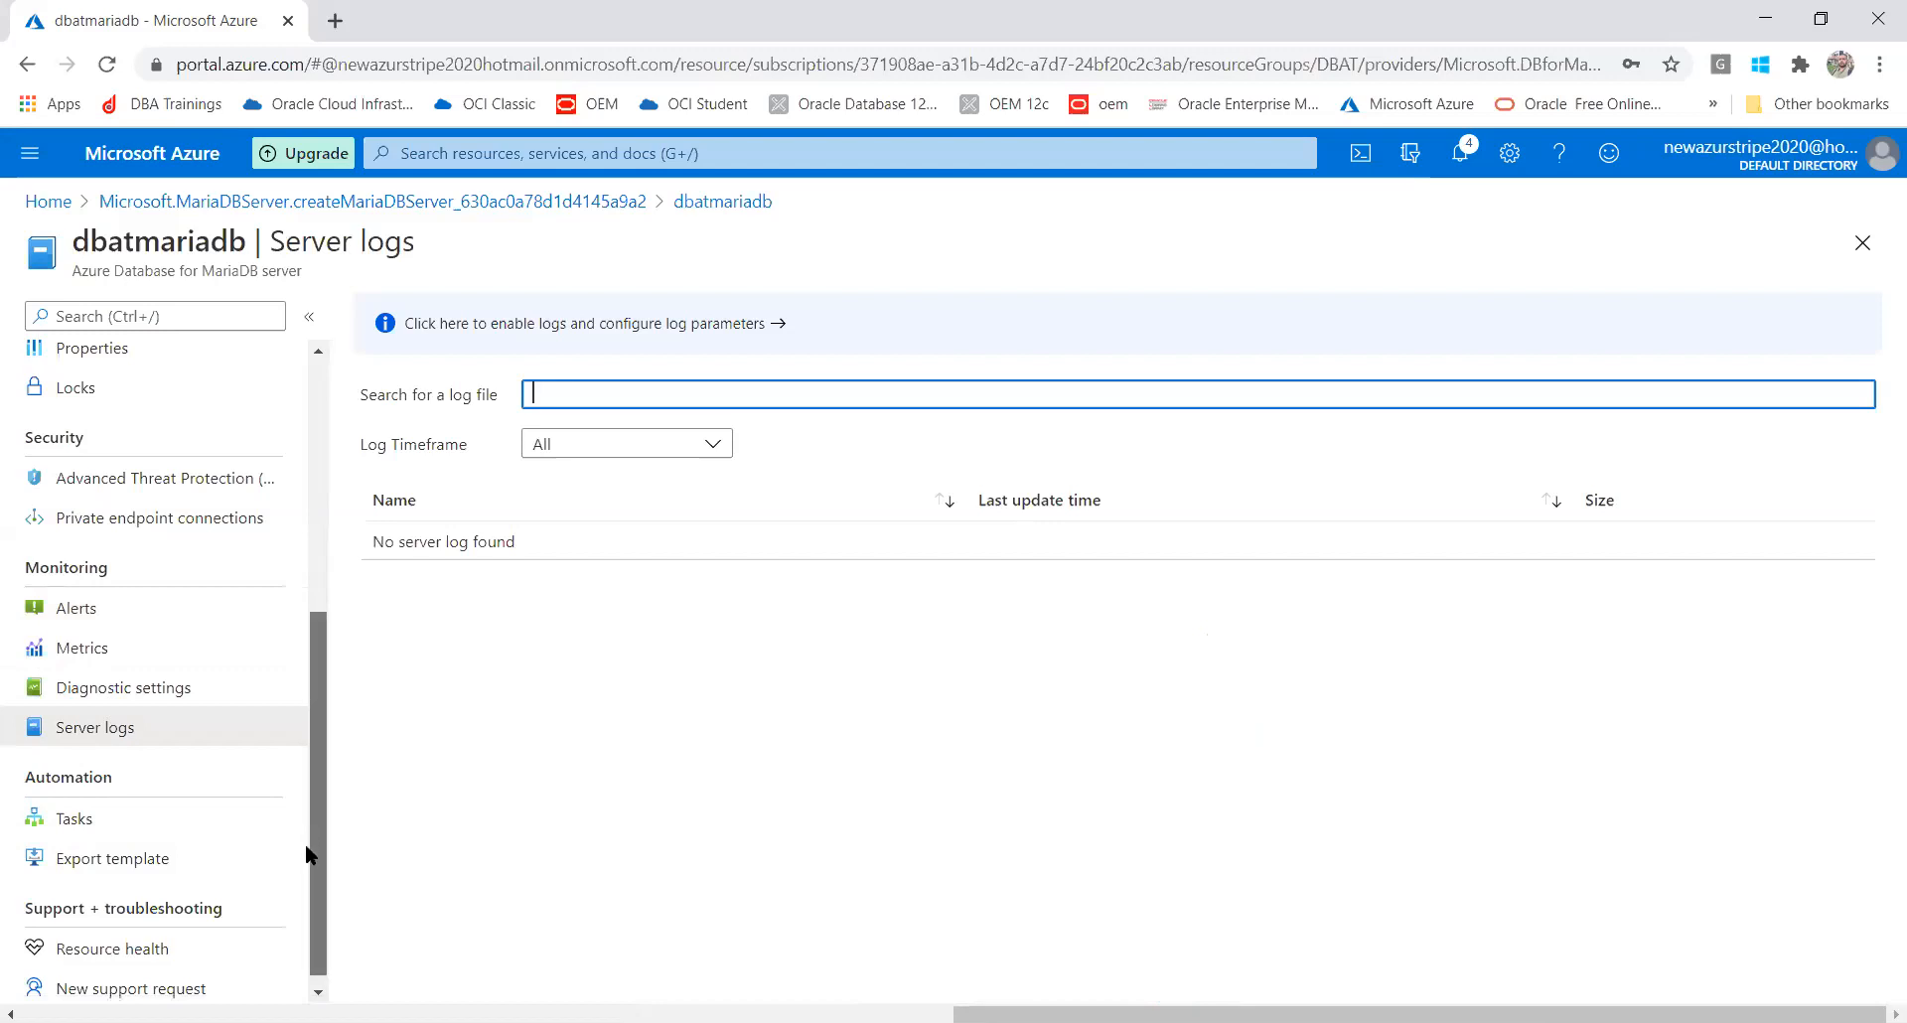
scroll(303, 854, "down", 1)
left_click(129, 935)
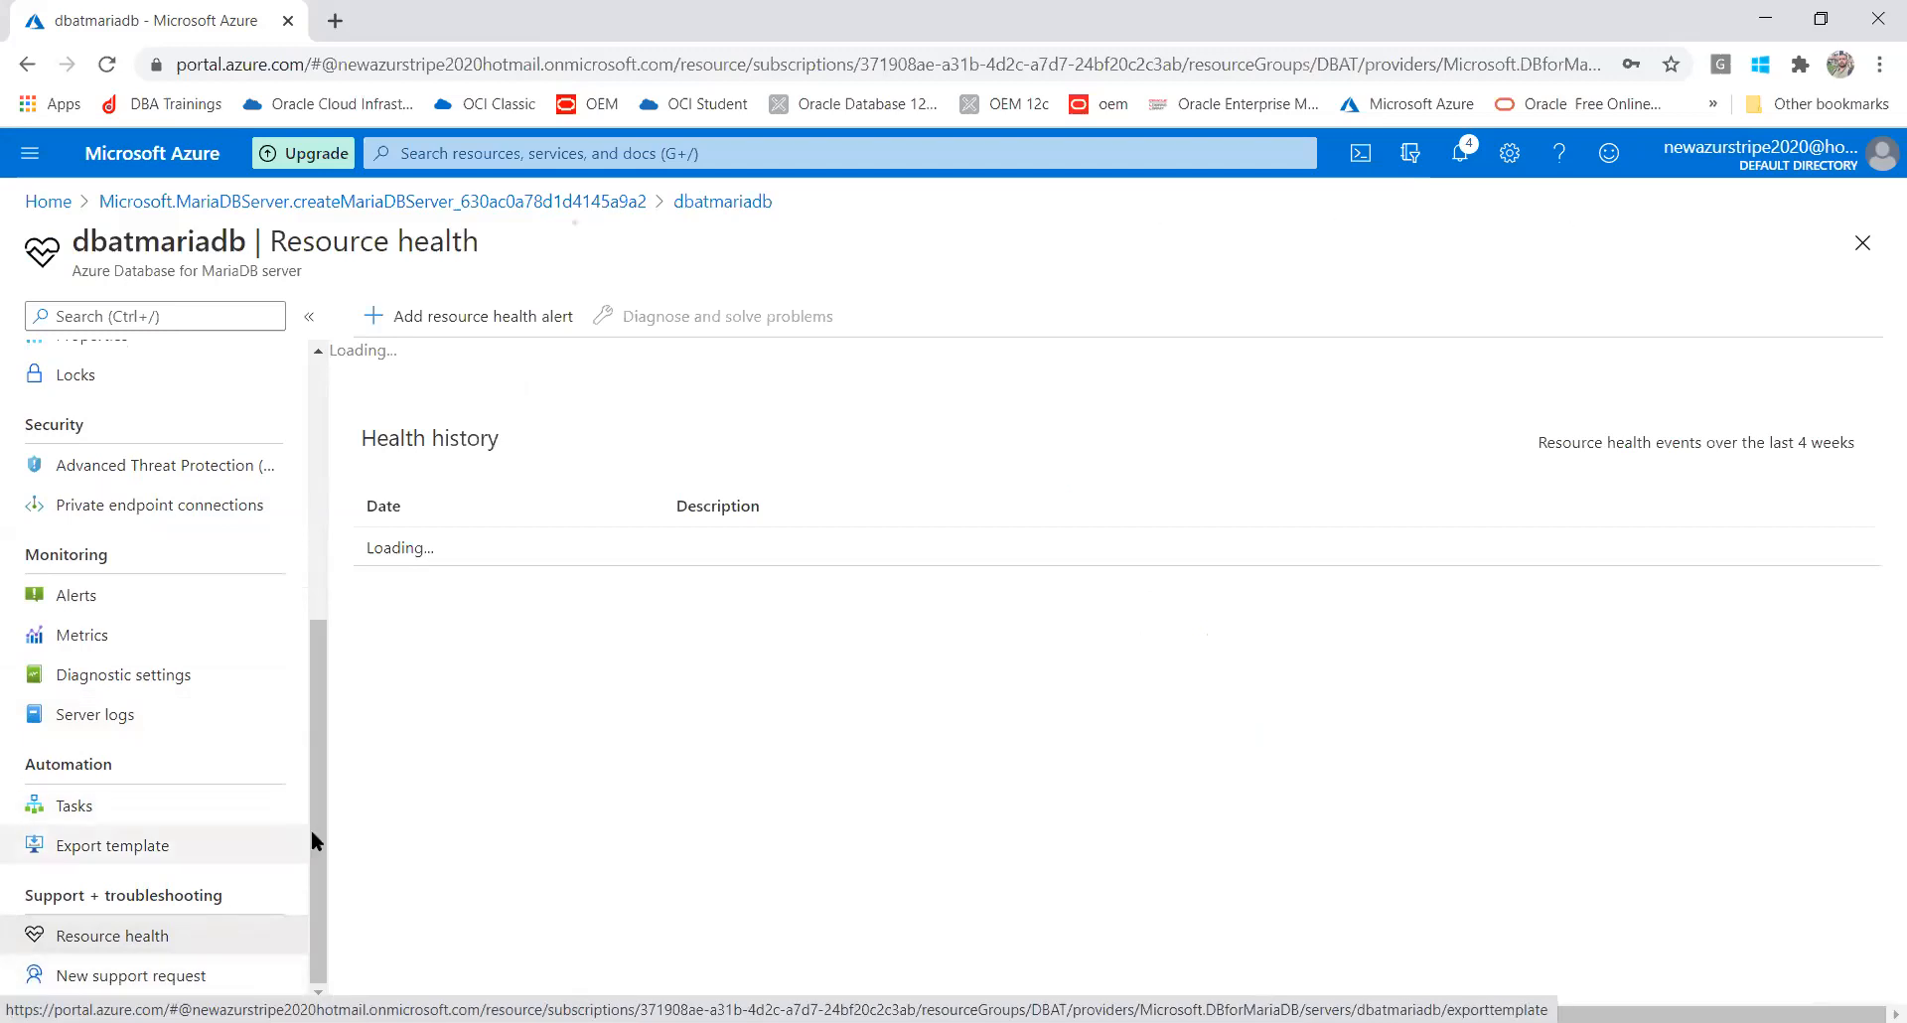
left_click(102, 805)
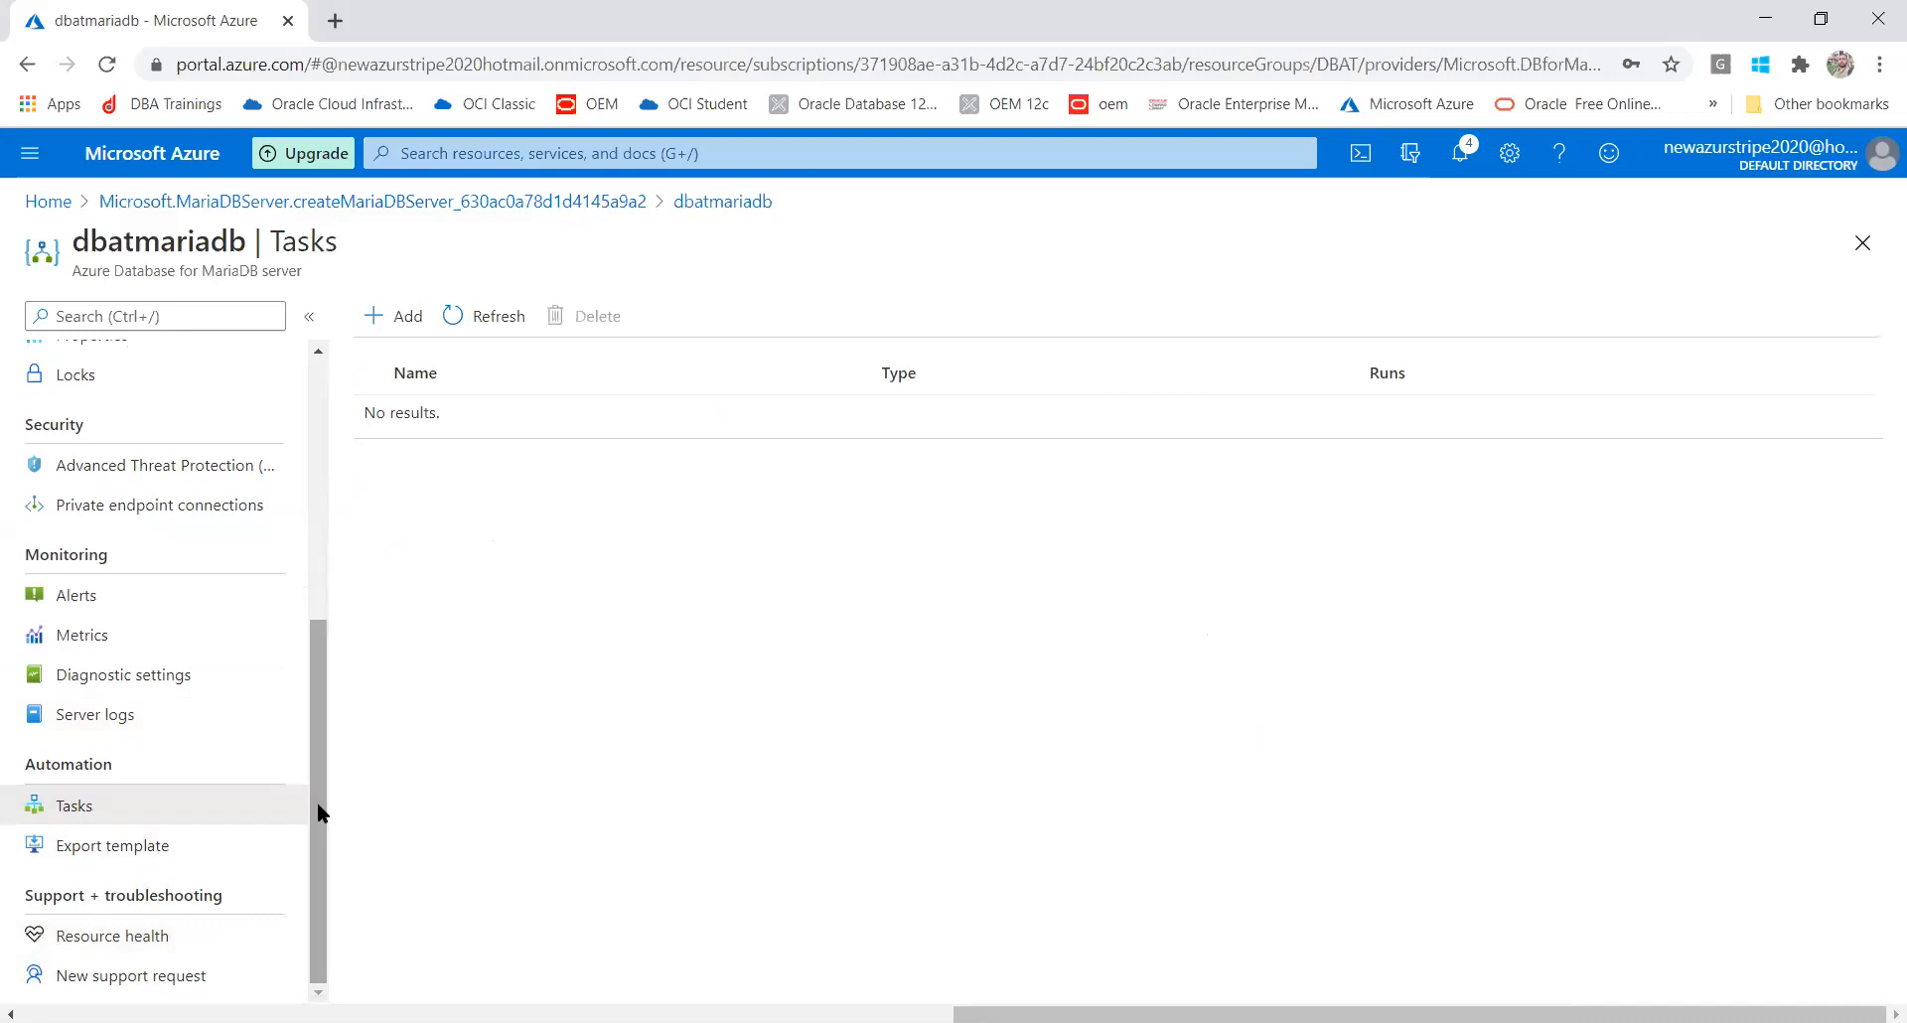
scroll(296, 599, "up", 5)
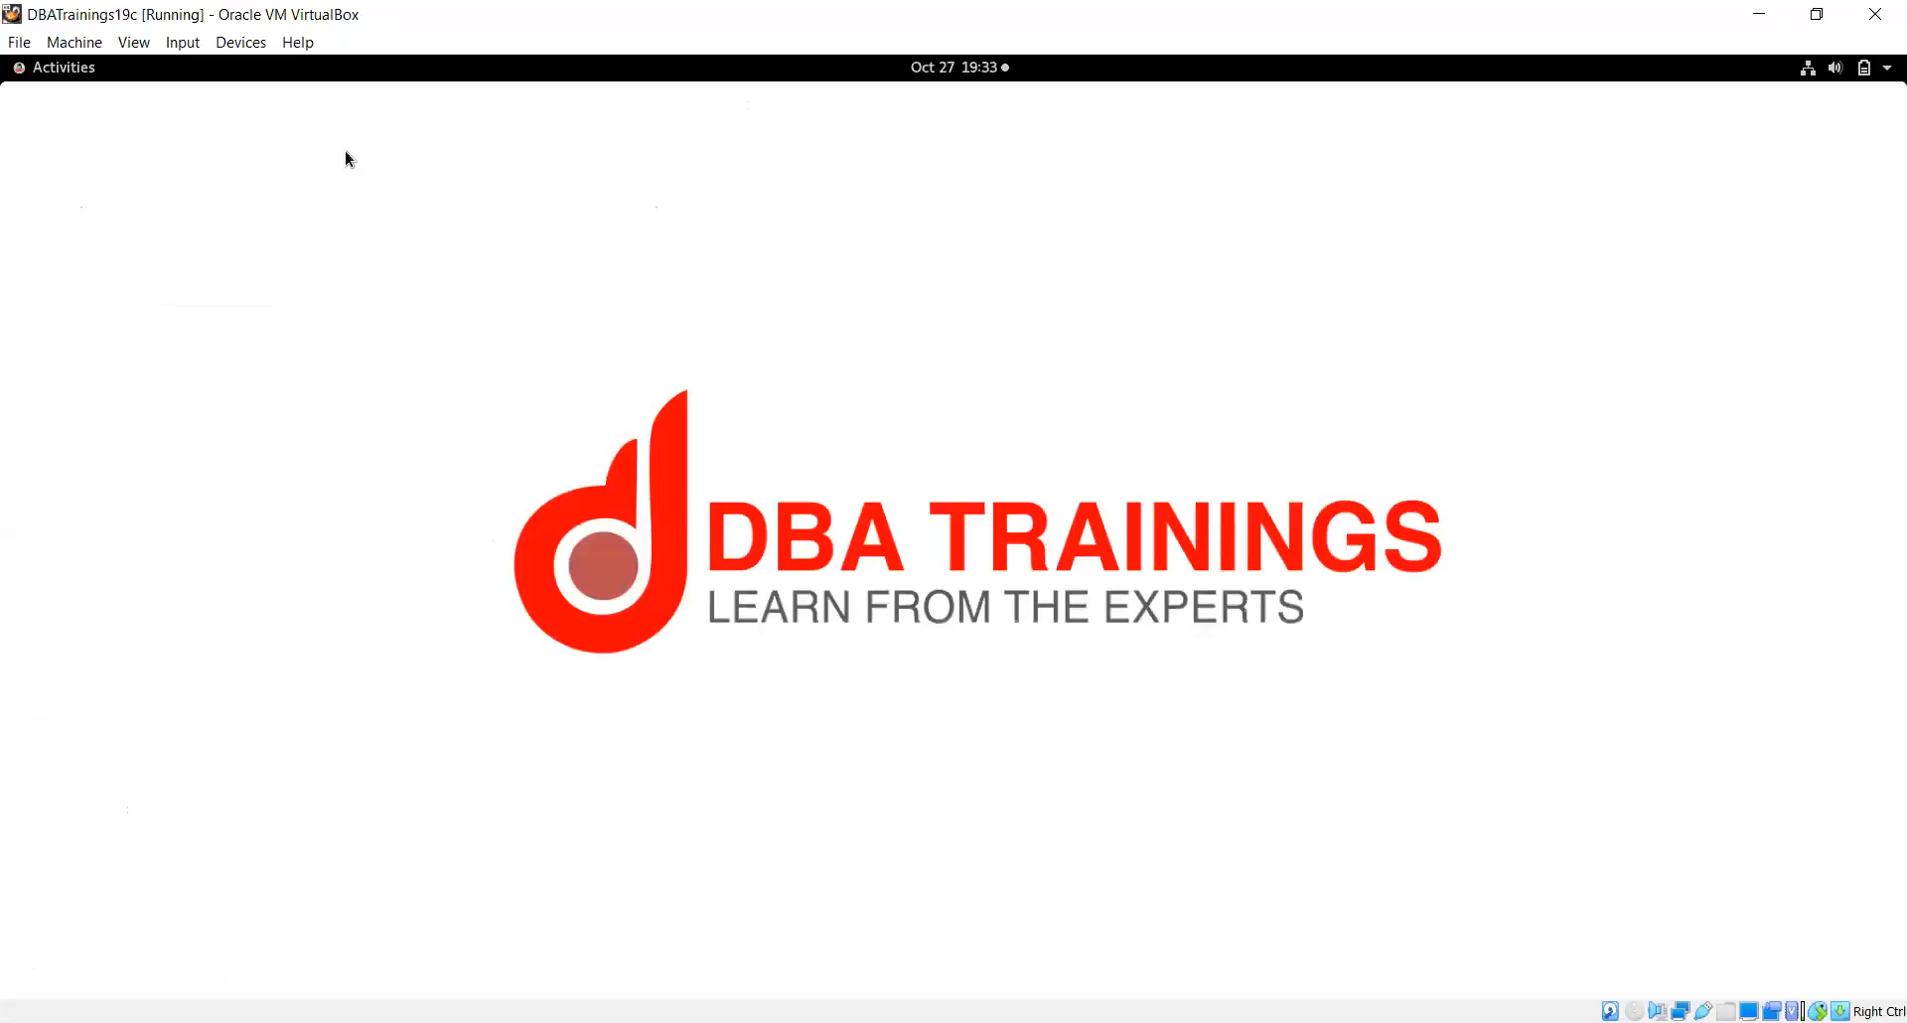
Launch MySQL Workbench from the guest desktop's application grid
left_click(50, 76)
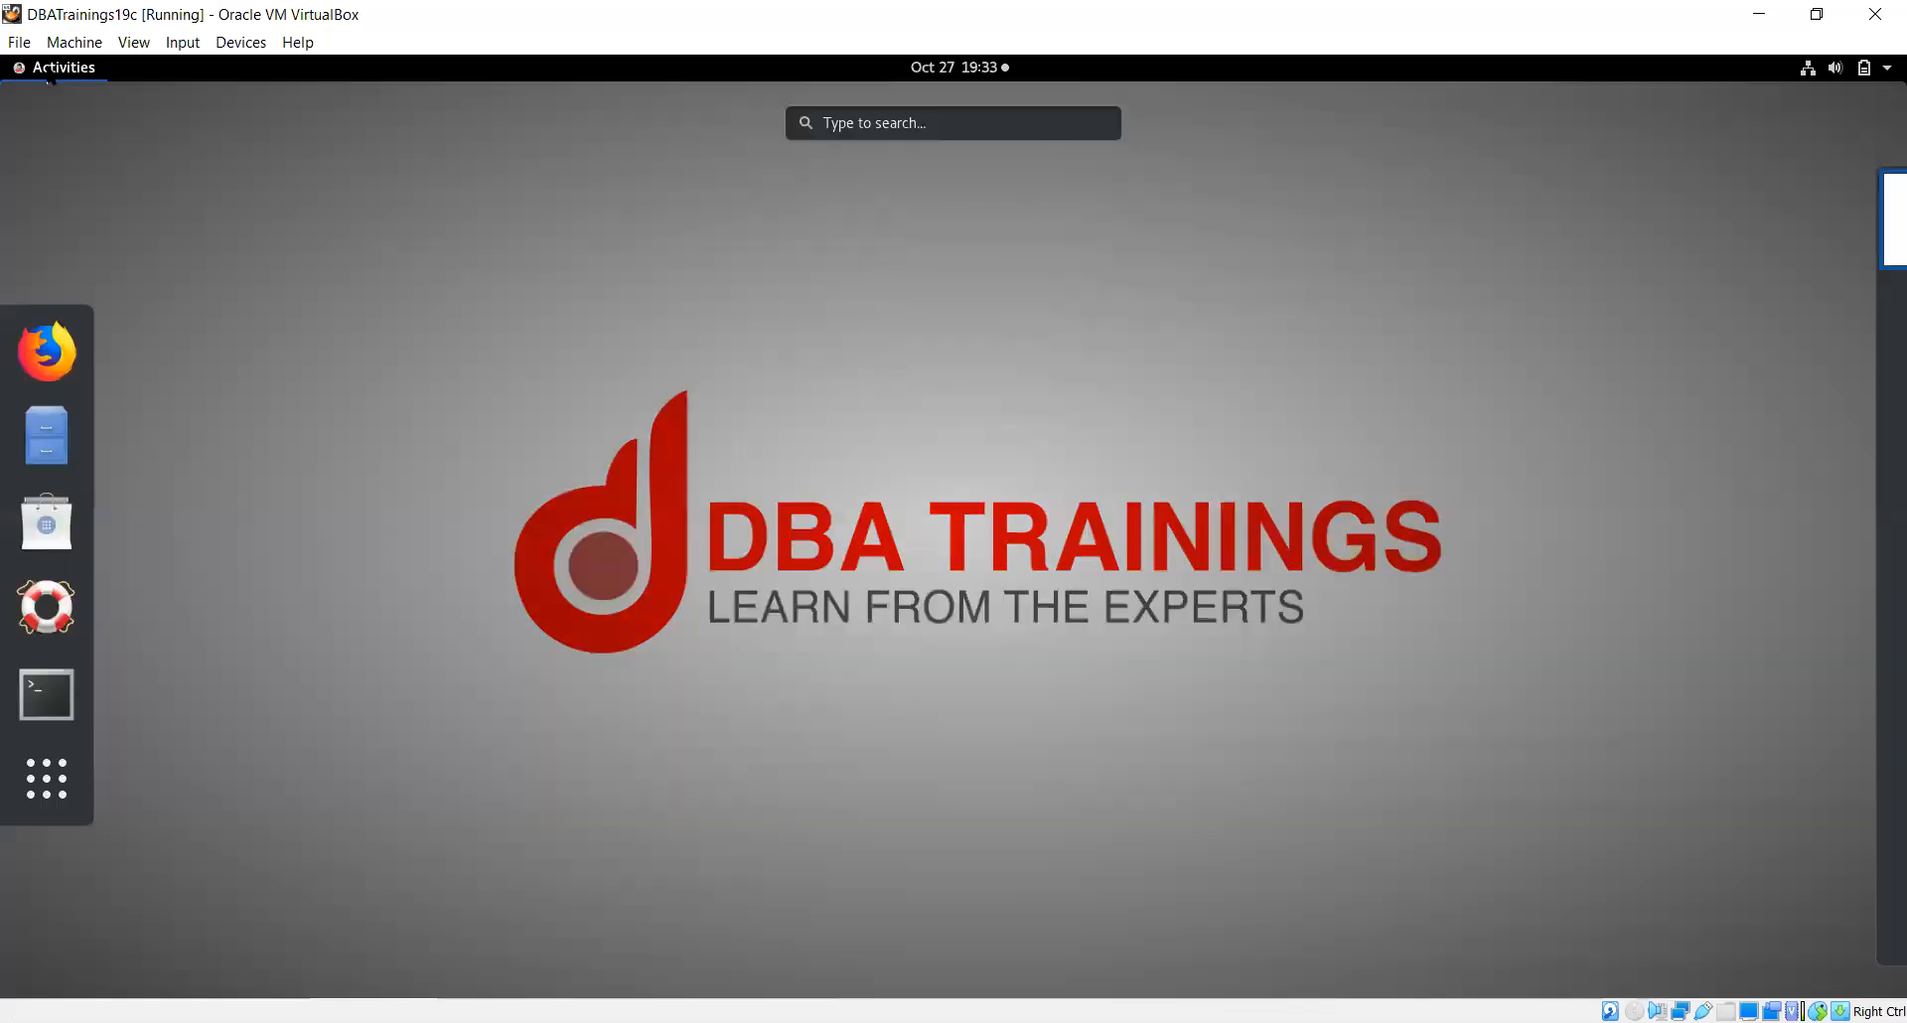
left_click(45, 778)
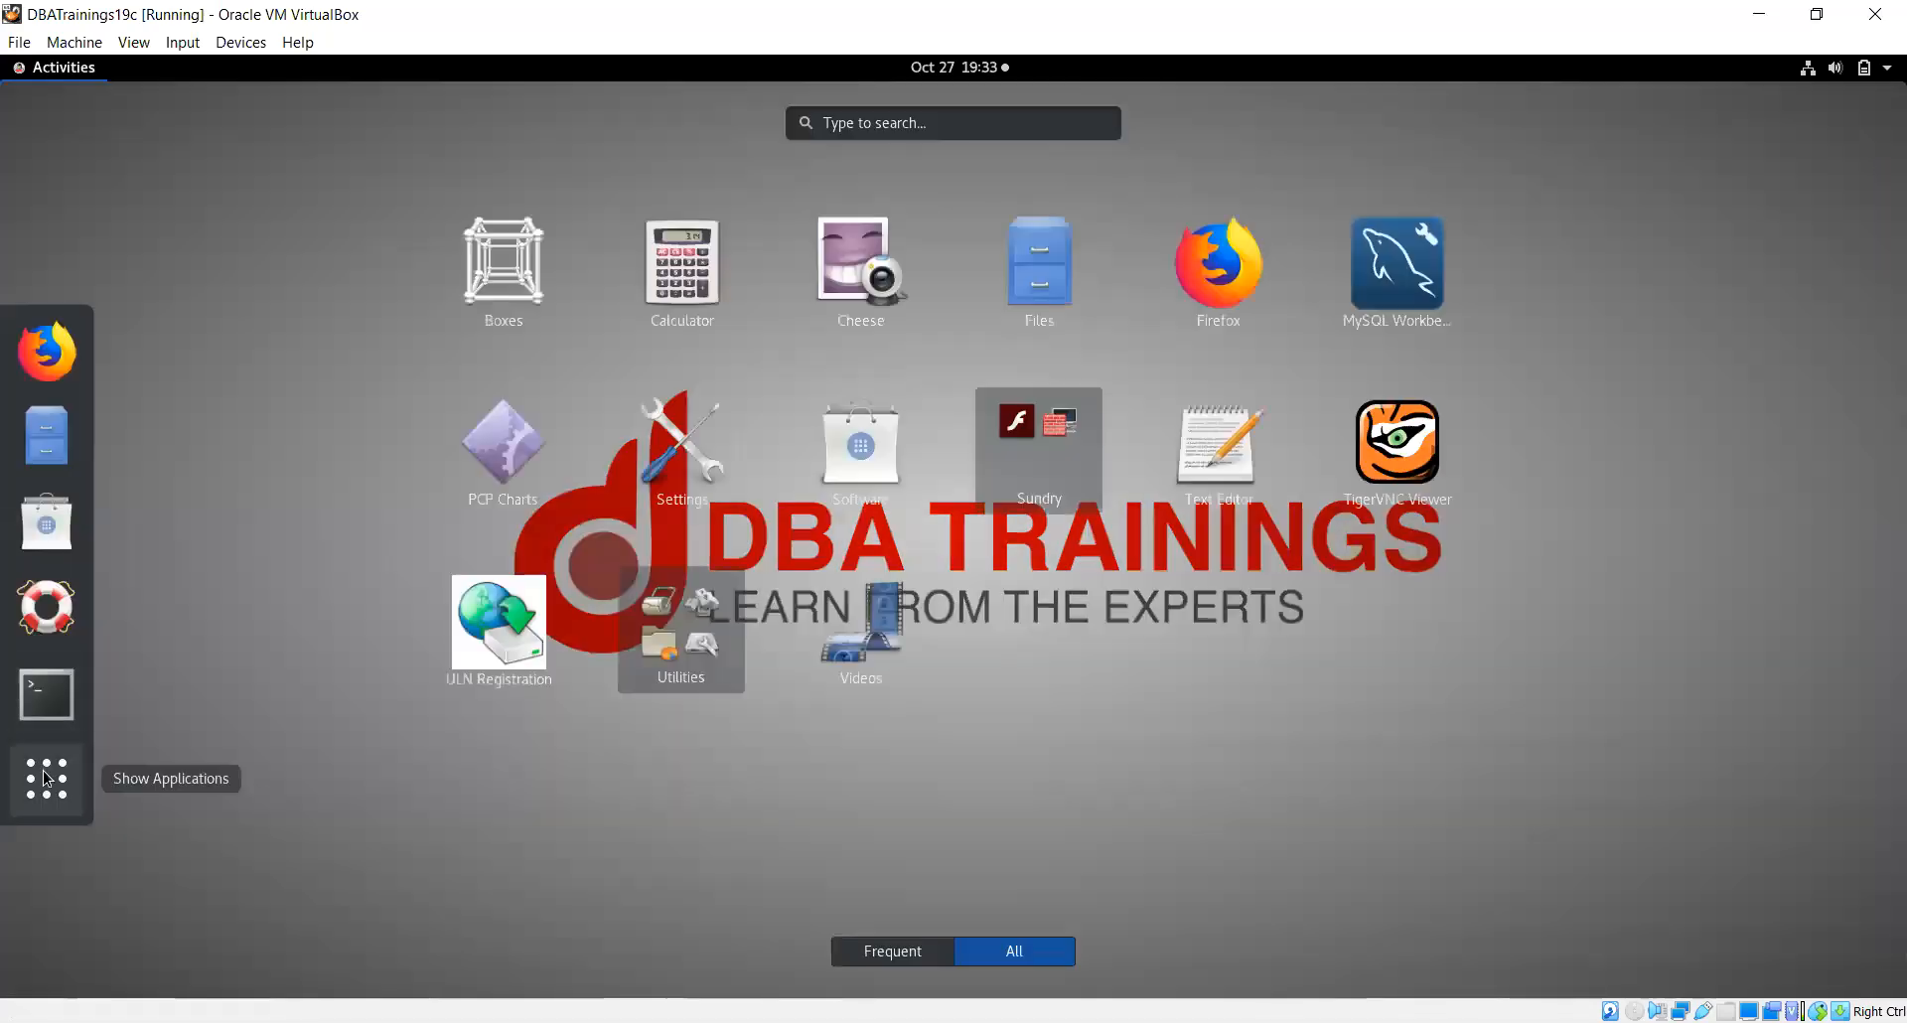
left_click(1392, 302)
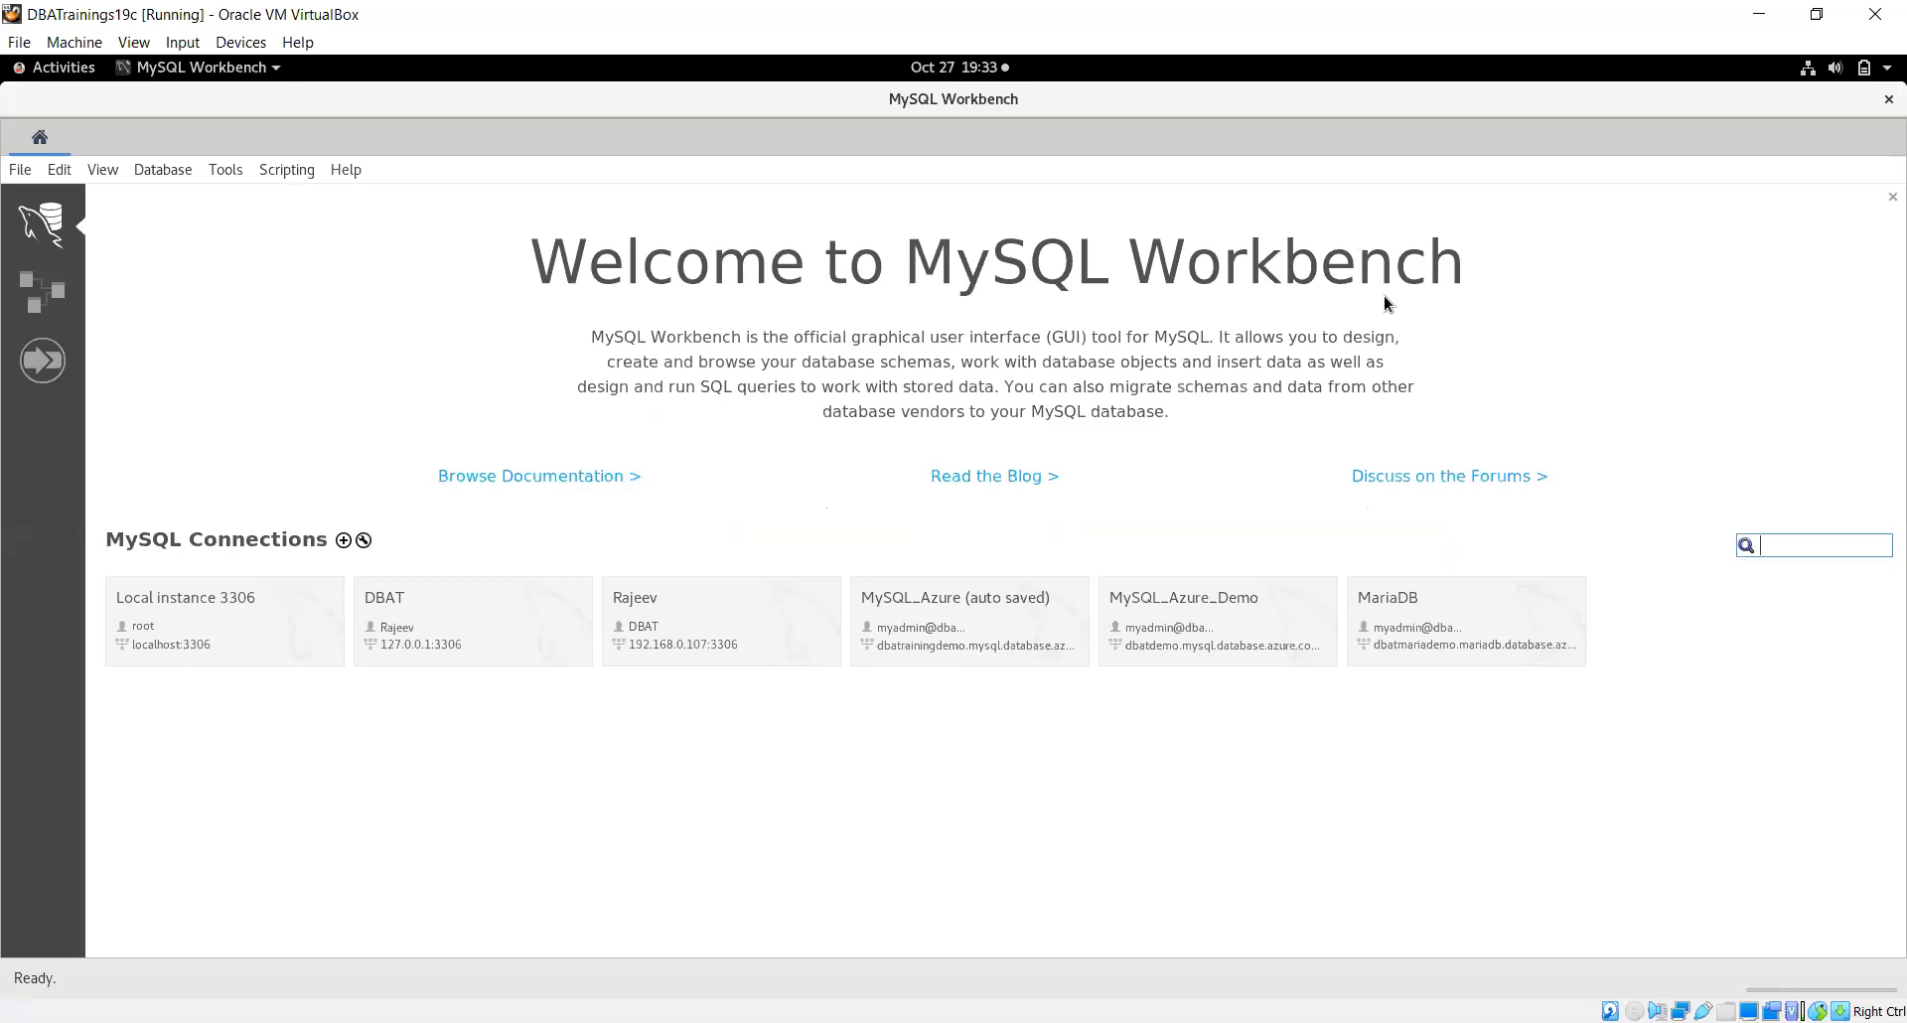
Edit the MariaDB connection, pasting in the dbatmariadb hostname and its admin username
right_click(1494, 617)
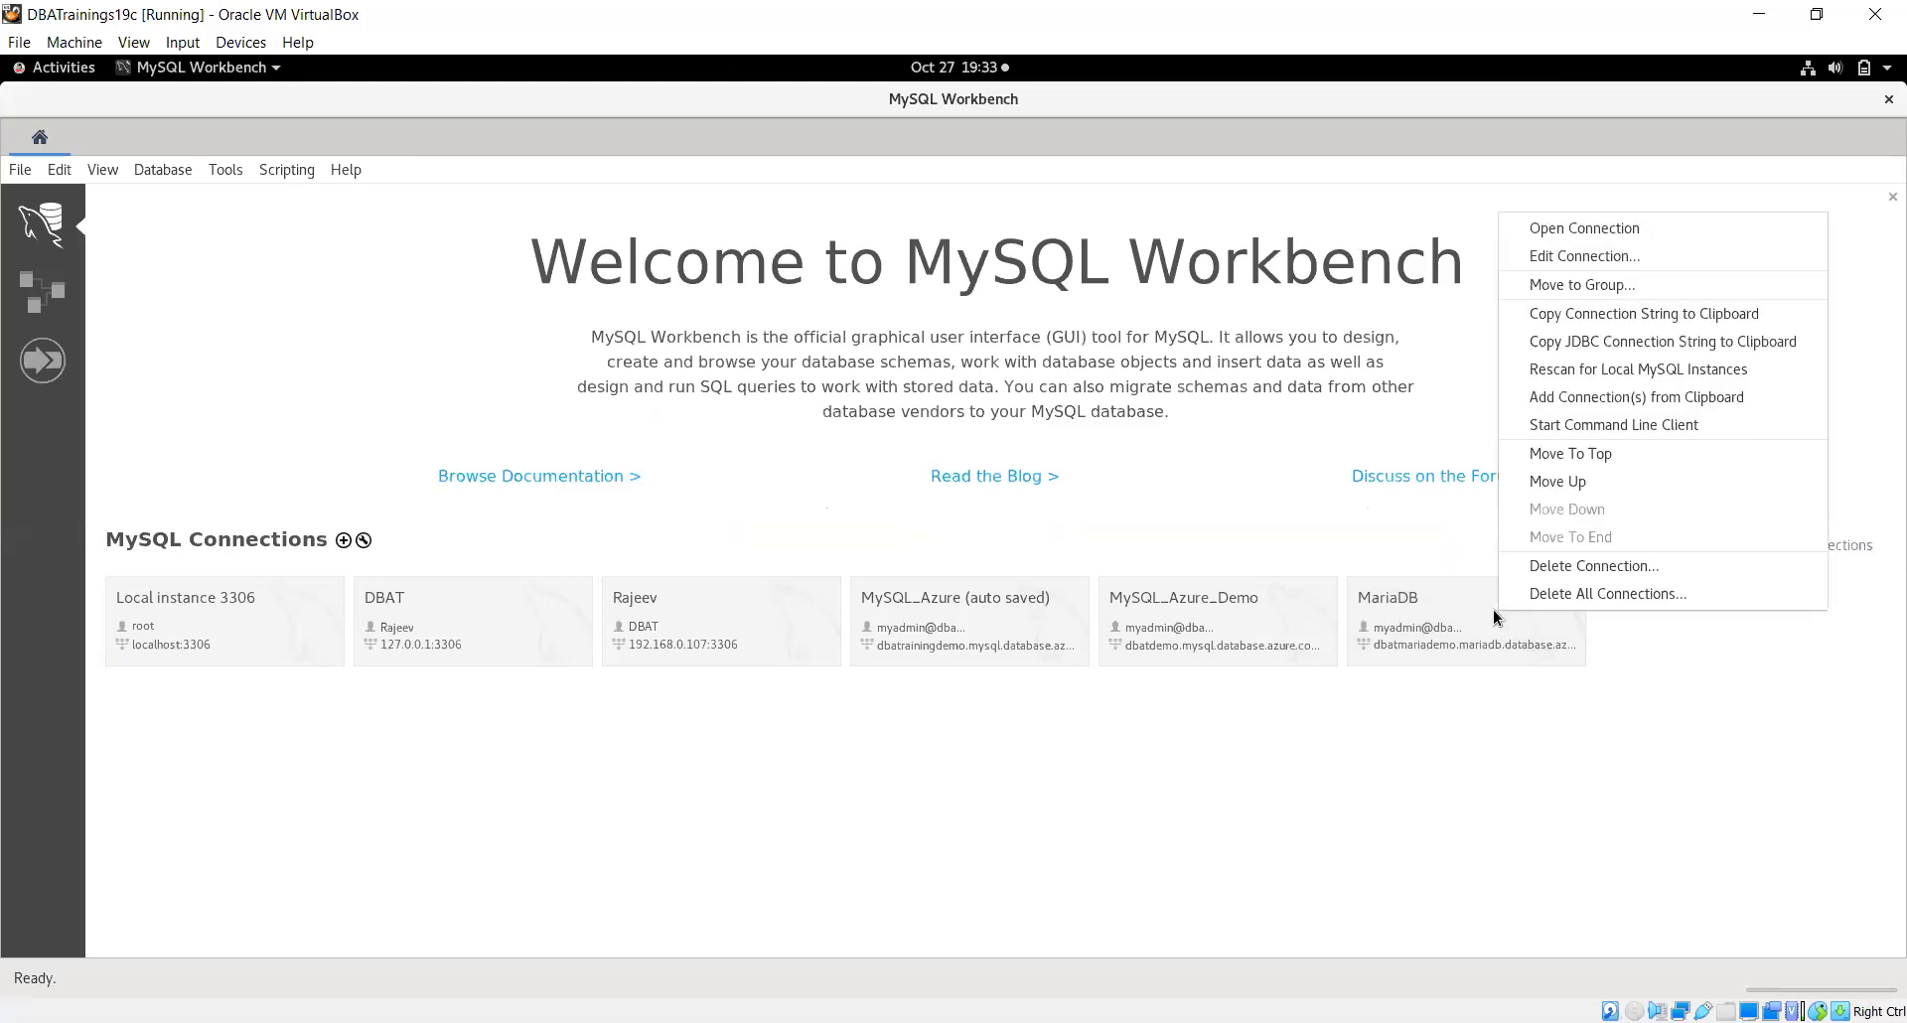
left_click(1589, 255)
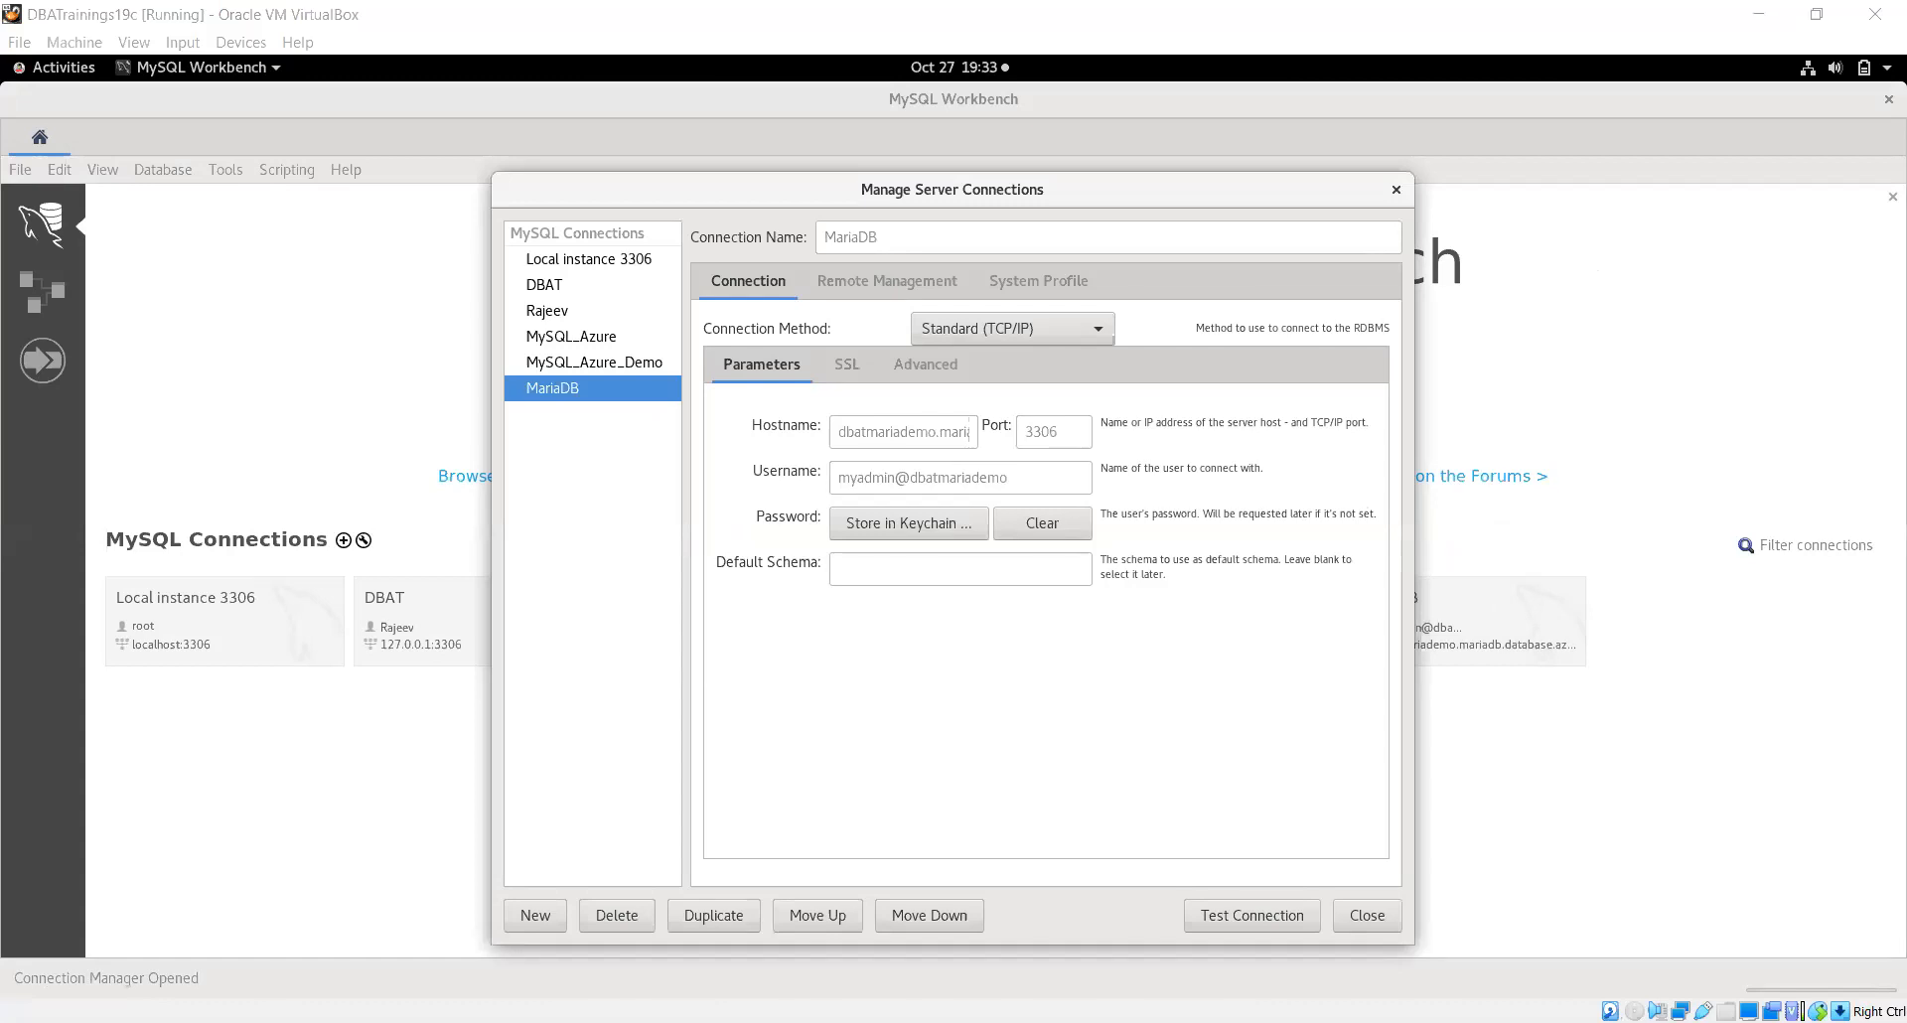
left_click(833, 431)
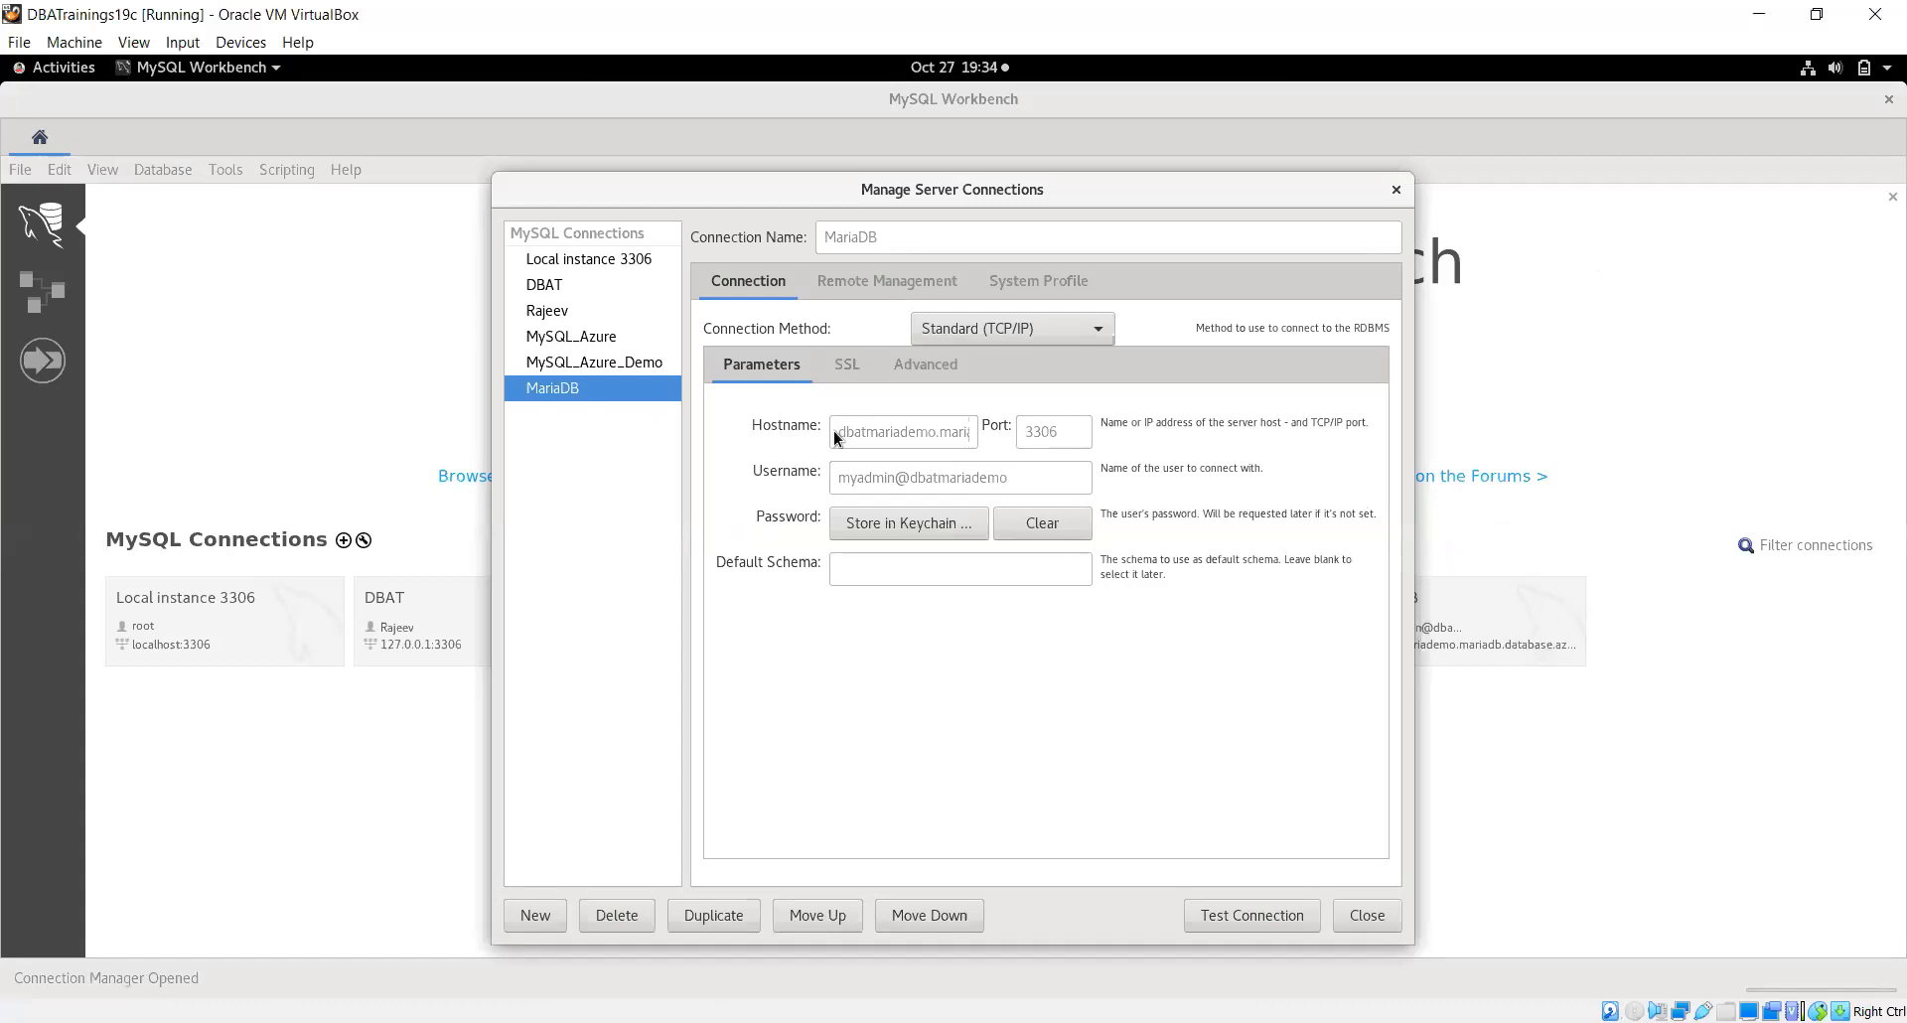
left_click(834, 432)
left_click_drag(841, 435, 1116, 445)
type("d")
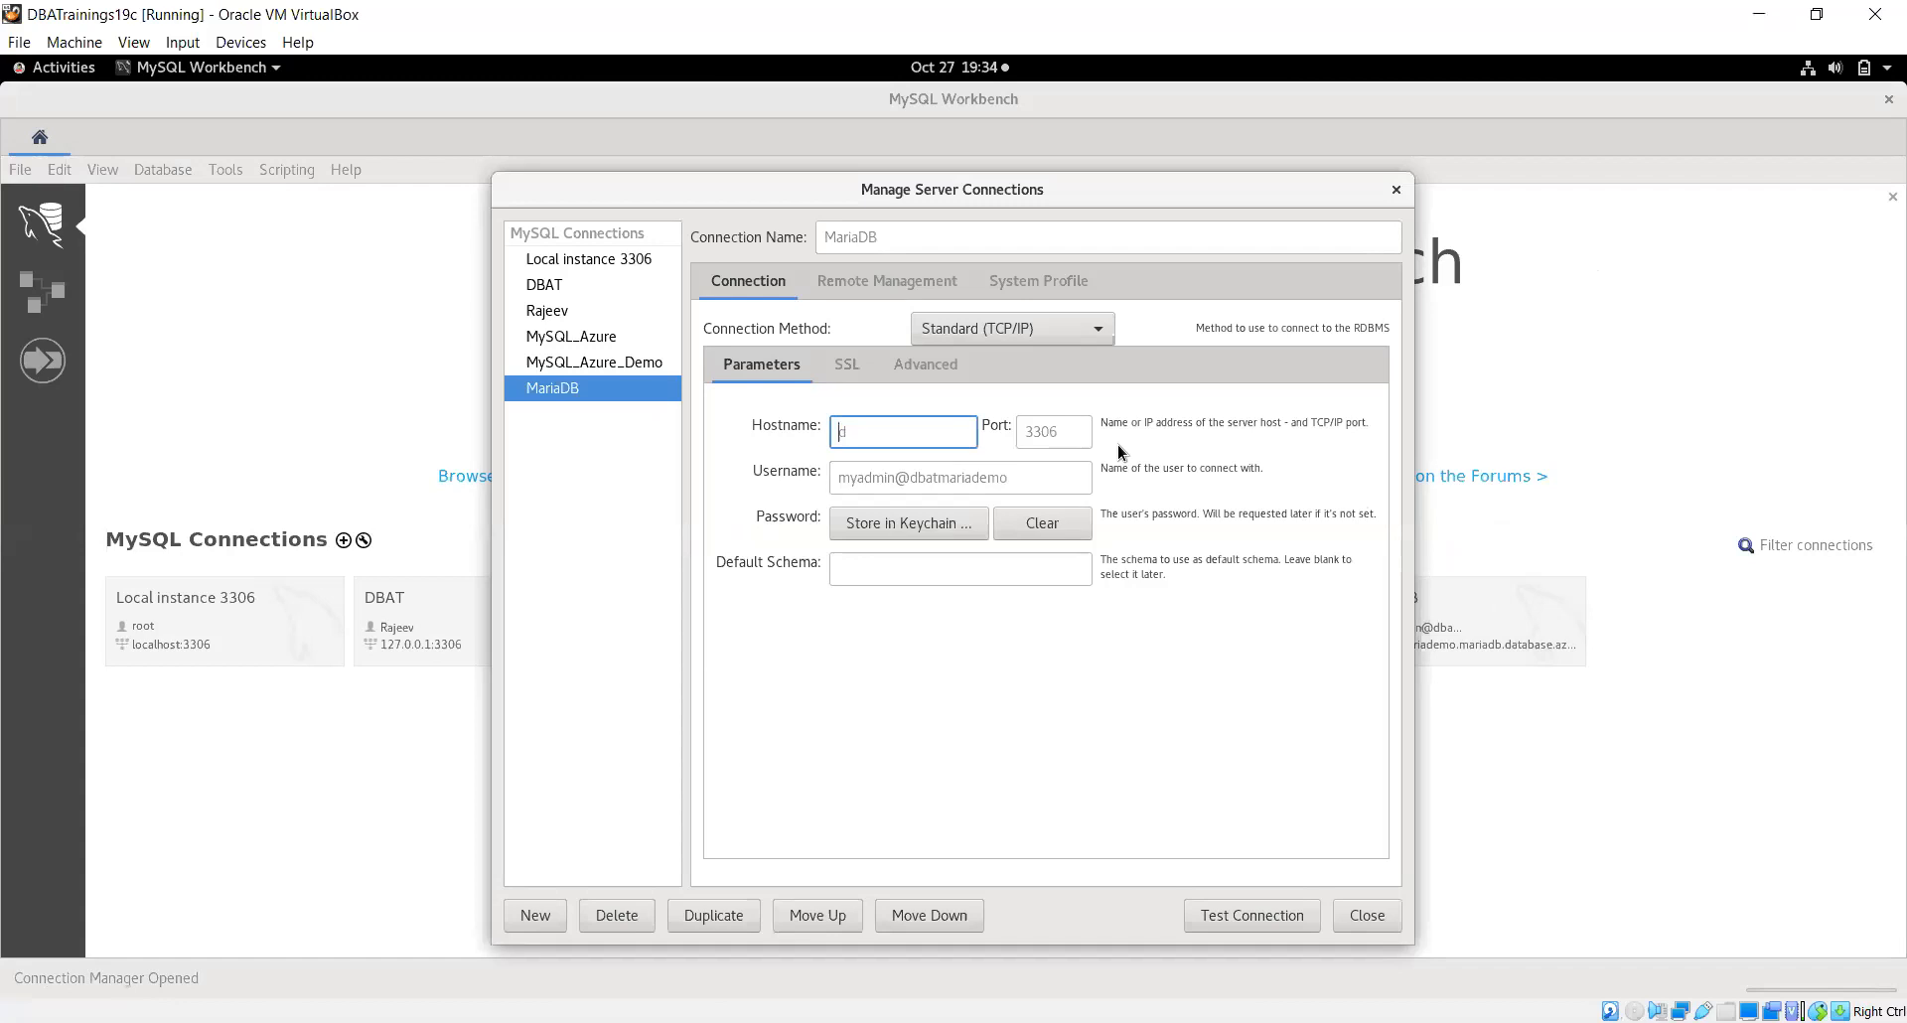
key("ctrl+v")
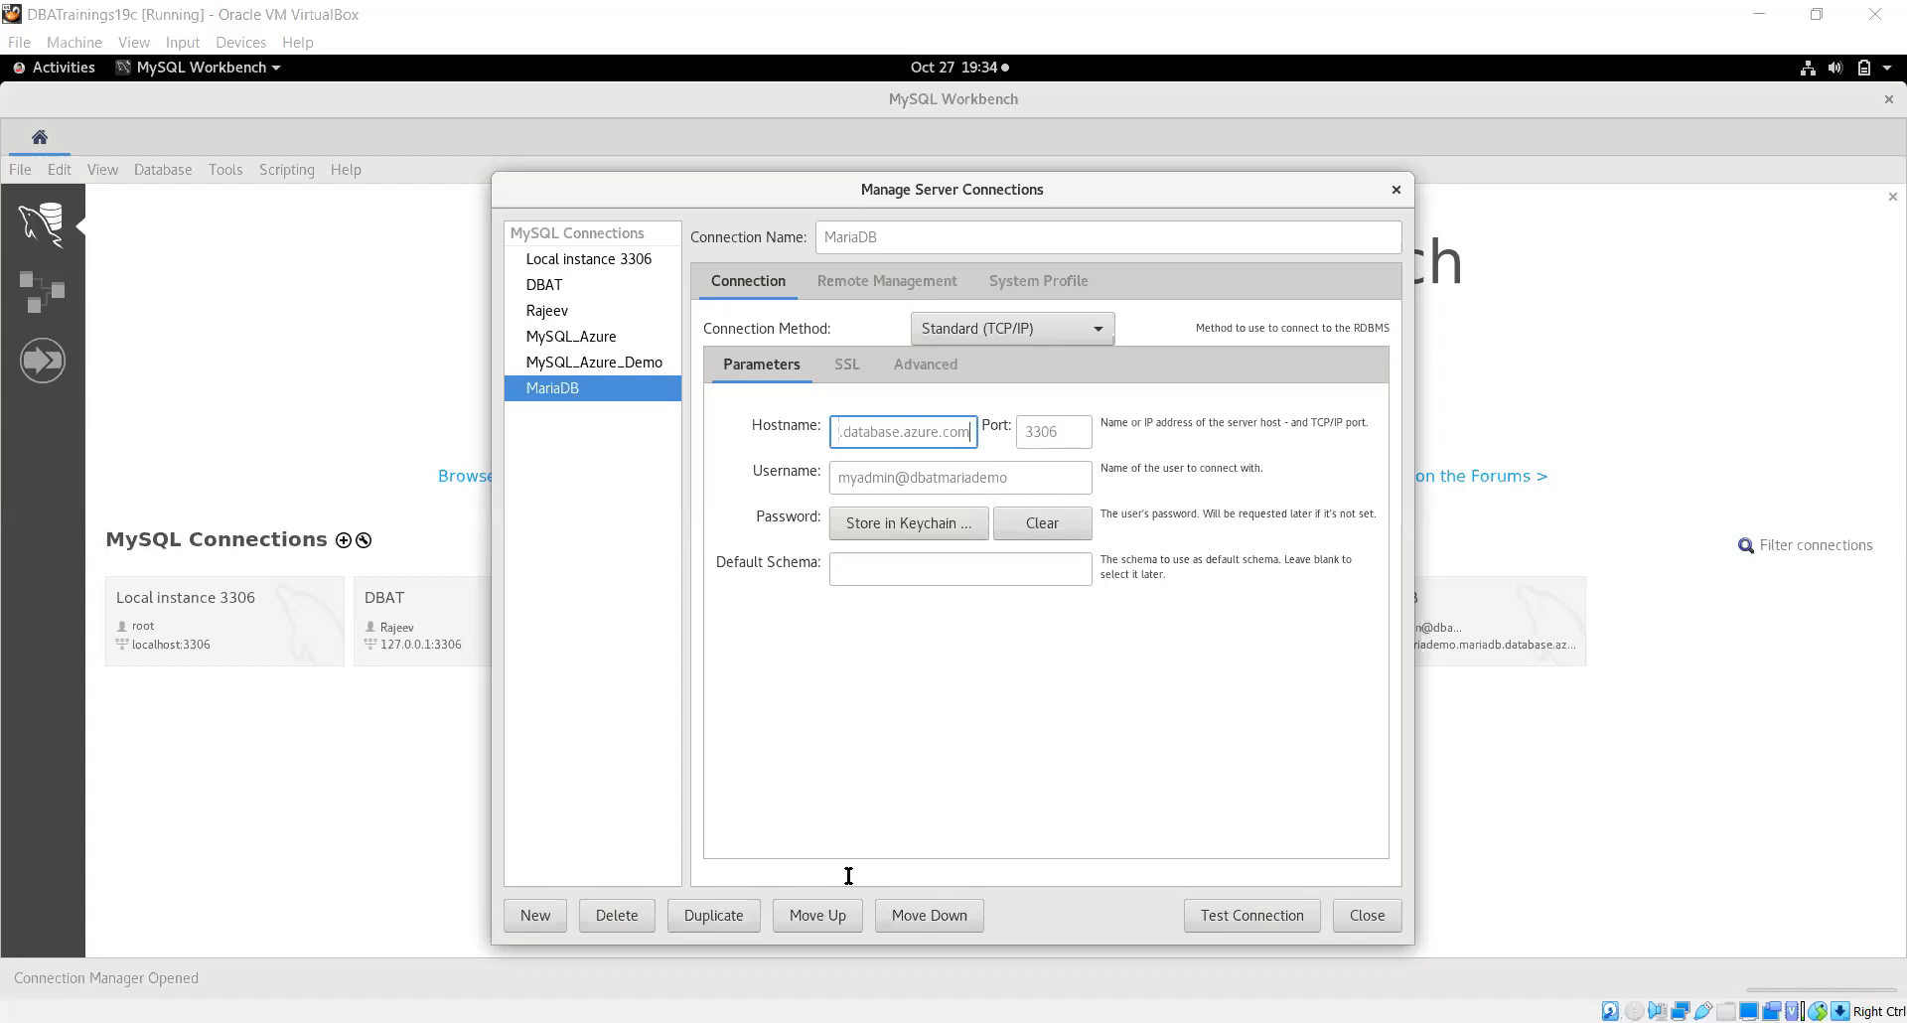
left_click_drag(1006, 484, 713, 494)
type("myadmin@dbatmariadb")
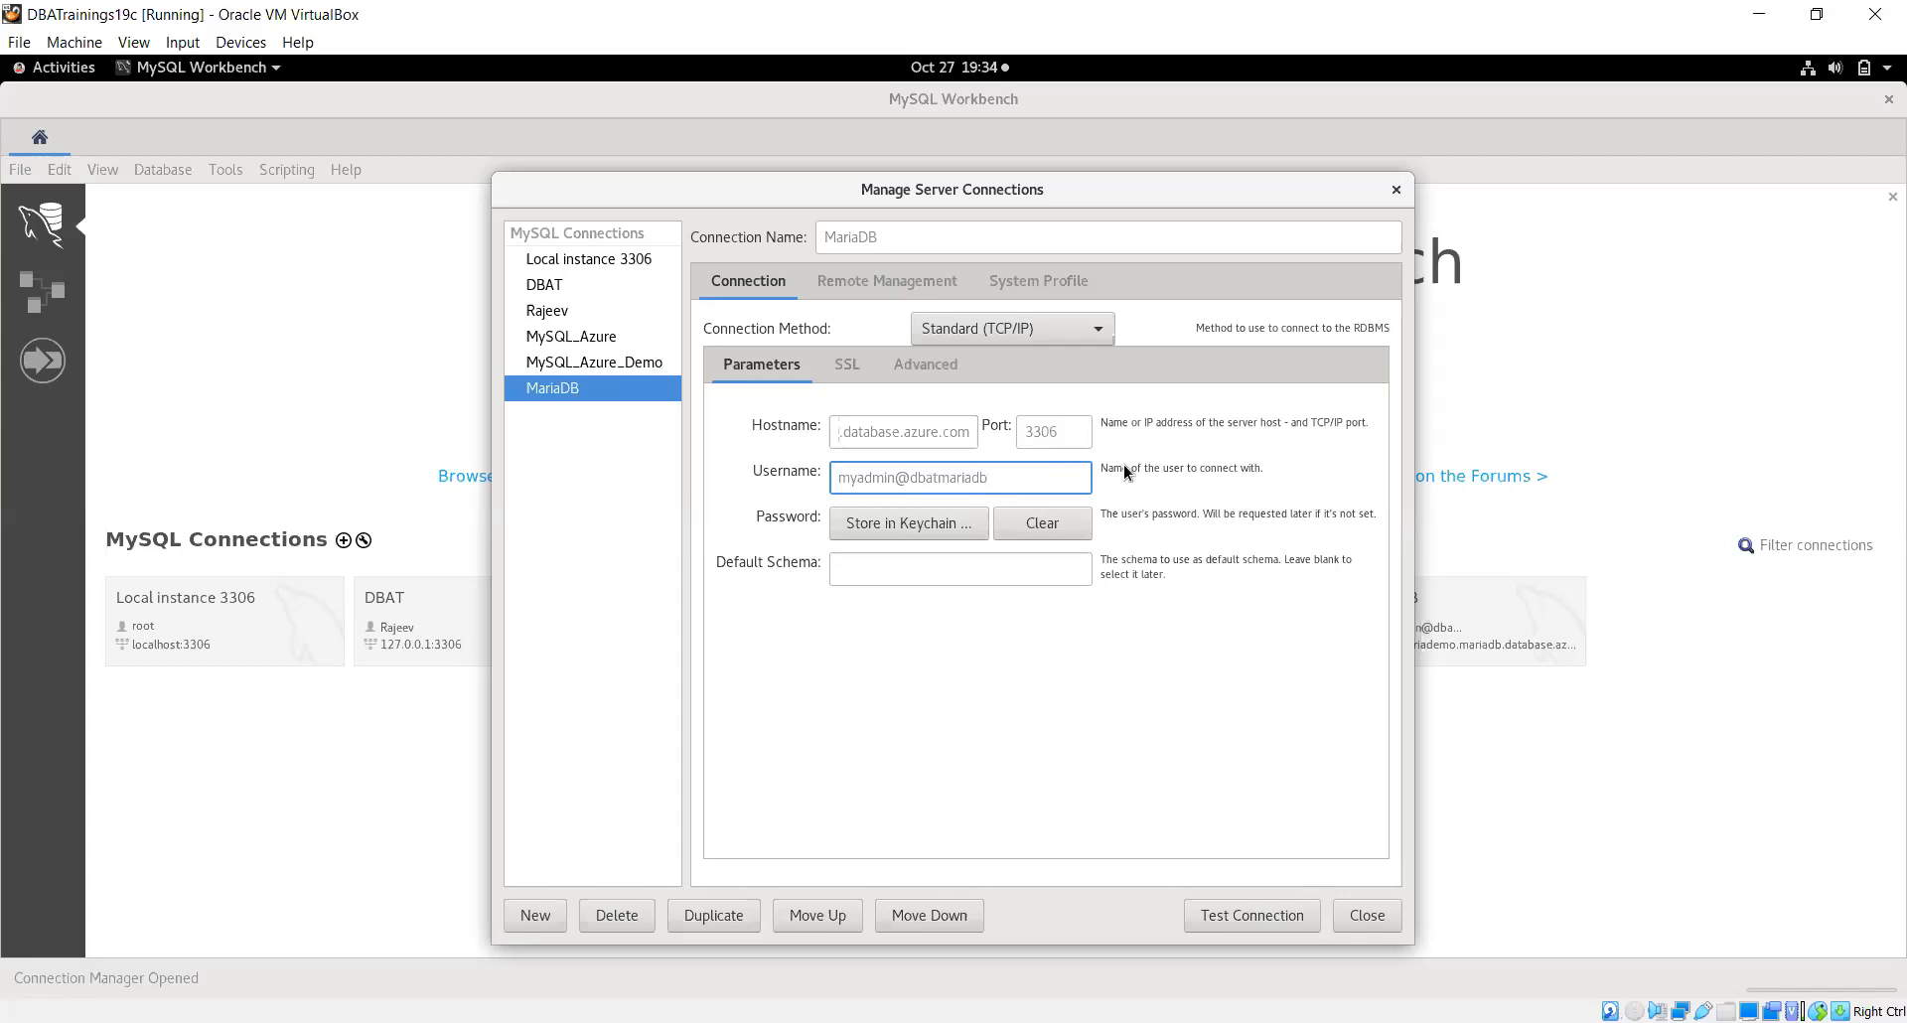
Test the MariaDB connection with the server password, accepting the version warning
left_click(1236, 922)
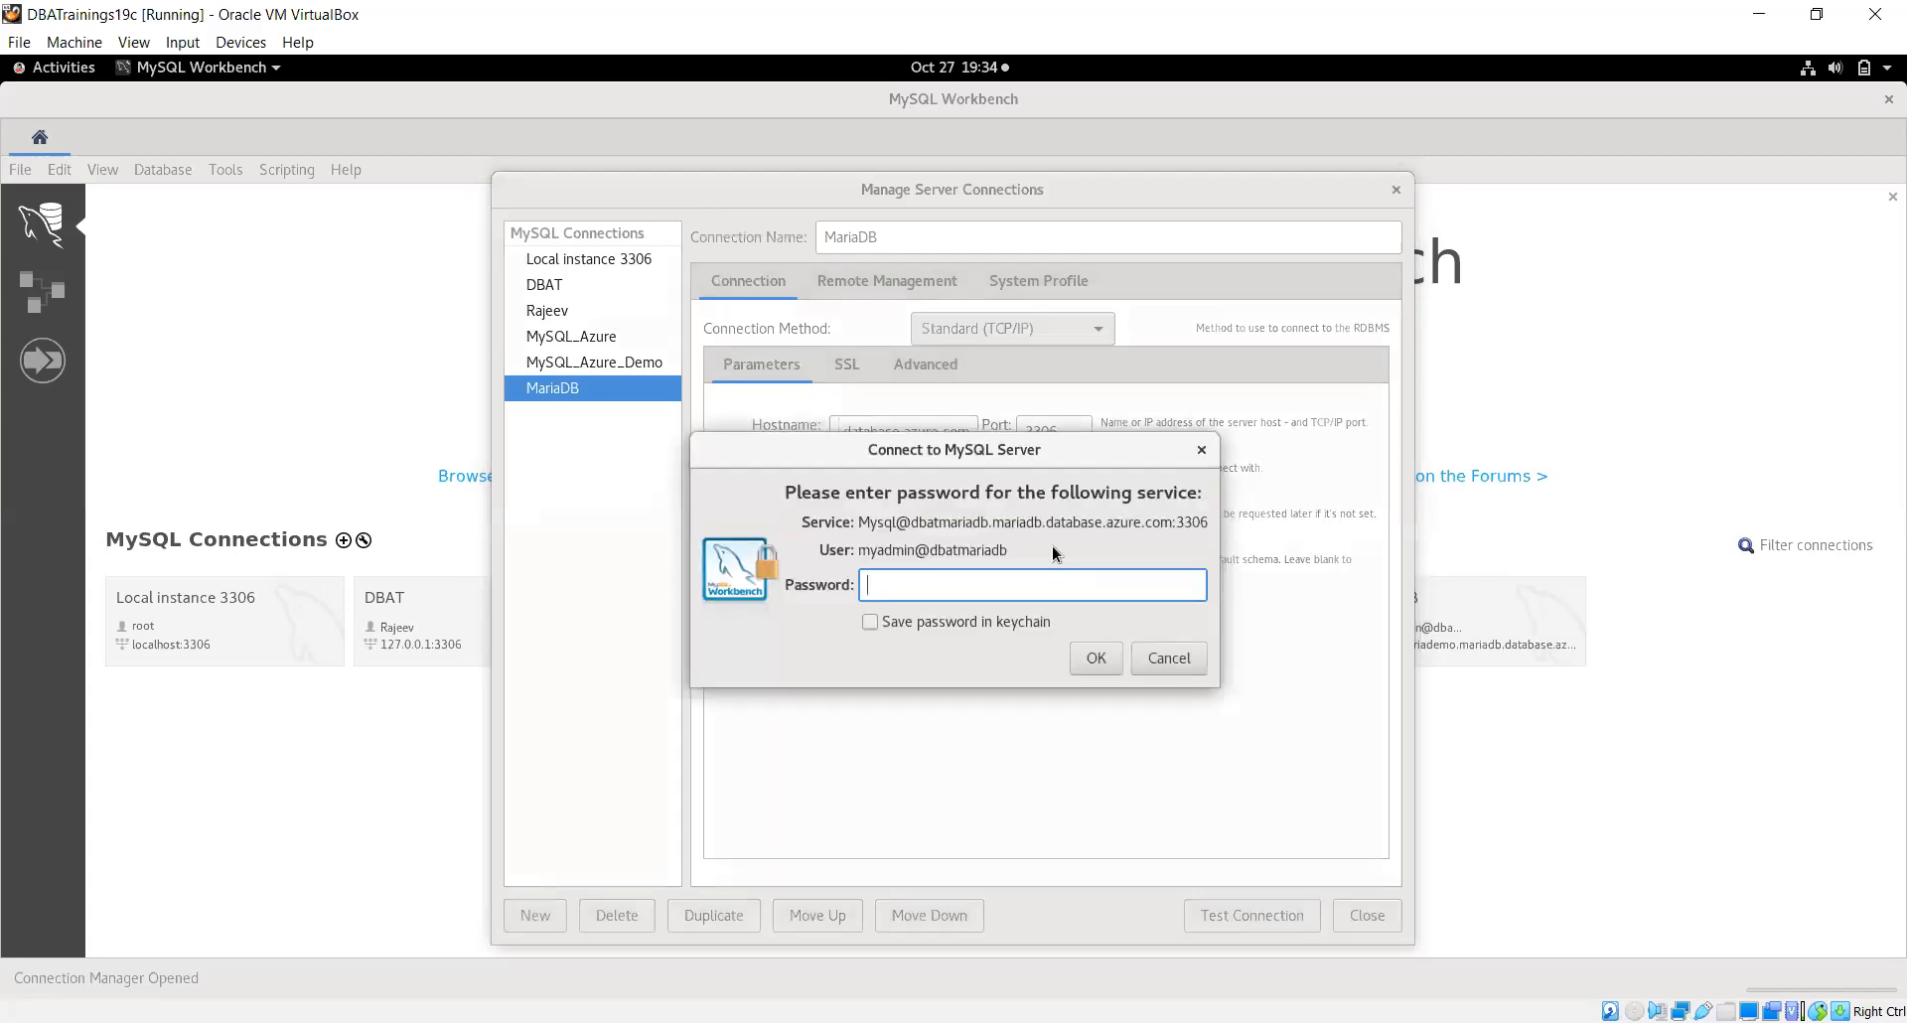
type("**********")
left_click(1107, 664)
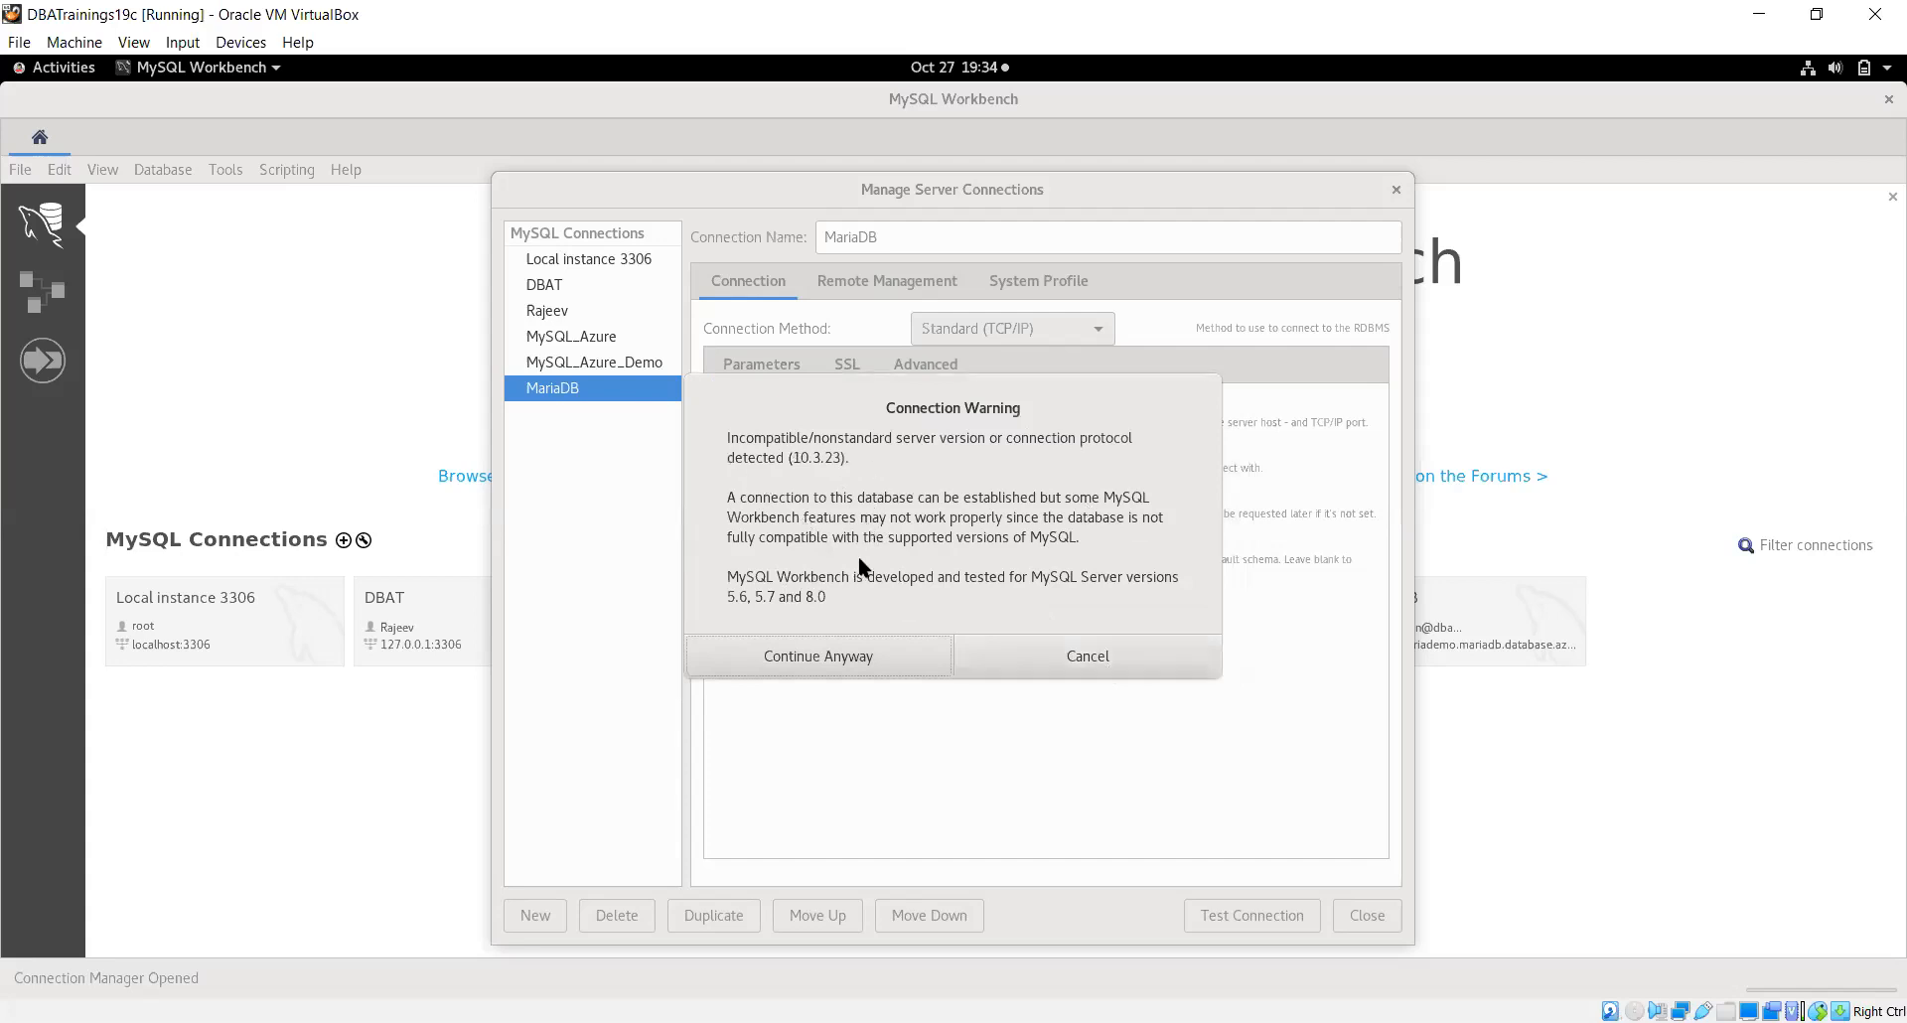
left_click(806, 658)
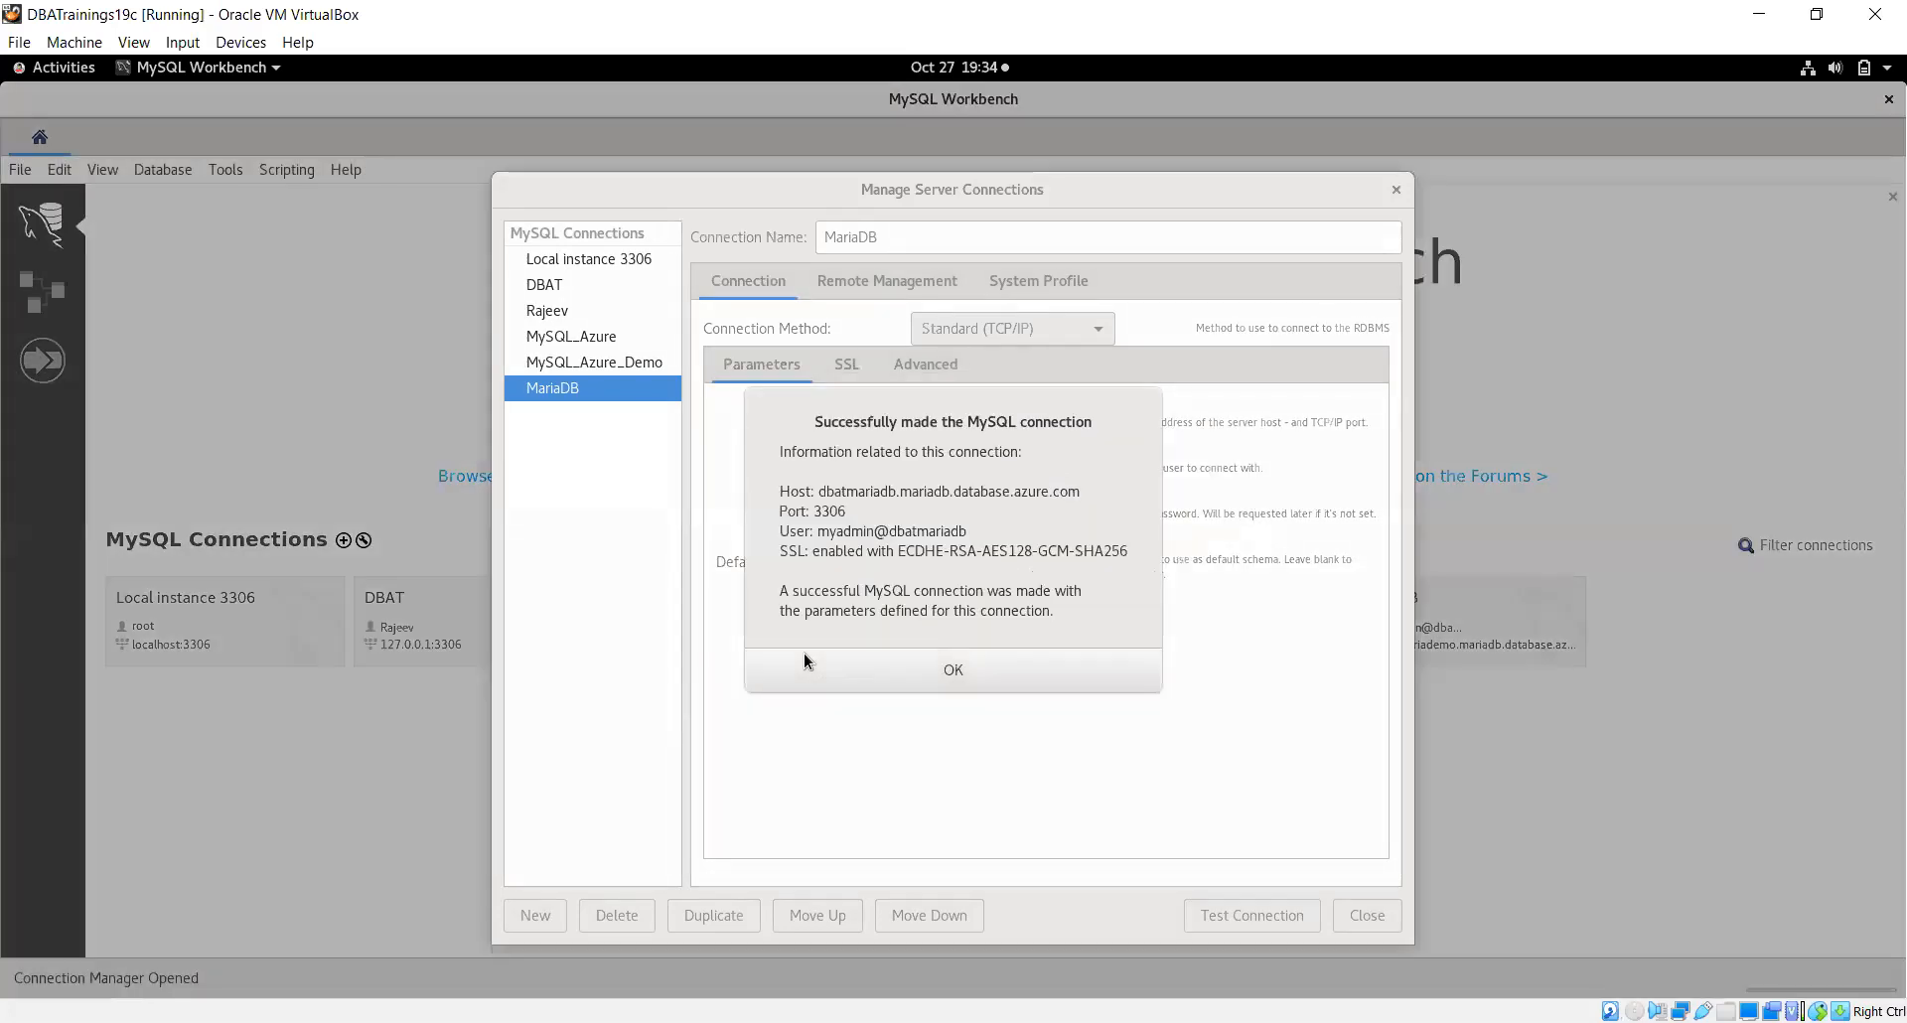
left_click(939, 671)
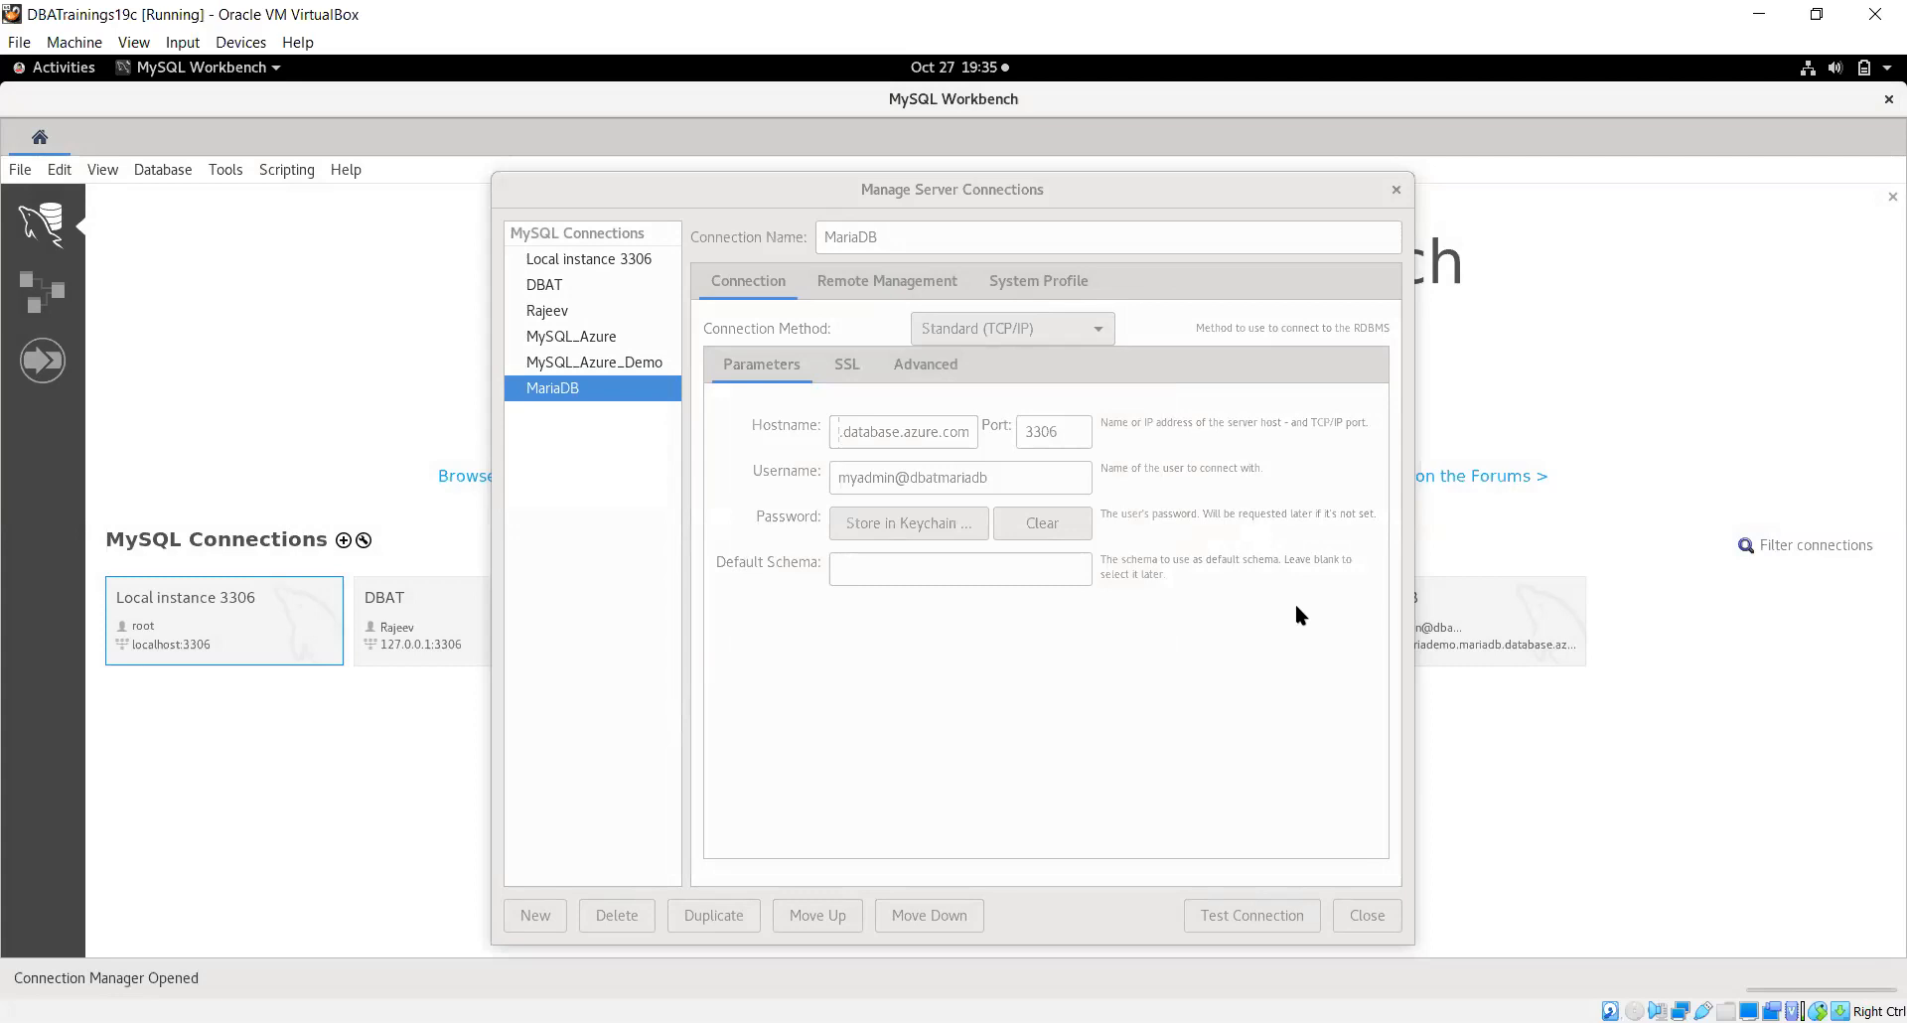
Retest the connection, close the connection manager, and open the MariaDB connection's SQL editor
left_click(1270, 916)
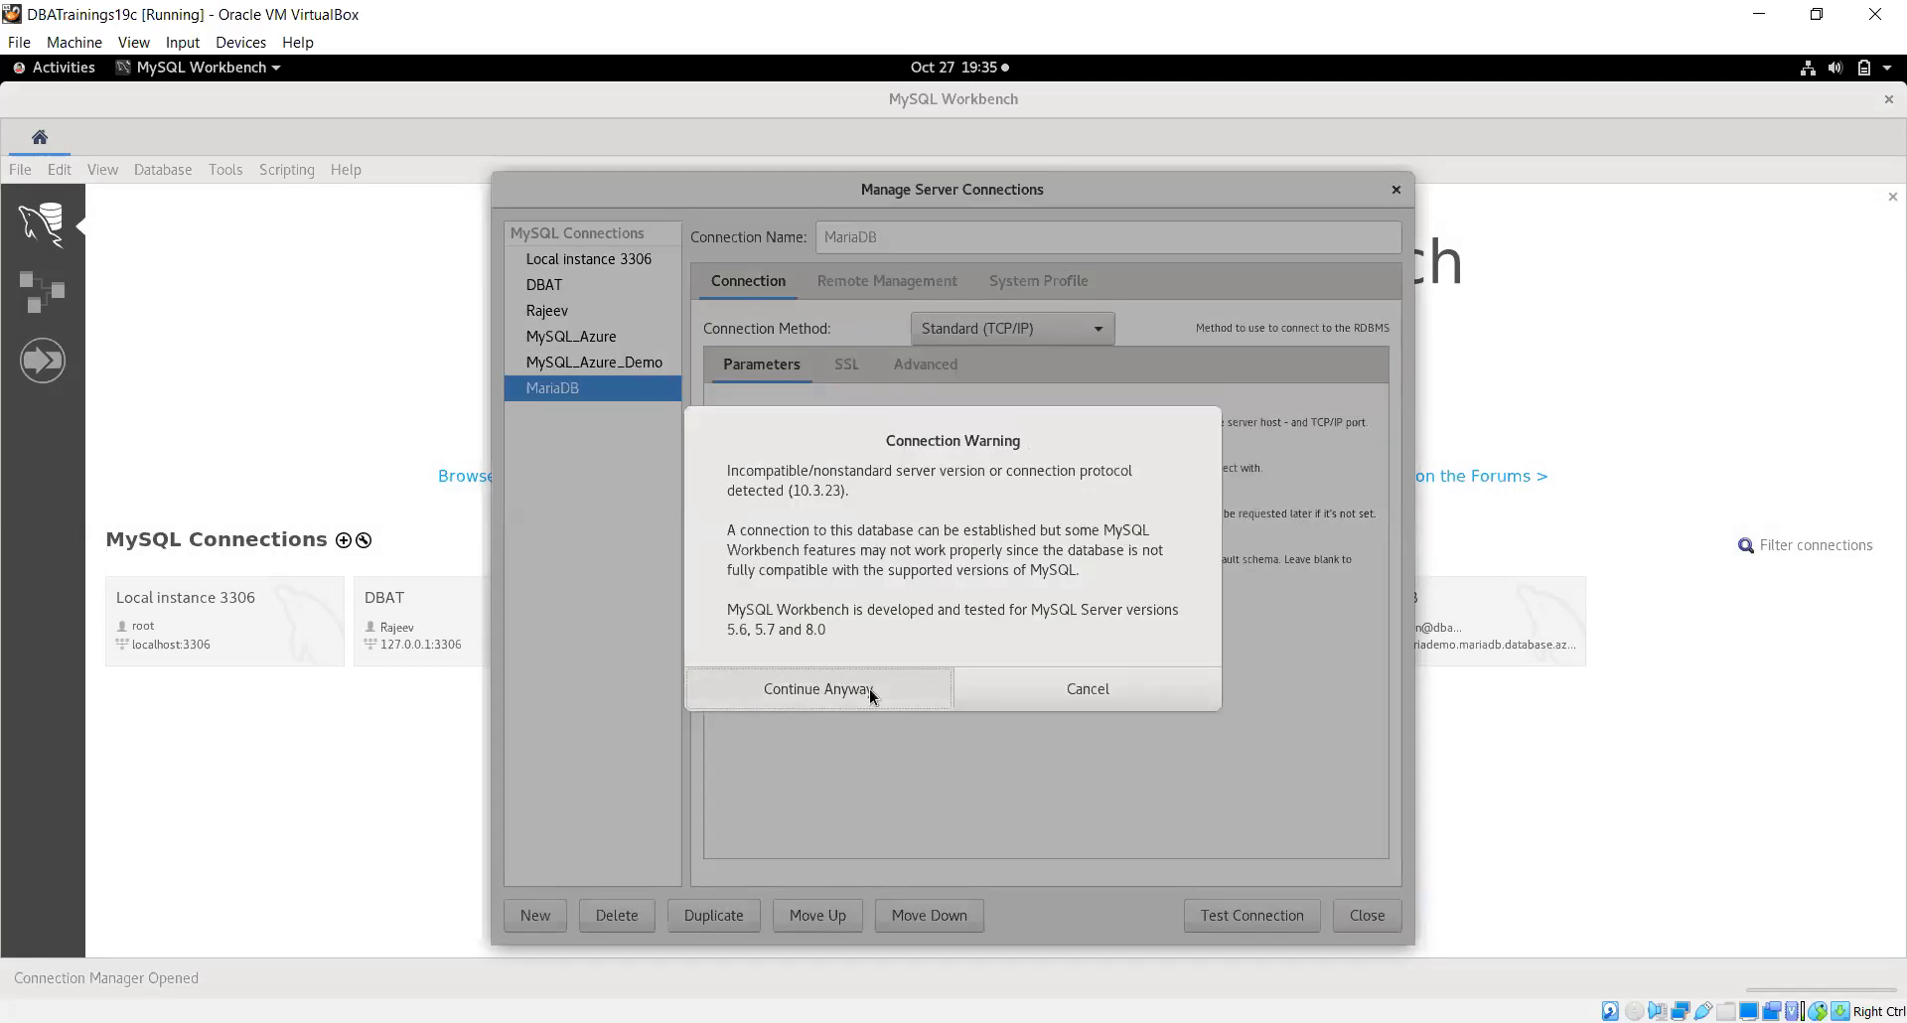
left_click(868, 688)
left_click(926, 665)
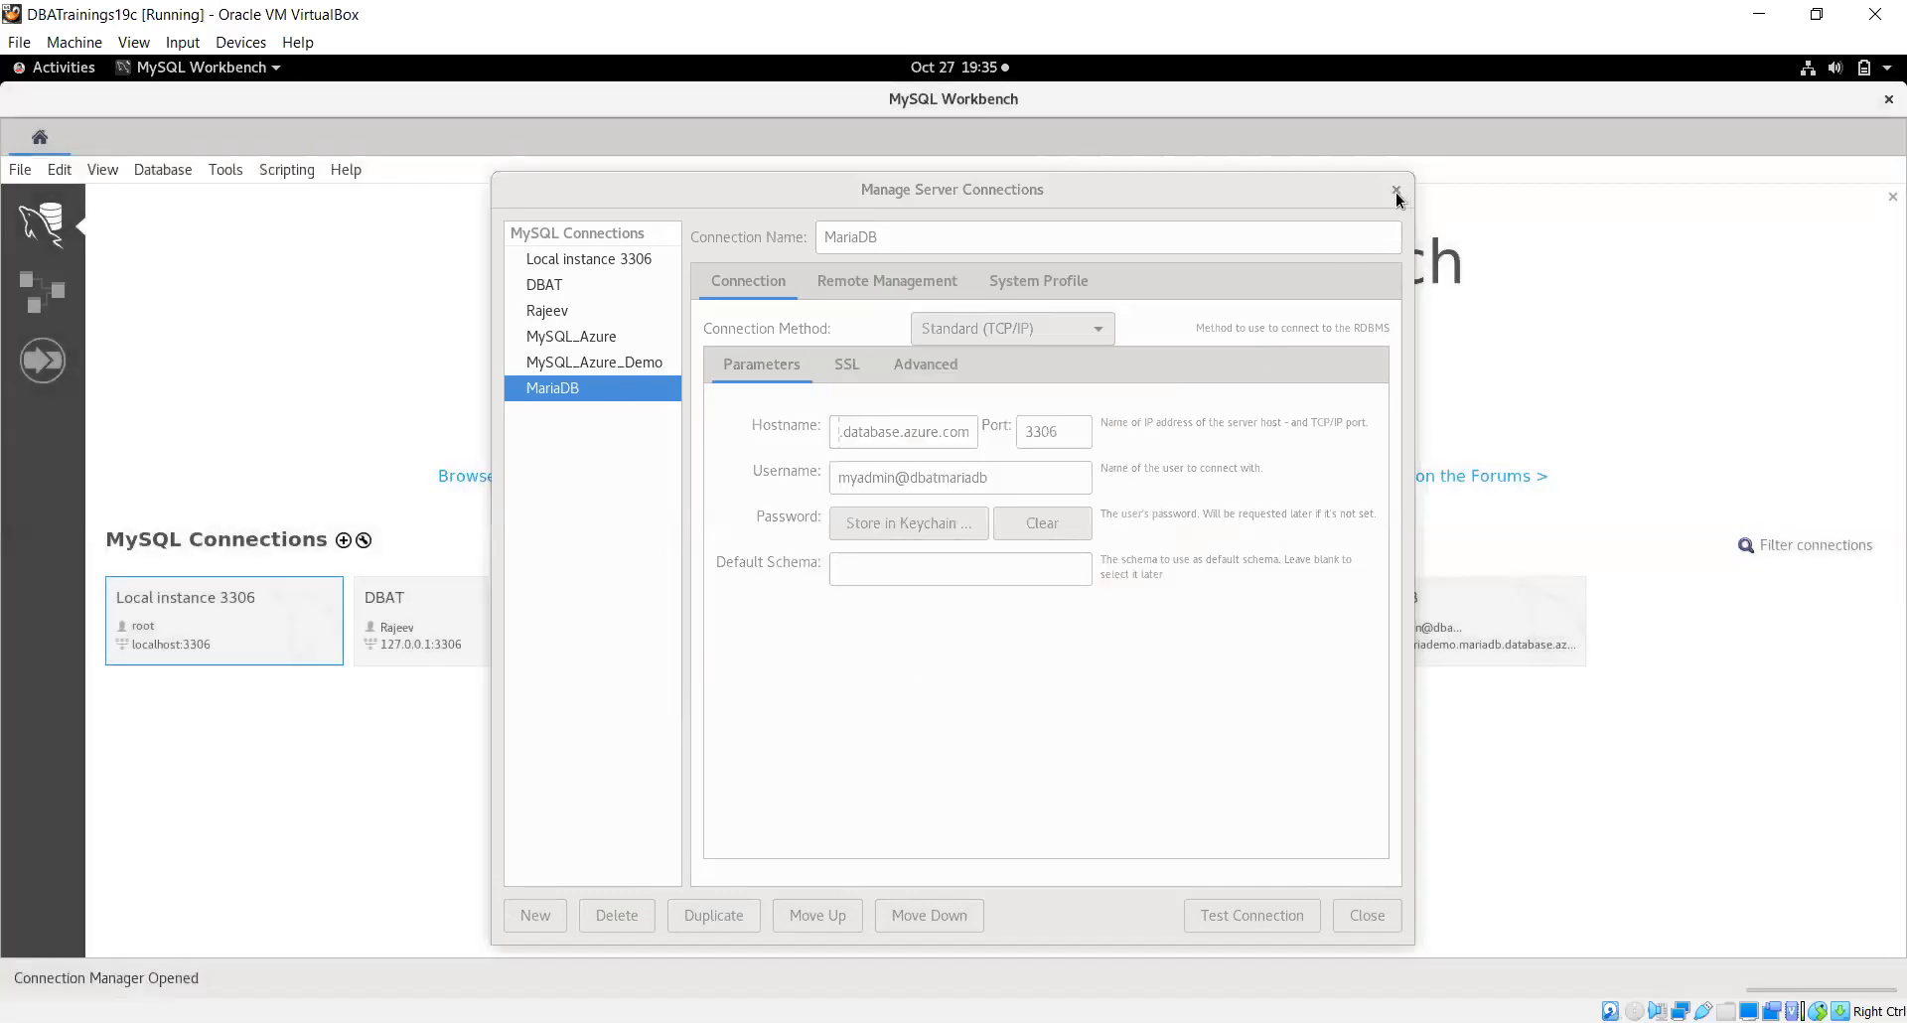
left_click(1369, 912)
left_click(1457, 634)
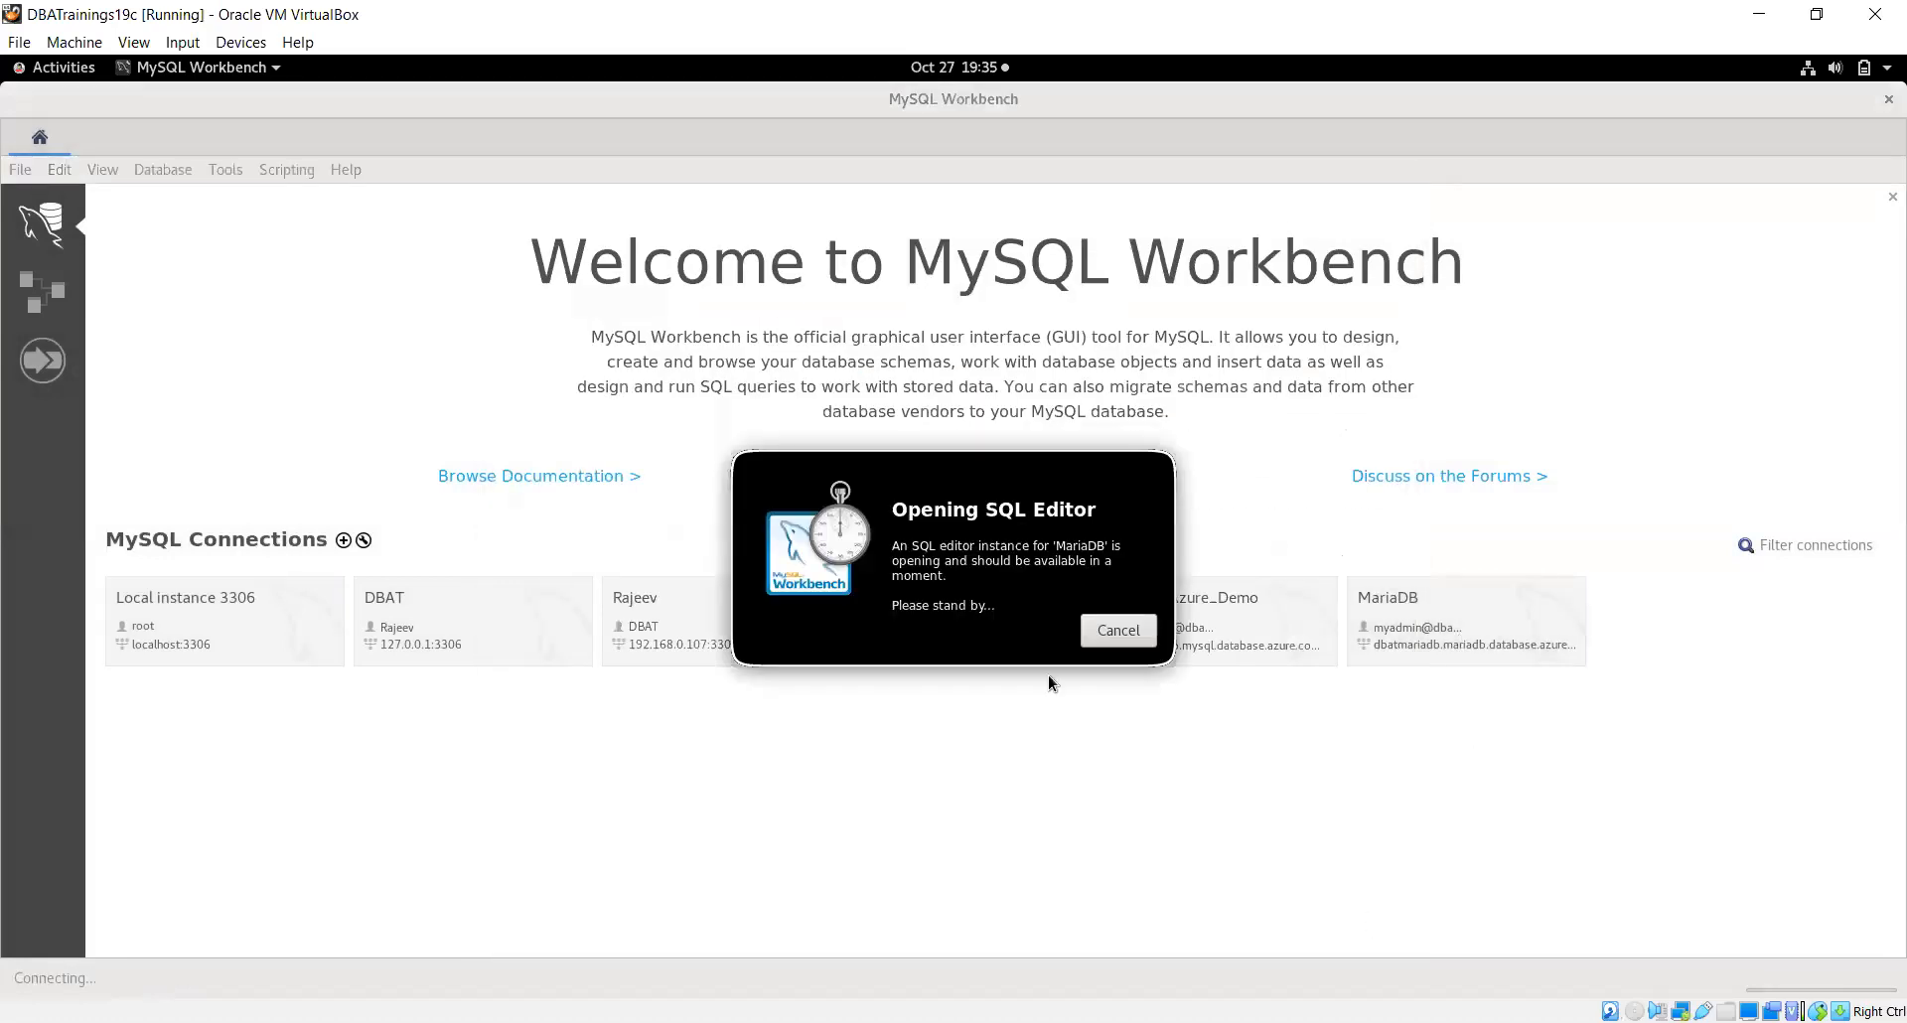